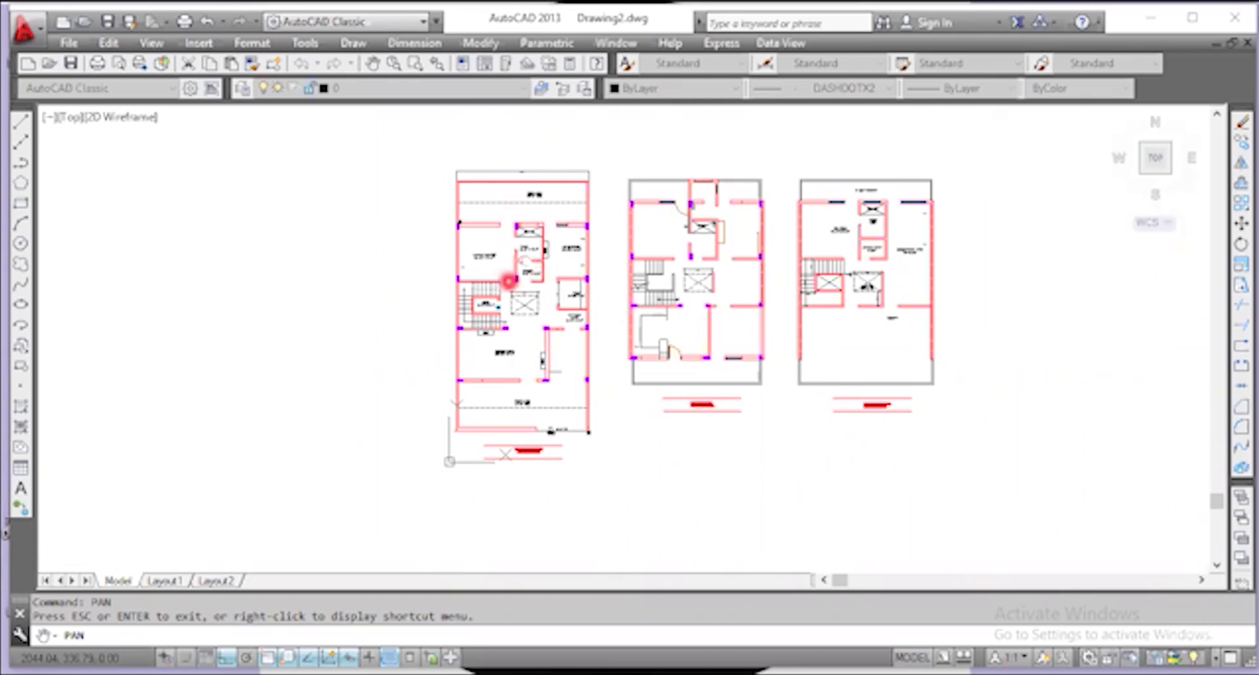
# Examine the room layout and column positions on the first of the three floor plans, including the master bedroom, toilet and store.
pyautogui.scroll(2, 501, 230)
pyautogui.scroll(2, 547, 259)
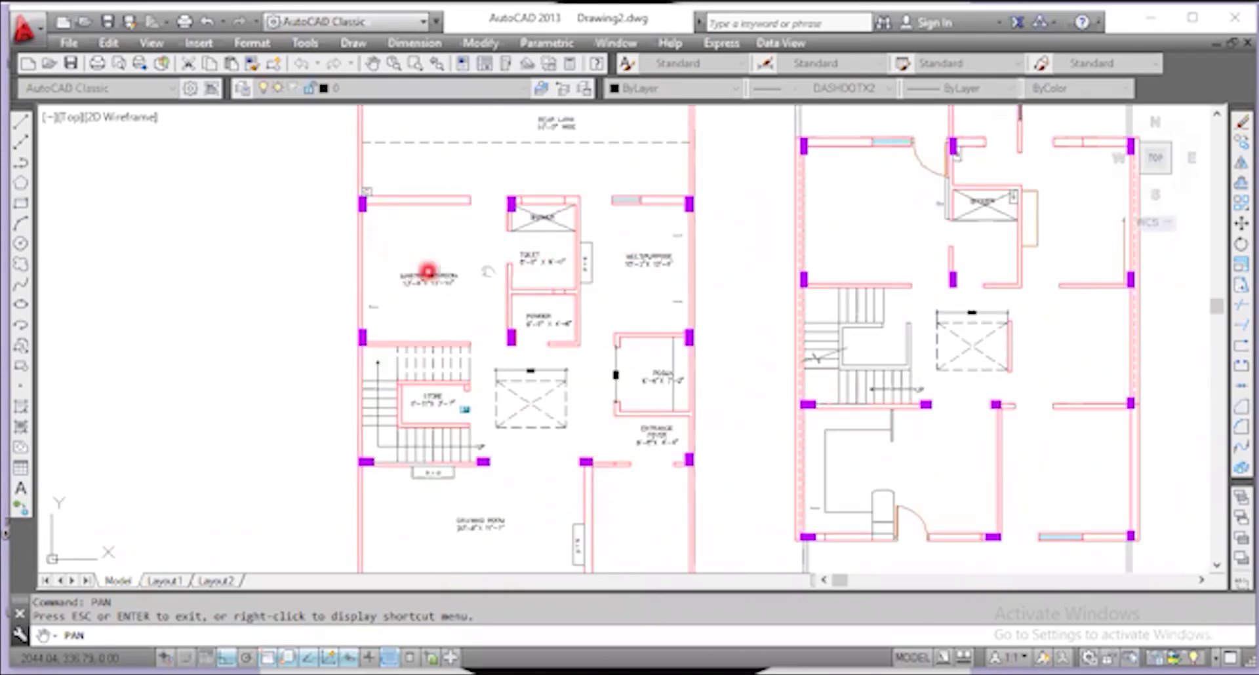
pyautogui.scroll(5, 393, 276)
pyautogui.scroll(-4, 392, 277)
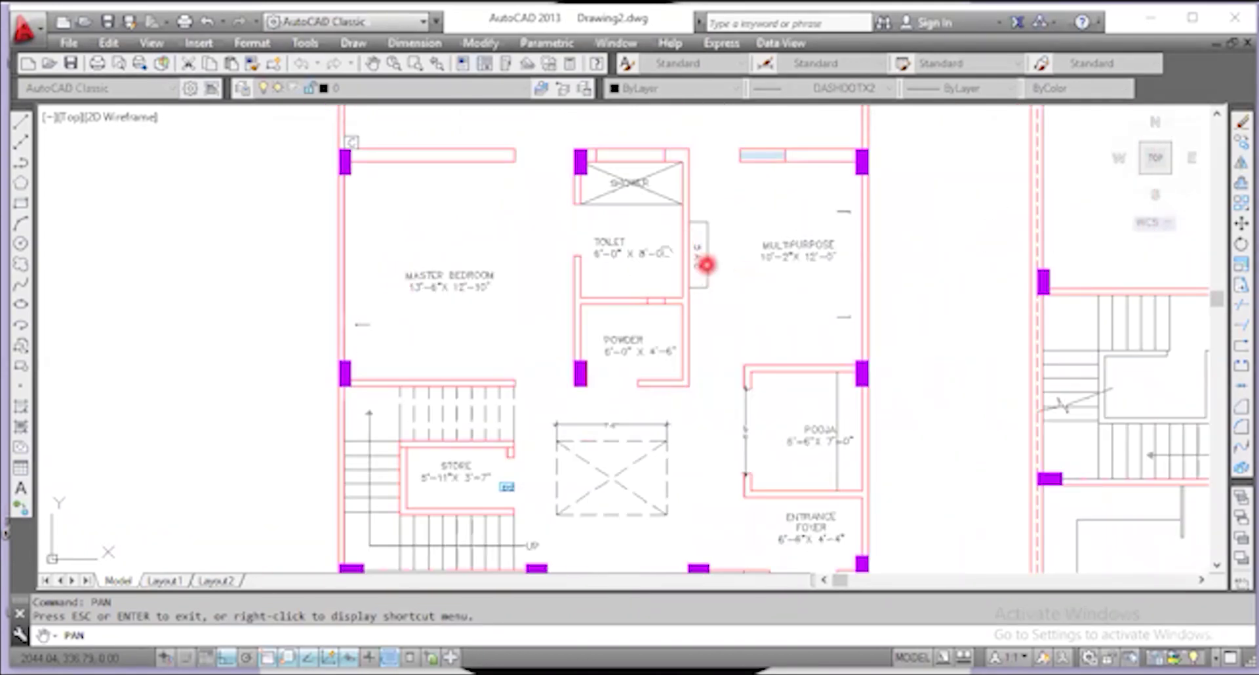
pyautogui.scroll(-2, 663, 253)
pyautogui.scroll(-4, 476, 243)
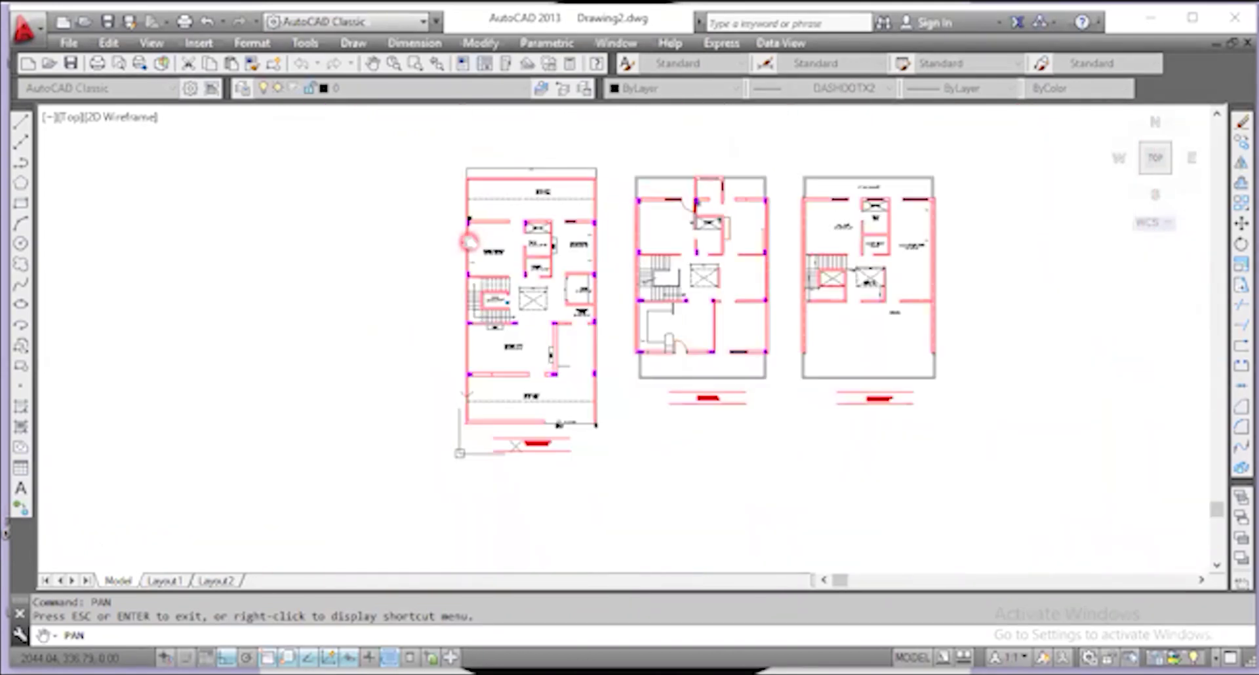
pyautogui.scroll(4, 479, 230)
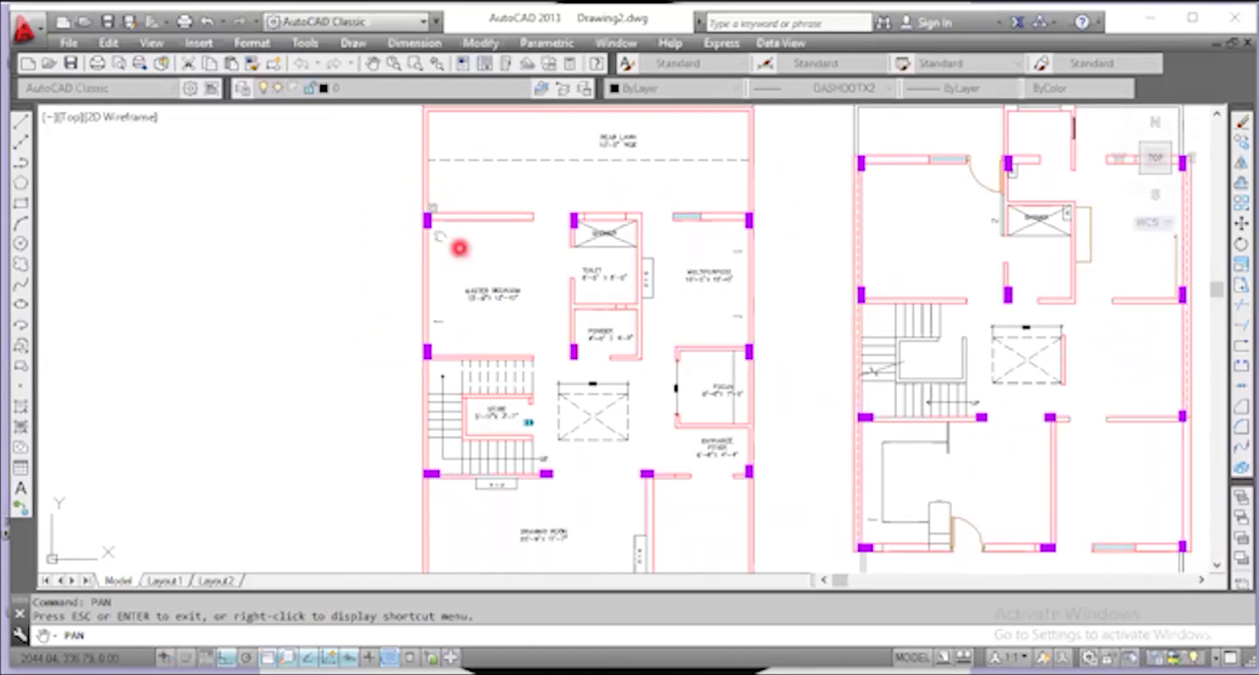
pyautogui.scroll(-2, 406, 262)
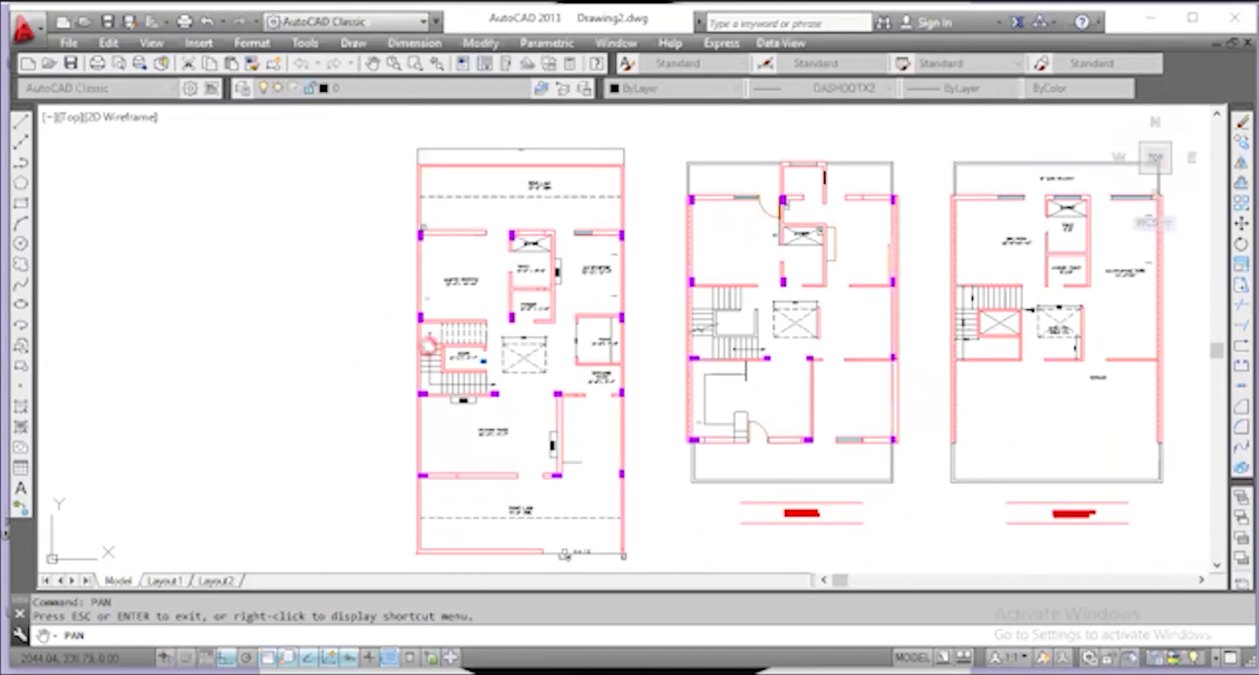
pyautogui.scroll(-2, 376, 301)
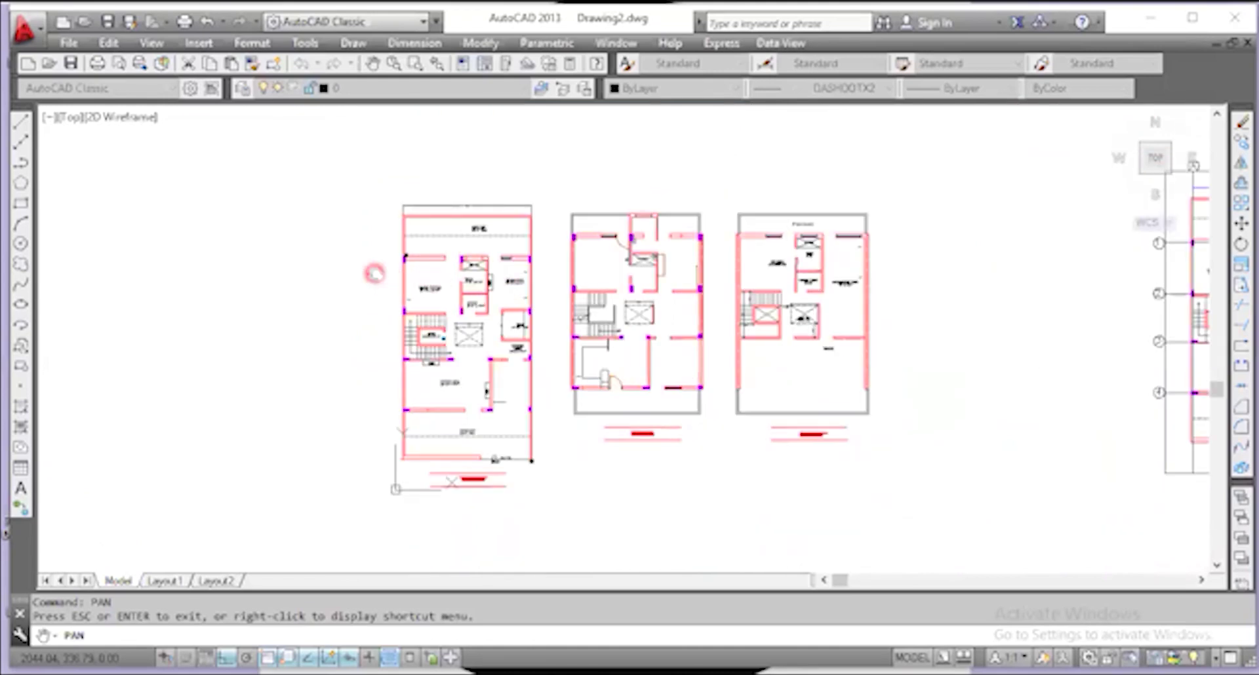
pyautogui.scroll(-2, 375, 274)
pyautogui.scroll(2, 457, 296)
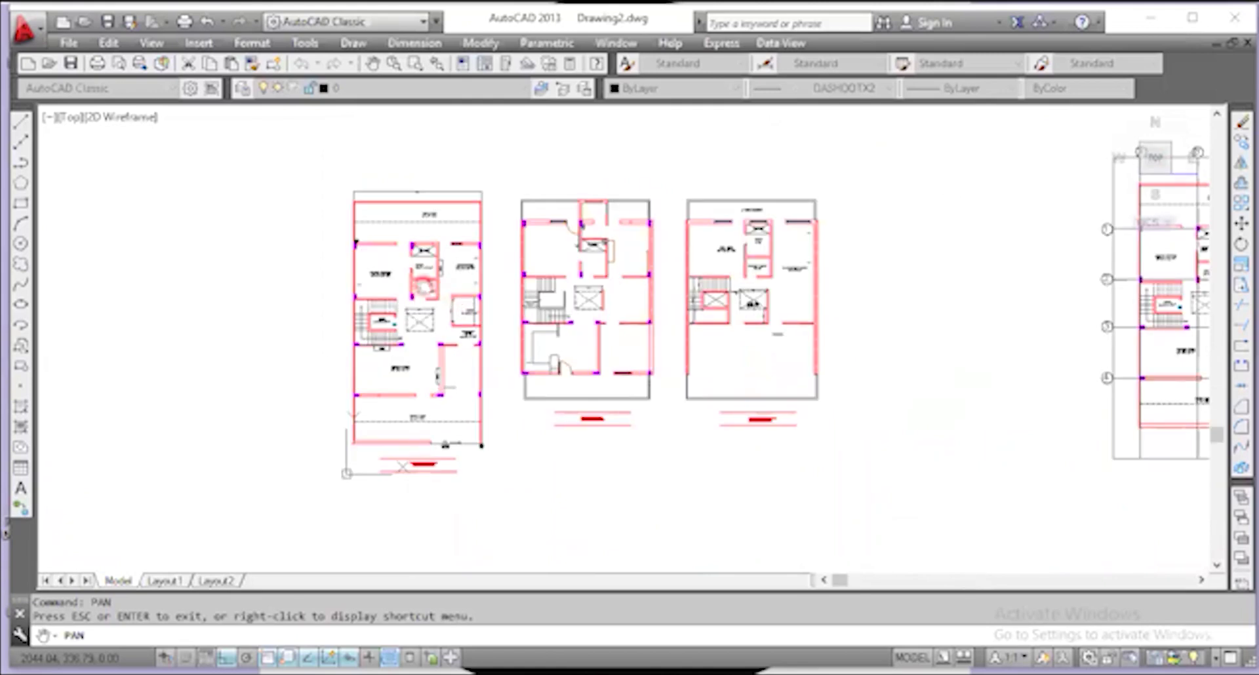
# Examine the separate gridded copy of the floor plan and its lettered grid lines A to D above the rear lawn.
pyautogui.scroll(-2, 423, 286)
pyautogui.scroll(2, 951, 246)
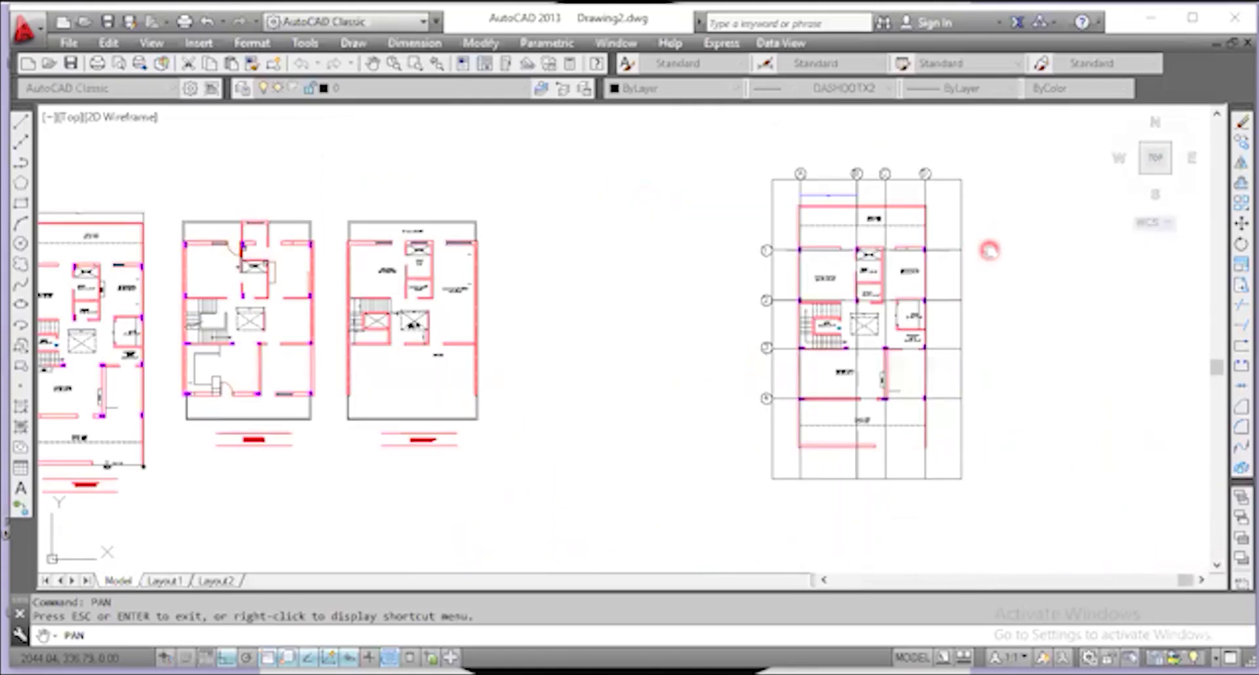
pyautogui.scroll(2, 809, 245)
pyautogui.moveTo(630, 223); pyautogui.dragTo(464, 217)
pyautogui.scroll(-1, 427, 199)
pyautogui.scroll(-1, 464, 230)
pyautogui.scroll(2, 606, 162)
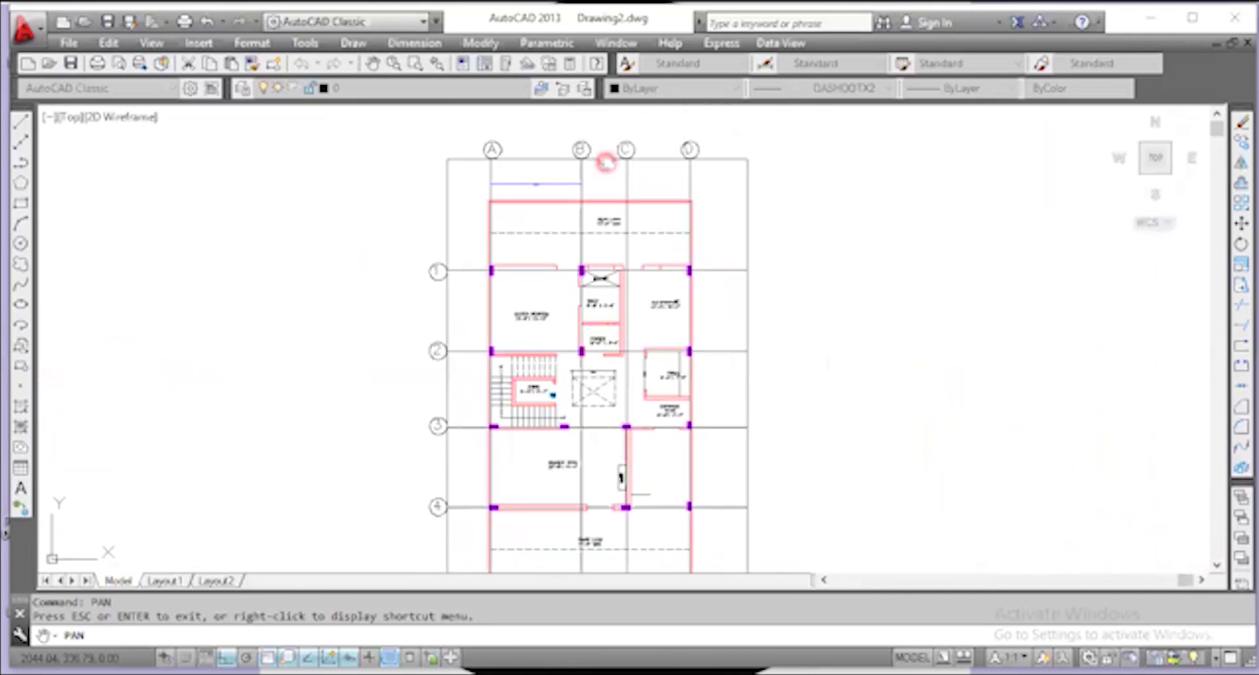
pyautogui.moveTo(744, 295); pyautogui.dragTo(749, 265)
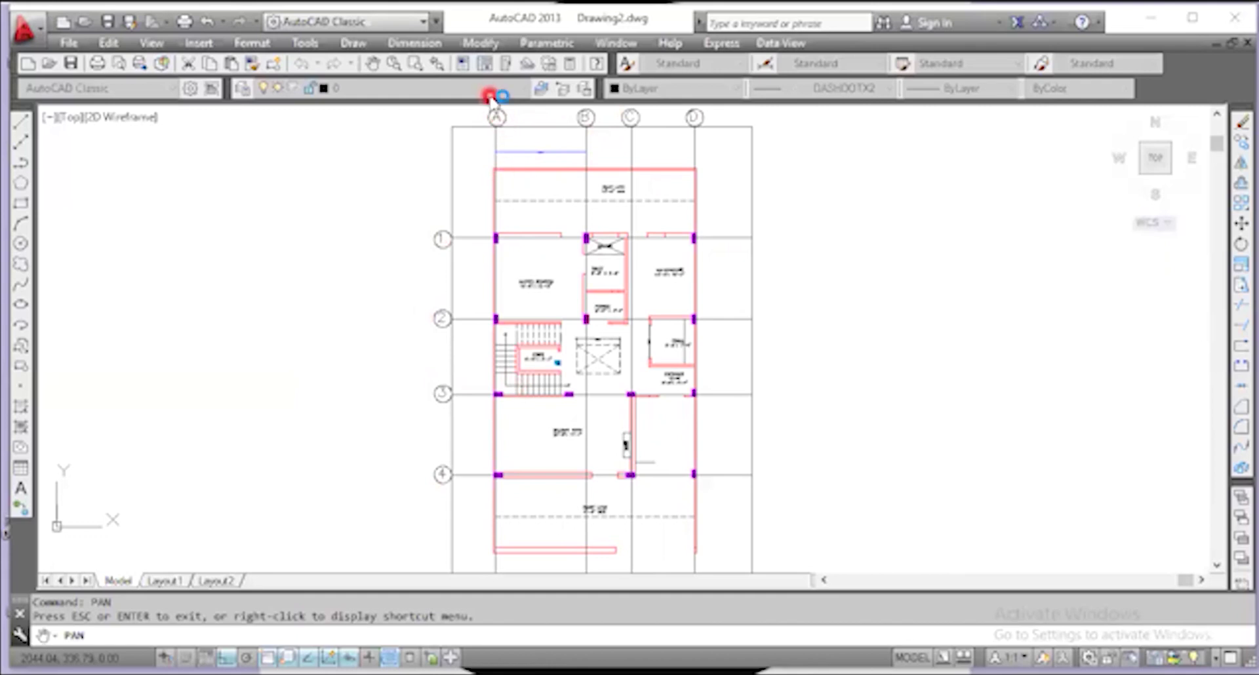
pyautogui.scroll(8, 494, 118)
pyautogui.scroll(-6, 505, 178)
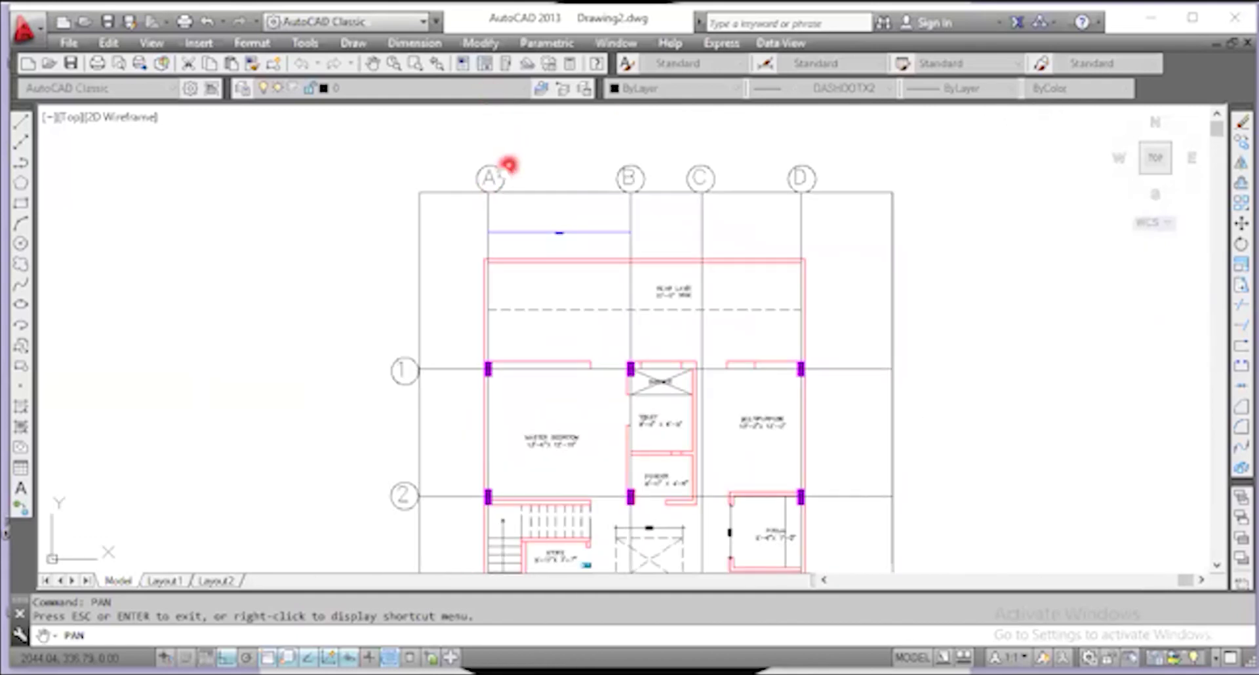
pyautogui.scroll(6, 509, 166)
pyautogui.scroll(-2, 489, 171)
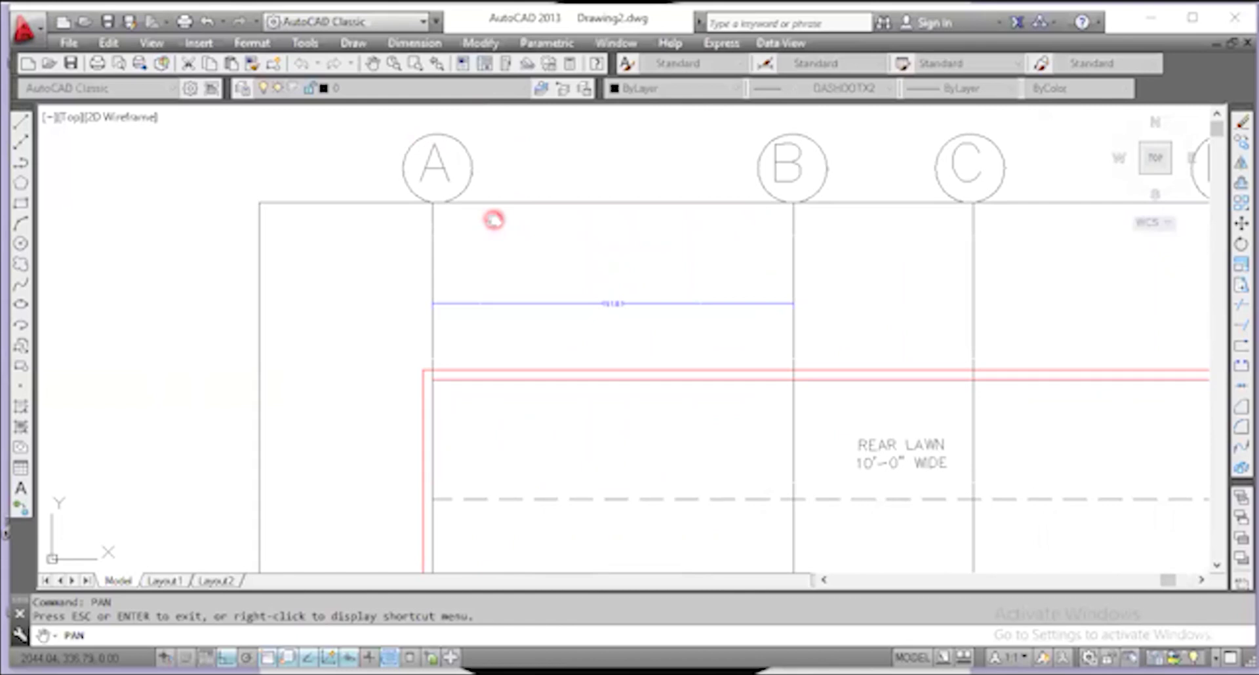
pyautogui.scroll(-2, 436, 184)
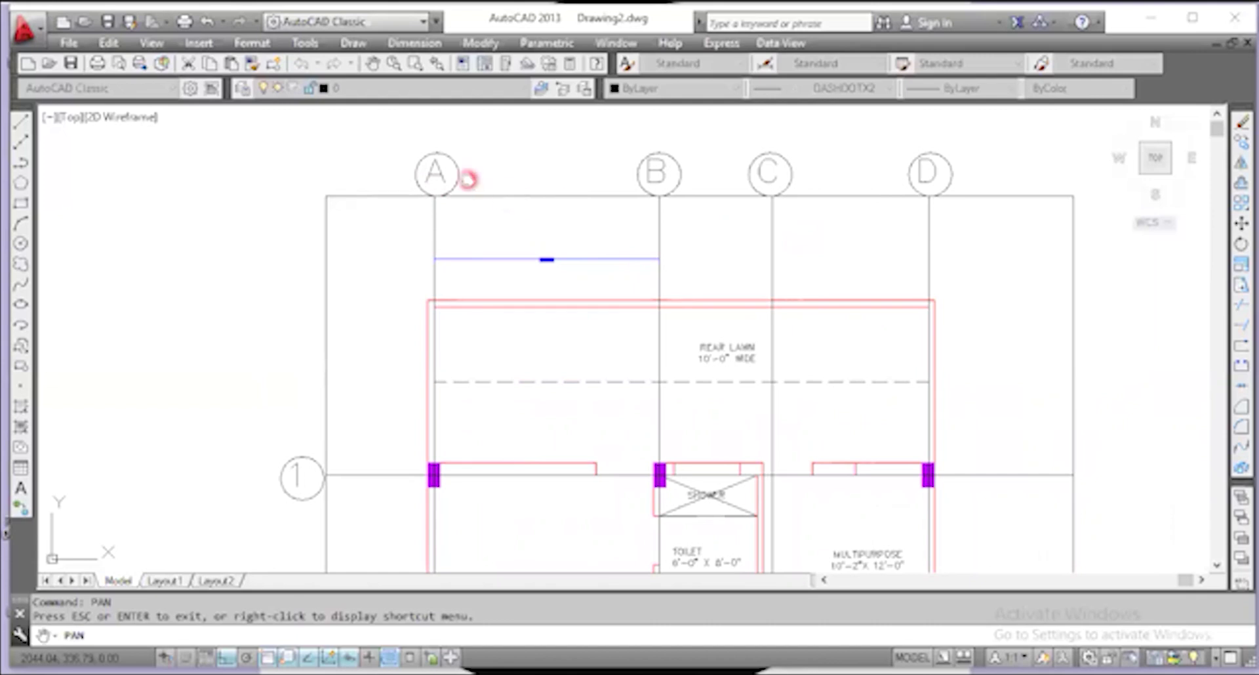
pyautogui.scroll(-4, 468, 179)
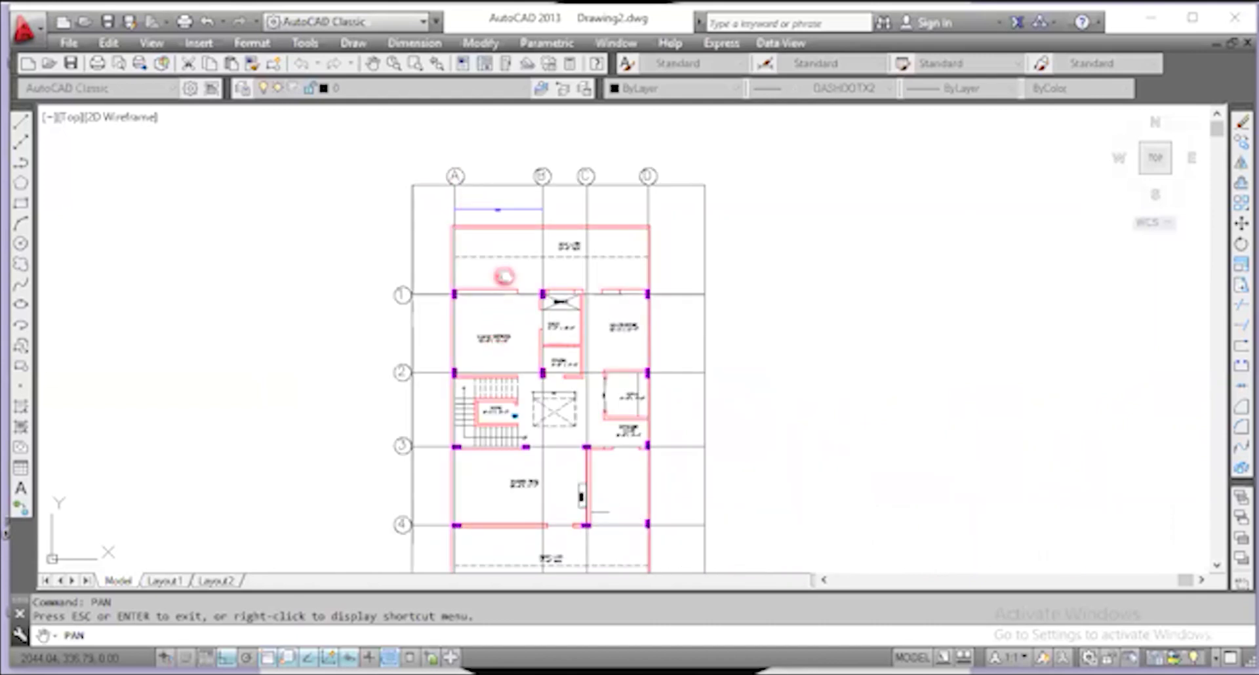
# Examine the numbered grid lines 1 to 4 running across the gridded floor plan.
pyautogui.scroll(-2, 505, 277)
pyautogui.scroll(10, 458, 281)
pyautogui.scroll(-5, 446, 282)
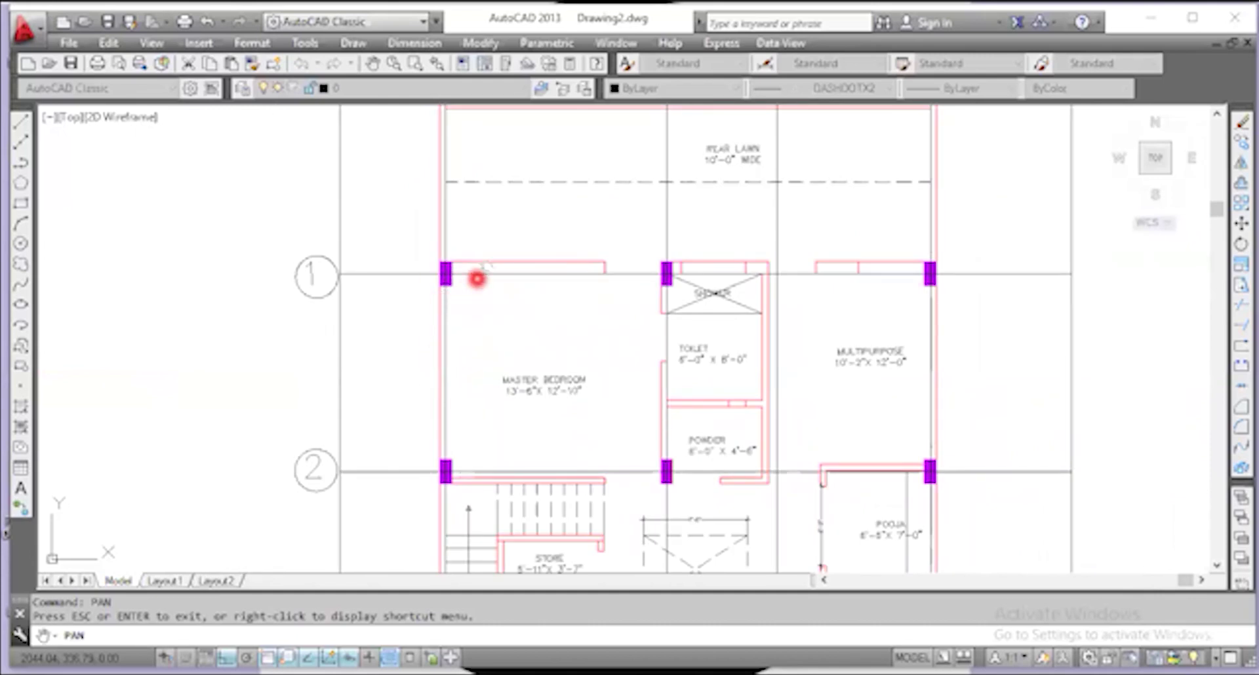
pyautogui.scroll(-3, 482, 295)
pyautogui.scroll(3, 471, 497)
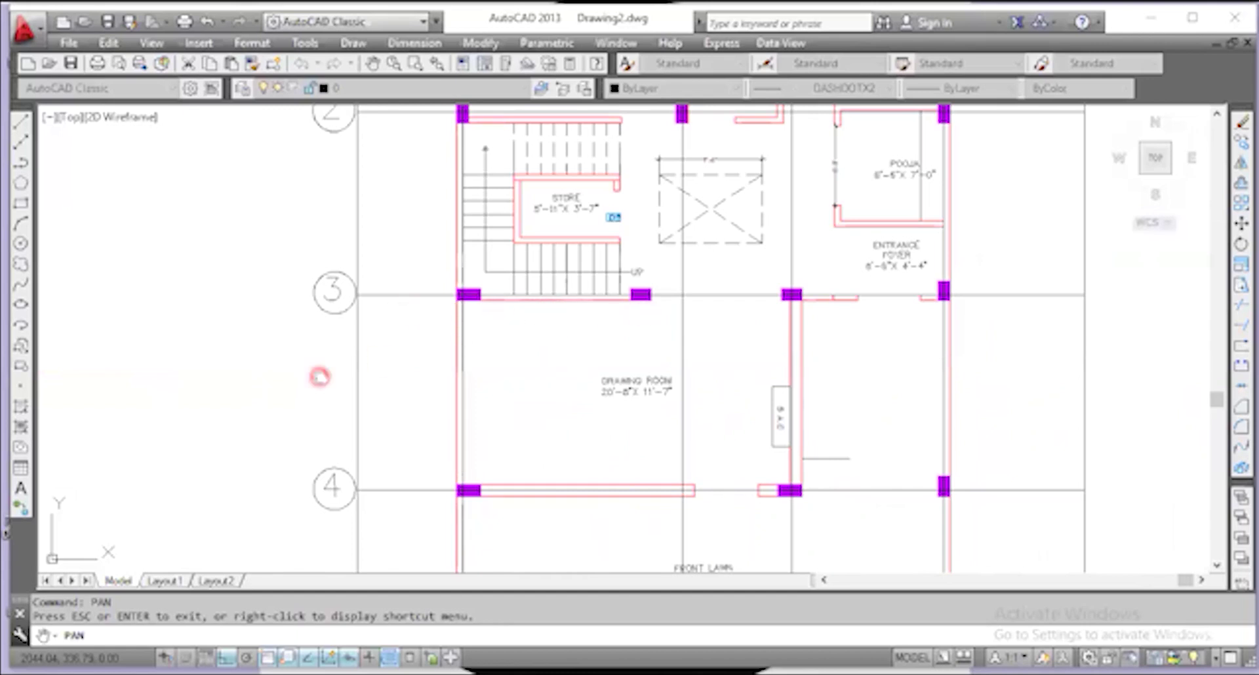
pyautogui.scroll(-4, 321, 375)
pyautogui.scroll(-3, 354, 341)
pyautogui.scroll(-2, 374, 331)
pyautogui.scroll(4, 354, 256)
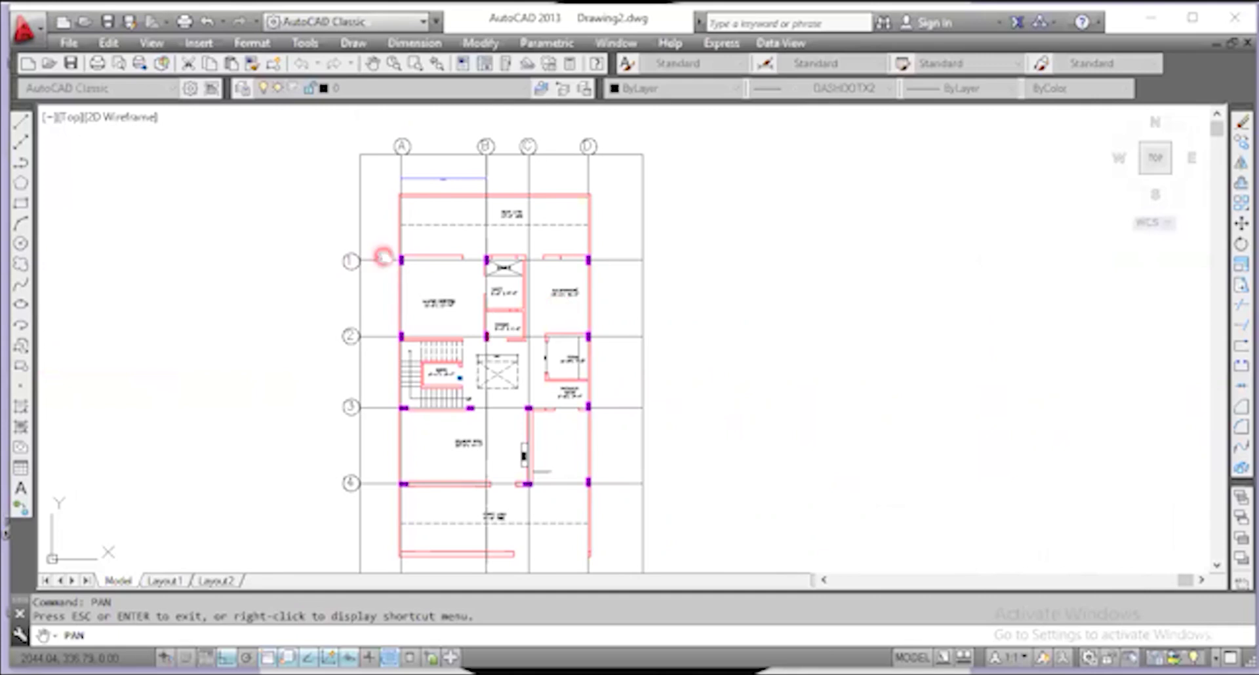
# Examine the columns where grid lines 1 to 4 cross lines A to D, from the master bedroom to the drawing room.
pyautogui.scroll(5, 386, 256)
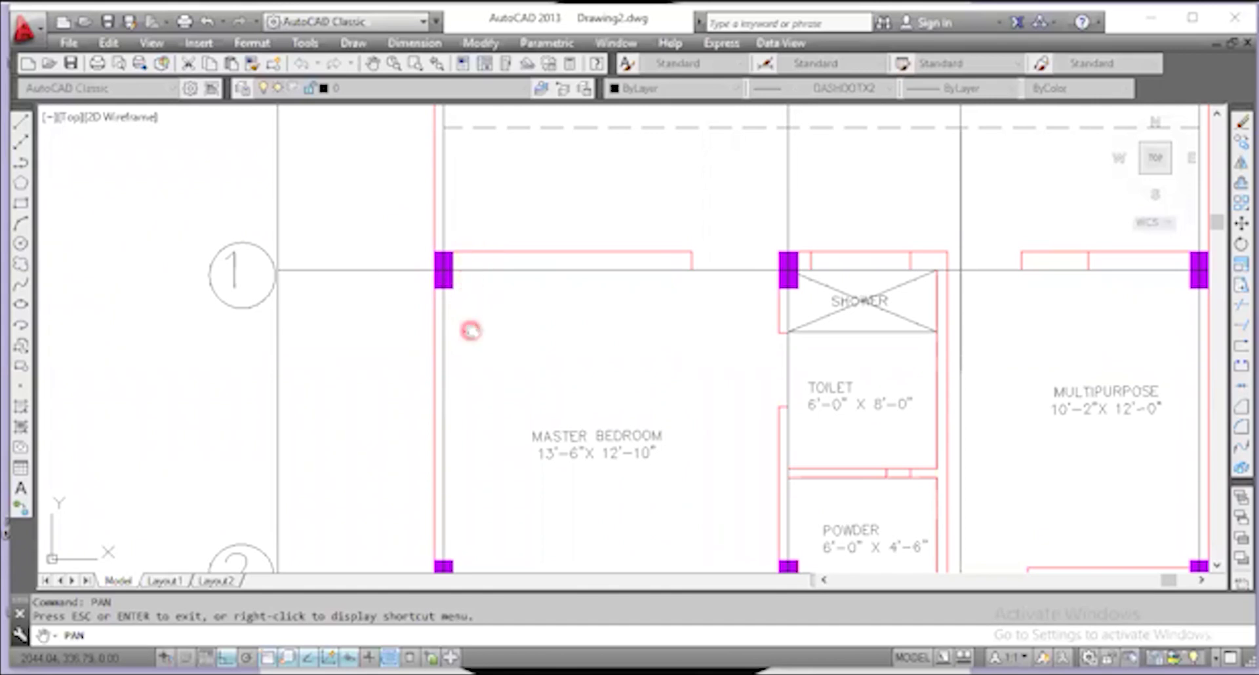
pyautogui.scroll(-2, 366, 289)
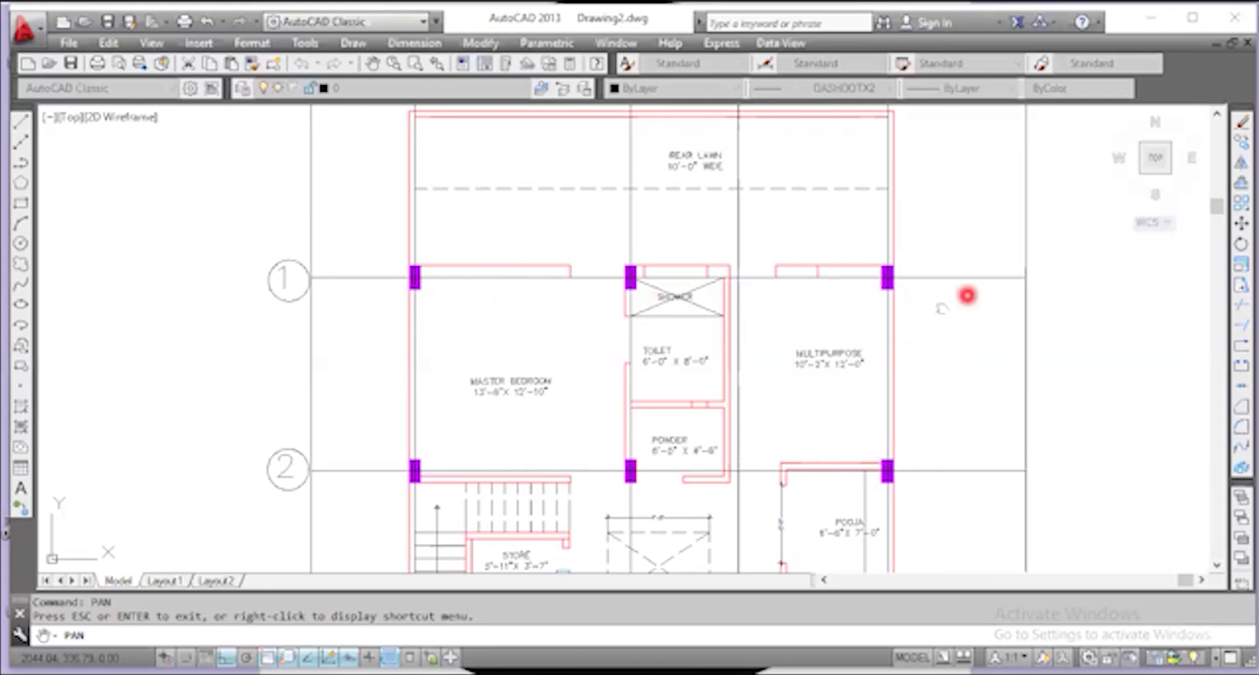
pyautogui.scroll(-2, 423, 309)
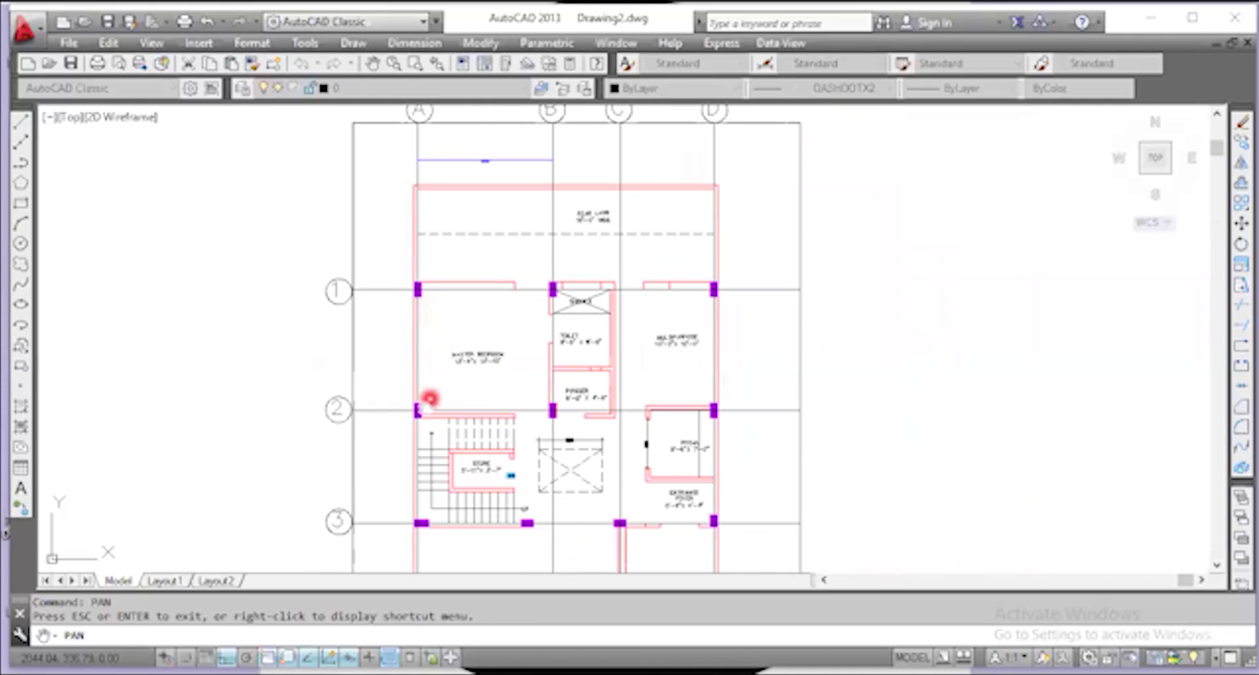
pyautogui.scroll(-2, 433, 489)
pyautogui.scroll(2, 445, 521)
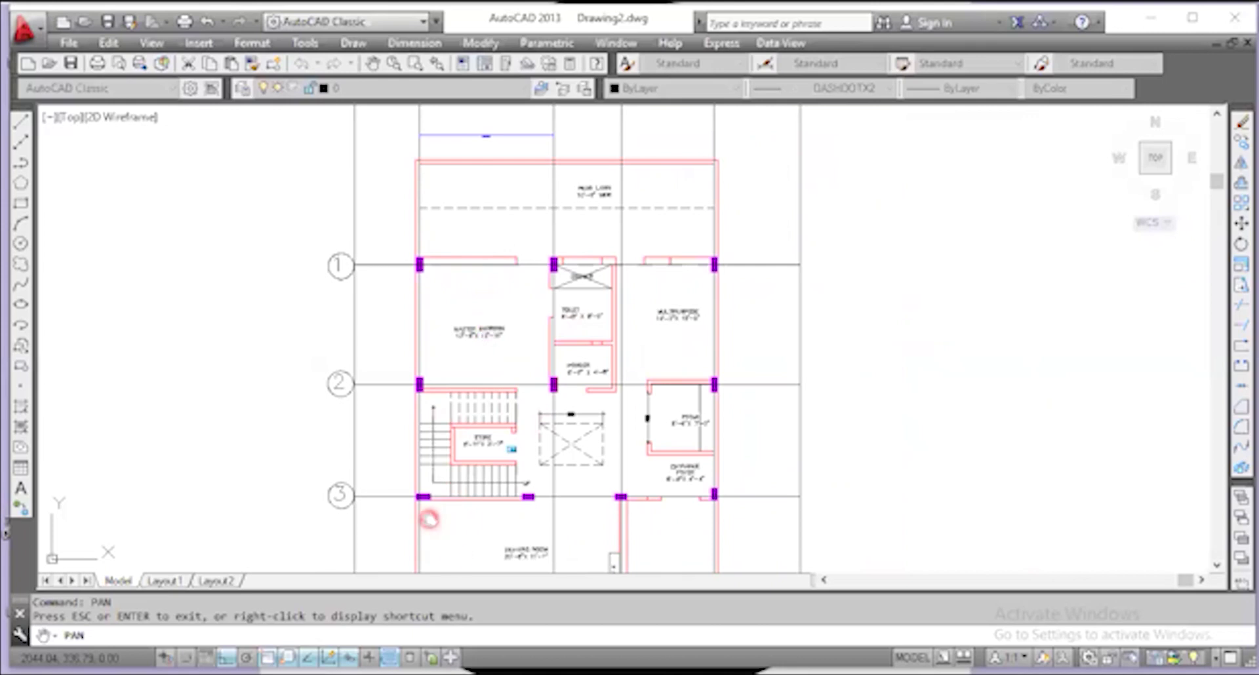
pyautogui.scroll(-2, 547, 457)
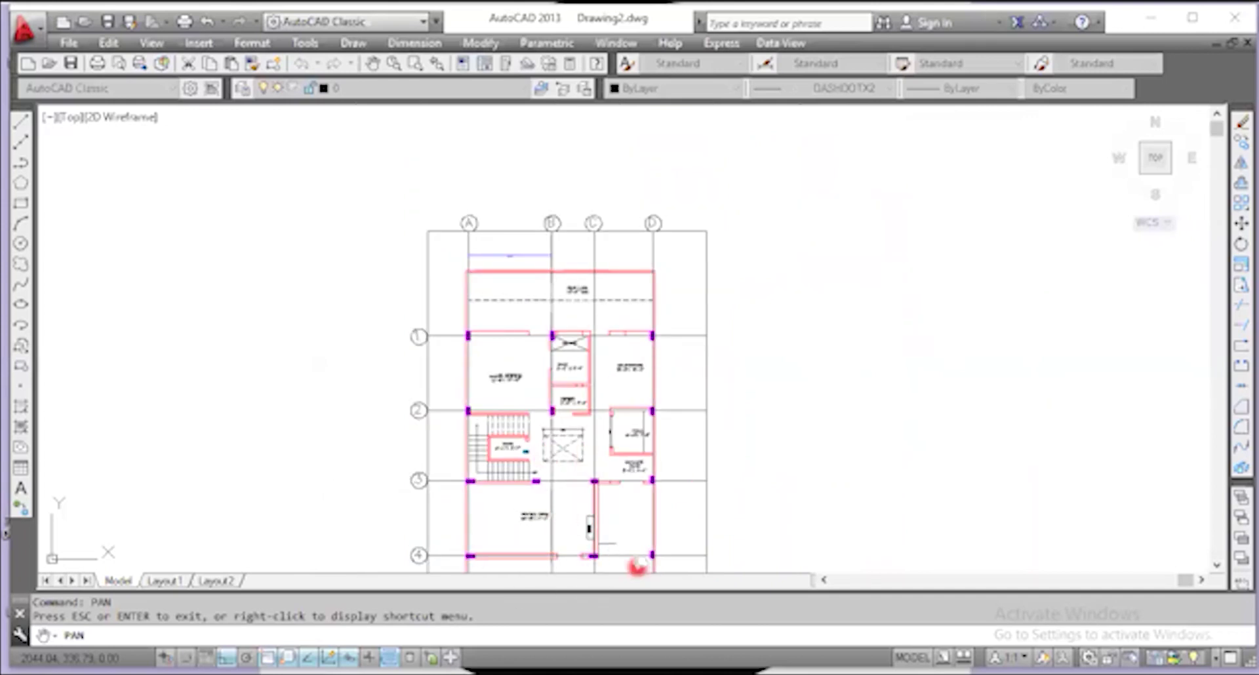
pyautogui.scroll(-3, 671, 370)
pyautogui.scroll(5, 636, 431)
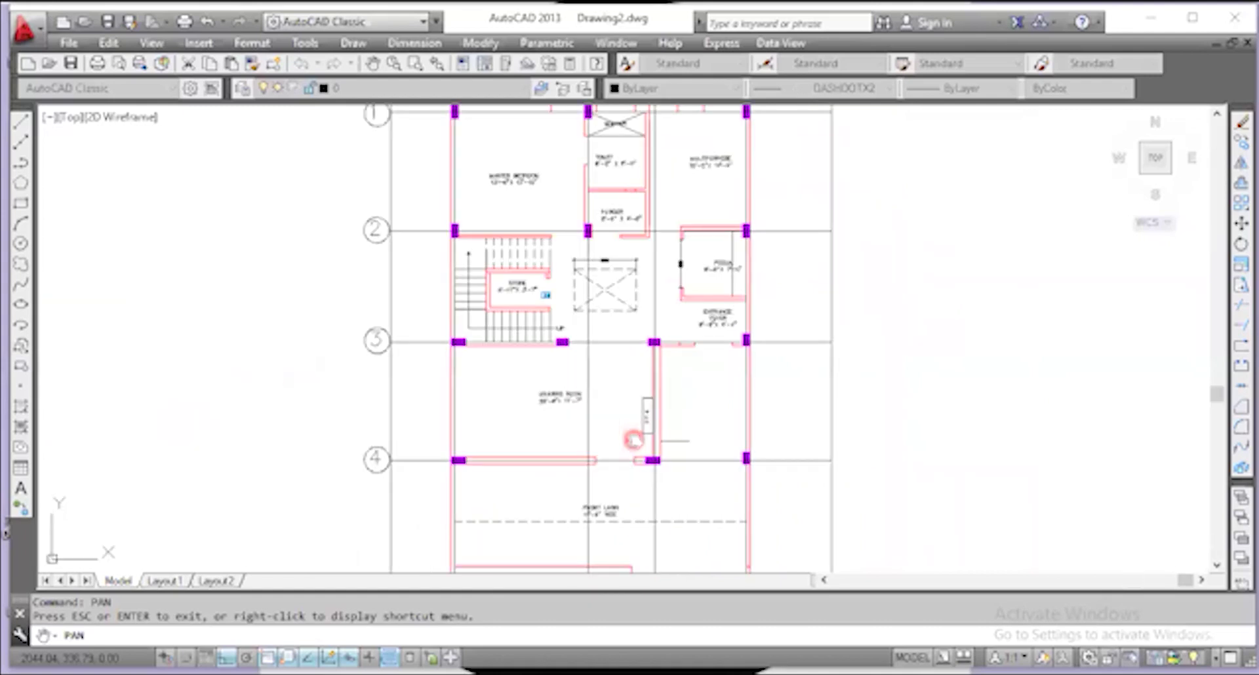
# Inspect the orientation and grid alignment of the columns on grid line 3 at lines D and A in close-up.
pyautogui.scroll(3, 634, 439)
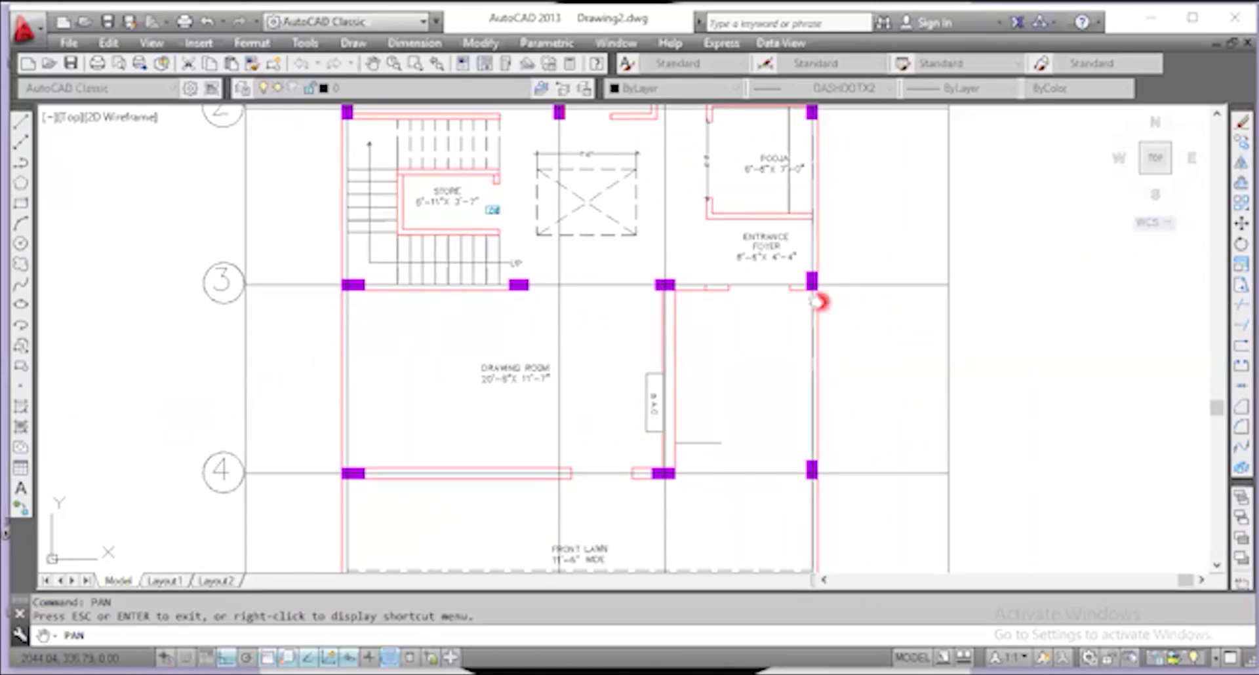
pyautogui.scroll(6, 820, 269)
pyautogui.scroll(3, 764, 287)
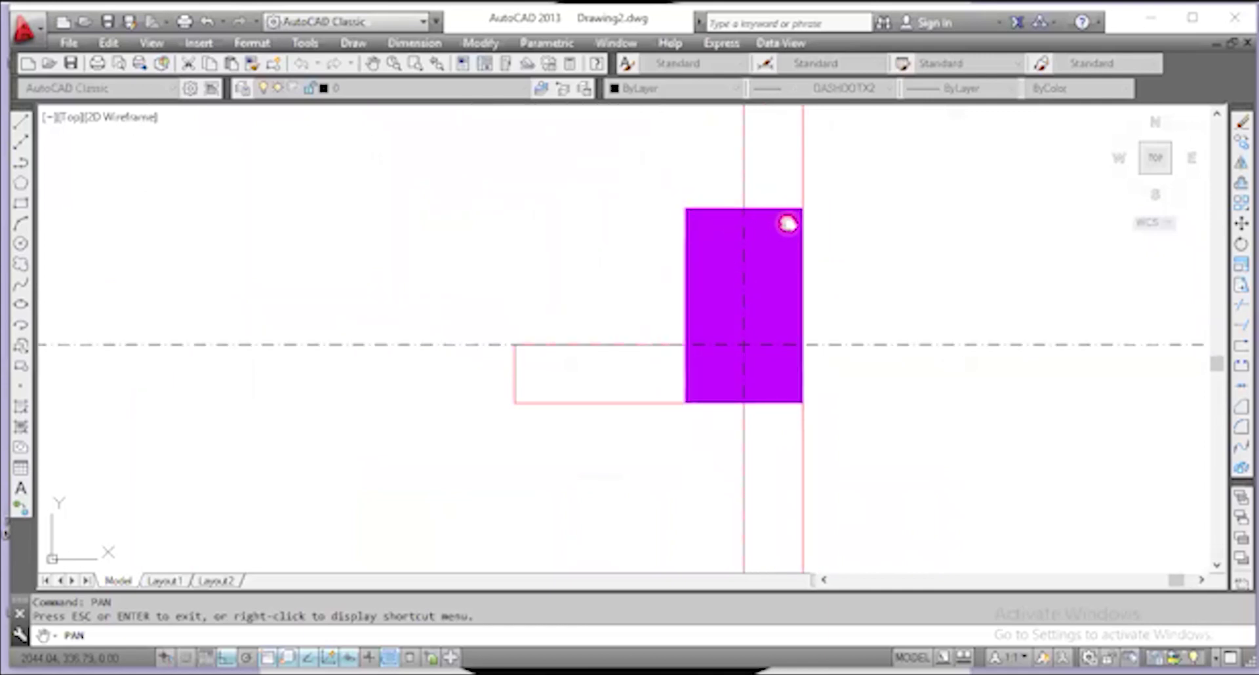
pyautogui.scroll(-9, 804, 232)
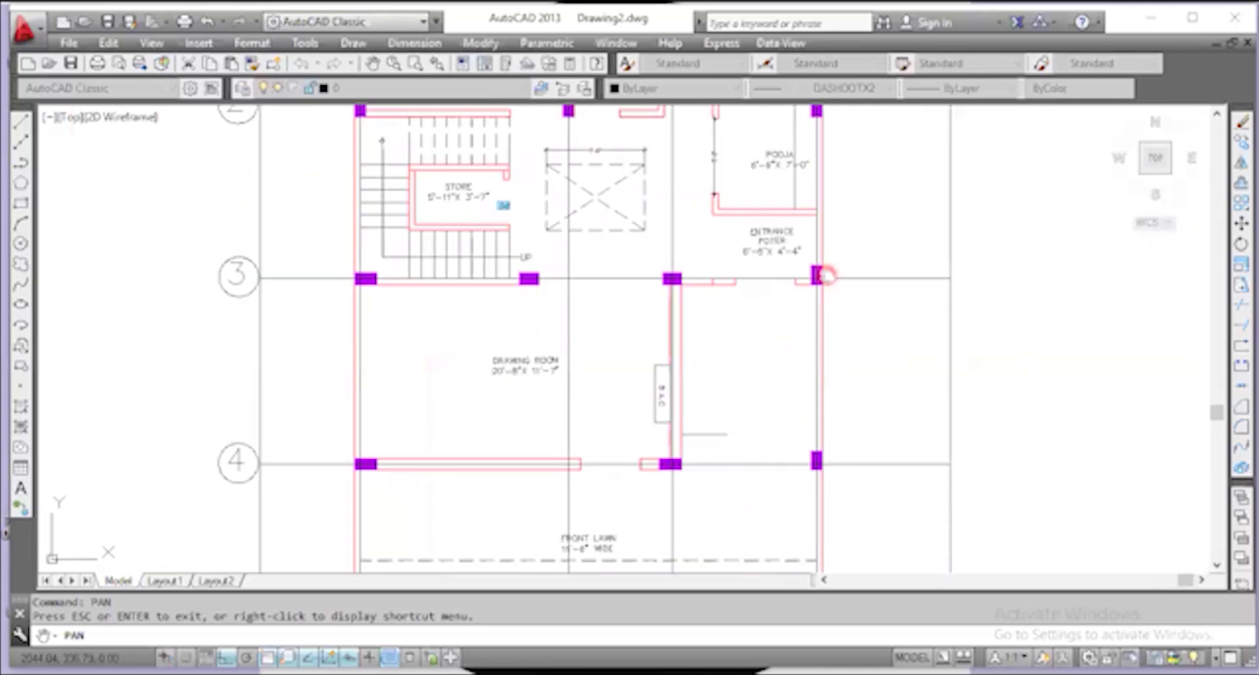
pyautogui.scroll(10, 370, 280)
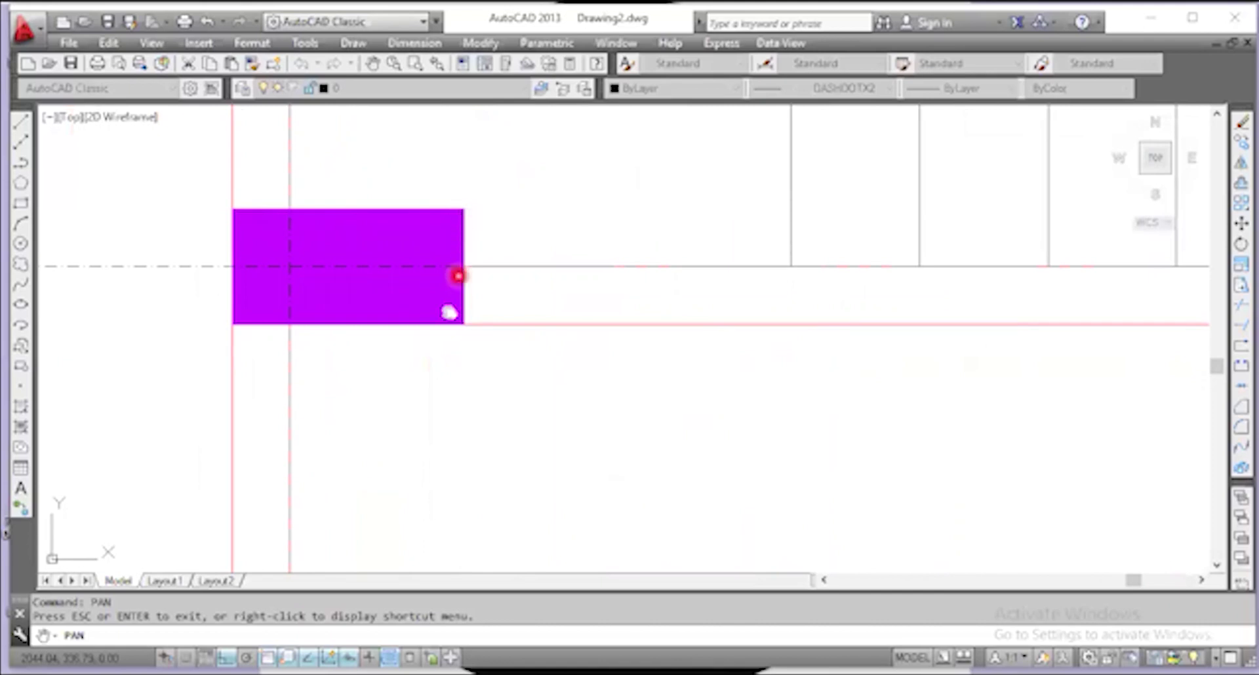
pyautogui.scroll(-6, 458, 334)
pyautogui.scroll(-5, 458, 335)
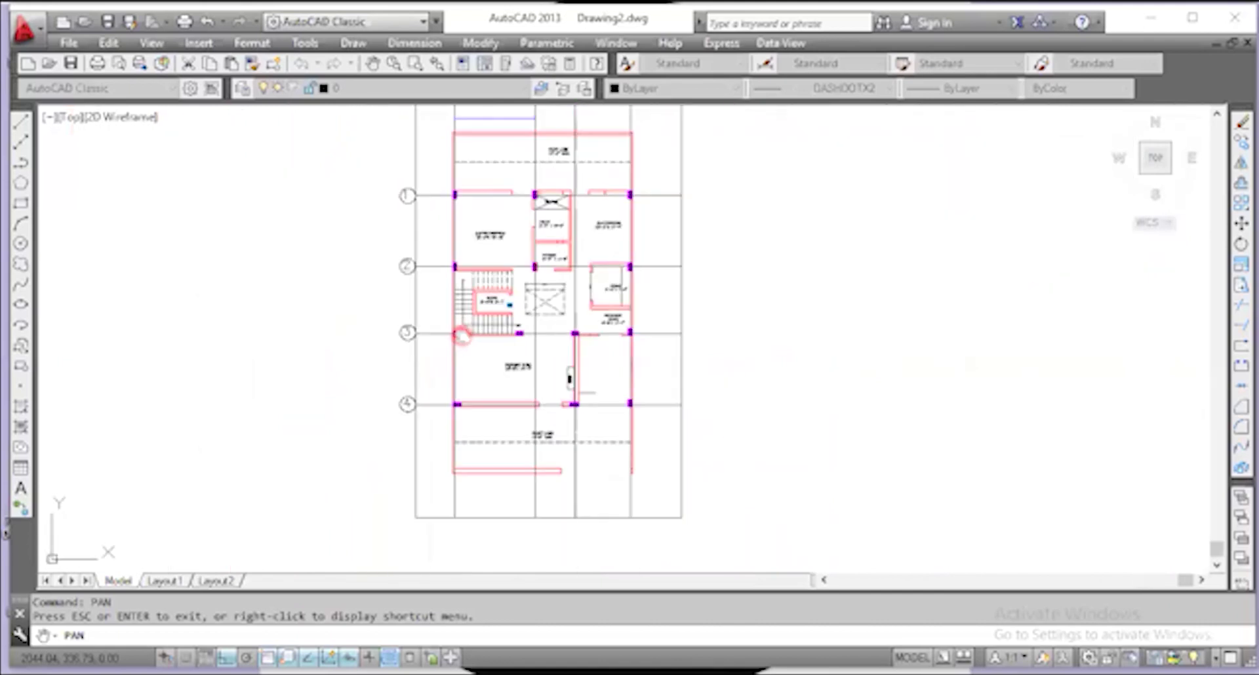
pyautogui.scroll(2, 464, 271)
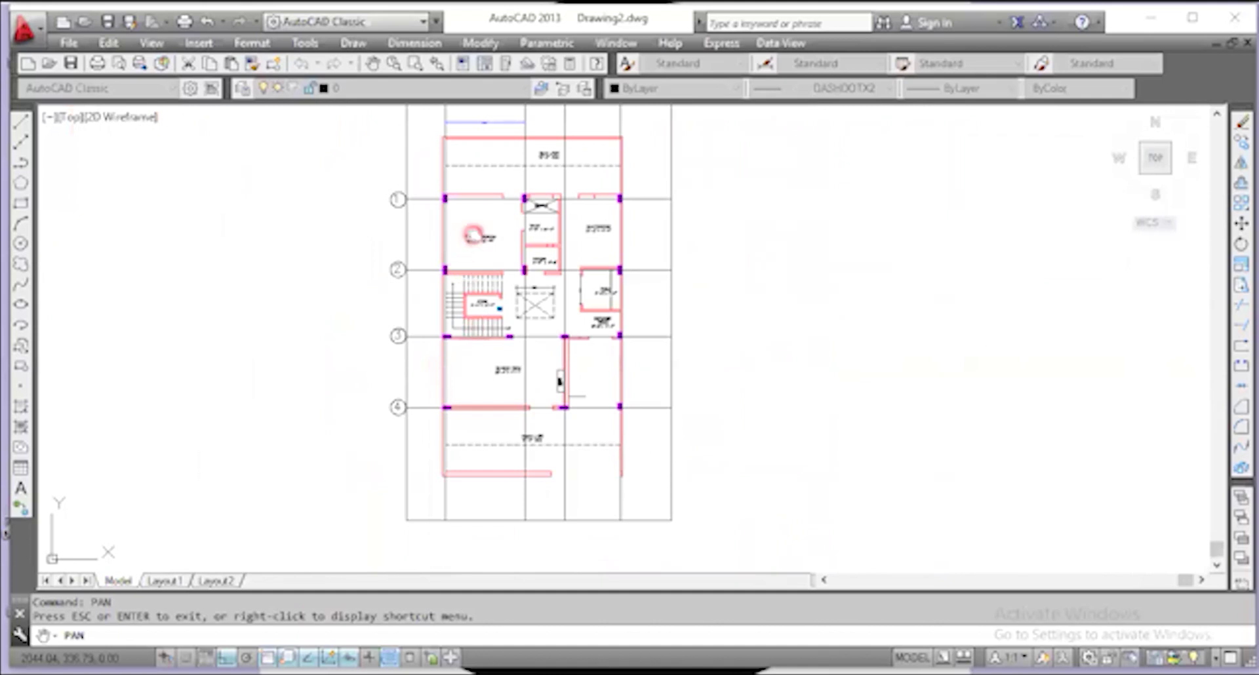
# Review the whole gridded plan and compare it with the three original floor plans.
pyautogui.scroll(-3, 472, 235)
pyautogui.scroll(3, 458, 160)
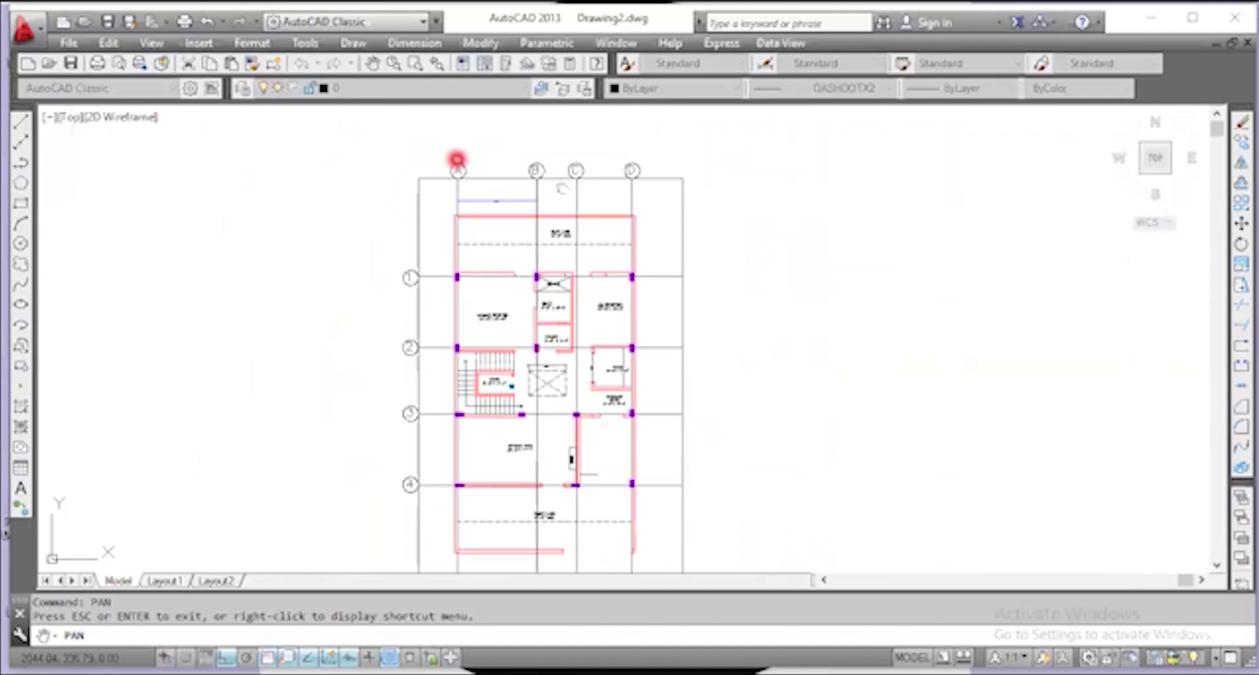
pyautogui.scroll(-2, 722, 208)
pyautogui.scroll(2, 603, 262)
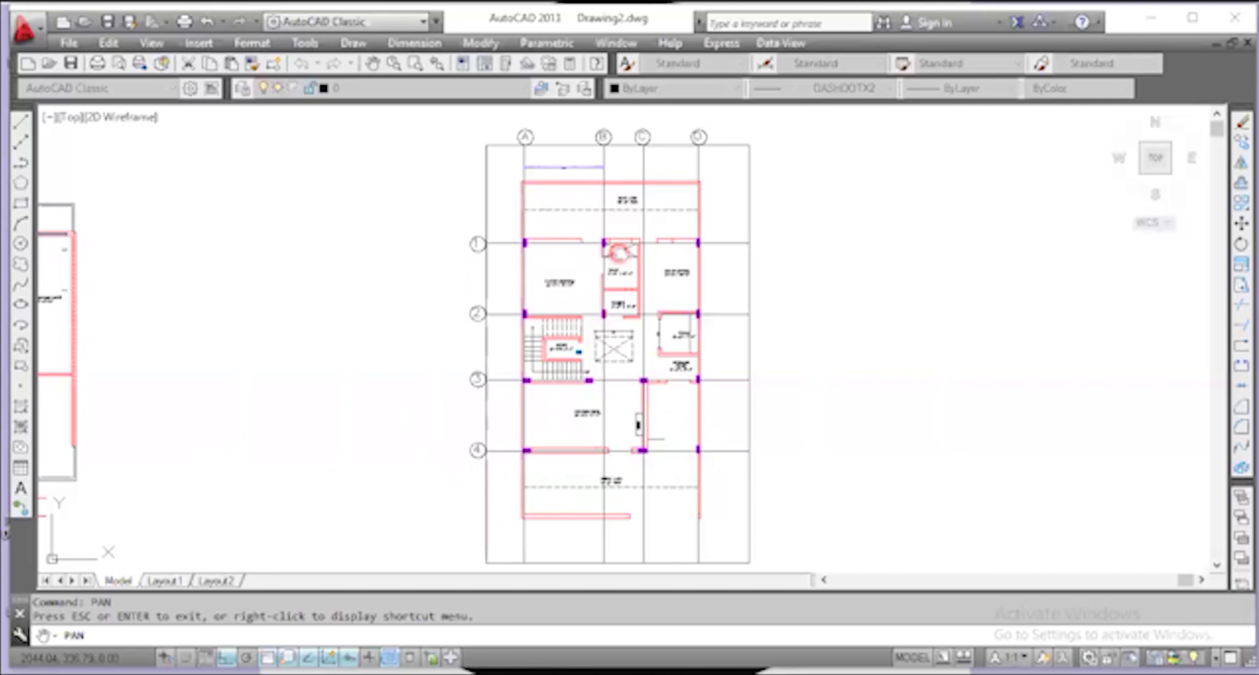
pyautogui.scroll(-4, 620, 253)
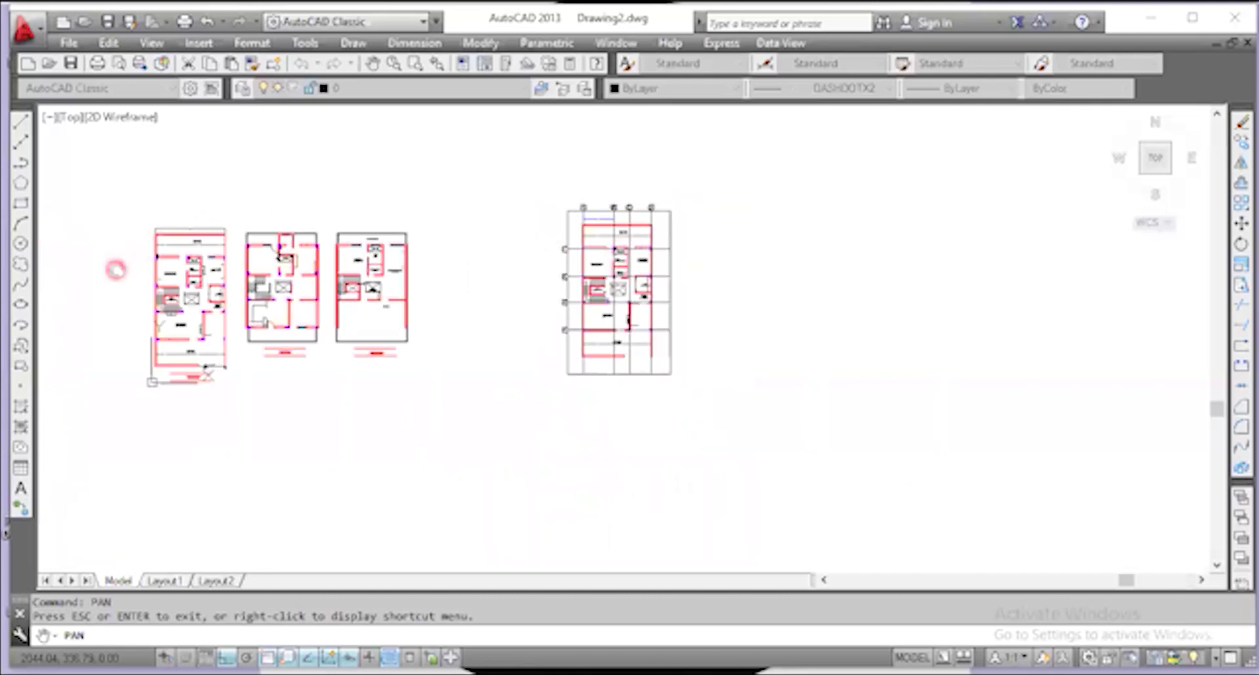
pyautogui.scroll(4, 115, 270)
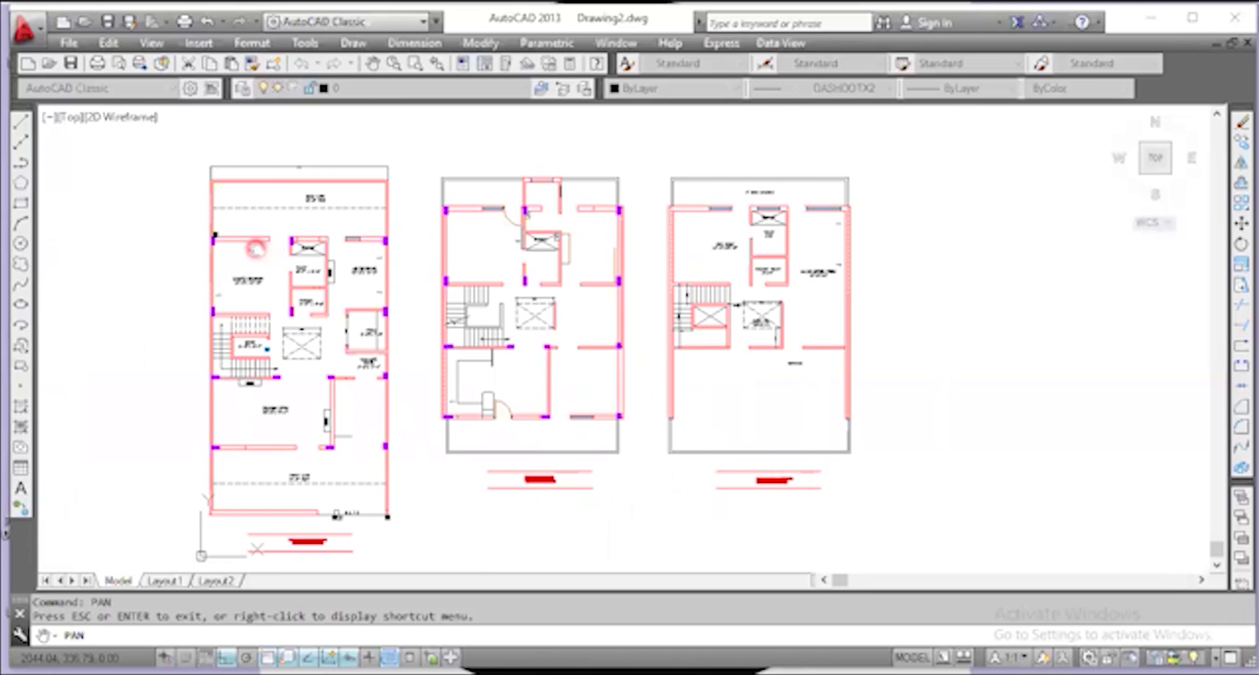
pyautogui.scroll(-2, 262, 248)
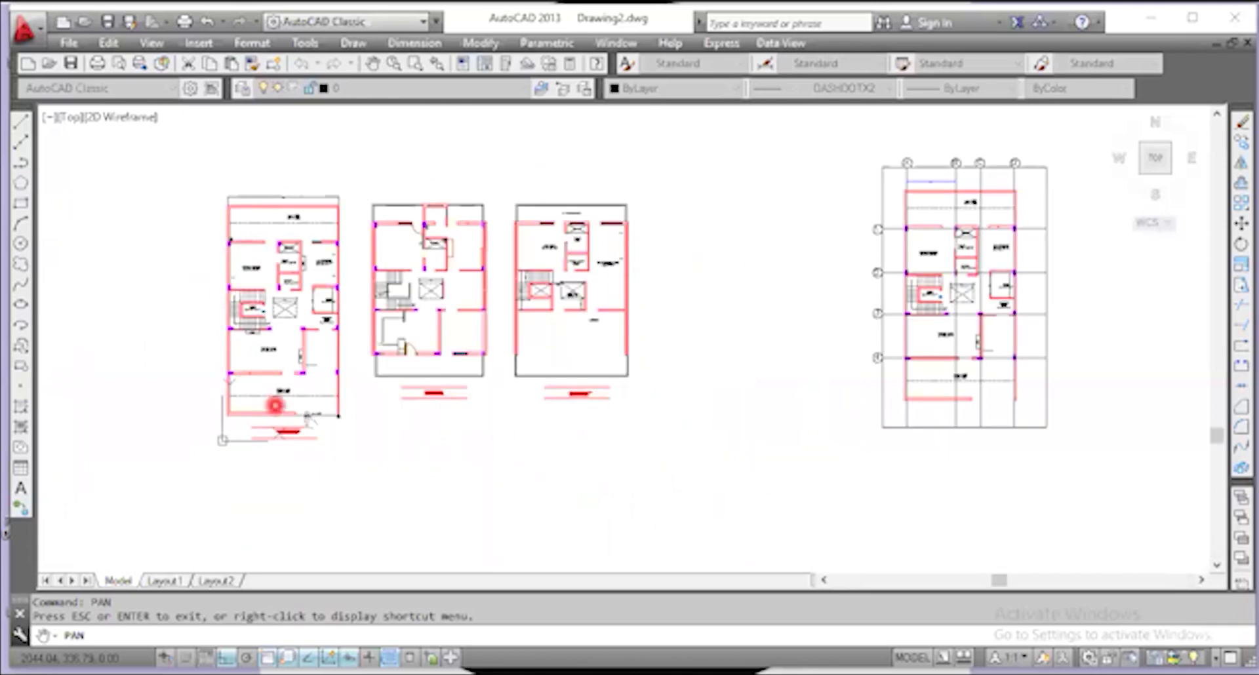
pyautogui.scroll(-2, 254, 348)
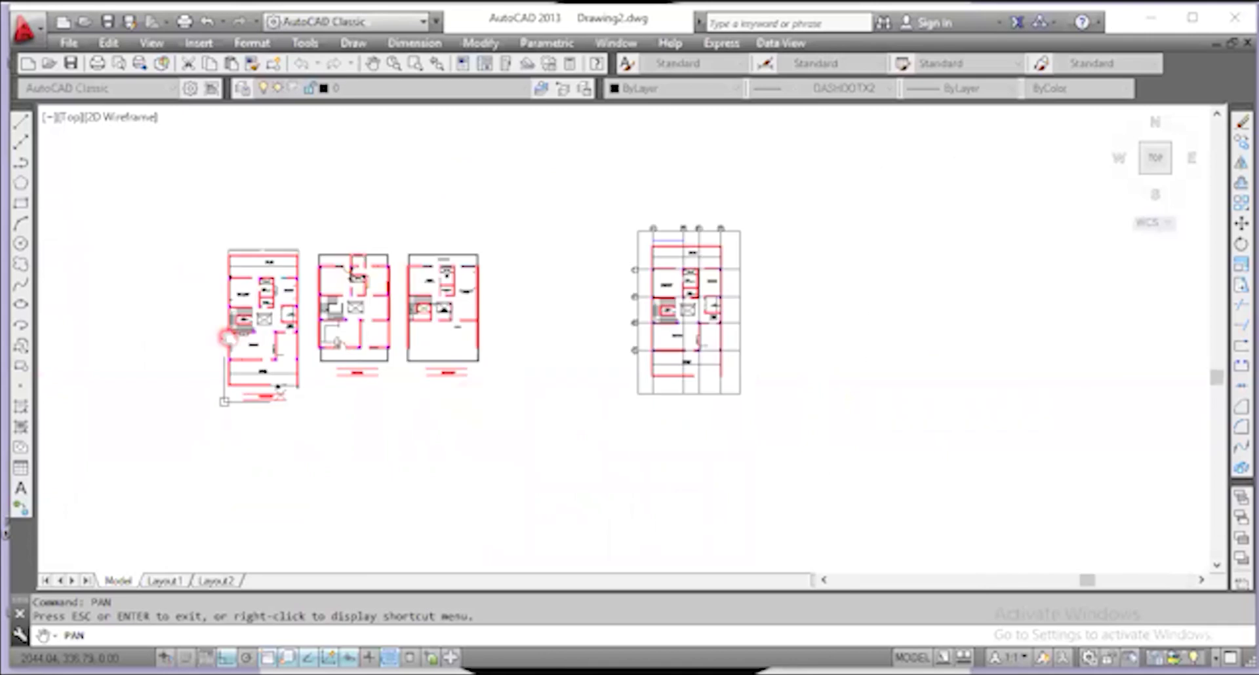
# Inspect the column at grid lines A and 1 in close-up, checking how the grid lines cross it.
pyautogui.scroll(4, 682, 318)
pyautogui.scroll(-2, 682, 318)
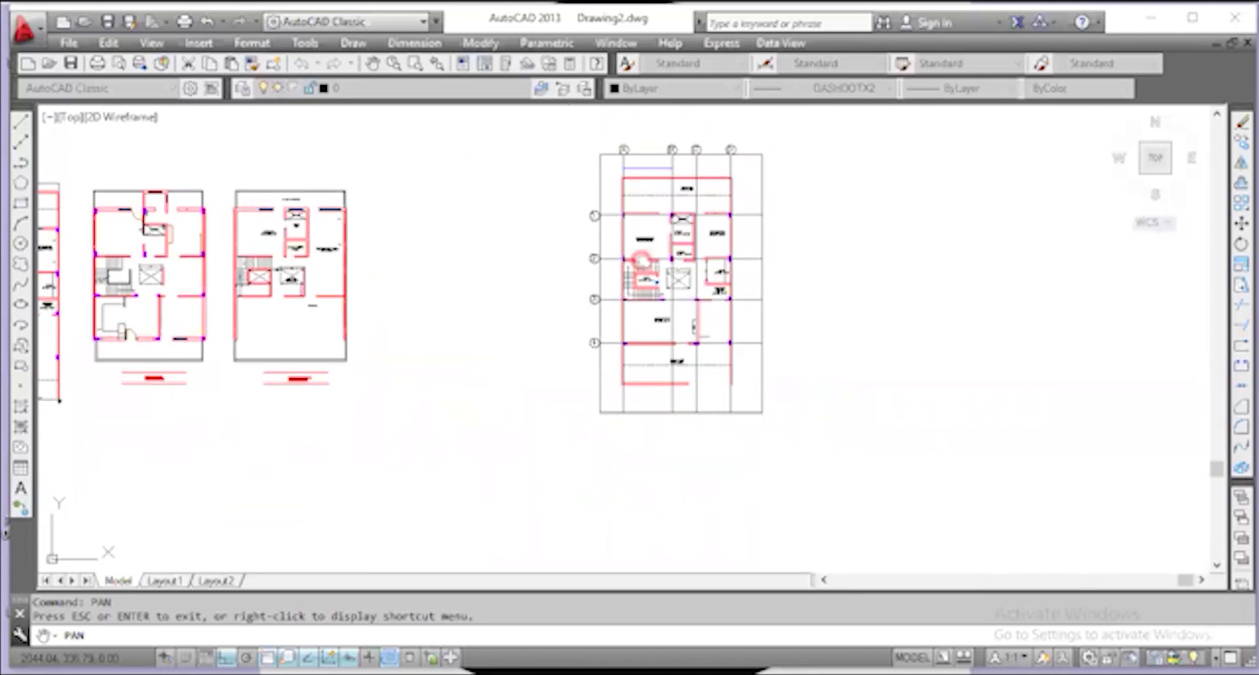
pyautogui.scroll(2, 686, 186)
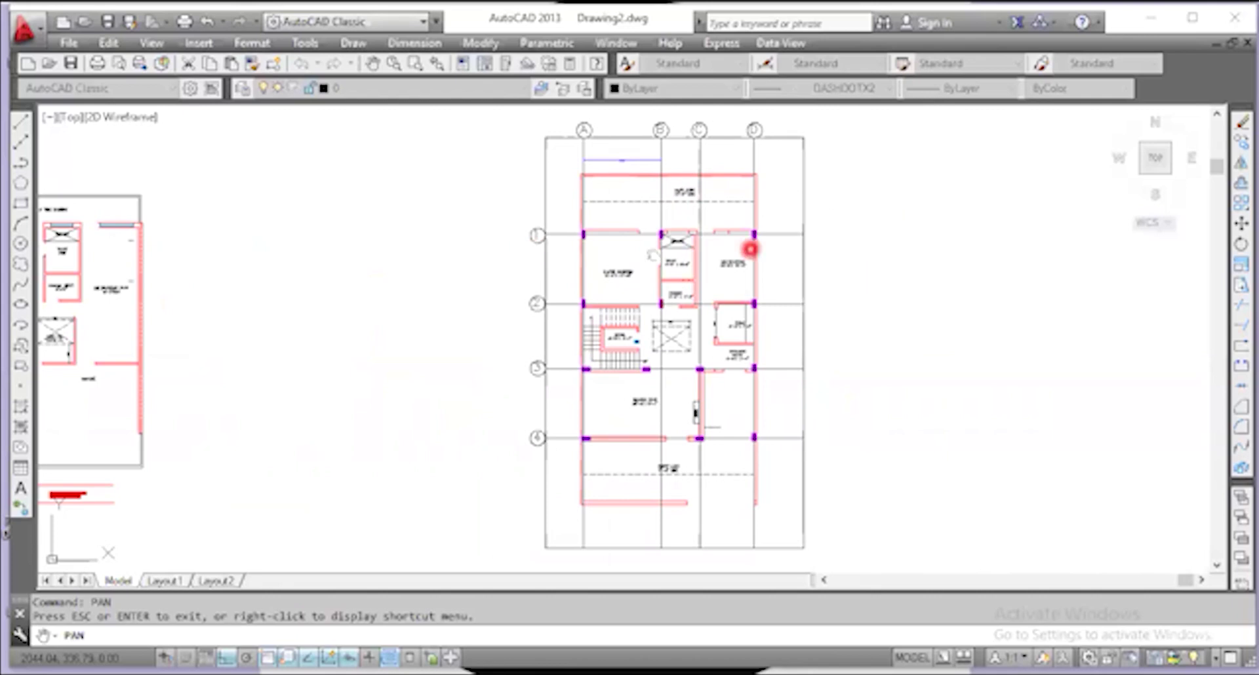
pyautogui.scroll(10, 596, 239)
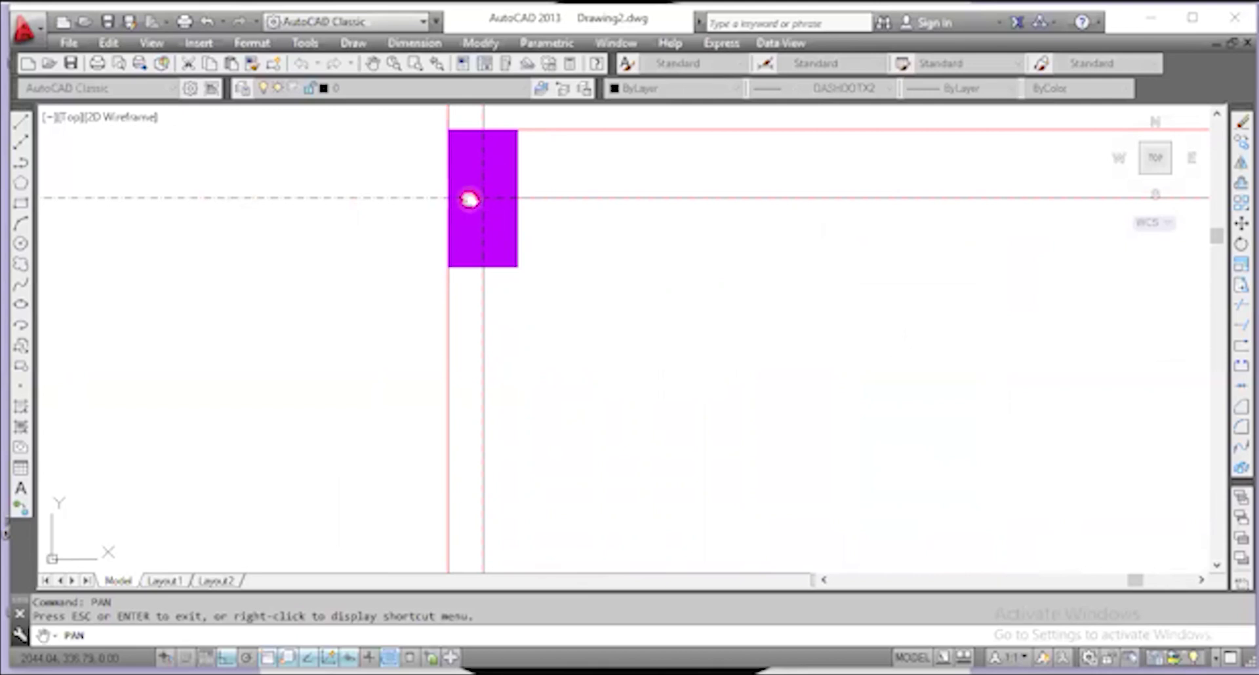
pyautogui.scroll(-4, 470, 198)
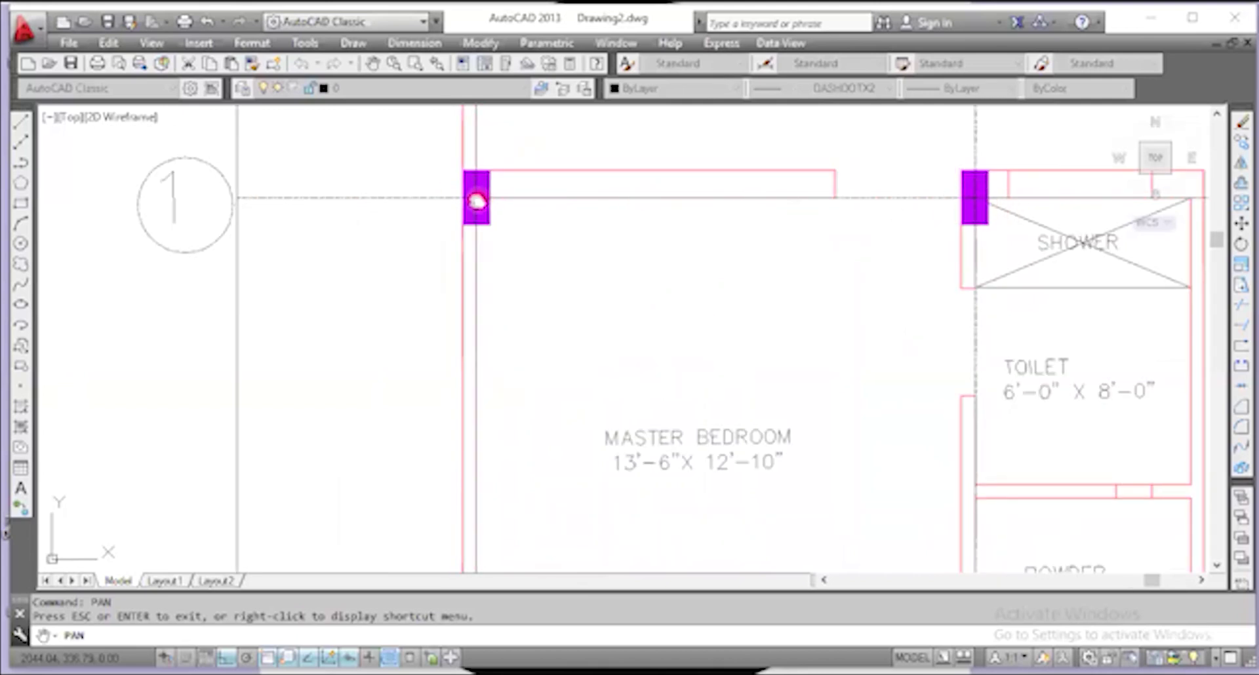
pyautogui.scroll(-6, 453, 208)
pyautogui.scroll(-3, 451, 210)
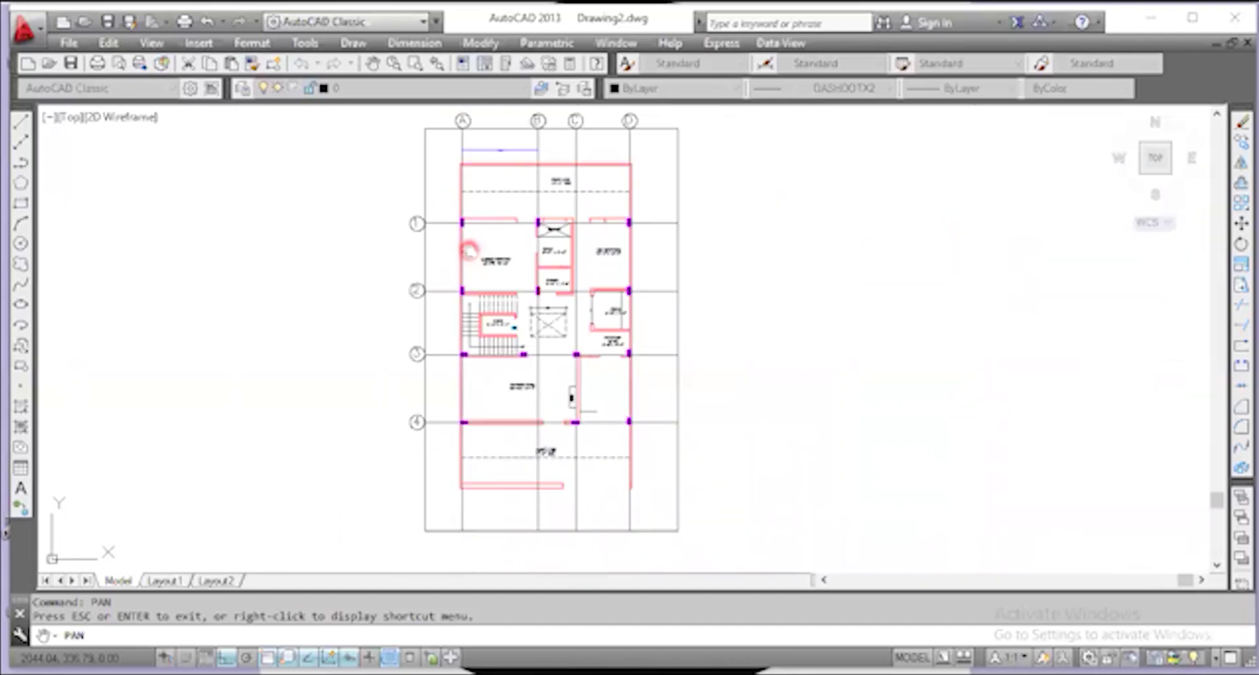
# Examine the dimension between grid lines A and B above the rear lawn of the gridded plan.
pyautogui.scroll(5, 501, 152)
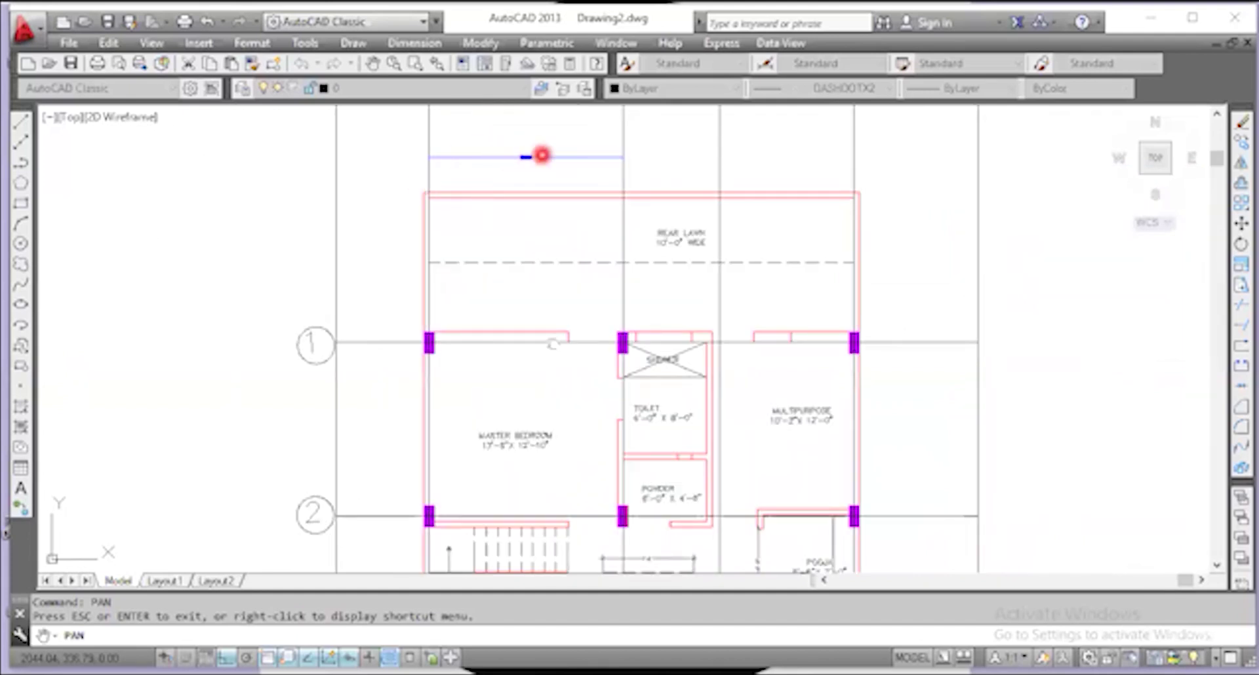
pyautogui.scroll(-3, 548, 422)
pyautogui.scroll(8, 534, 256)
pyautogui.scroll(8, 535, 256)
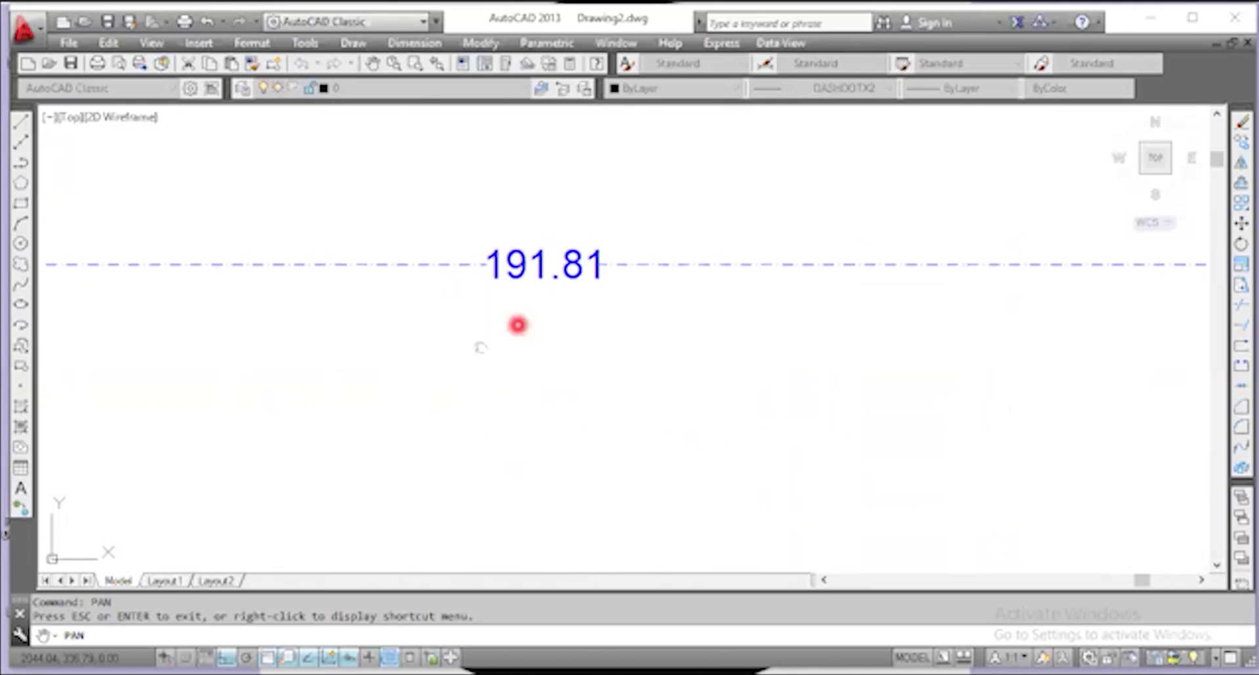
pyautogui.scroll(-6, 571, 380)
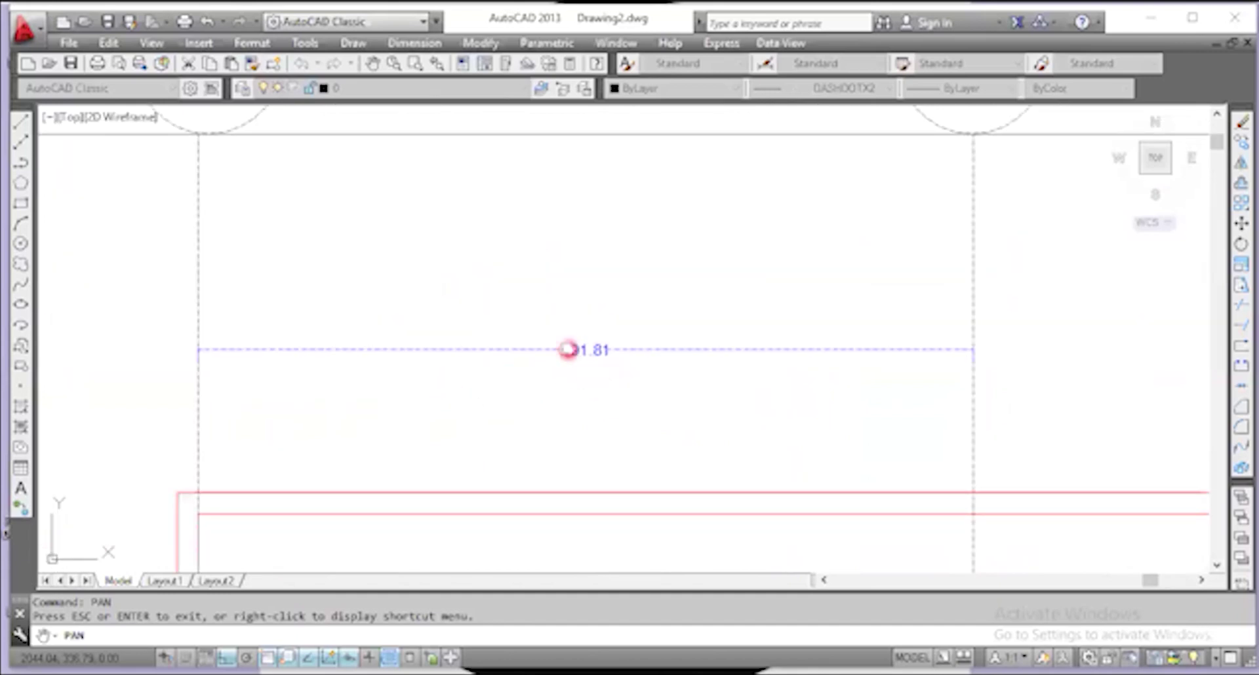
pyautogui.scroll(-5, 566, 346)
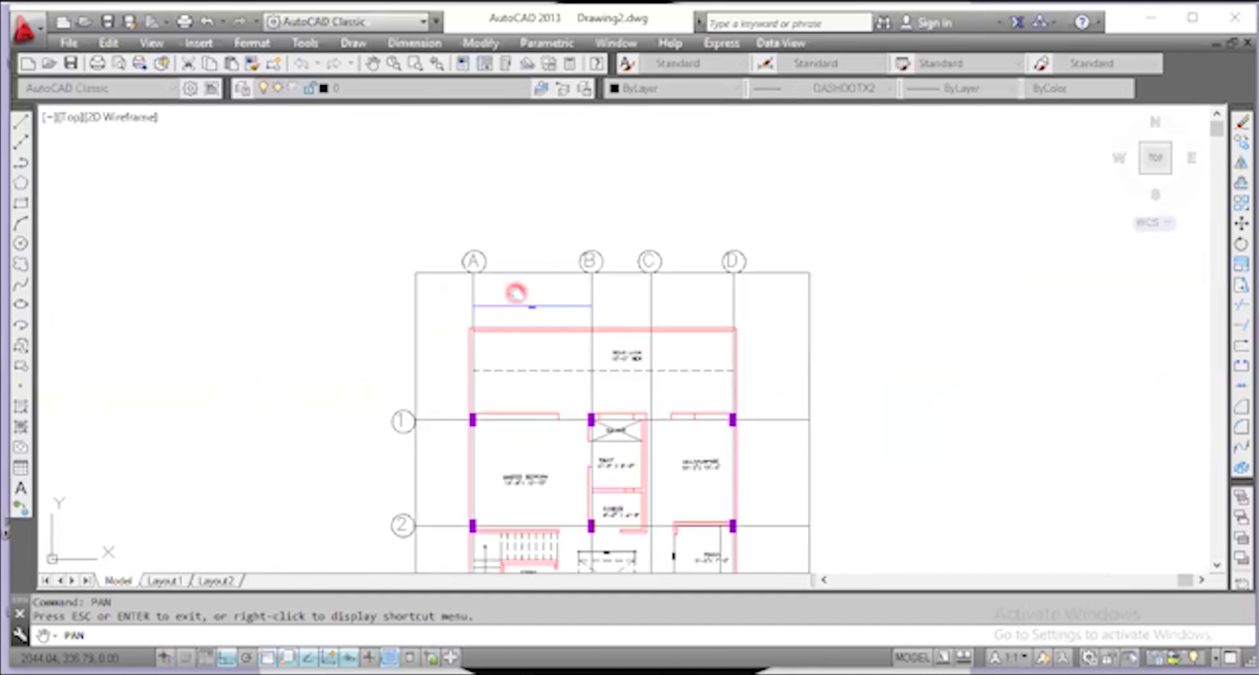
pyautogui.scroll(-2, 548, 262)
pyautogui.scroll(2, 564, 324)
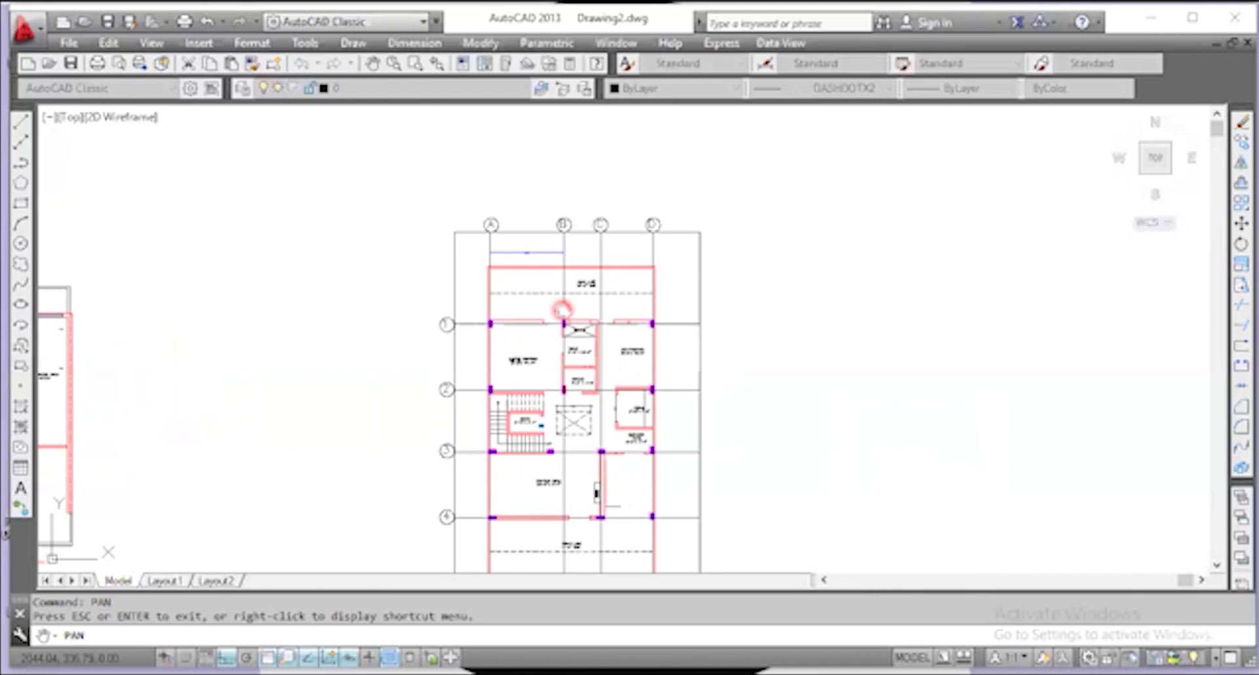
pyautogui.scroll(5, 515, 259)
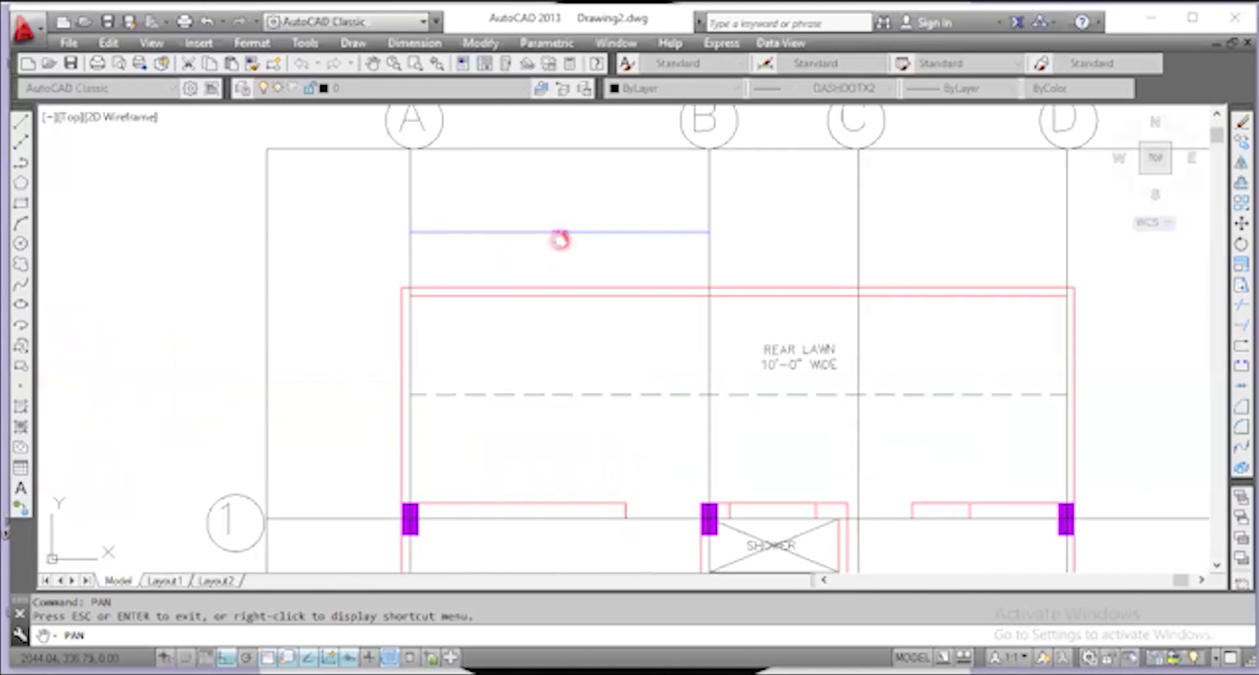
pyautogui.scroll(-2, 618, 216)
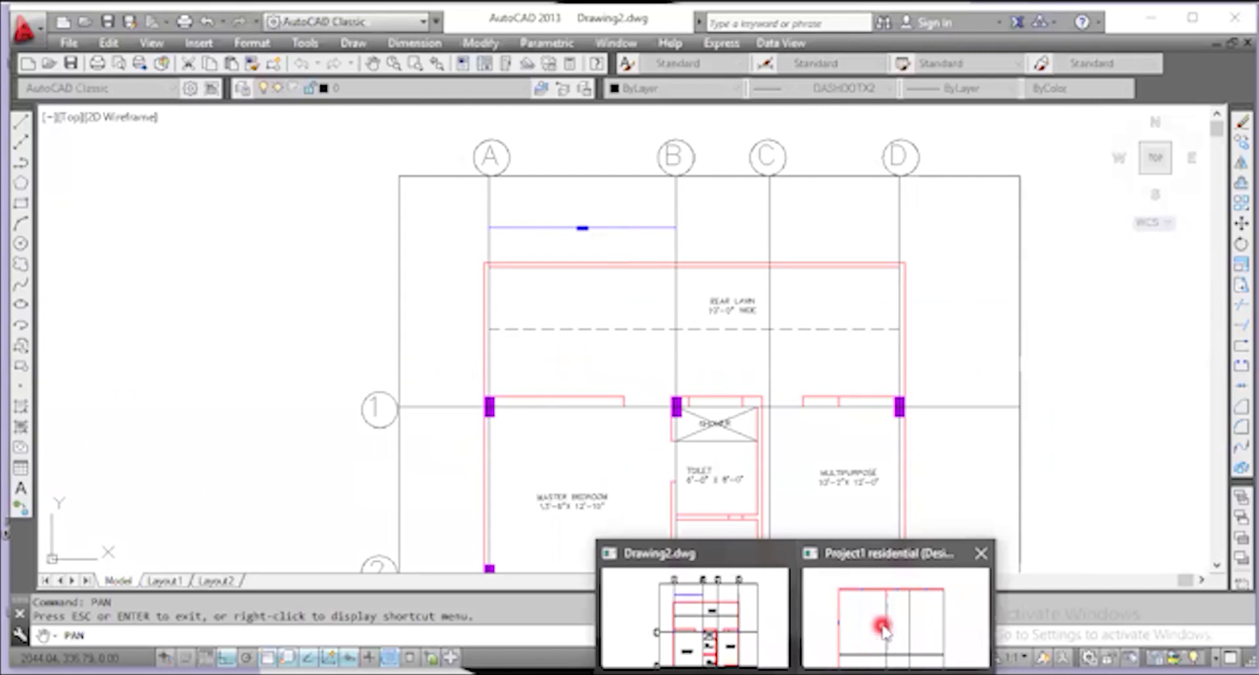
# Switch to the Project1 residential drawing and inspect its beam grid and the dimensions along its edges.
pyautogui.click(879, 625)
pyautogui.scroll(4, 420, 219)
pyautogui.scroll(-6, 537, 135)
pyautogui.scroll(2, 516, 156)
pyautogui.scroll(6, 516, 156)
pyautogui.scroll(-4, 509, 172)
pyautogui.scroll(-4, 472, 141)
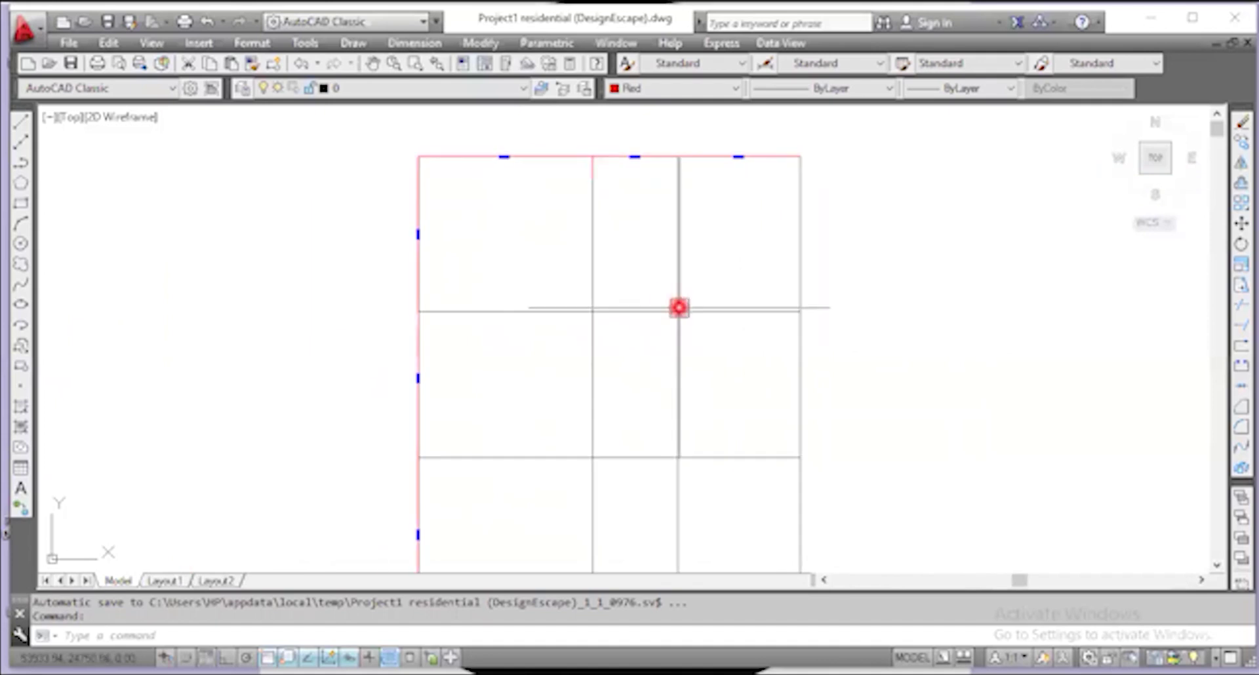
pyautogui.scroll(-2, 610, 248)
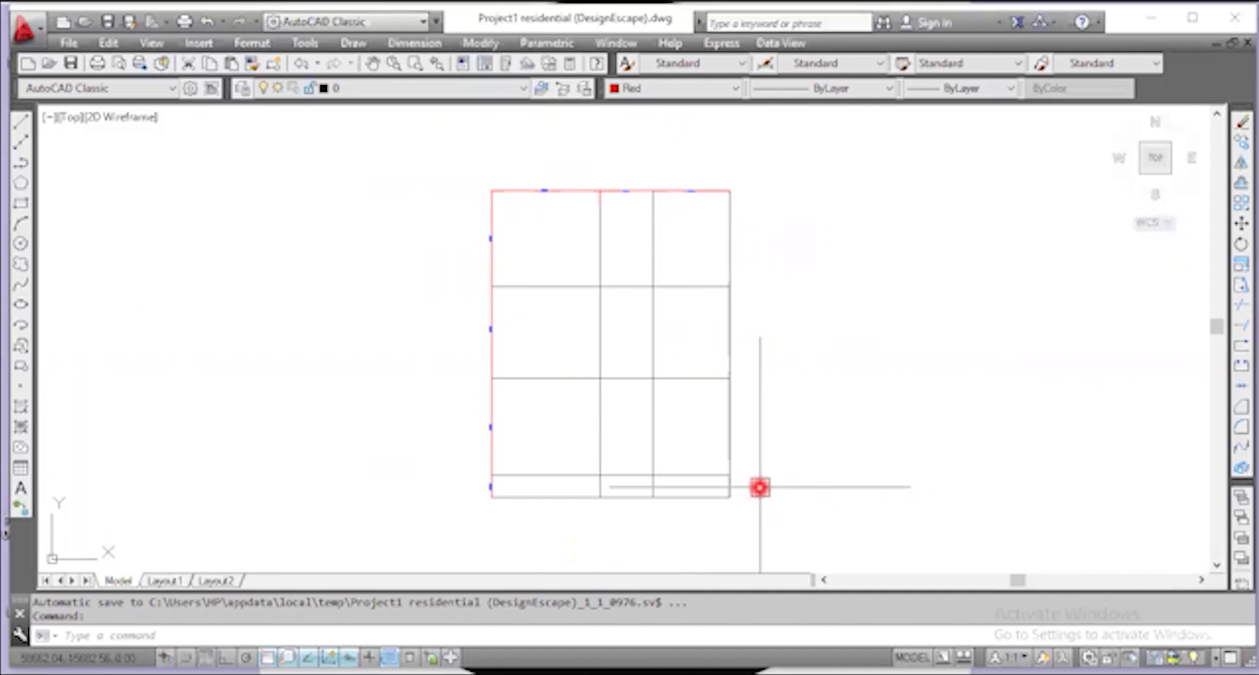
# Return to Drawing2.dwg and compare the three floor plans with the gridded plan.
pyautogui.moveTo(781, 672)
pyautogui.click(705, 600)
pyautogui.scroll(-5, 619, 388)
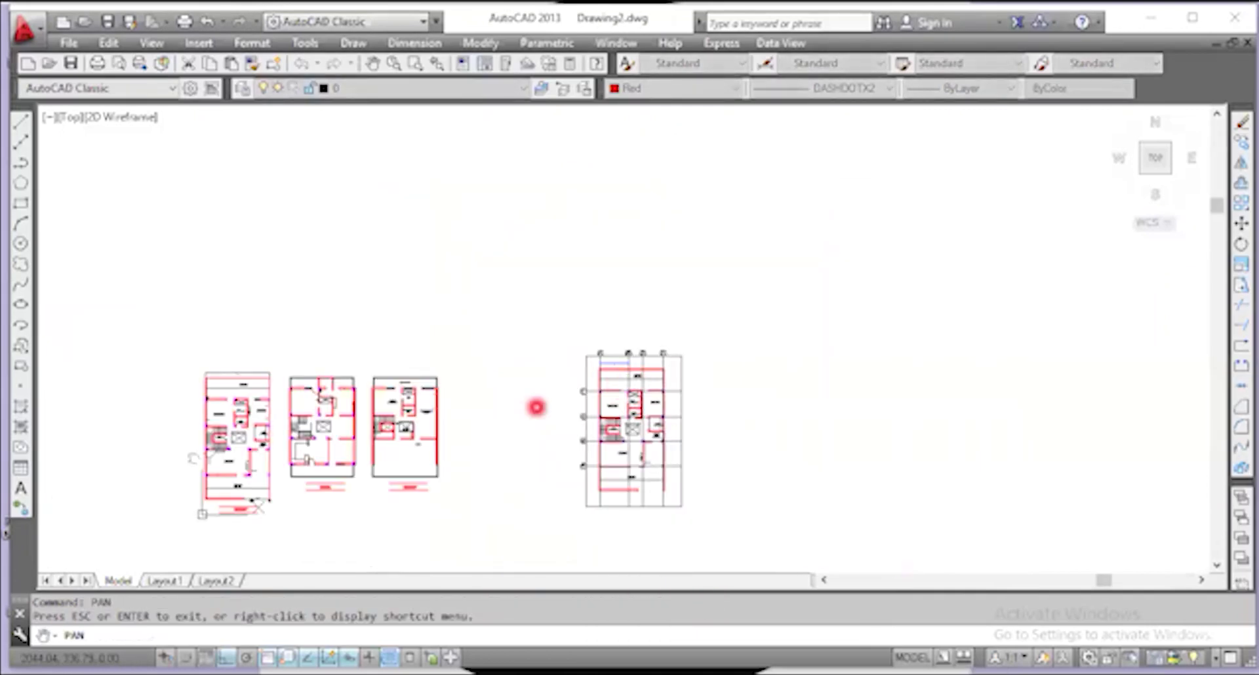
pyautogui.scroll(4, 197, 441)
pyautogui.scroll(-2, 393, 323)
pyautogui.scroll(2, 344, 377)
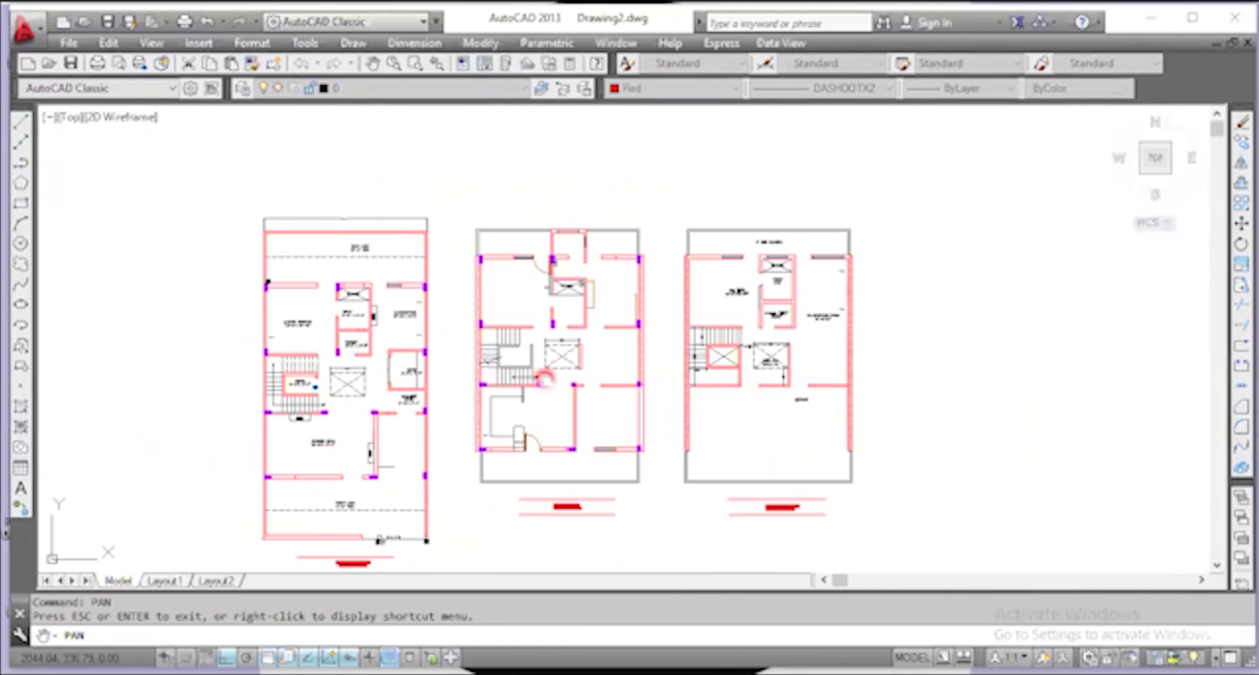
pyautogui.scroll(-2, 536, 402)
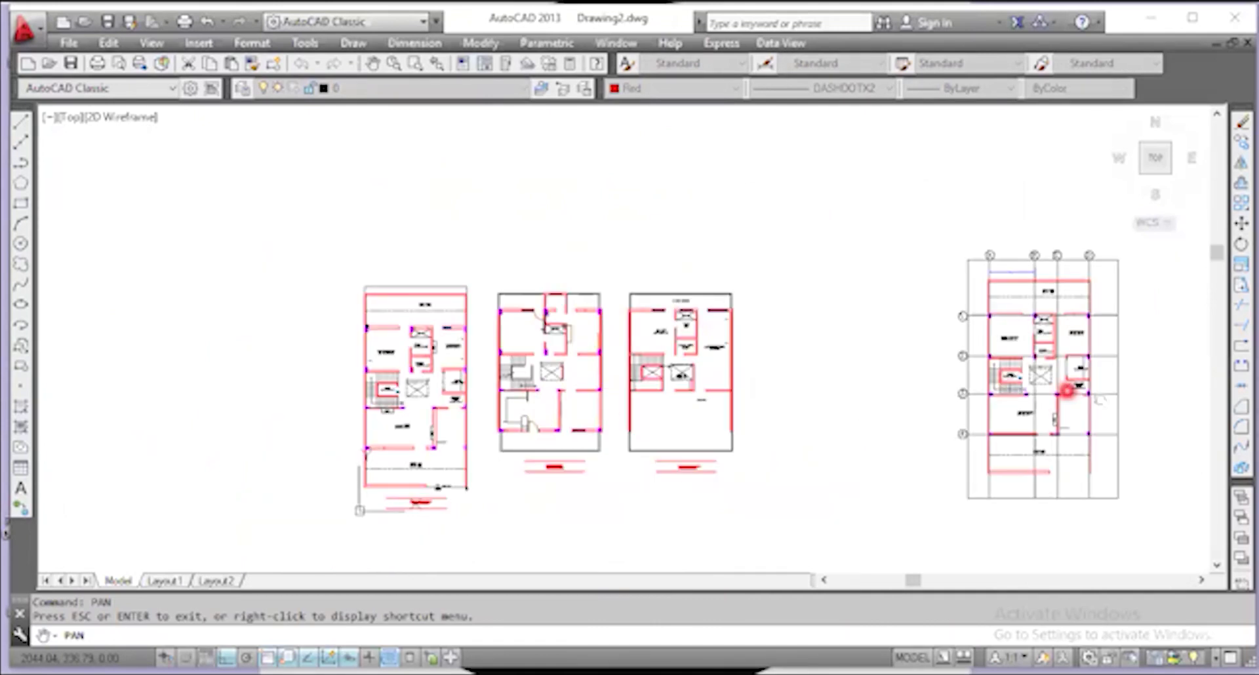
pyautogui.scroll(3, 1154, 423)
pyautogui.scroll(-3, 726, 365)
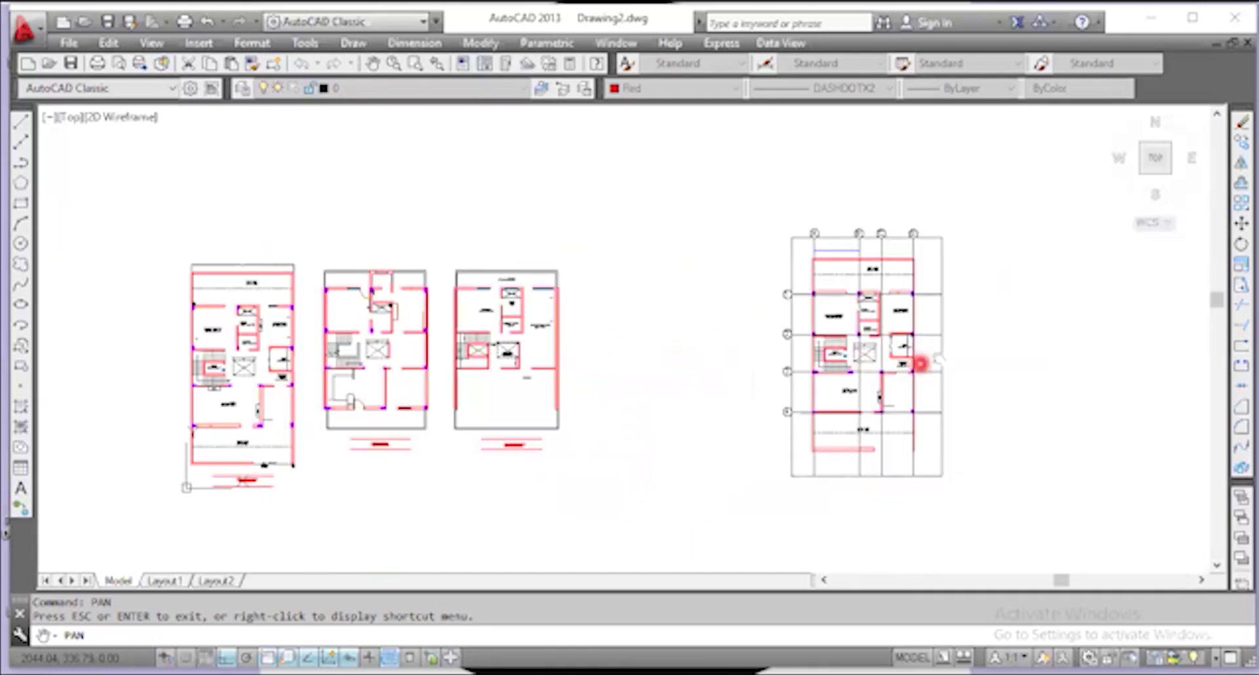
pyautogui.scroll(2, 921, 358)
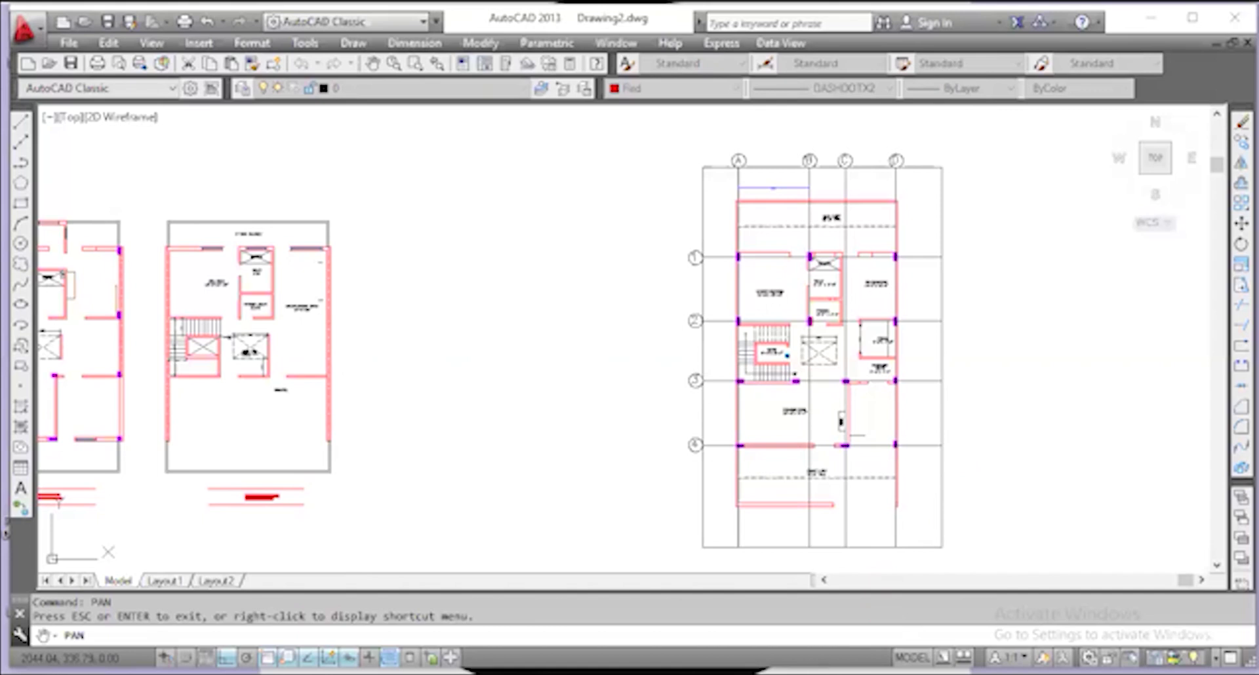
# Review the dimensioned grid in Screenshot (72).png in Photos and go back to the Project1 residential drawing.
pyautogui.moveTo(887, 674)
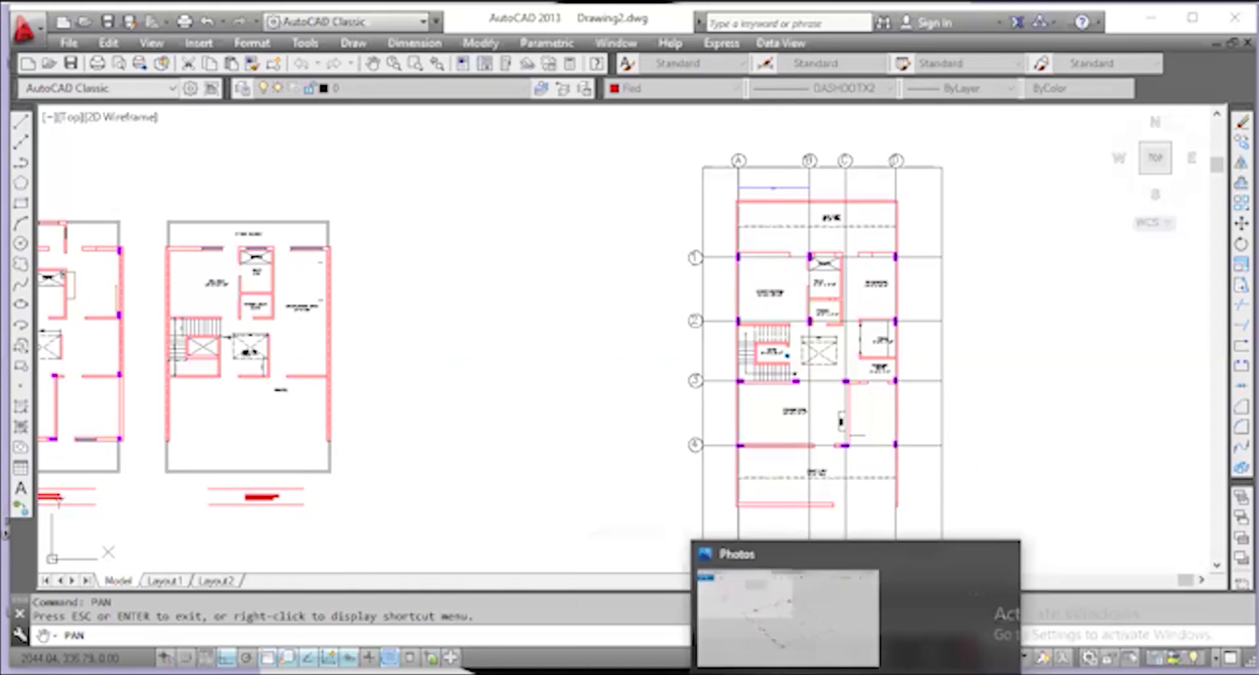
pyautogui.click(860, 674)
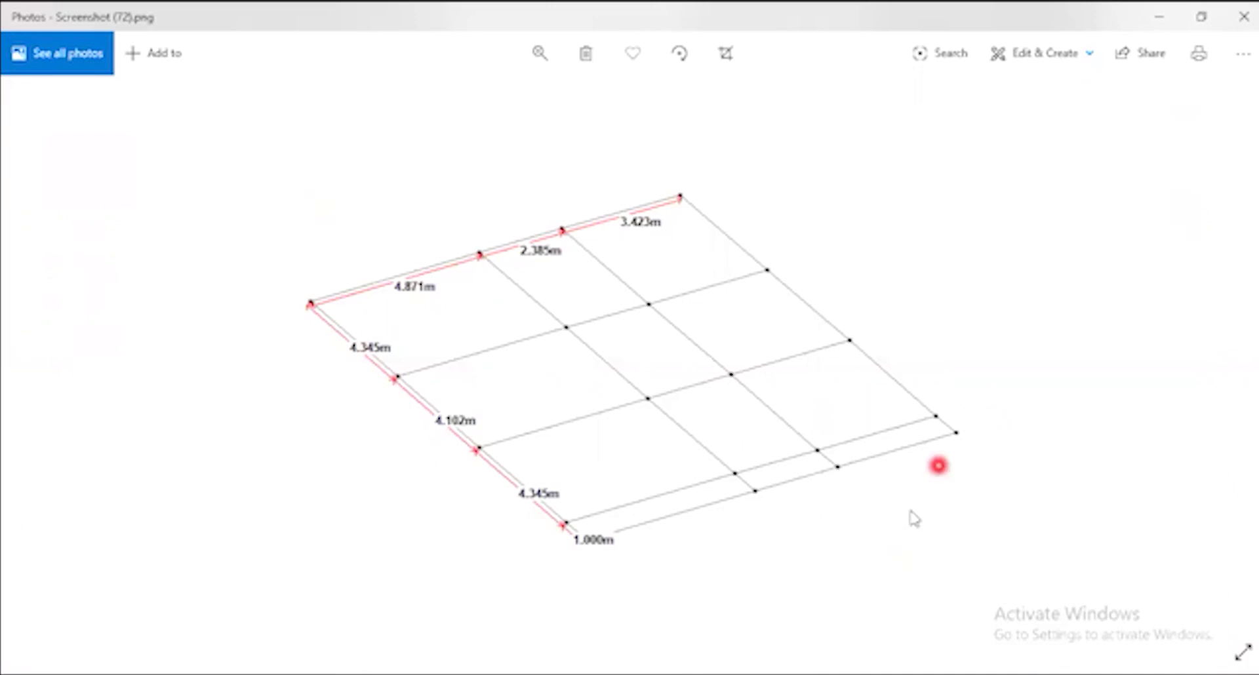
pyautogui.click(860, 626)
pyautogui.scroll(5, 575, 282)
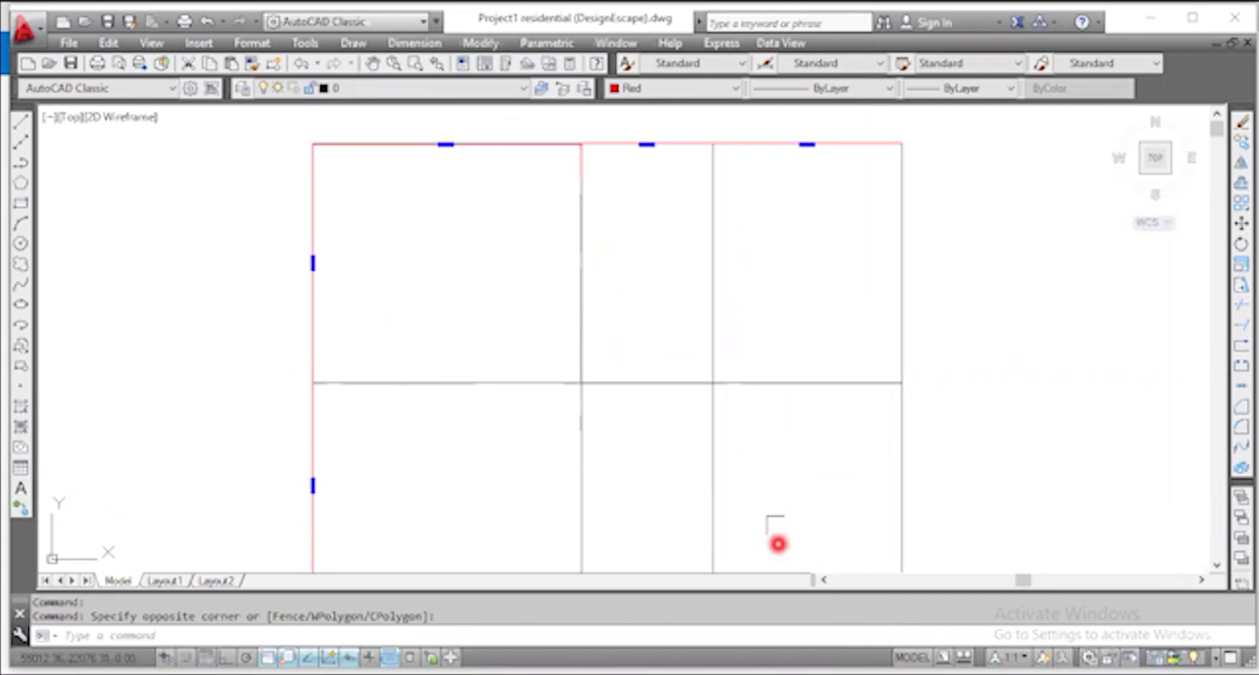
# Switch to STAAD.Pro and create a Space model named Project1 in meter and kilonewton units, starting with Add Beam.
pyautogui.hotkey('alt', 'Tab')
pyautogui.click(424, 239)
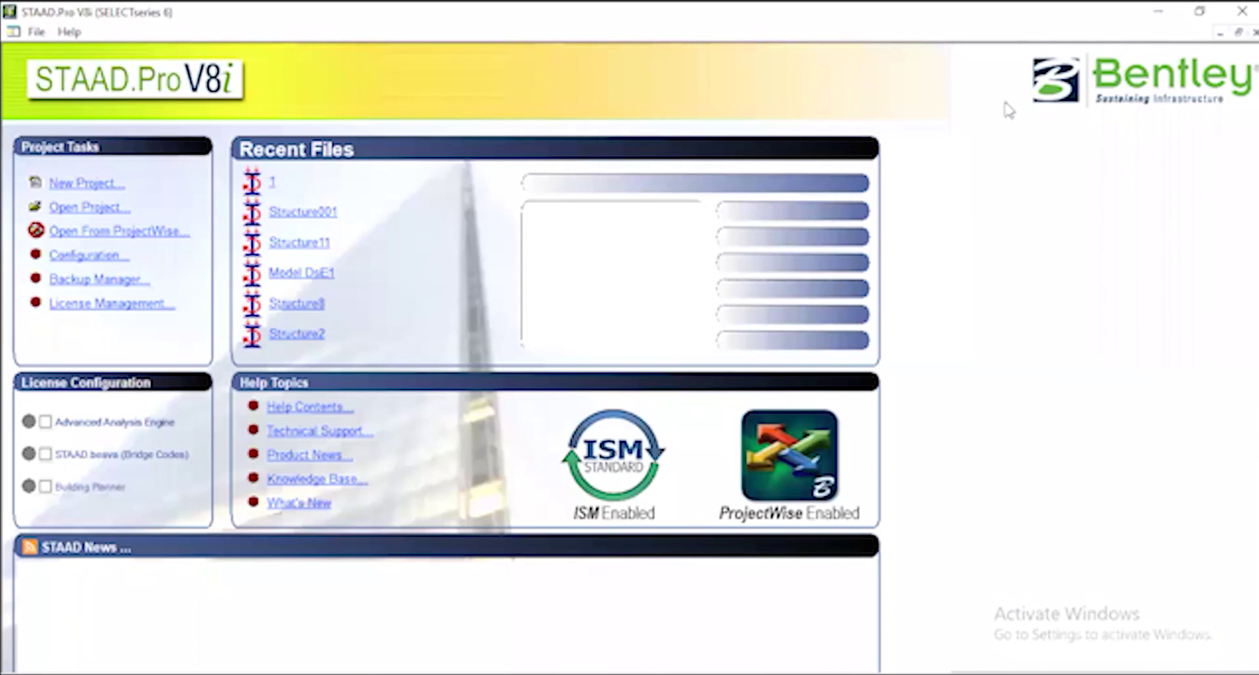
pyautogui.click(90, 183)
pyautogui.click(442, 199)
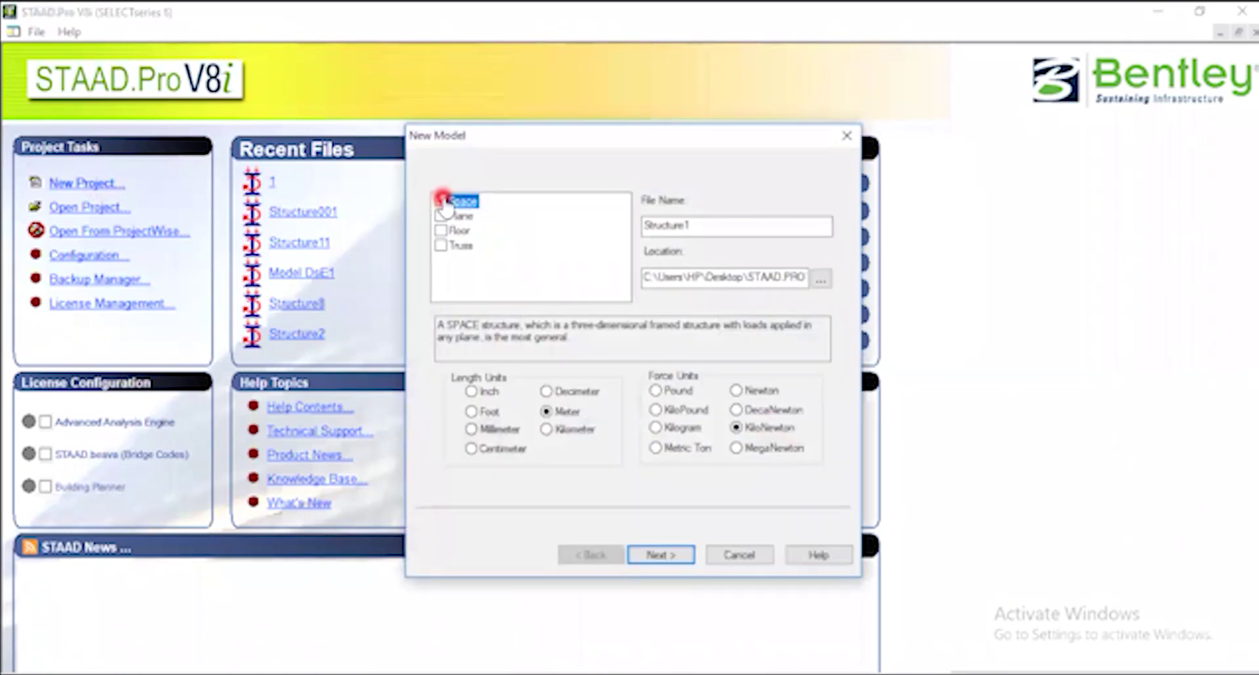
pyautogui.click(759, 223)
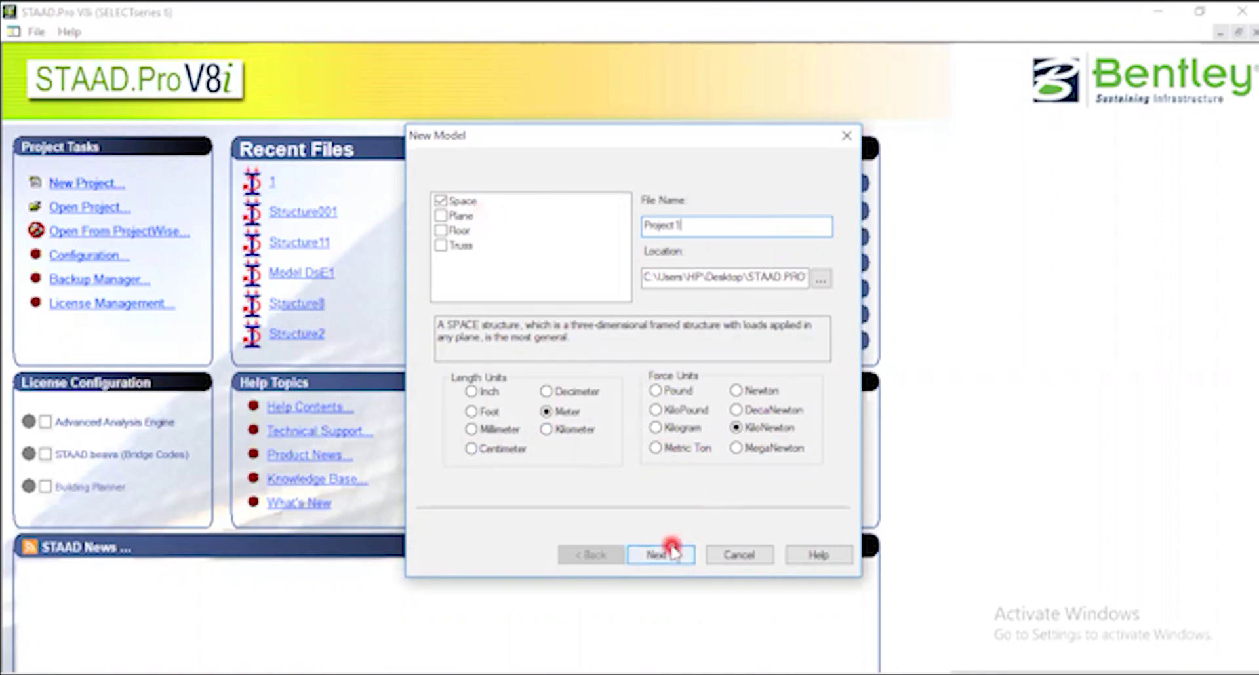
pyautogui.click(676, 569)
pyautogui.click(676, 561)
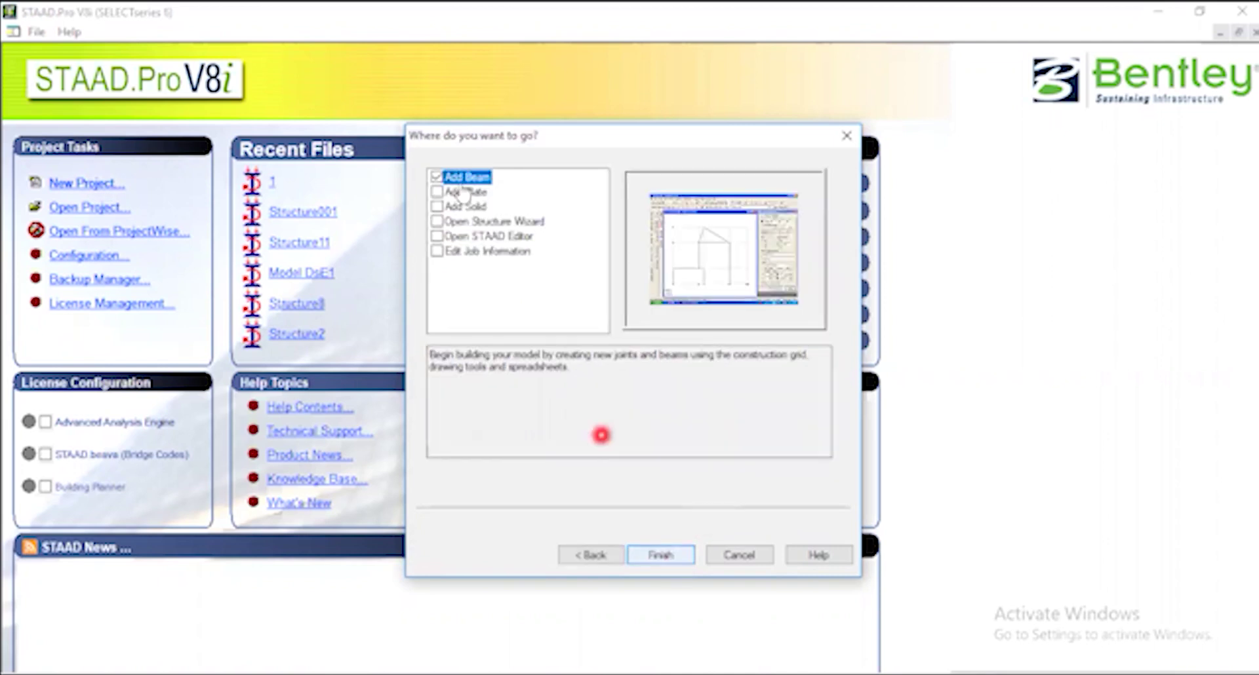
pyautogui.click(659, 557)
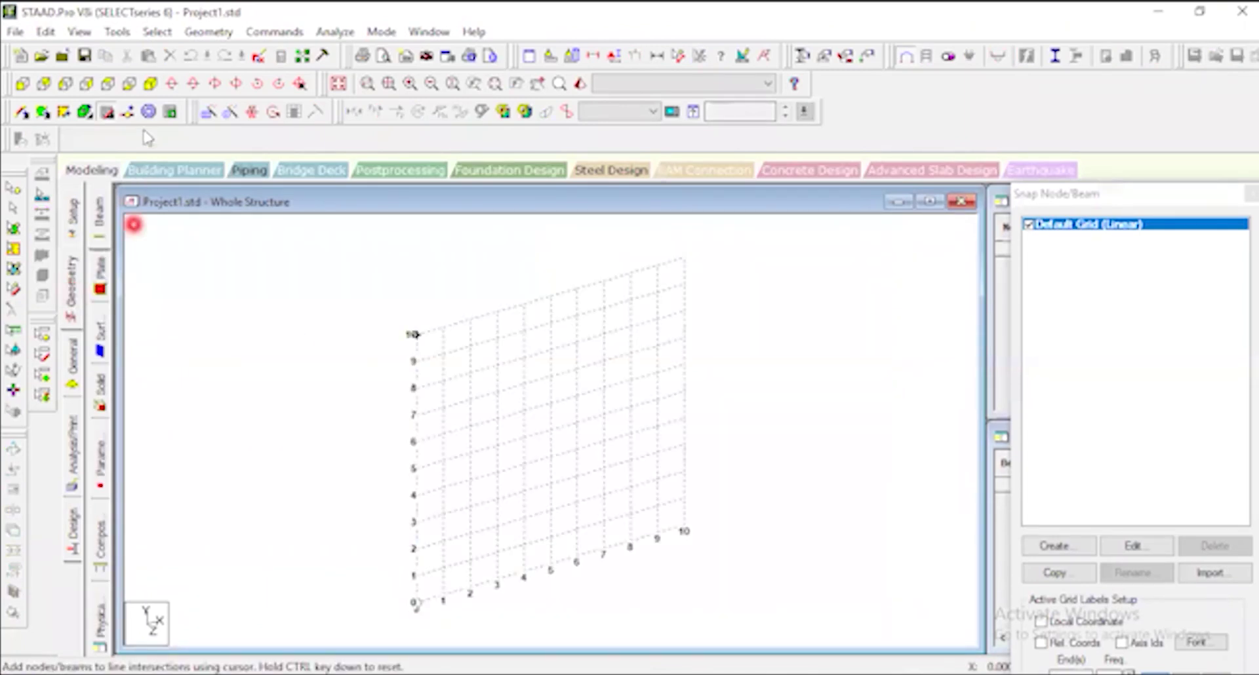
# Close the Snap Node/Beam grid, move the reference screenshot aside and add node 1 at the origin (0, 0, 0).
pyautogui.click(106, 112)
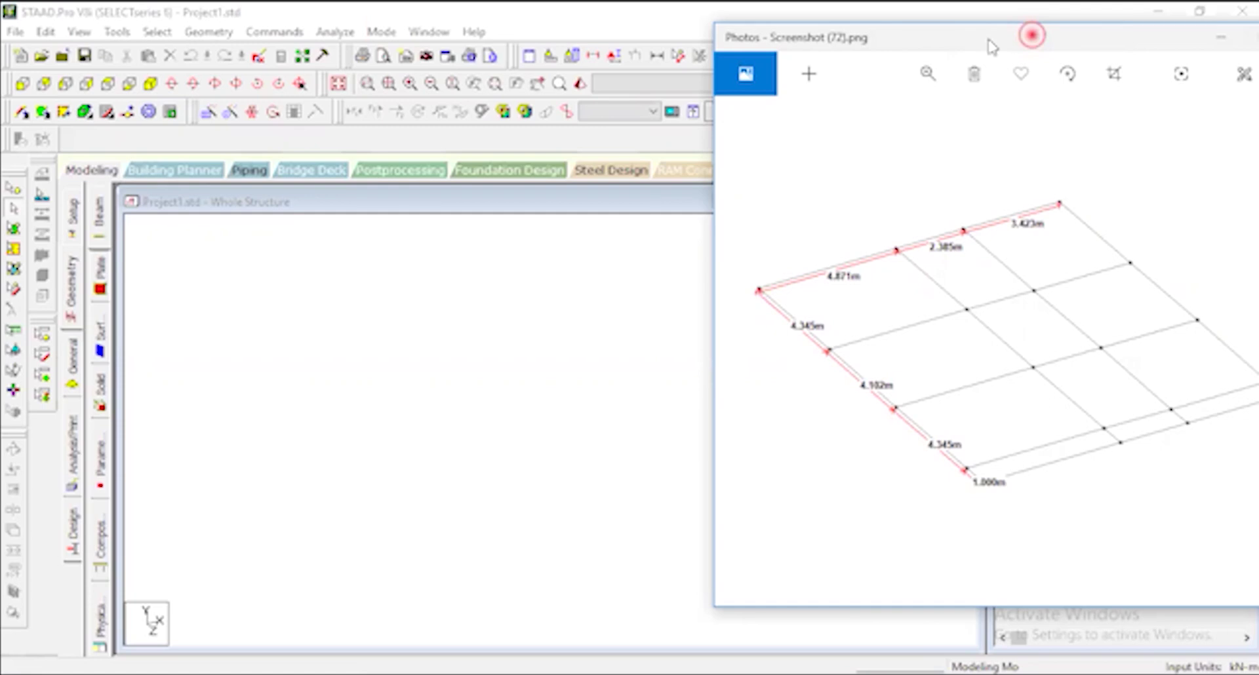
pyautogui.moveTo(992, 46); pyautogui.dragTo(338, 20)
pyautogui.click(1073, 248)
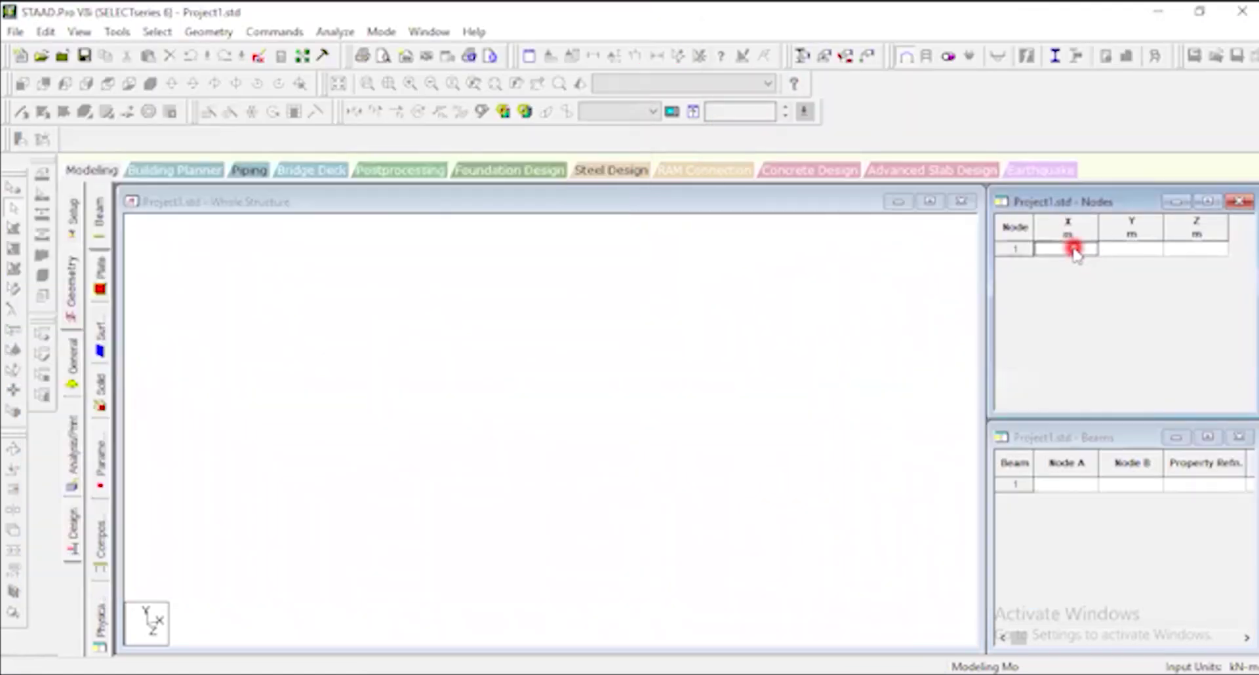
pyautogui.write('0')
pyautogui.press('Return')
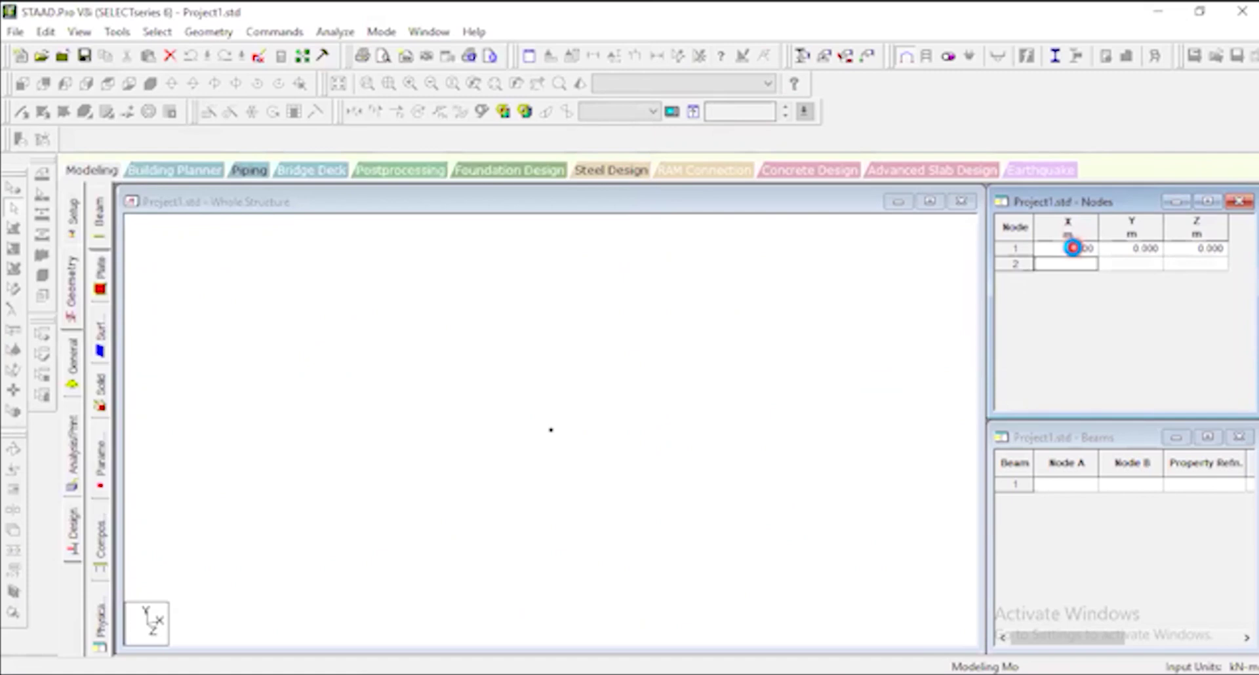
# Set the model's labels to show node numbers, node points and supports.
pyautogui.rightClick(699, 394)
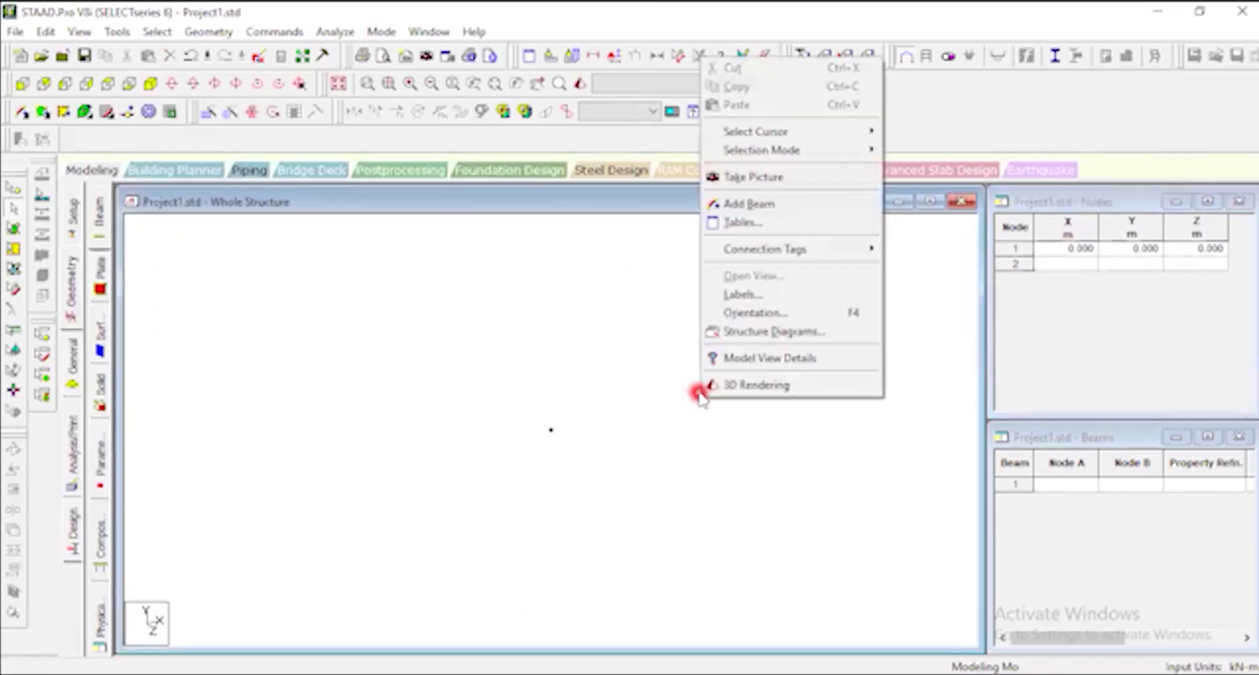
pyautogui.click(774, 296)
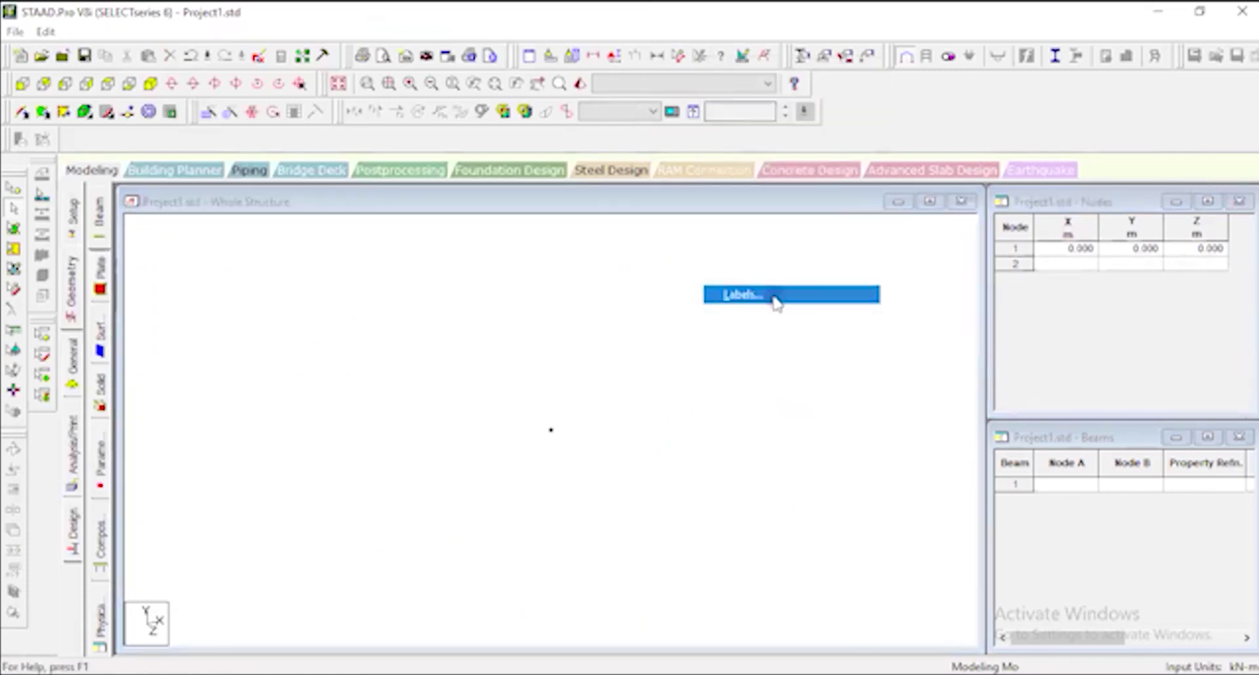
pyautogui.click(448, 142)
pyautogui.click(450, 177)
pyautogui.click(449, 160)
pyautogui.click(739, 622)
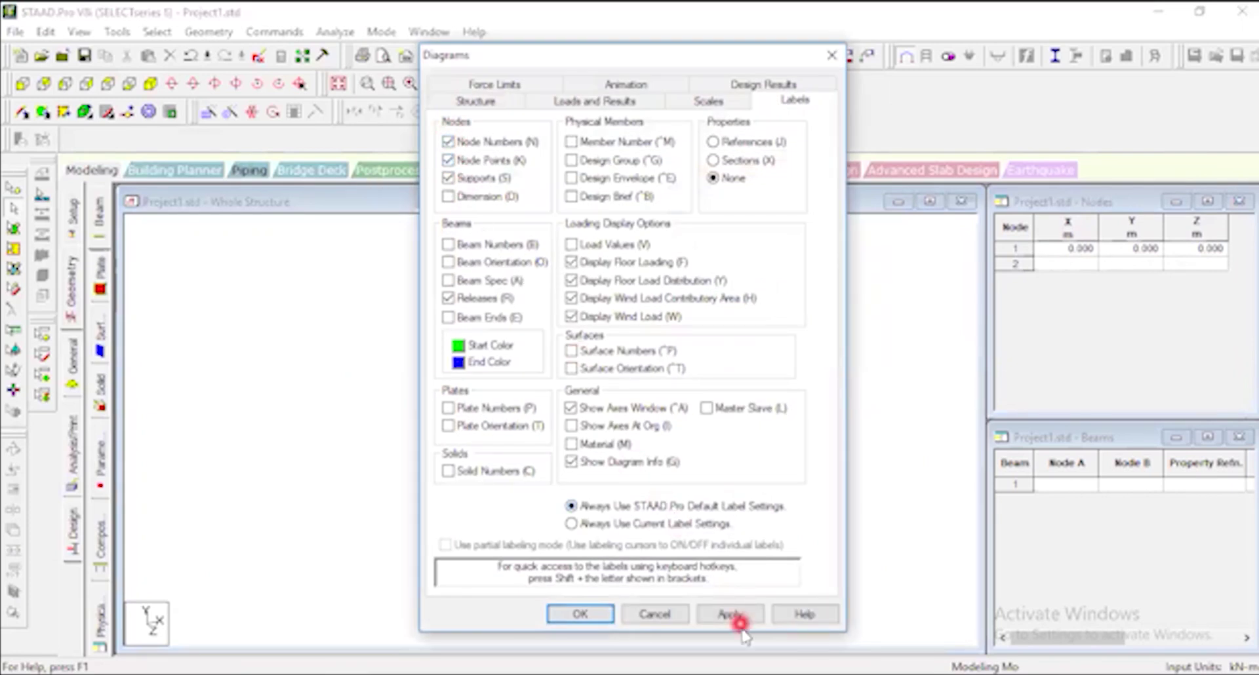
pyautogui.click(580, 613)
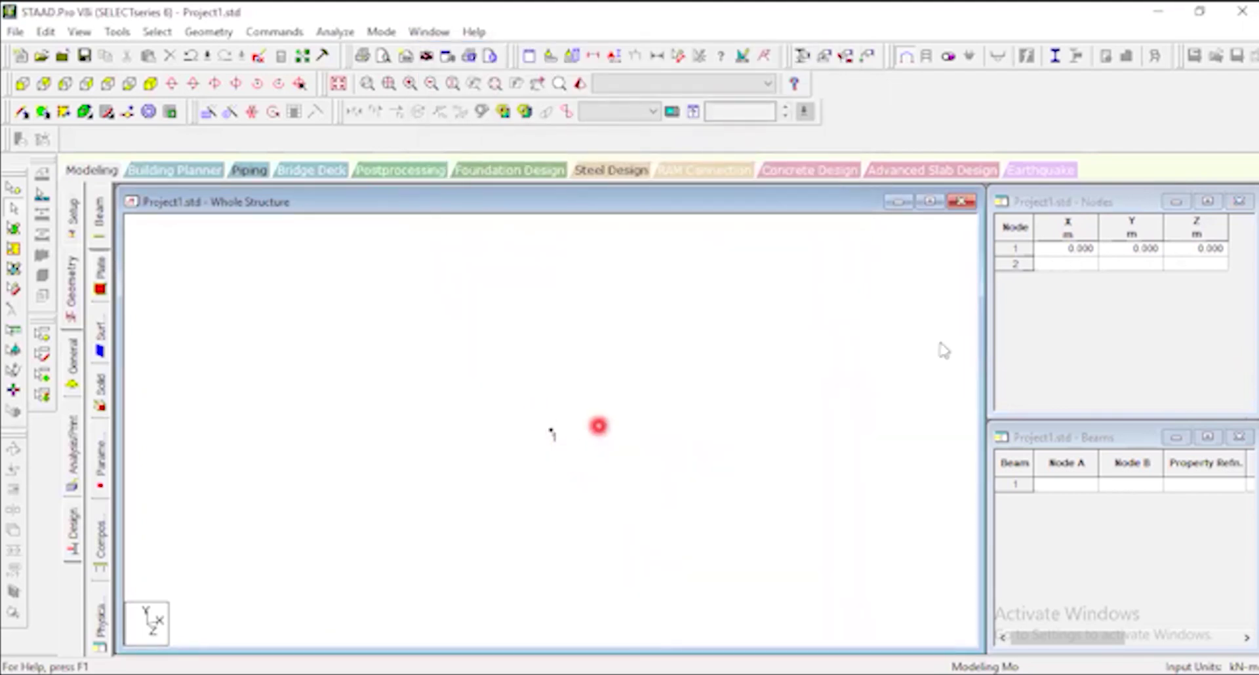
# Add node 2 at (4.871, 0, 0) m, using the first bay width in Screenshot (72).png, and show the structure in plan view.
pyautogui.click(1065, 265)
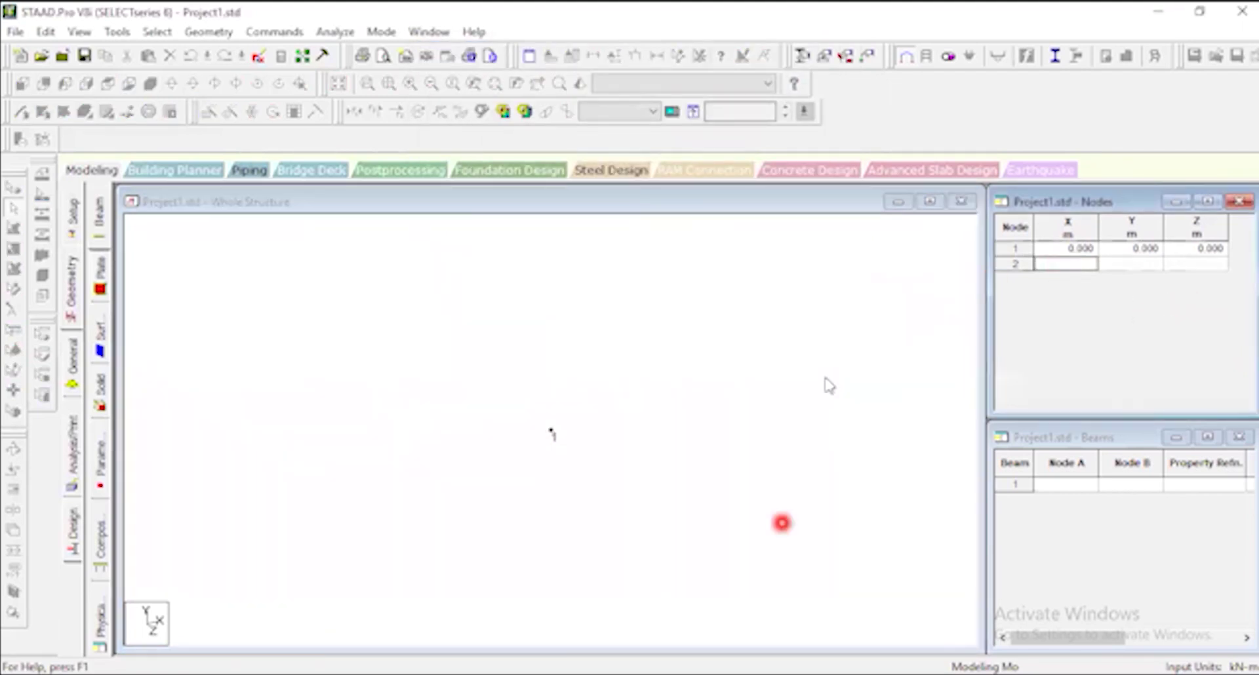
pyautogui.hotkey('alt', 'Tab')
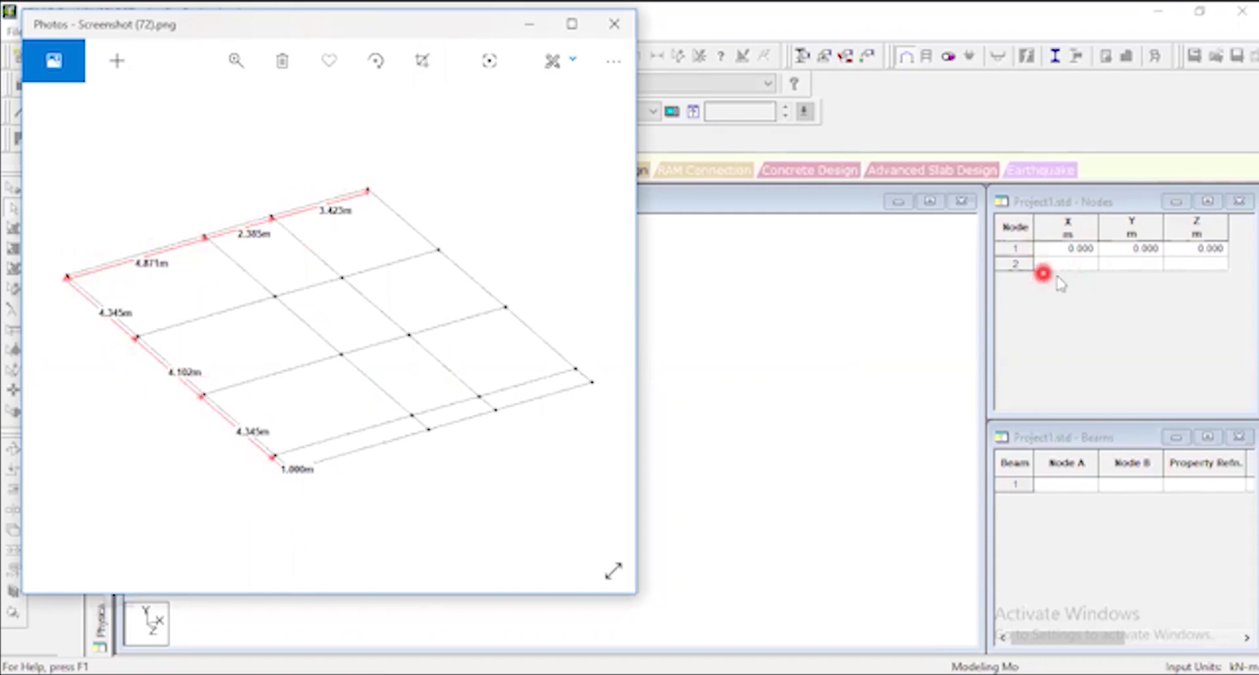
pyautogui.click(1083, 266)
pyautogui.write('4.871')
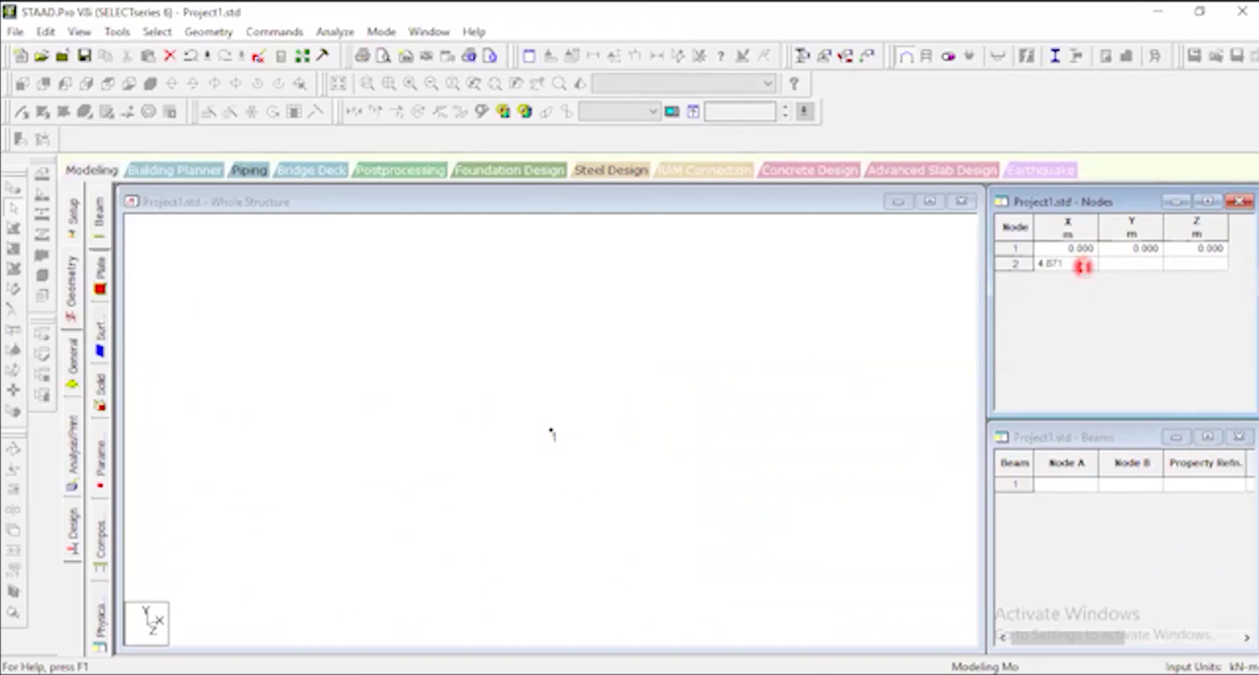
pyautogui.click(1187, 284)
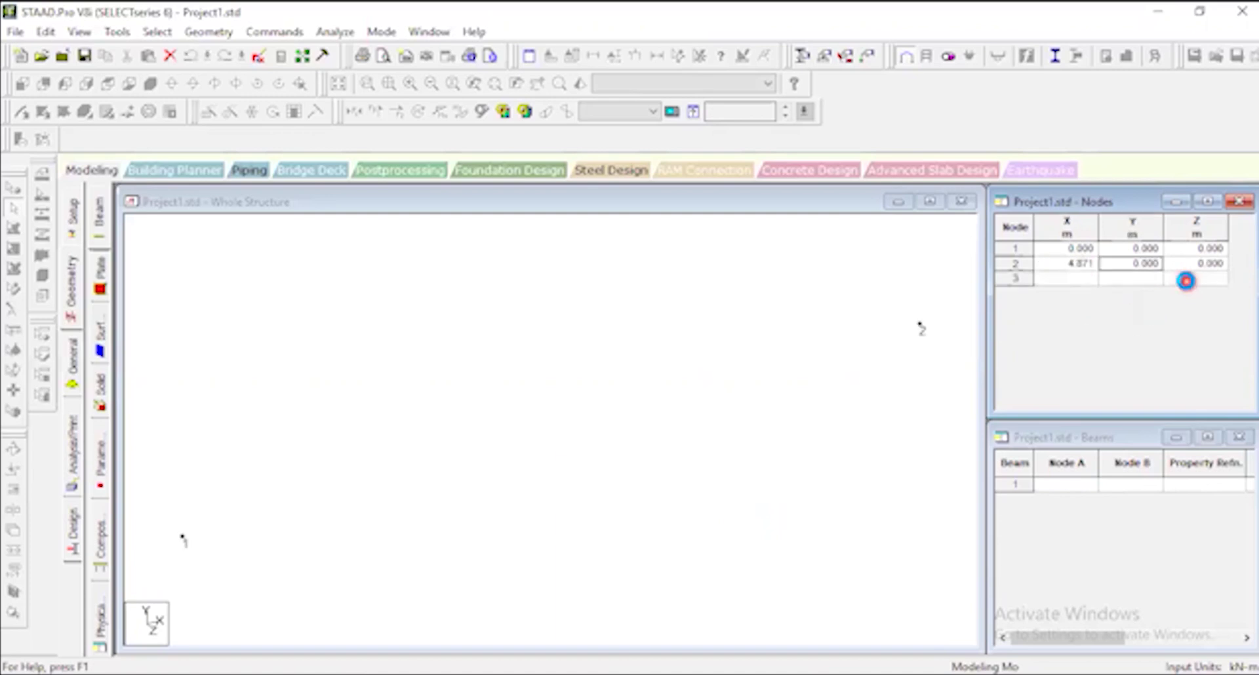
pyautogui.click(292, 292)
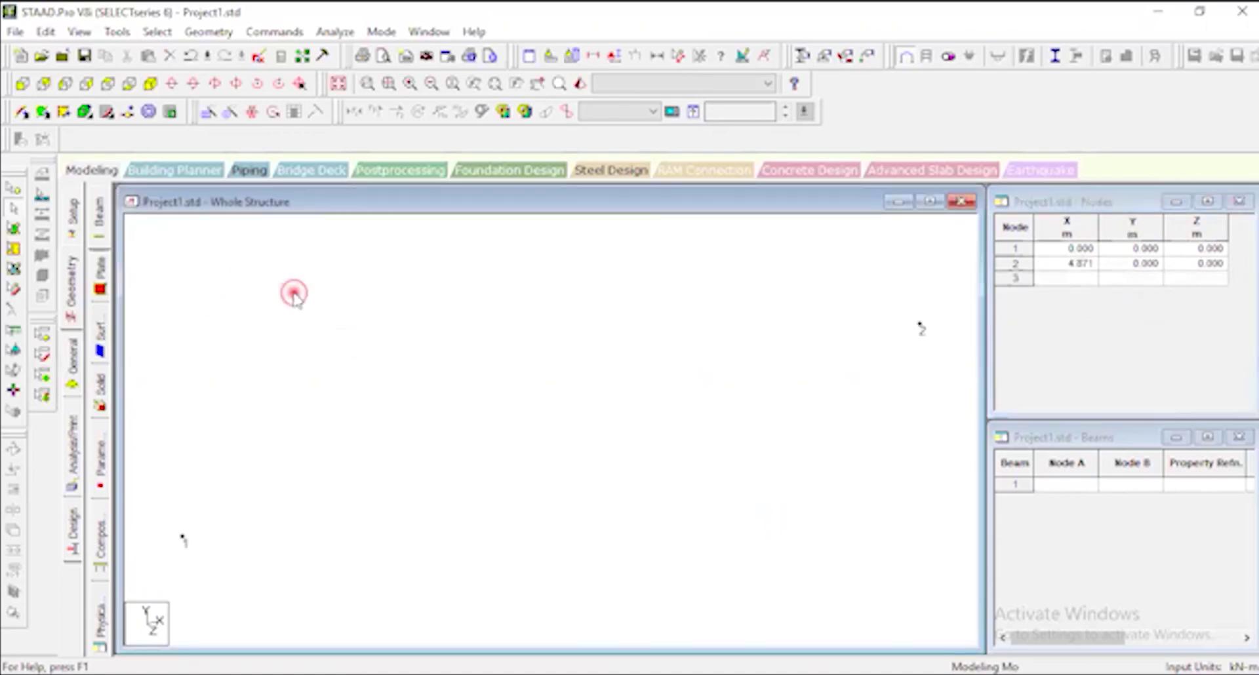
pyautogui.click(108, 84)
pyautogui.click(541, 380)
pyautogui.scroll(-3, 545, 384)
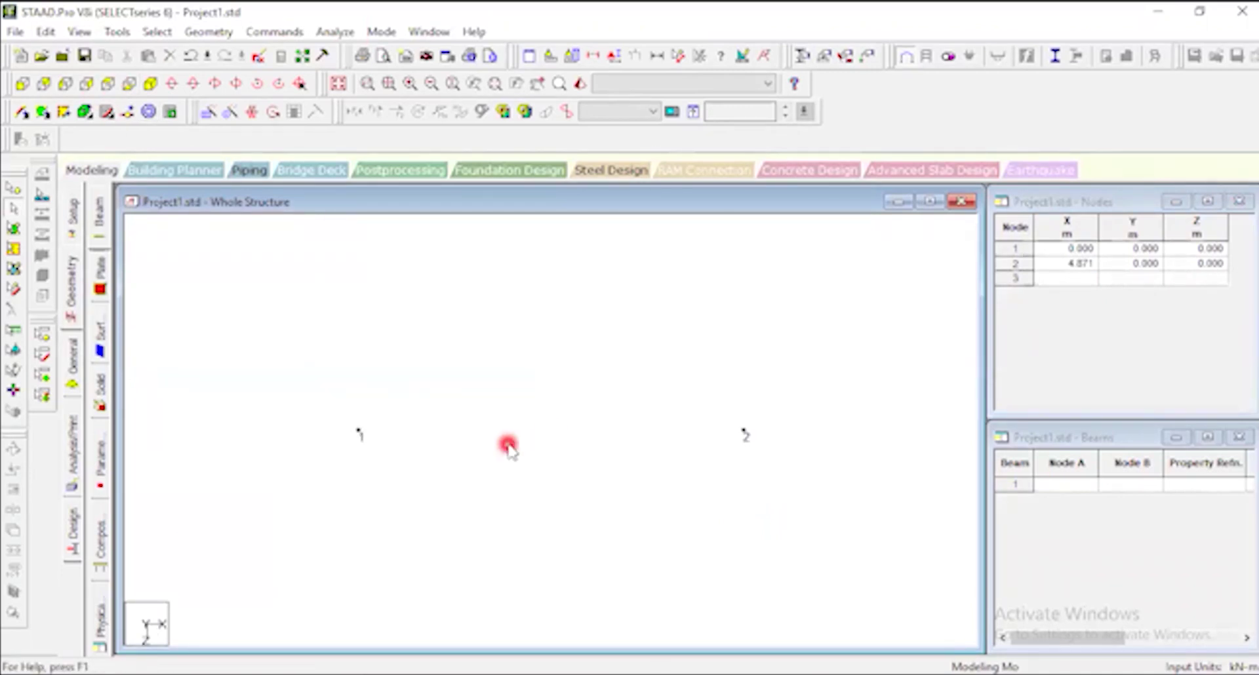
# Consult the grid dimensions in Screenshot (72).png and calculate 4.871 + 2.385 in Calculator for node 3's X coordinate.
pyautogui.click(1089, 283)
pyautogui.click(878, 674)
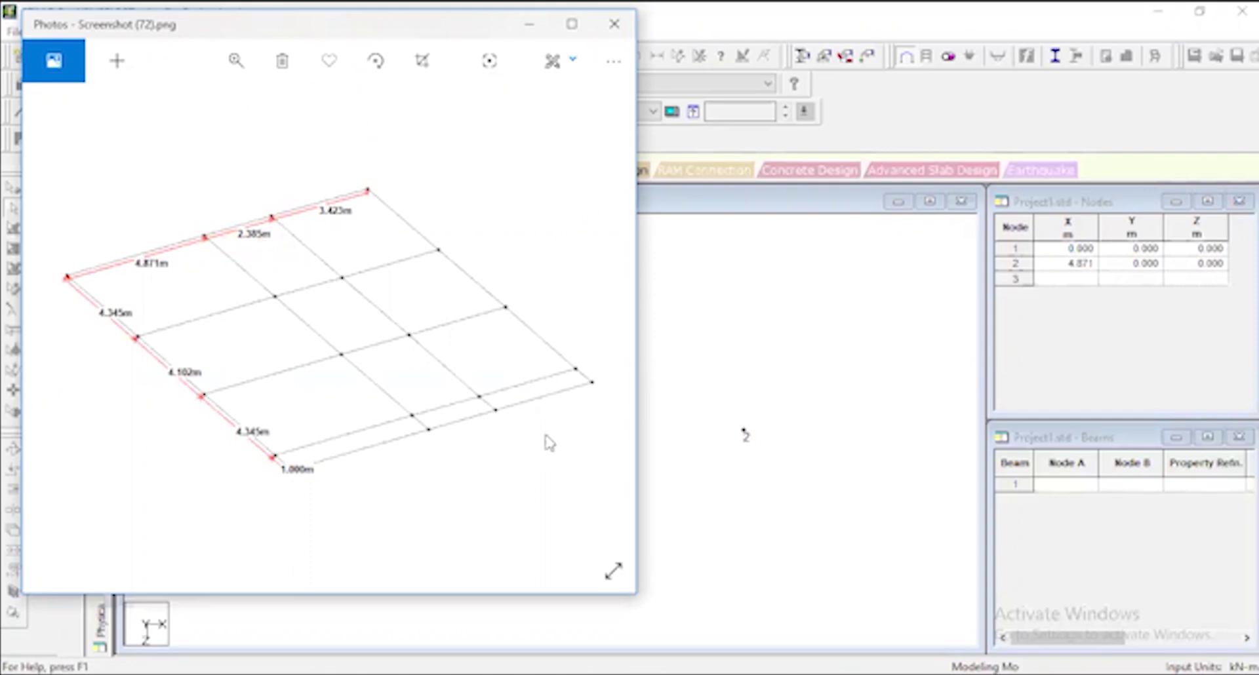
pyautogui.hotkey('alt', 'Tab')
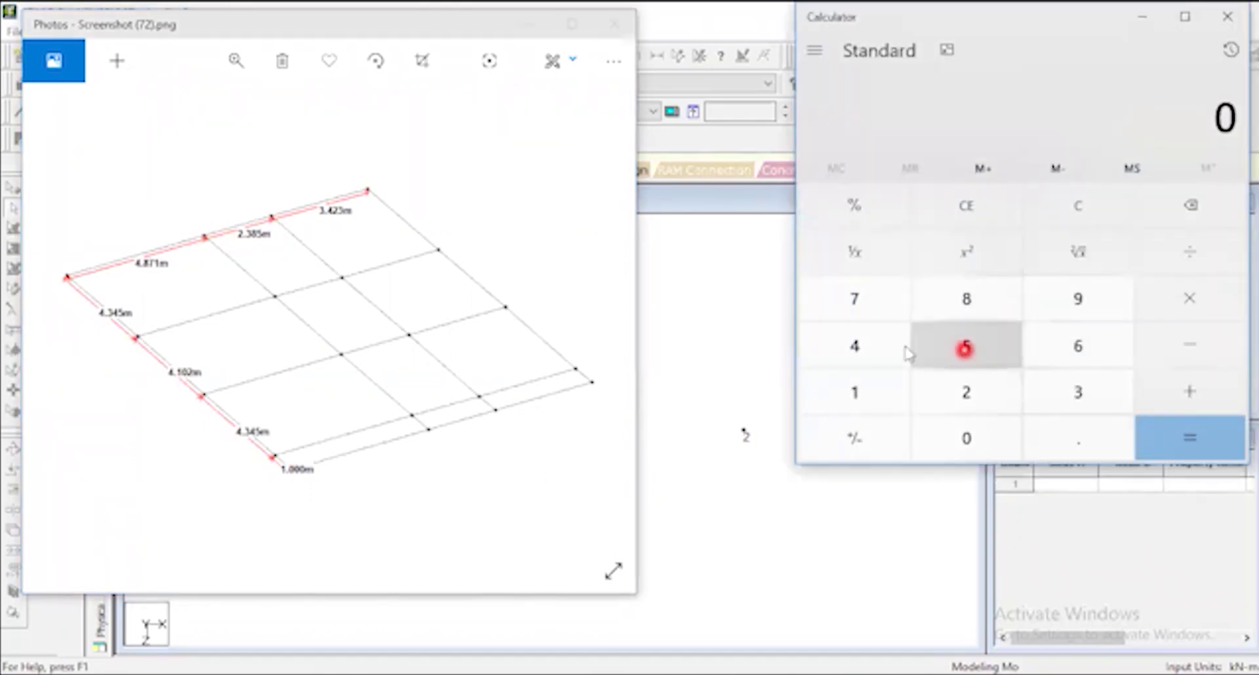
pyautogui.click(876, 350)
pyautogui.click(1044, 426)
pyautogui.click(970, 301)
pyautogui.click(859, 285)
pyautogui.click(867, 394)
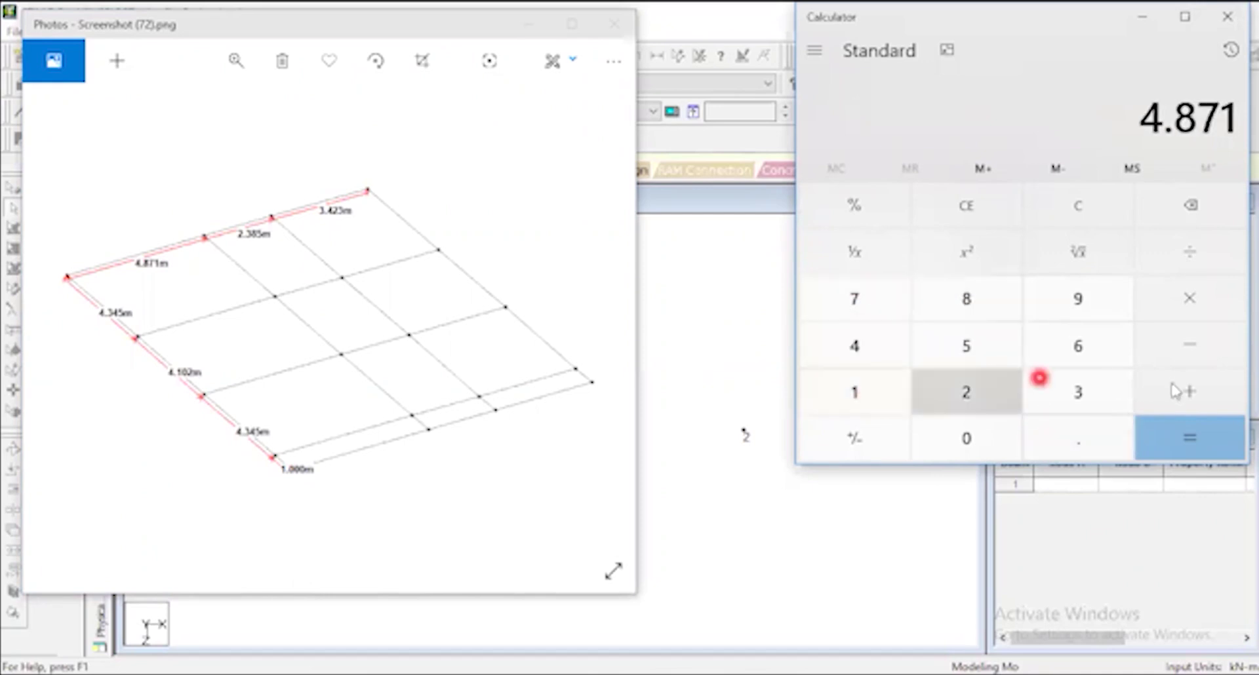
pyautogui.click(1191, 400)
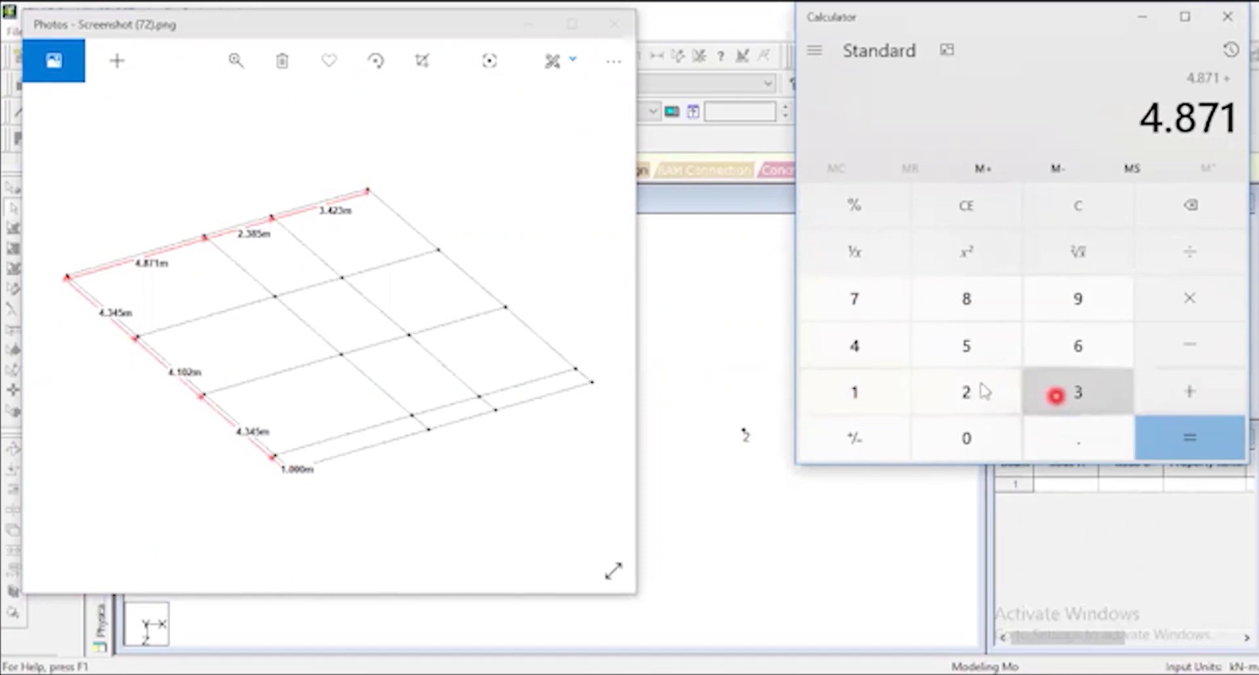
pyautogui.click(947, 392)
pyautogui.click(1072, 430)
pyautogui.click(1086, 397)
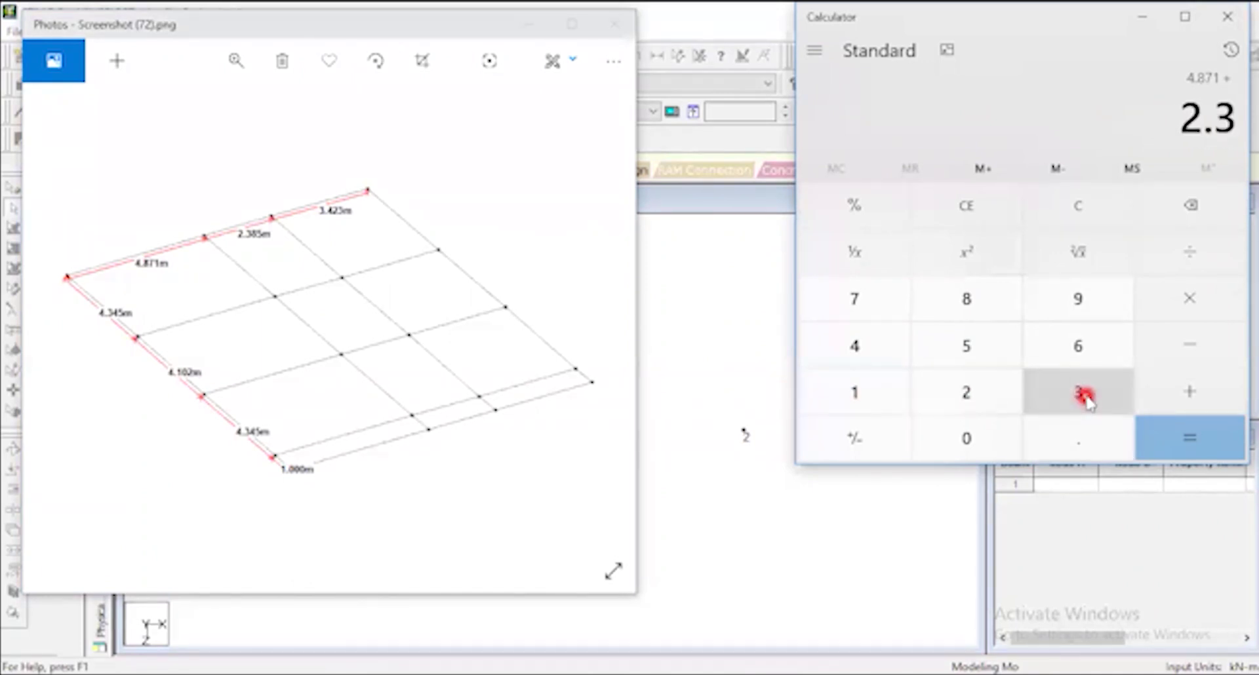
pyautogui.click(964, 301)
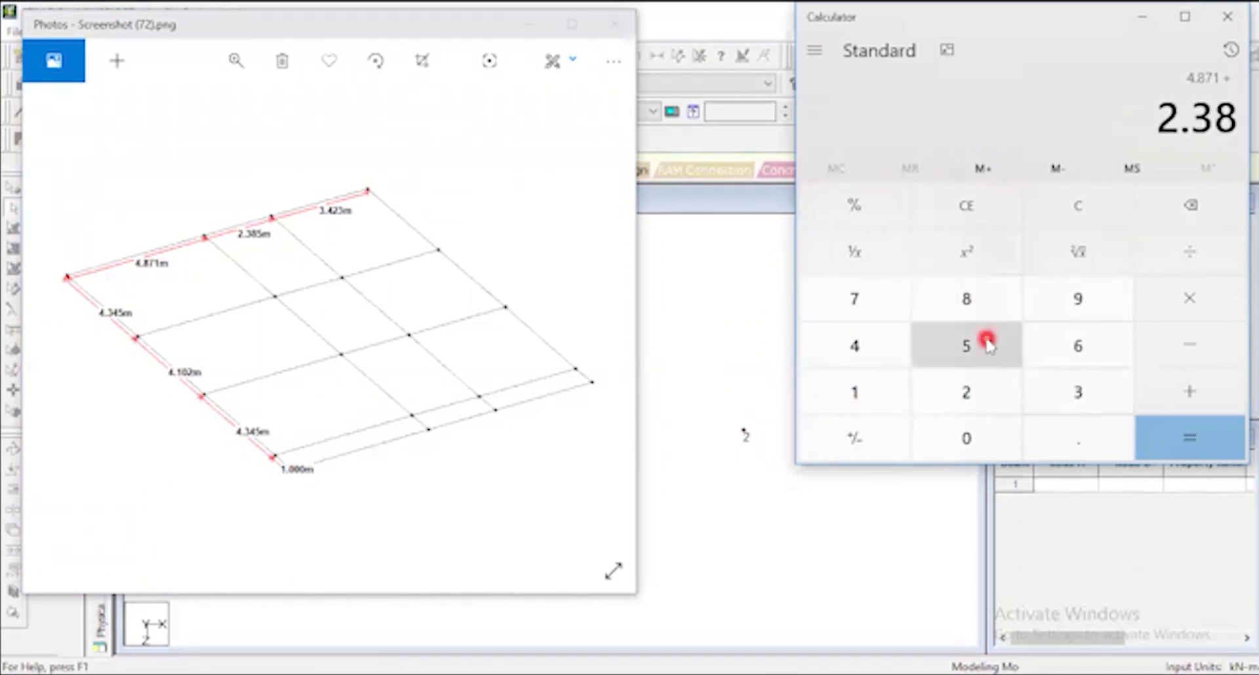
pyautogui.click(983, 331)
pyautogui.click(1169, 420)
pyautogui.click(1188, 438)
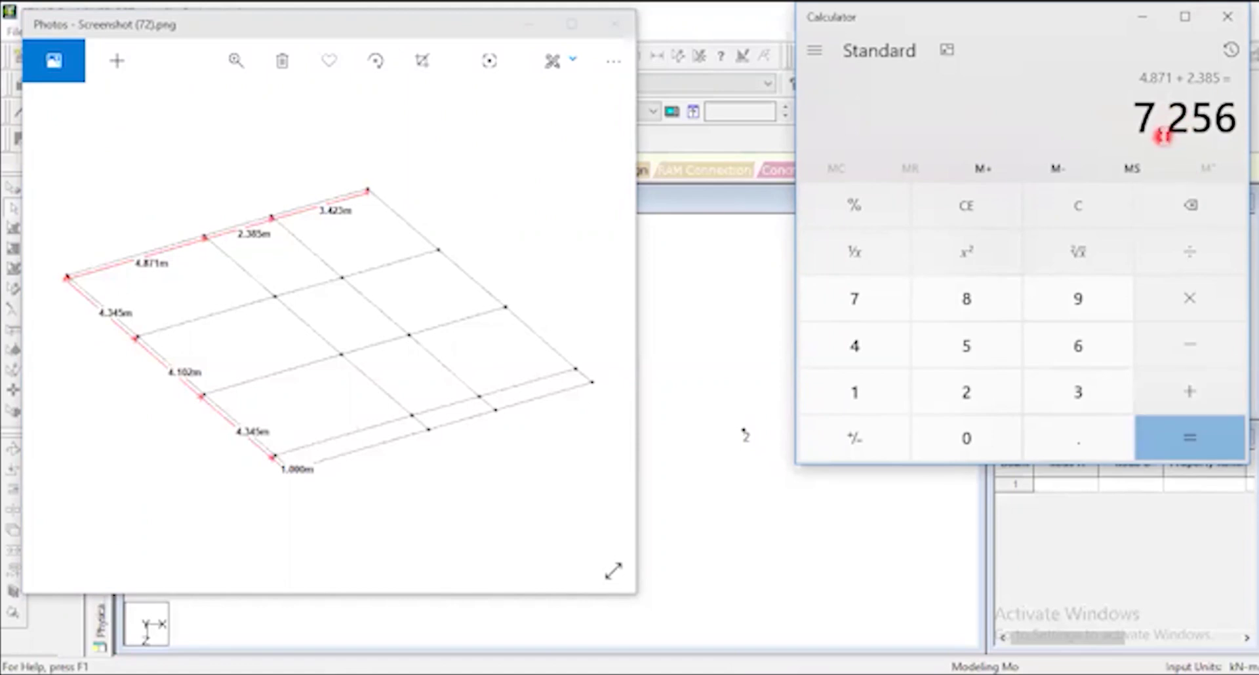
# Switch back to STAAD.Pro and add node 3 at (7.256, 0, 0) m in the node table.
pyautogui.click(735, 389)
pyautogui.click(1079, 279)
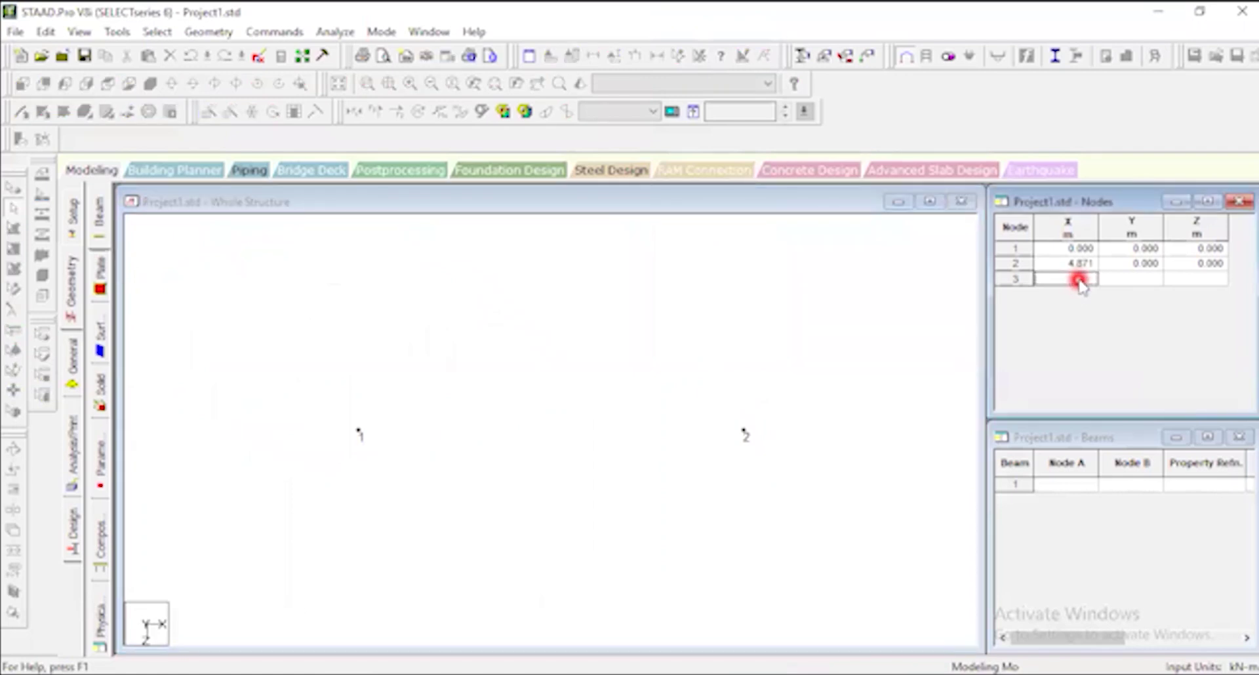
pyautogui.write('7.2')
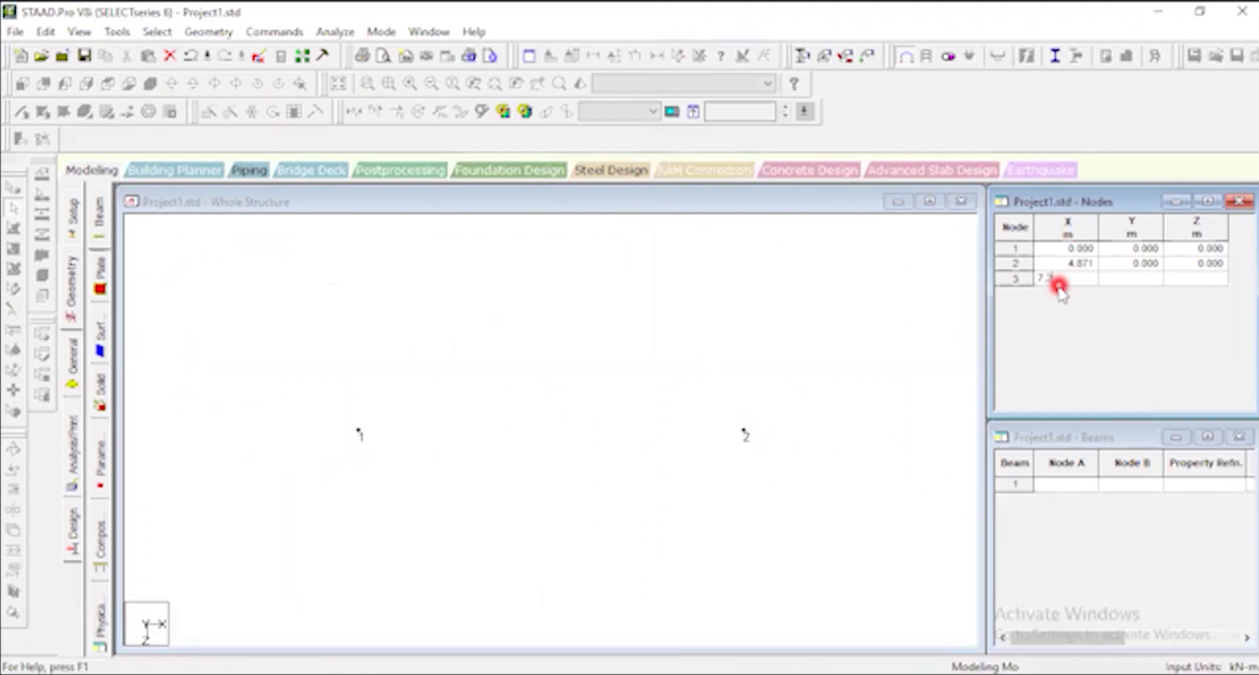
pyautogui.press('Tab')
pyautogui.press('Tab')
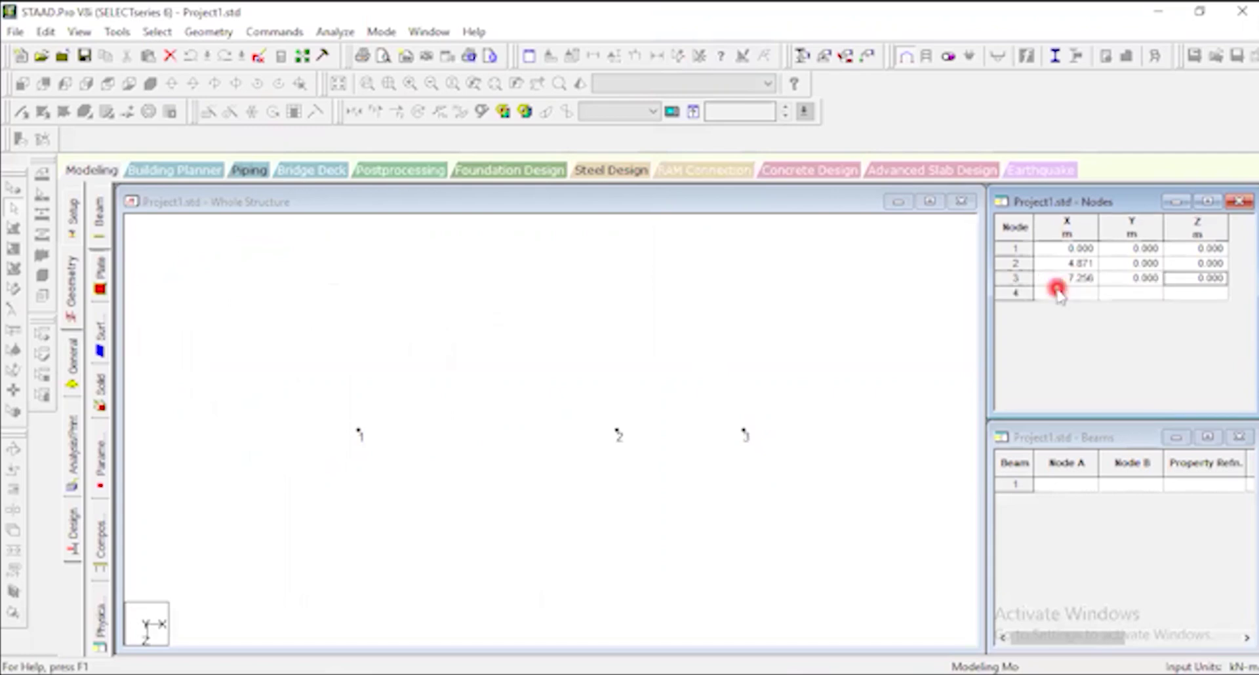
# Paste a copy of node 3 moved 3.423 m in X with zero Y and Z offsets, and clear the node selection.
pyautogui.click(864, 628)
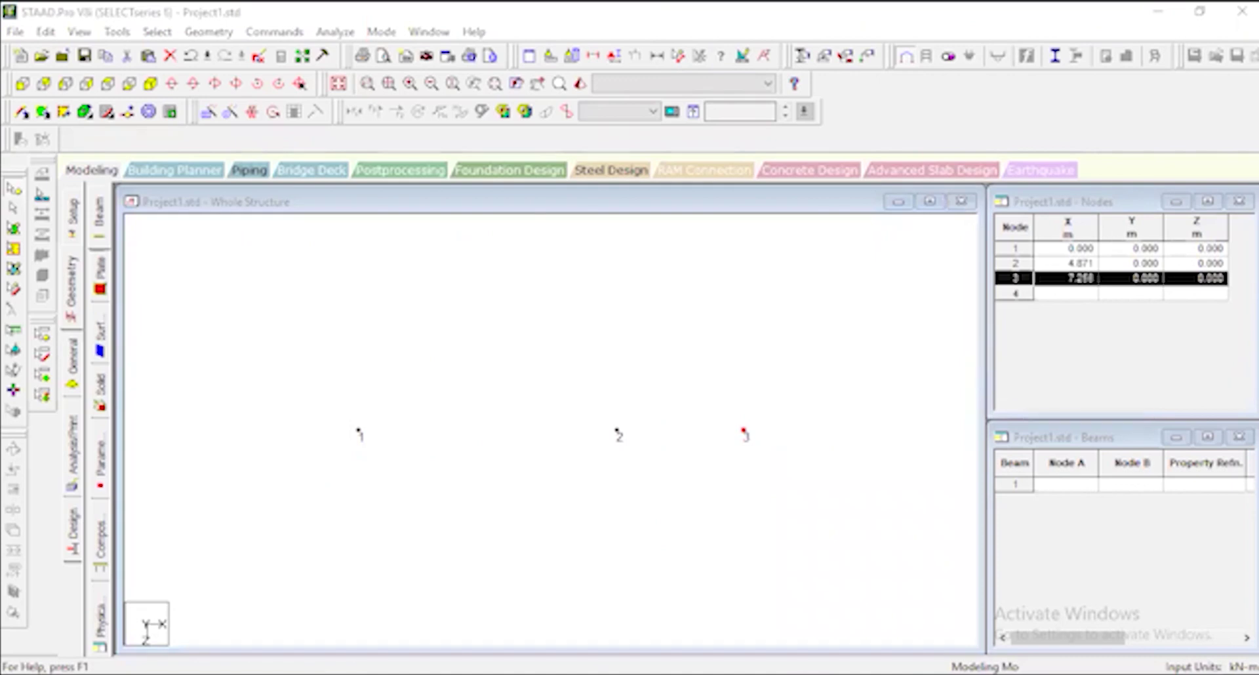
pyautogui.hotkey('alt', 'Tab')
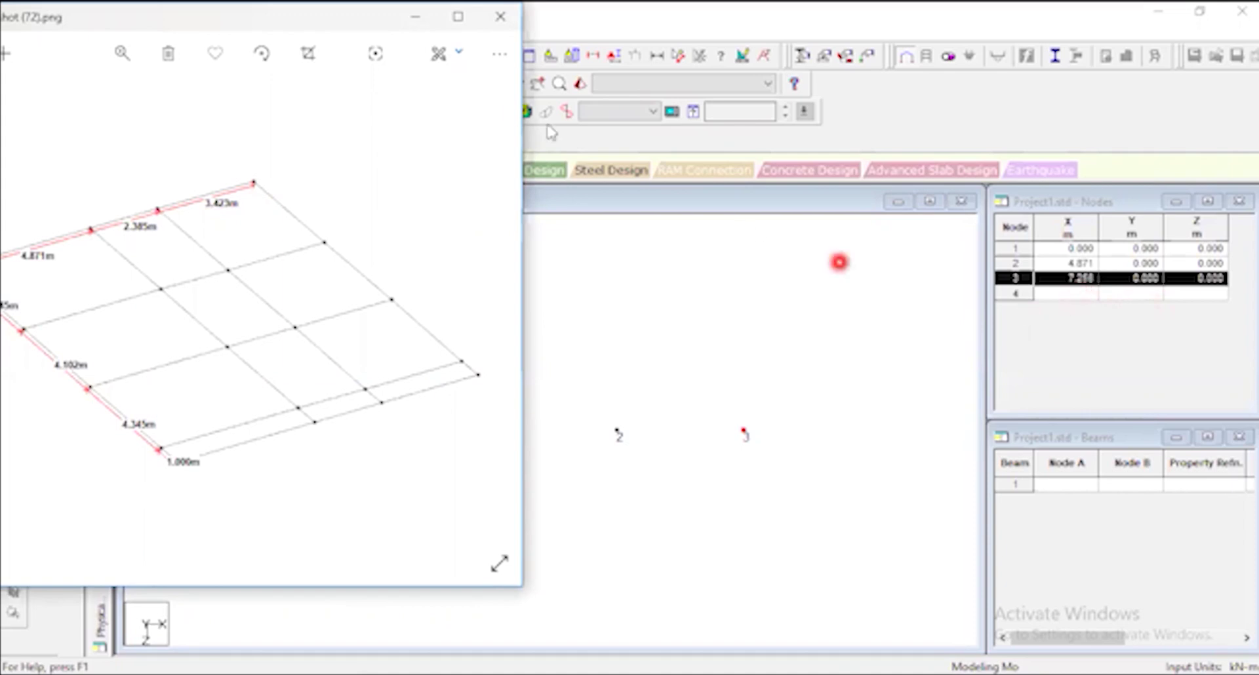
pyautogui.click(416, 17)
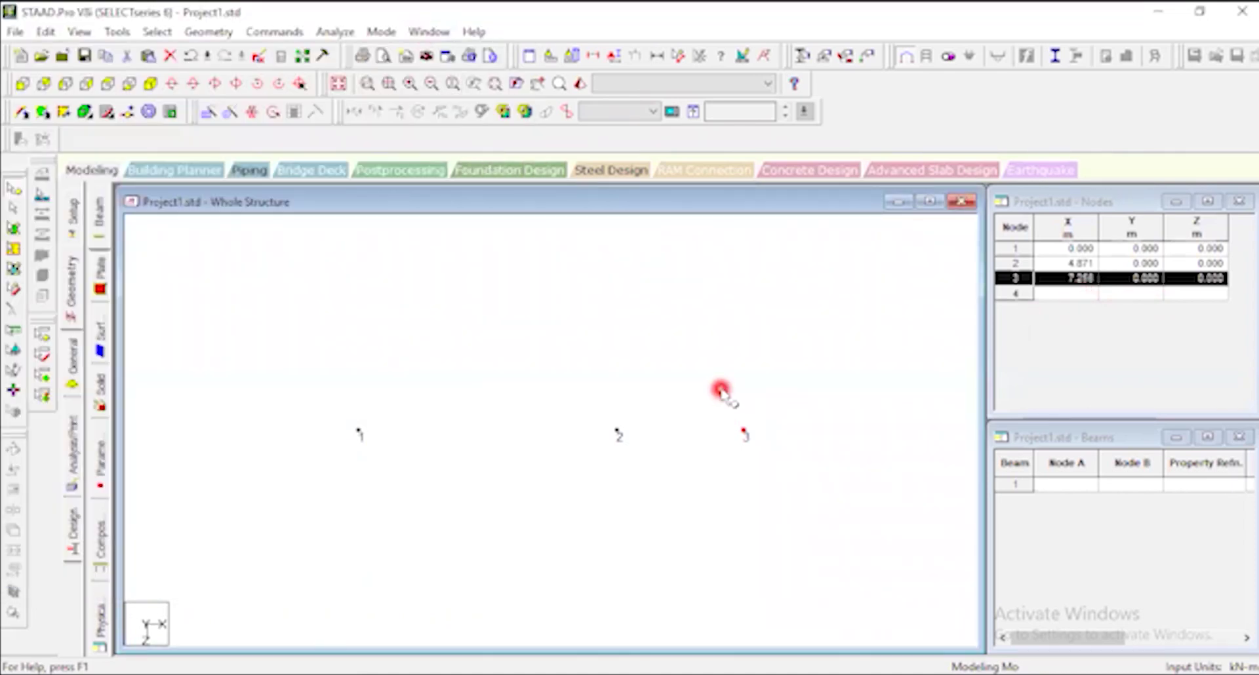
pyautogui.moveTo(720, 392); pyautogui.dragTo(776, 472)
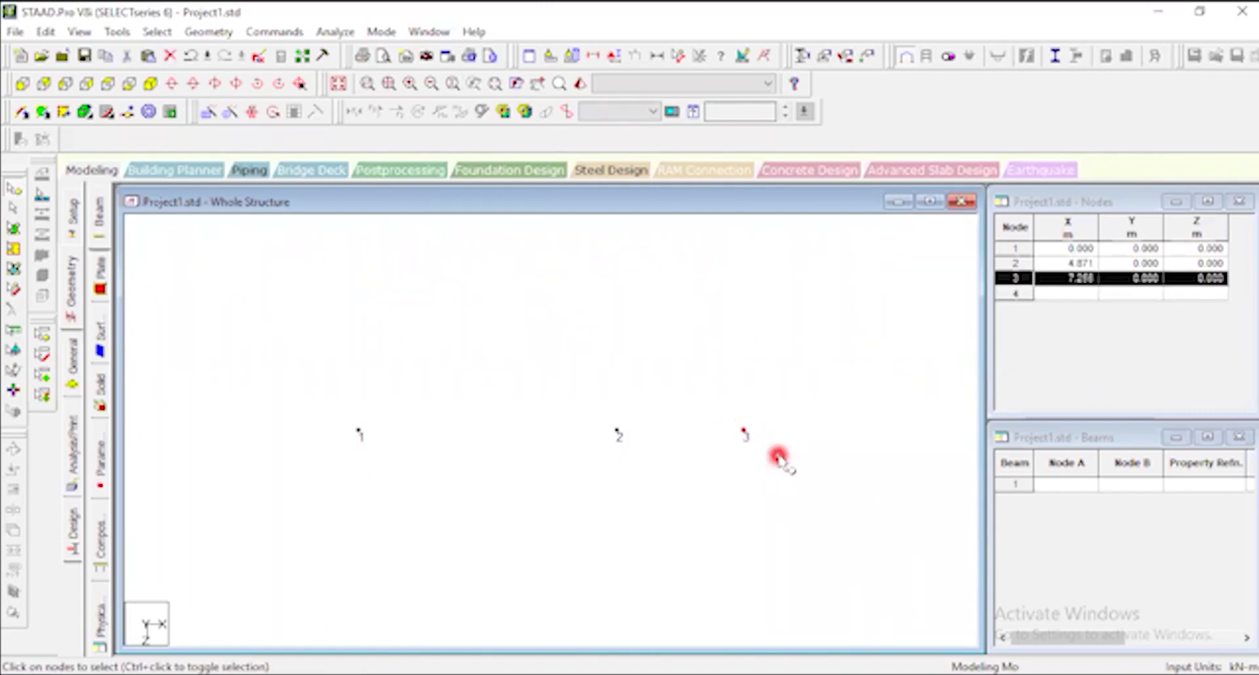
pyautogui.hotkey('ctrl', 'v')
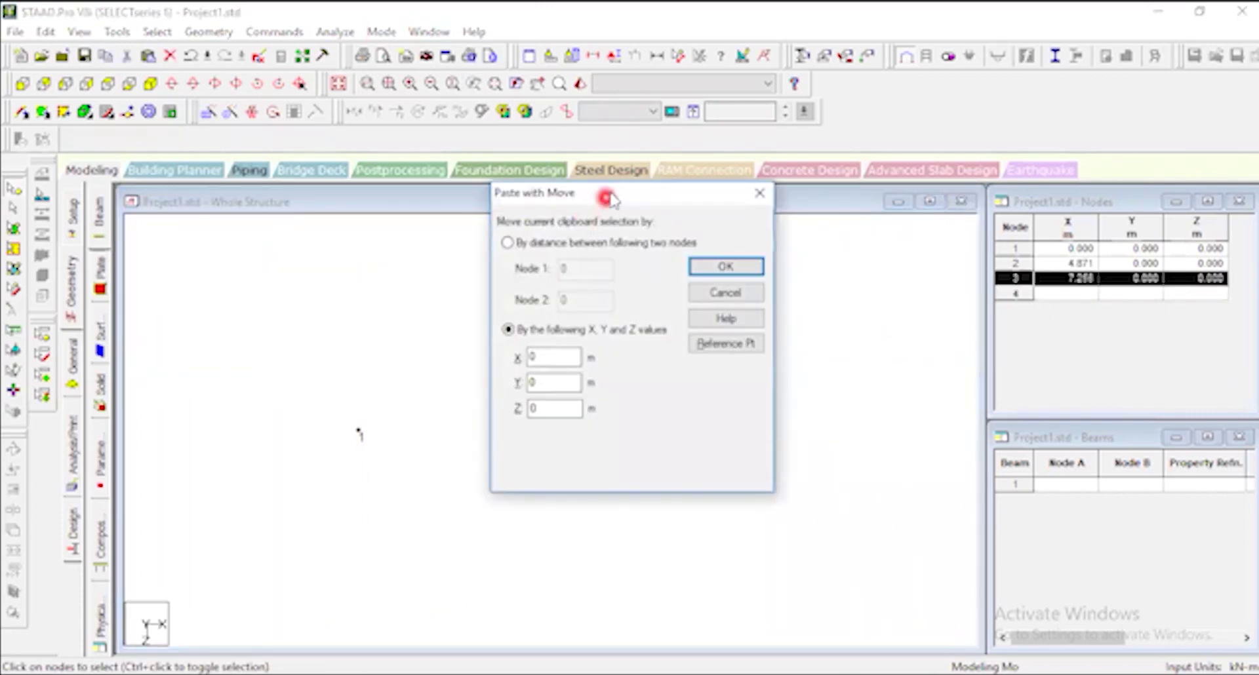
pyautogui.moveTo(607, 192); pyautogui.dragTo(540, 77)
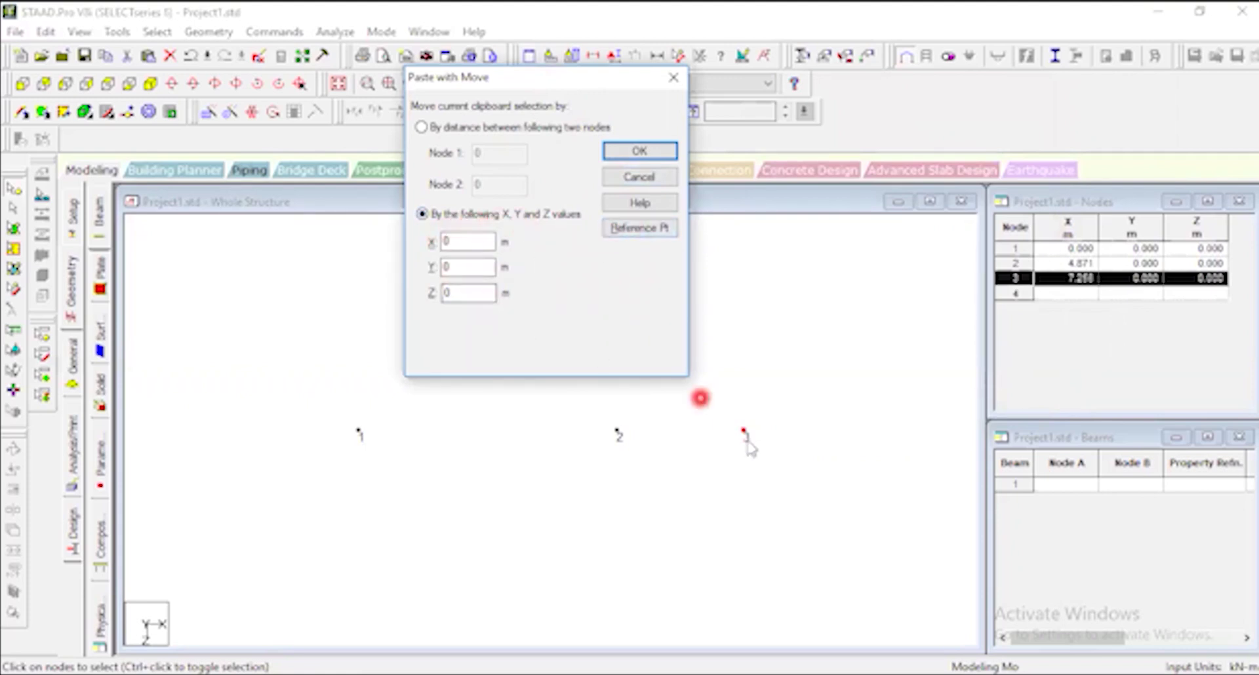
pyautogui.click(462, 242)
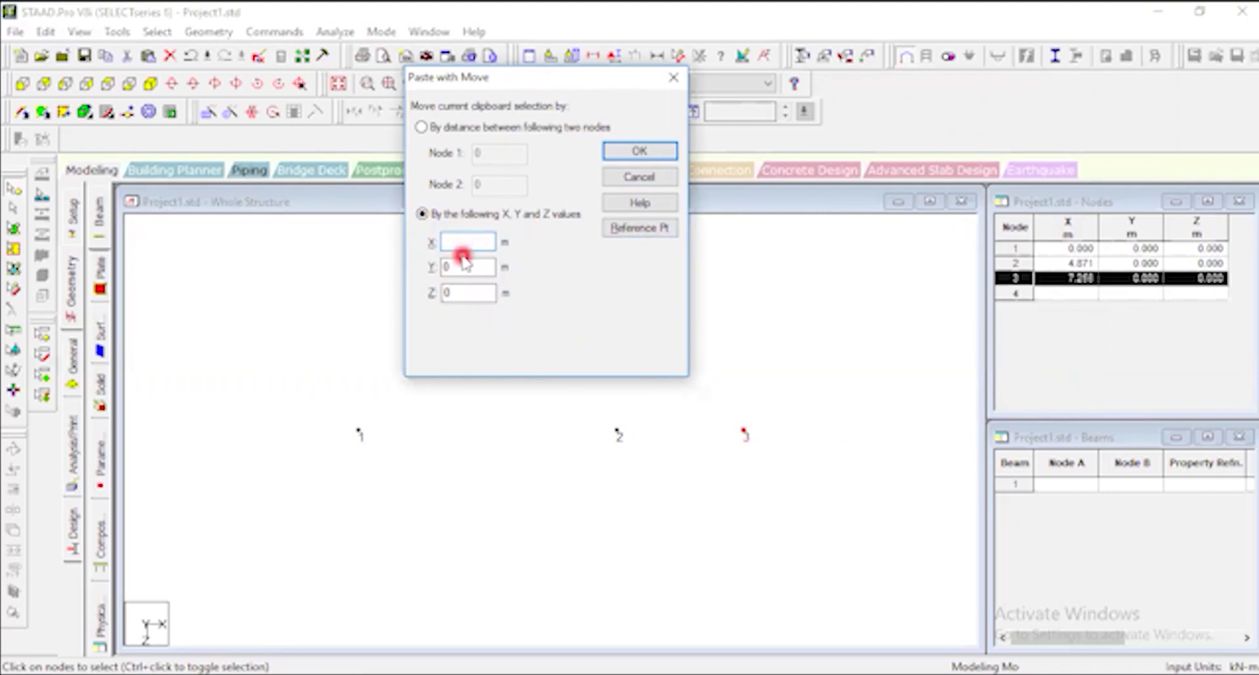
pyautogui.write('3.423')
pyautogui.click(642, 150)
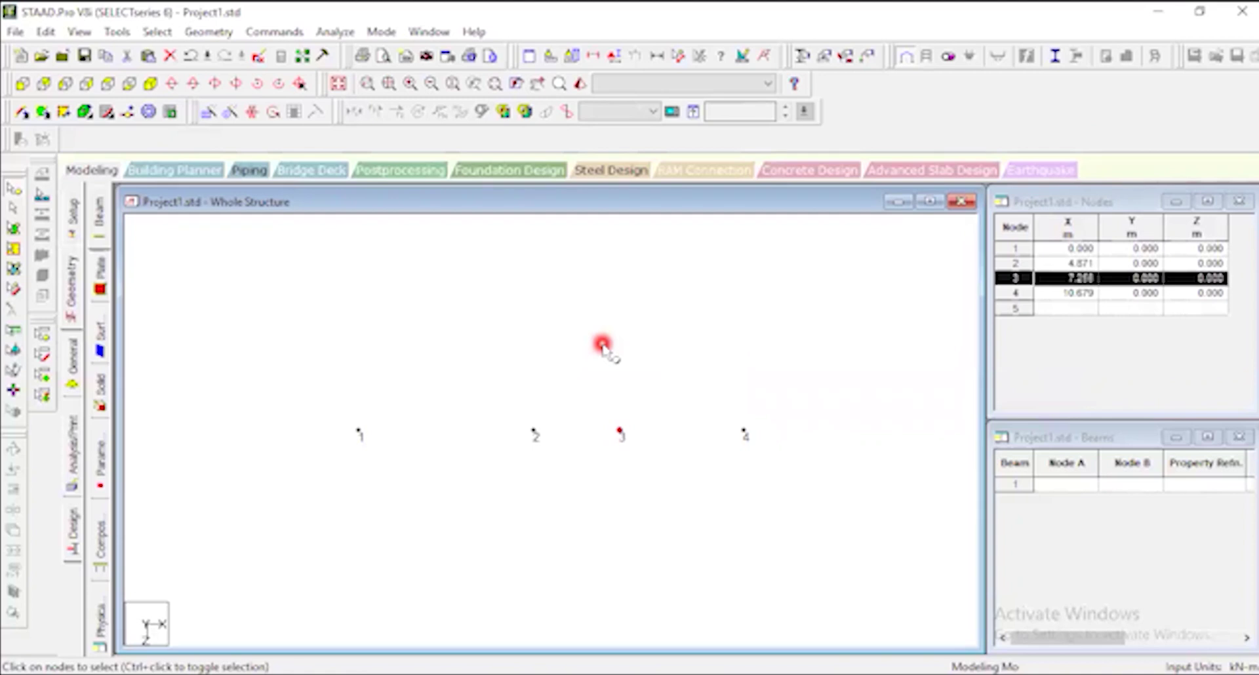
pyautogui.click(604, 345)
pyautogui.click(371, 469)
pyautogui.click(478, 402)
pyautogui.click(485, 505)
pyautogui.click(371, 468)
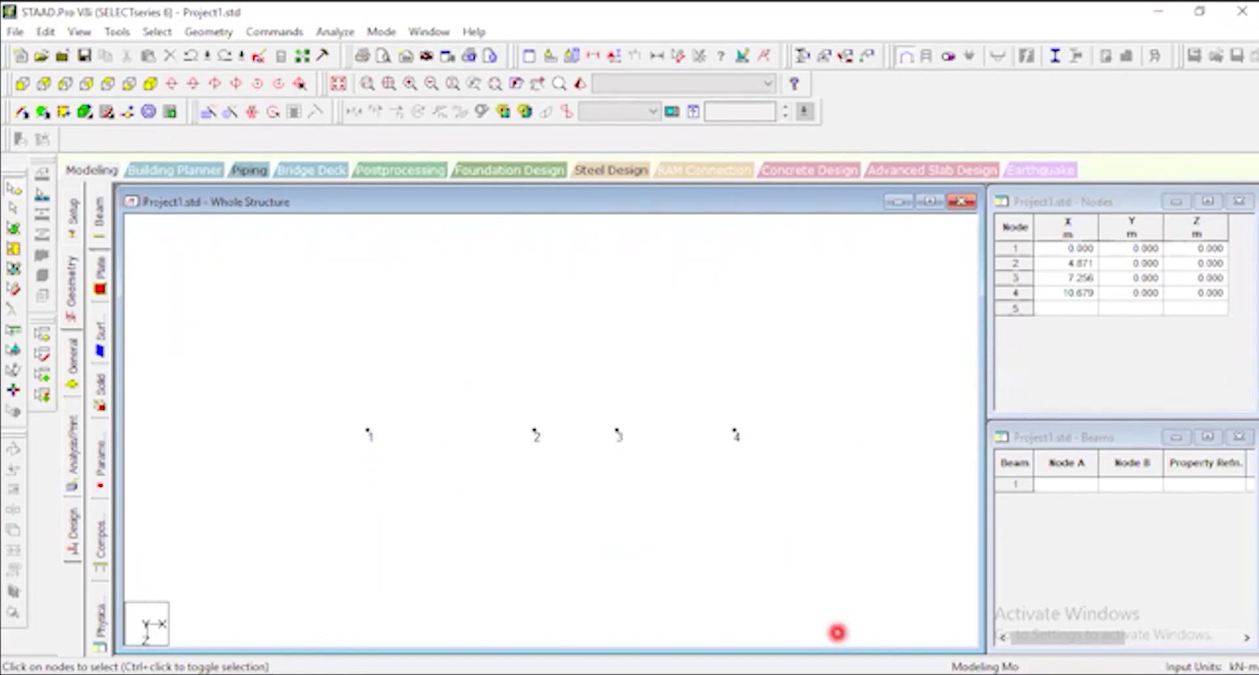
# Decline the auto save and examine the Z-direction bay spacings in Screenshot (72).png.
pyautogui.click(807, 674)
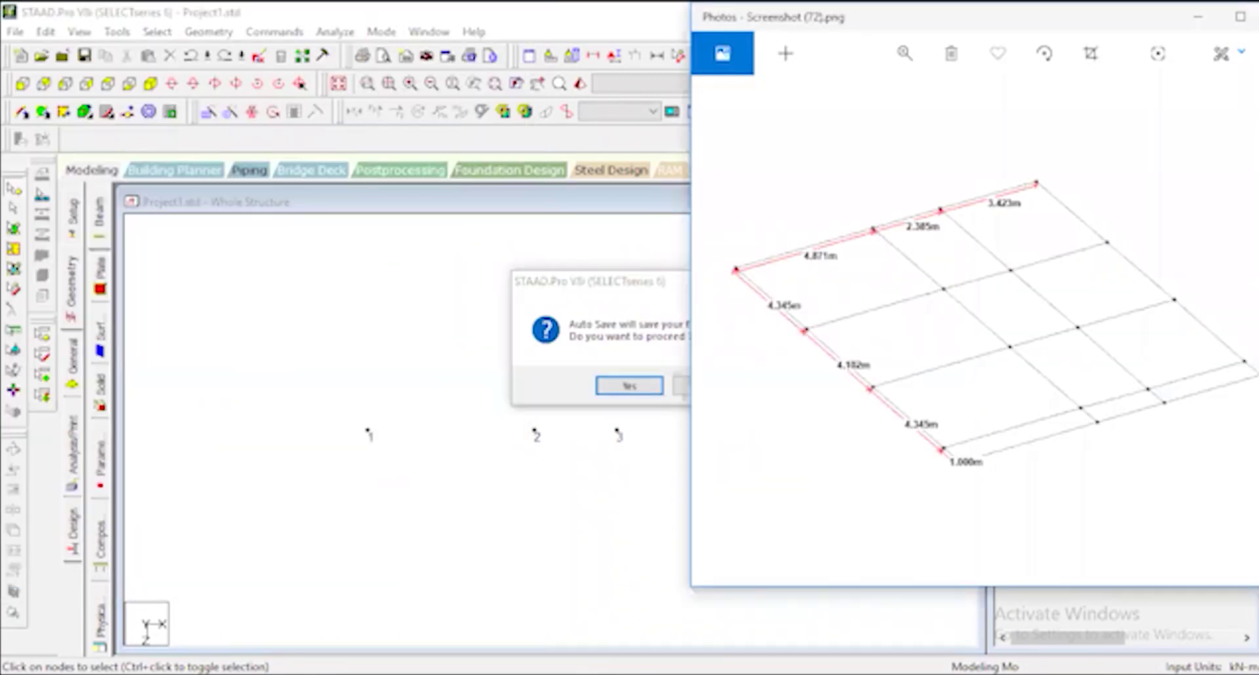
pyautogui.click(677, 386)
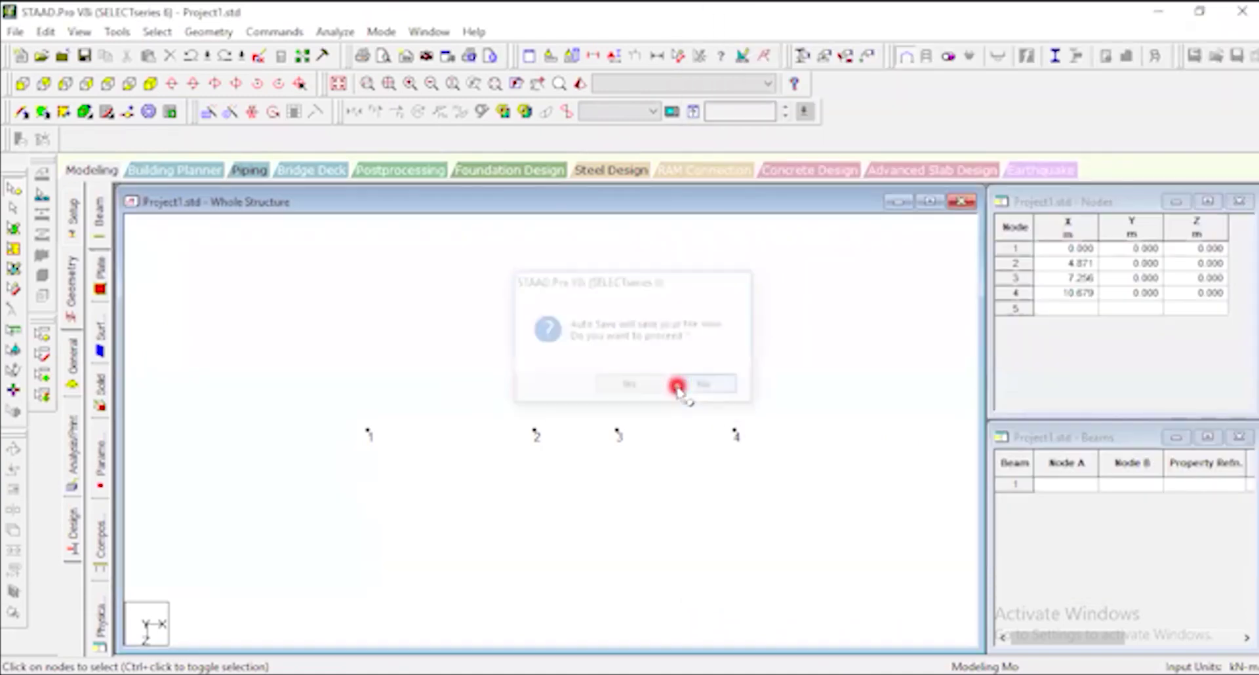
pyautogui.hotkey('alt', 'Tab')
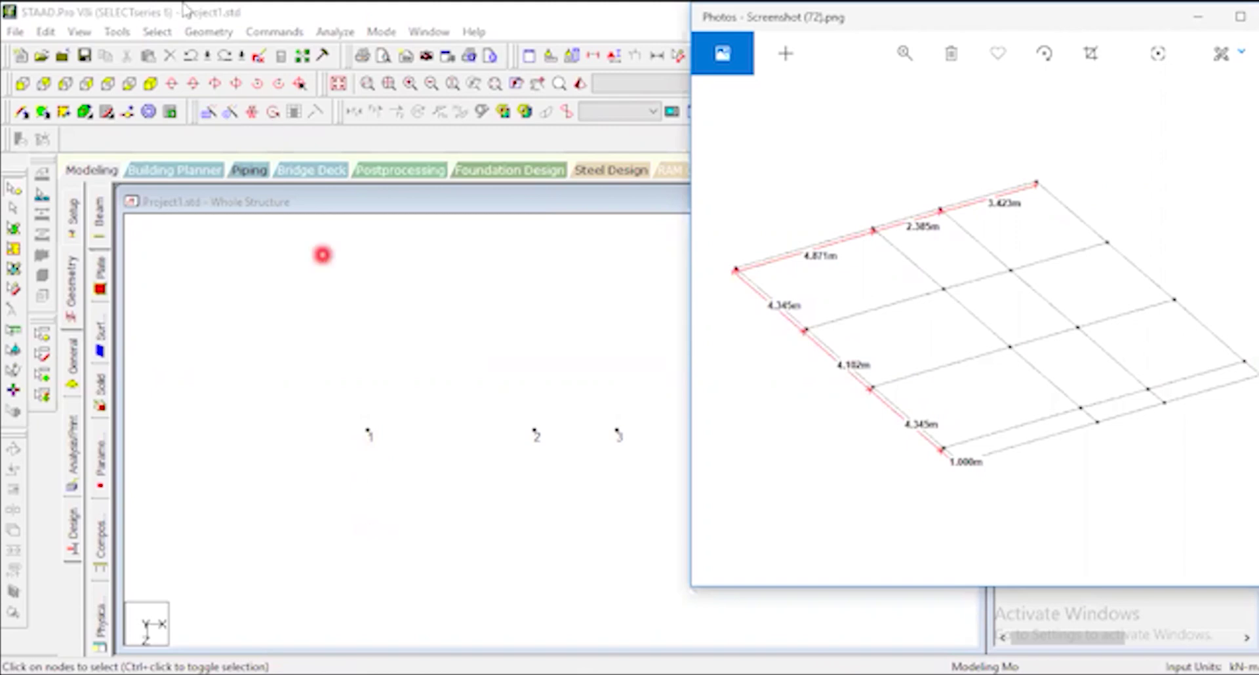
# Add node 5 at (0, 0, 4.345) m in the node table and show the structure in plan view.
pyautogui.click(149, 83)
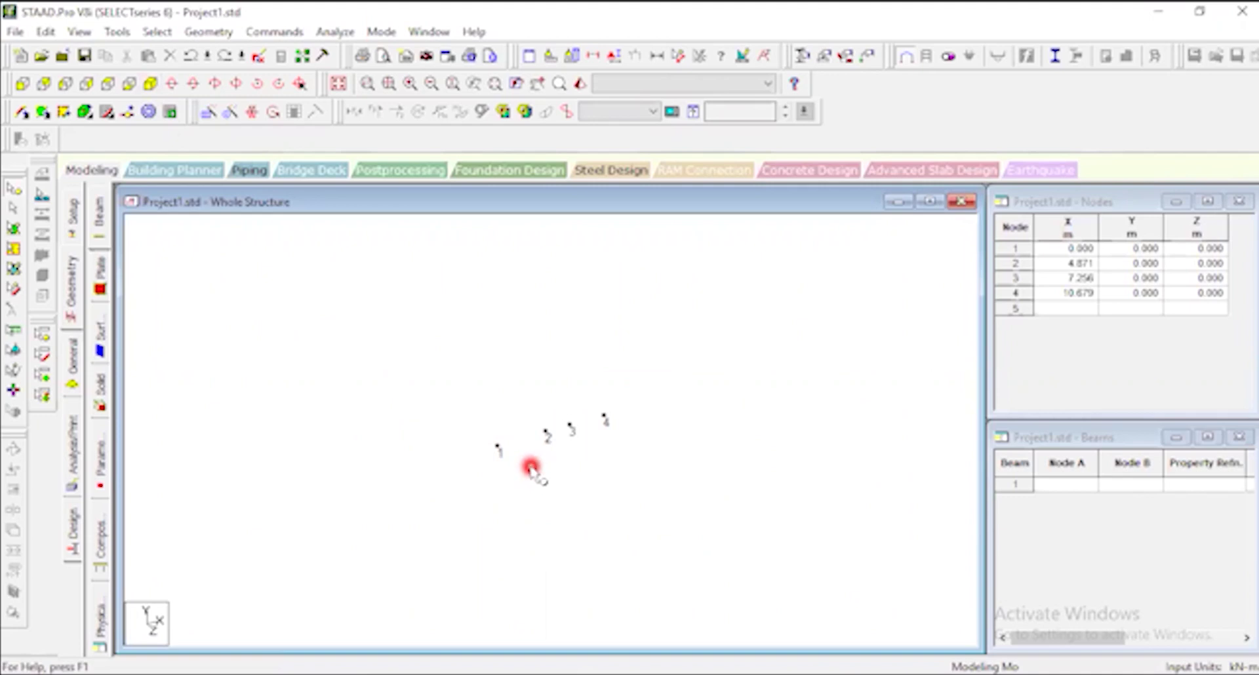
pyautogui.click(1071, 306)
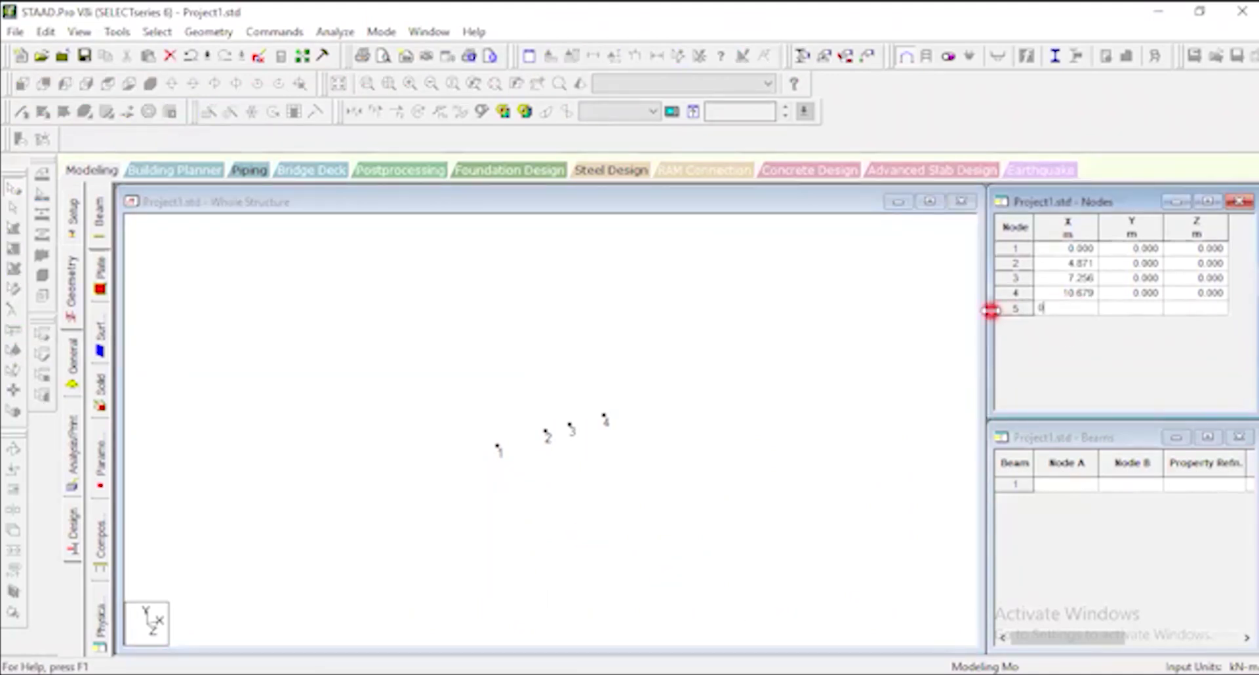
pyautogui.write('0')
pyautogui.click(1194, 308)
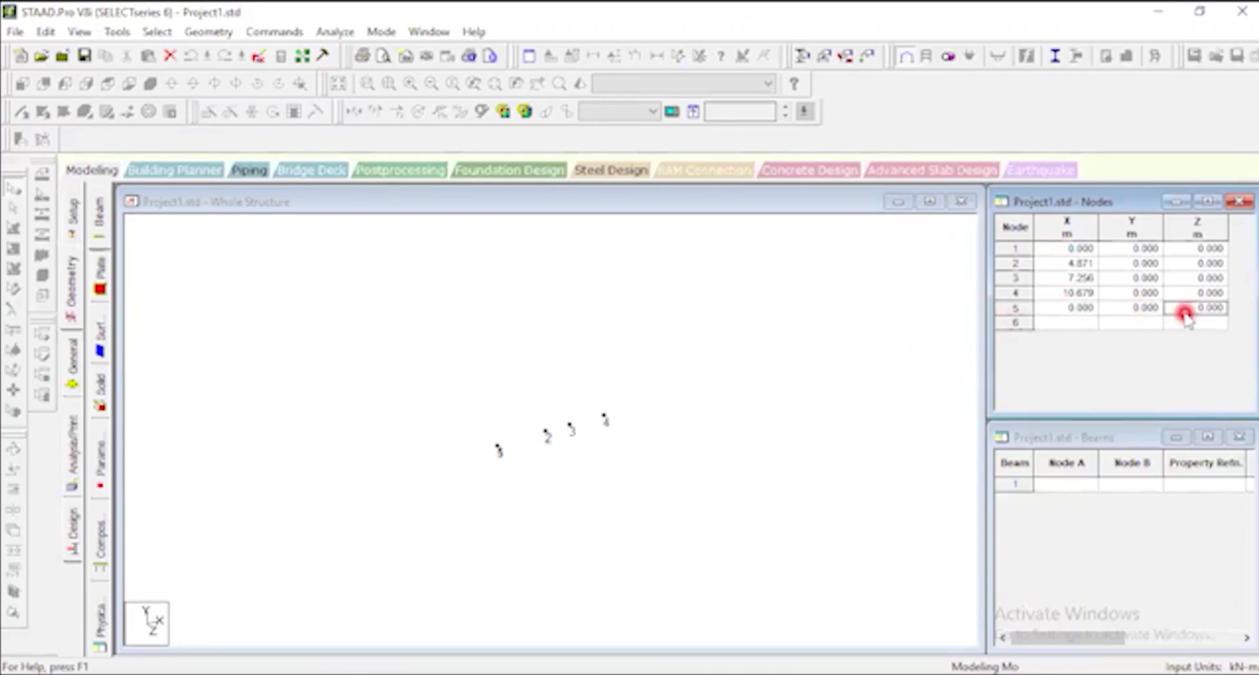
pyautogui.write('45')
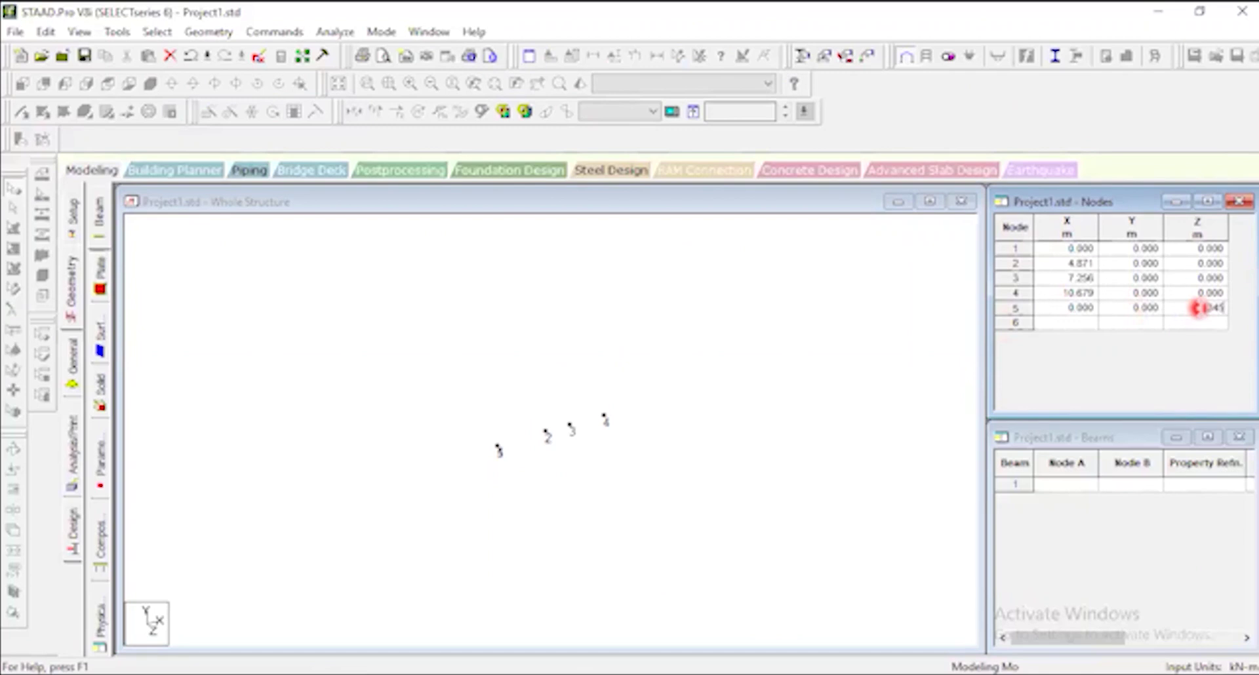
pyautogui.press('Return')
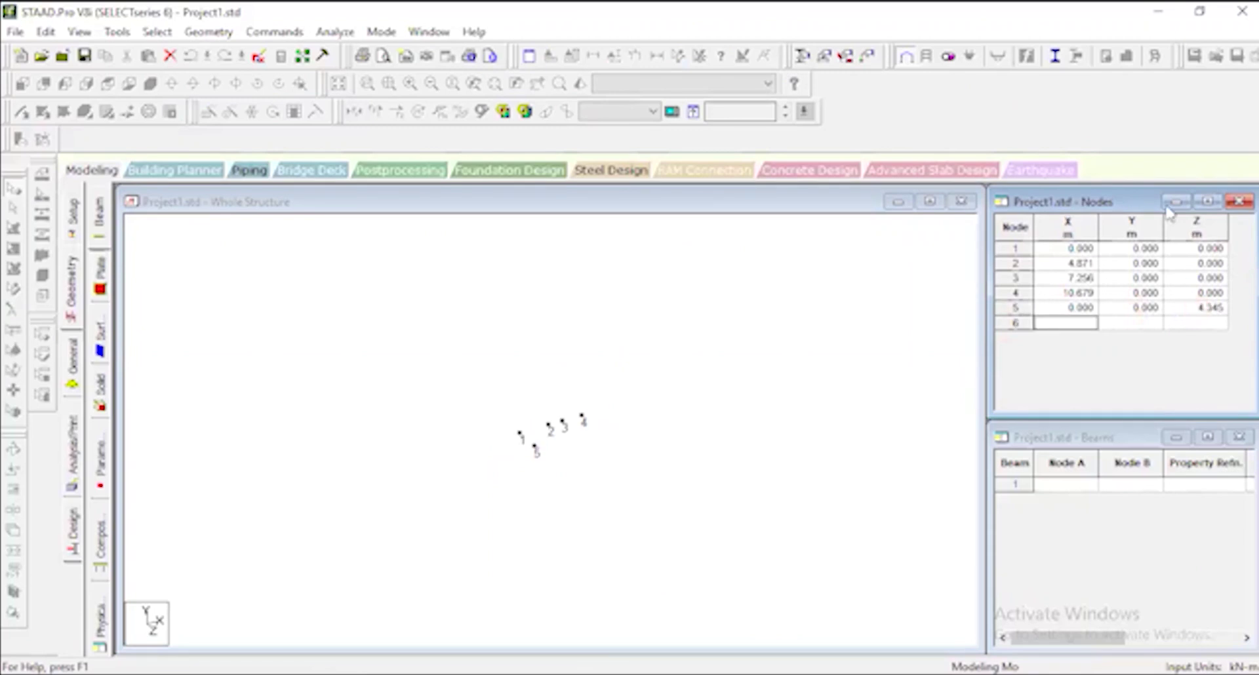
pyautogui.click(266, 292)
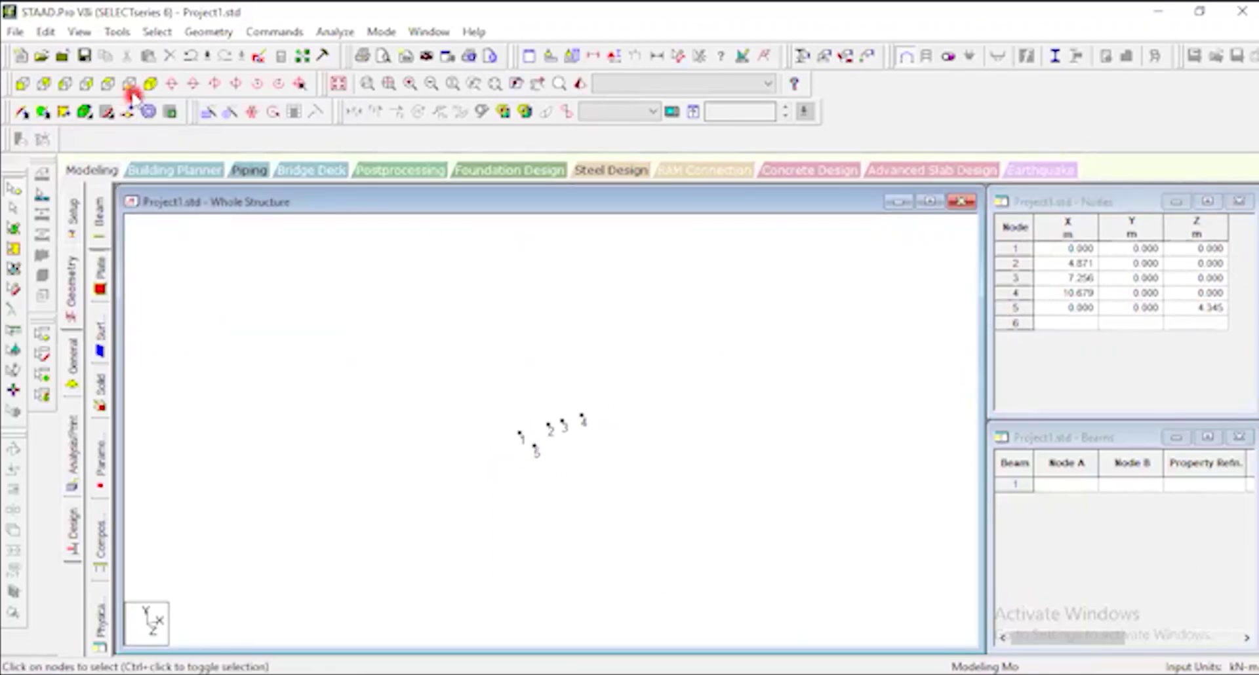
pyautogui.click(110, 85)
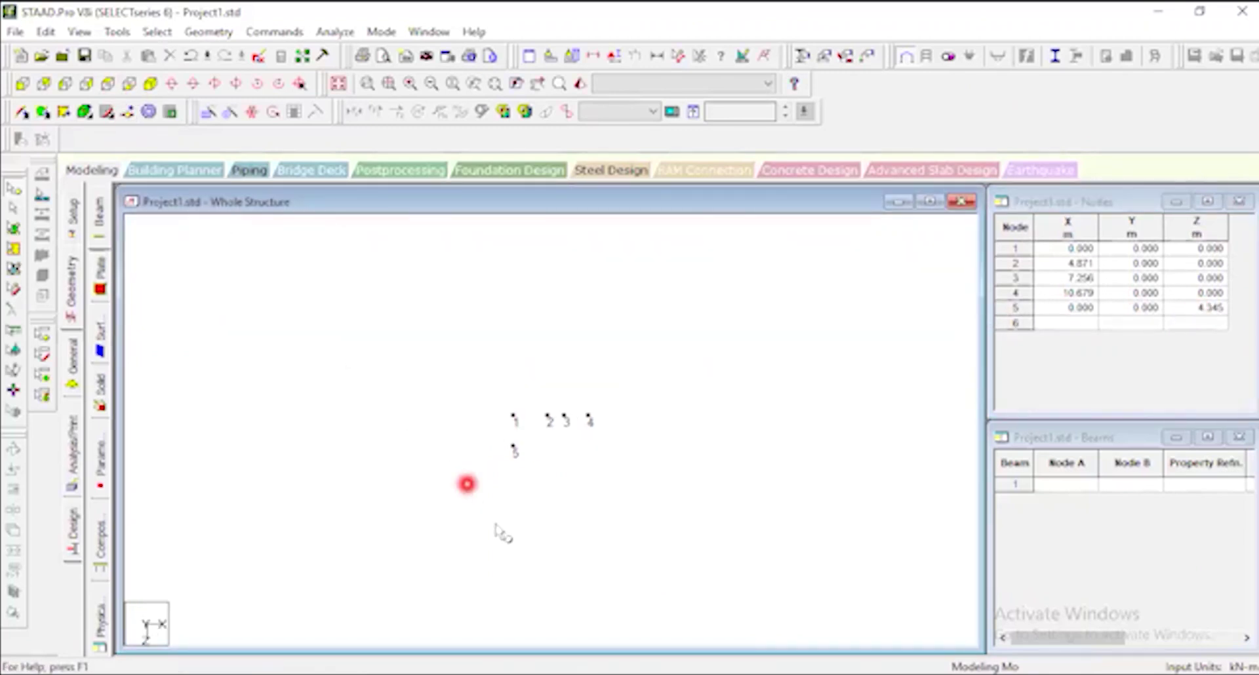
# Check the bay dimensions in Screenshot (72).png, and add node 6 at (4.871, 0, 4.345) m in the STAAD.Pro node table.
pyautogui.click(513, 448)
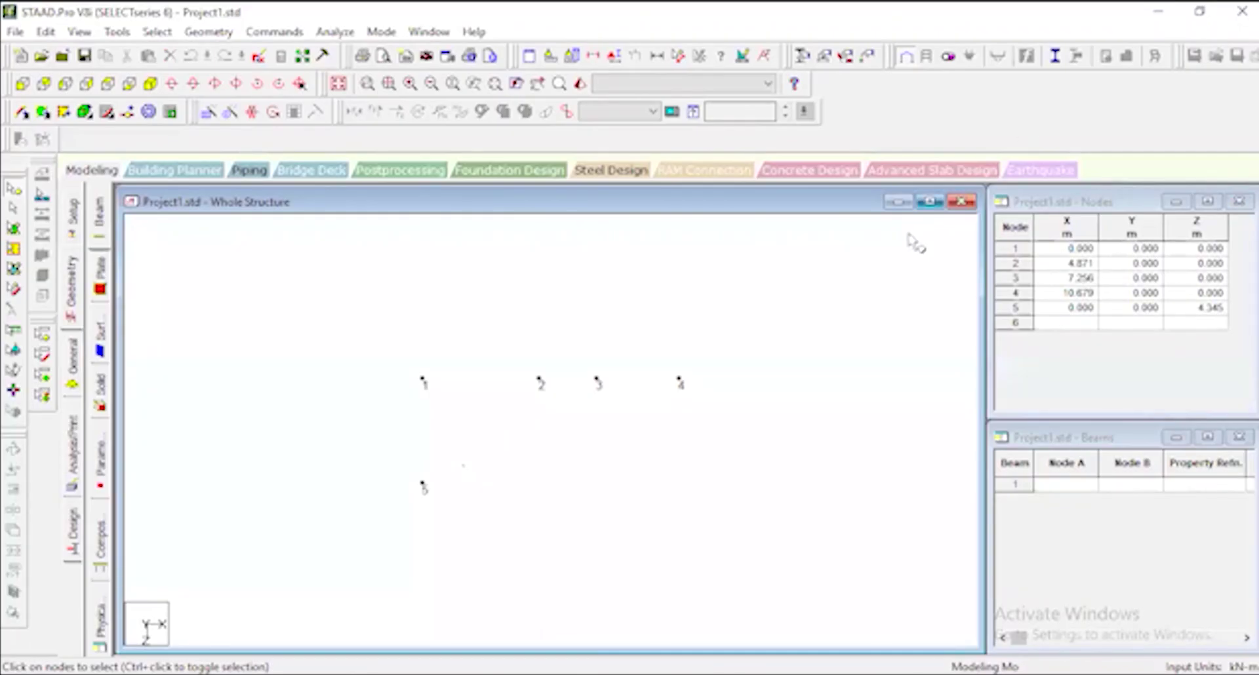
pyautogui.hotkey('alt', 'Tab')
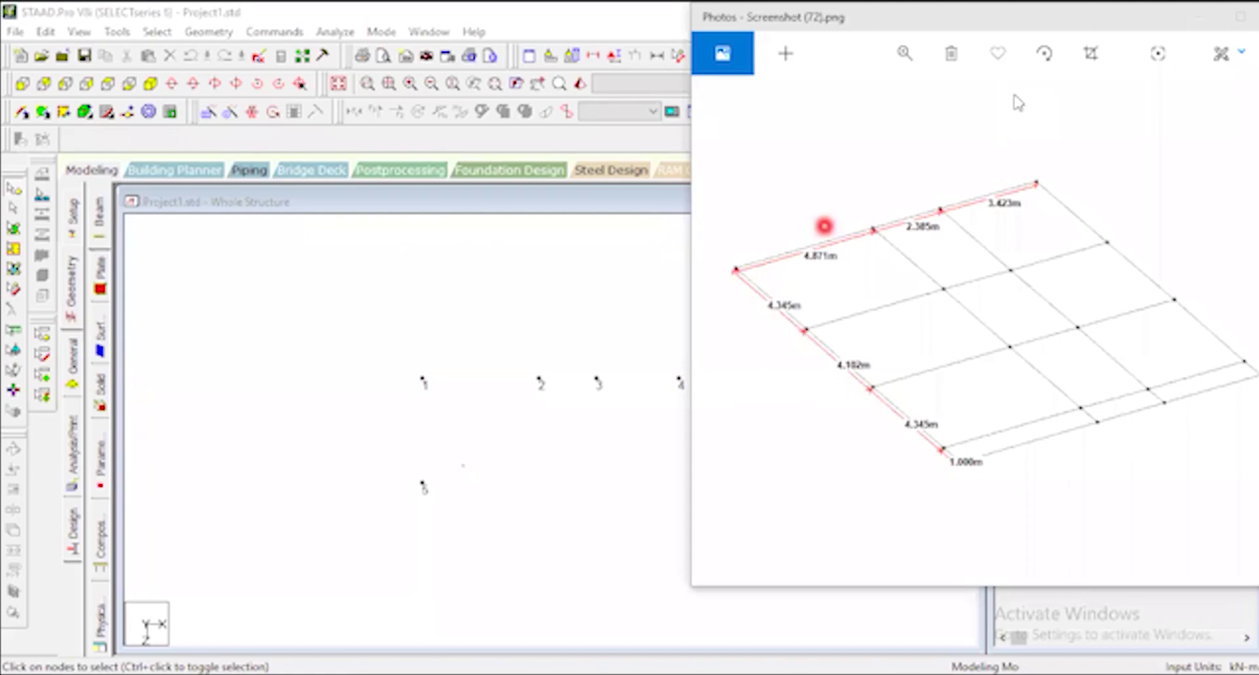
pyautogui.click(807, 331)
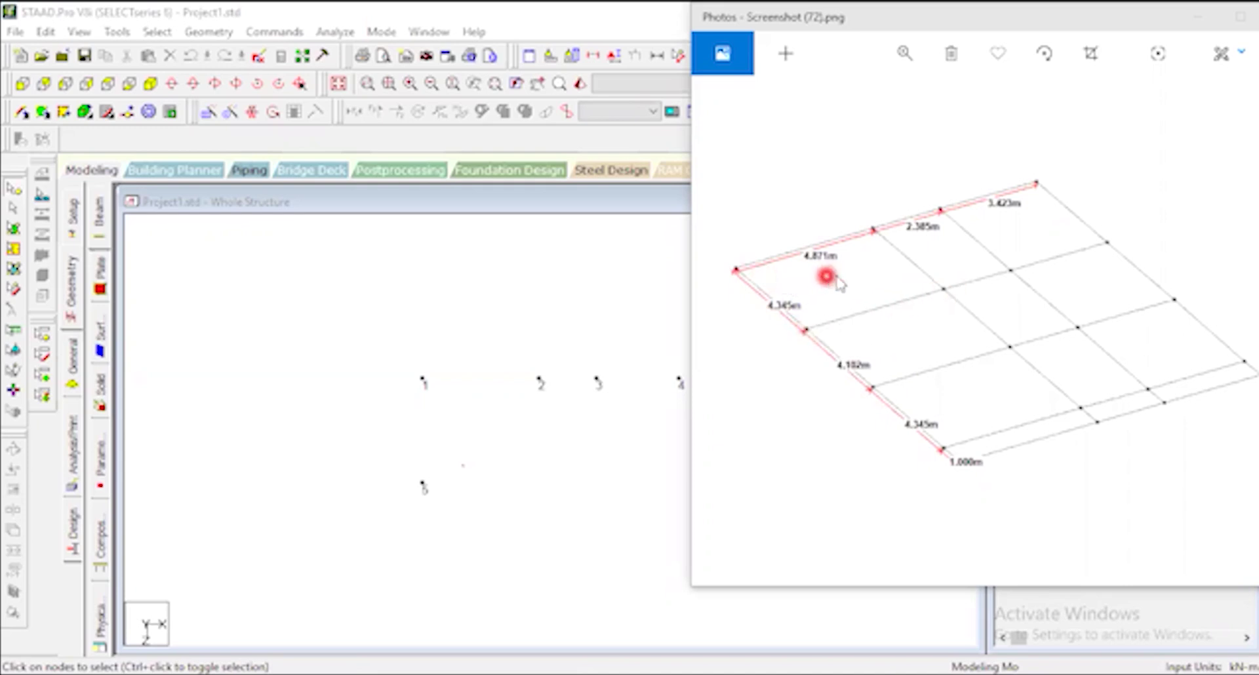
pyautogui.click(1198, 24)
pyautogui.click(1079, 323)
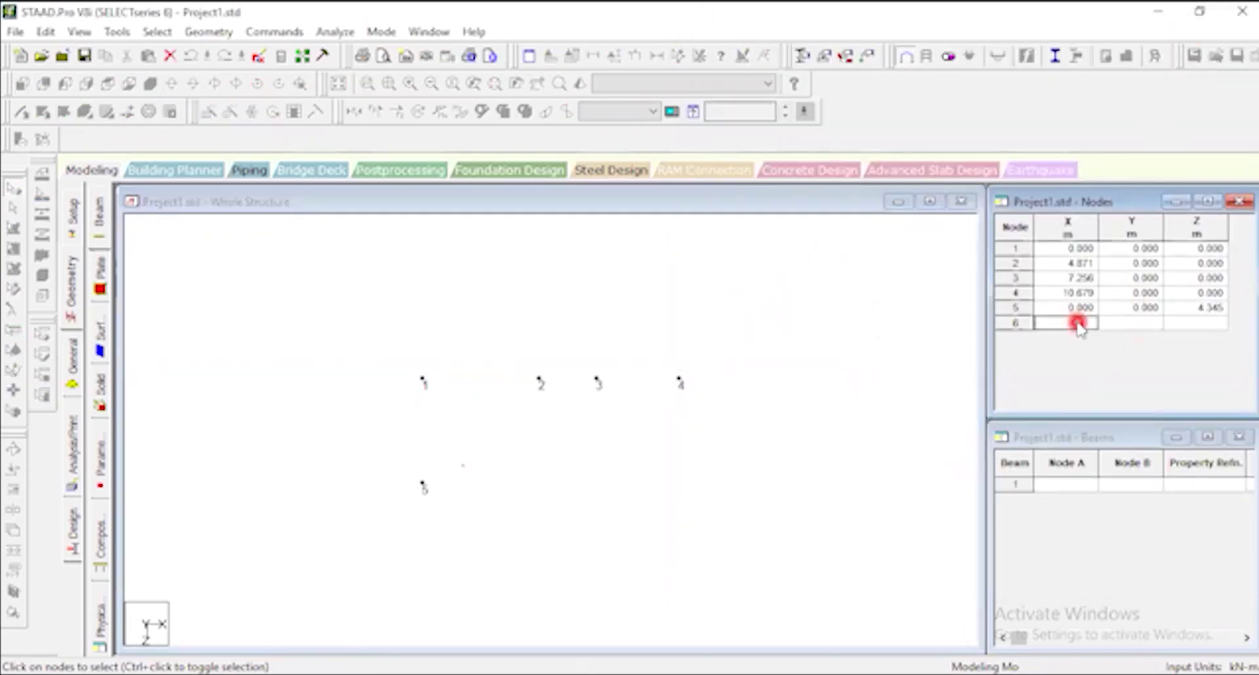
pyautogui.write('4.871')
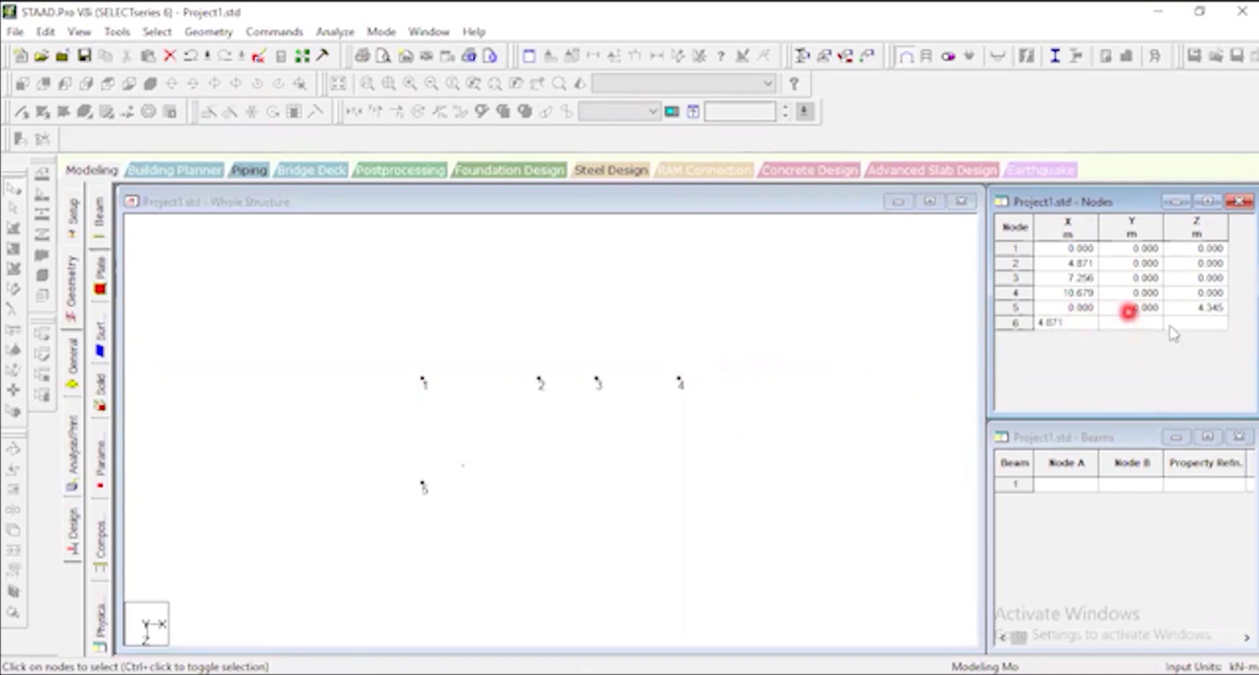
pyautogui.click(1213, 326)
pyautogui.write('4.3')
pyautogui.click(1147, 400)
pyautogui.write('45')
pyautogui.press('Return')
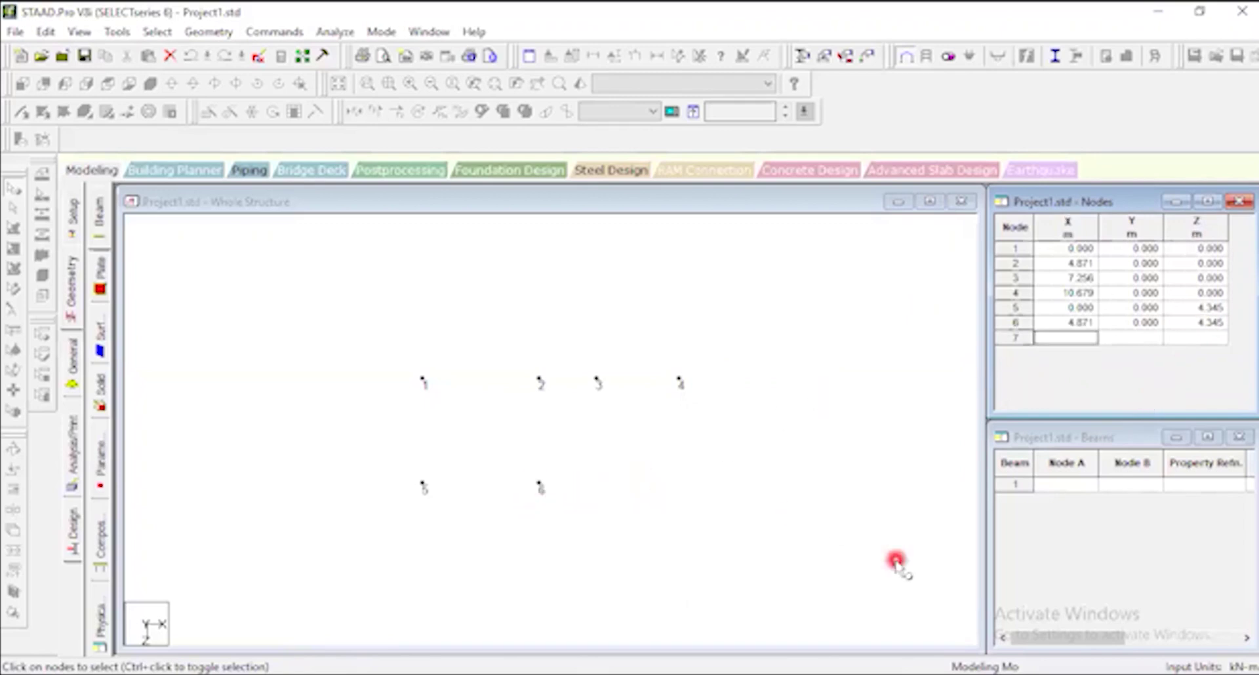
# Bring up Screenshot (72).png clear of the node table, and switch to Calculator with its previous result cleared.
pyautogui.click(898, 674)
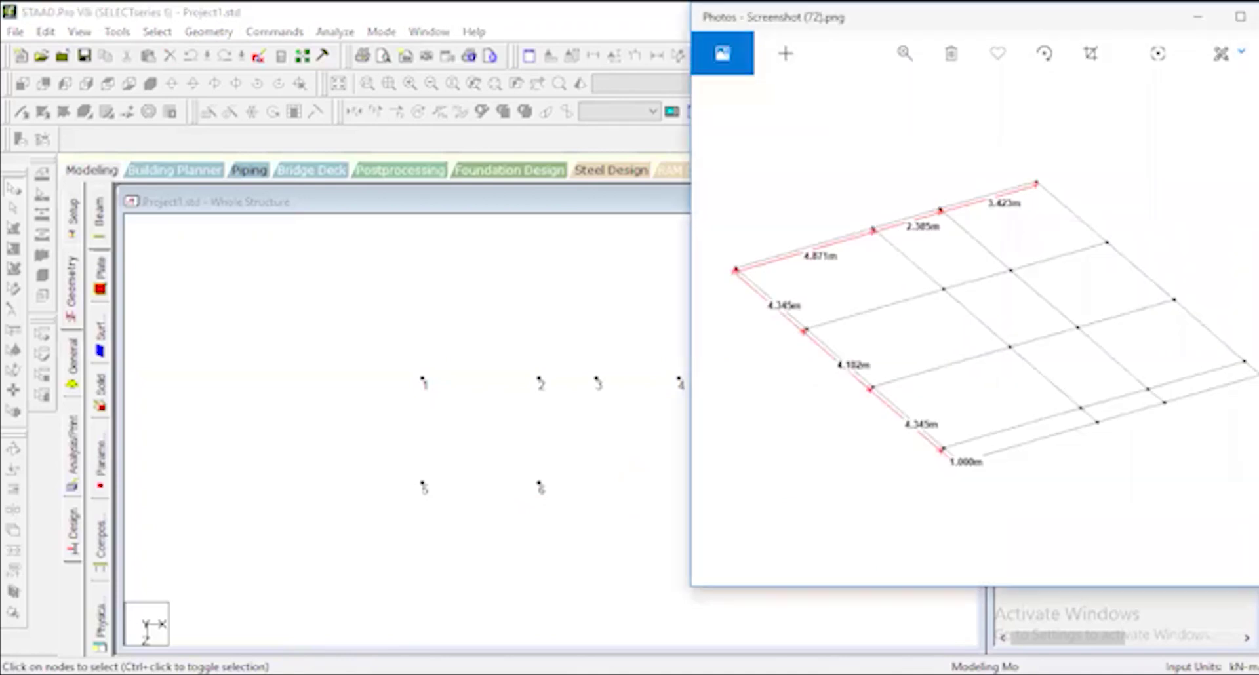
pyautogui.moveTo(1117, 17); pyautogui.dragTo(515, 42)
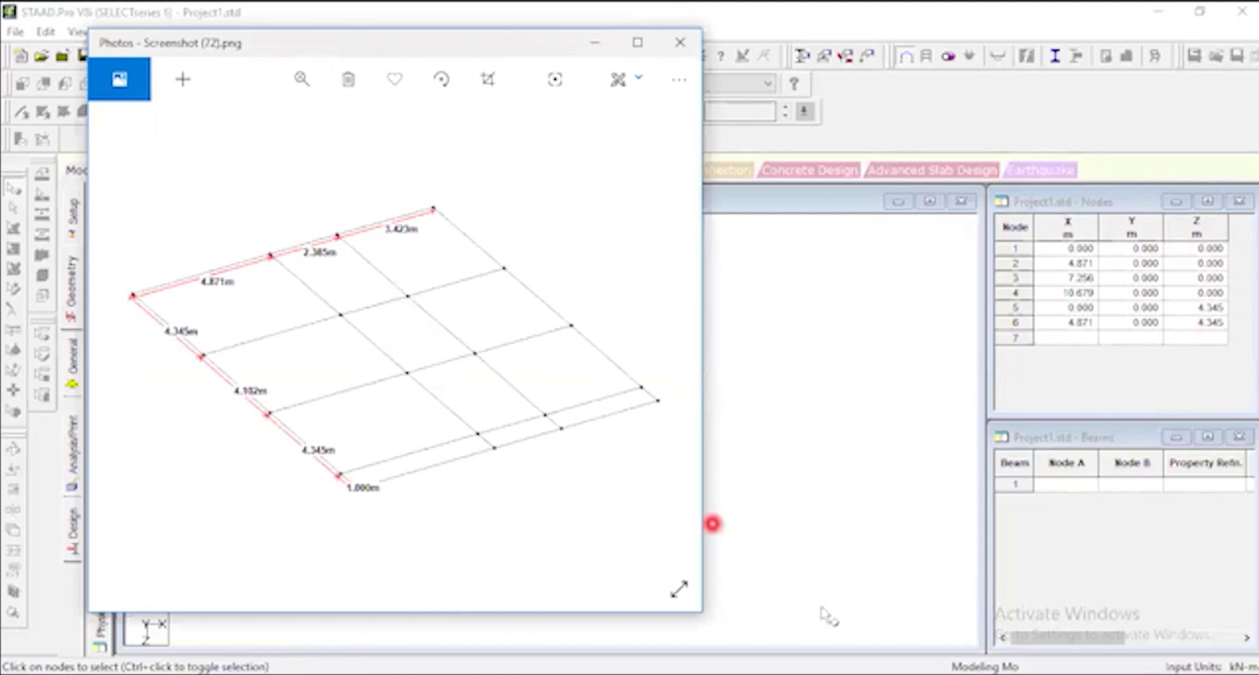
pyautogui.click(869, 674)
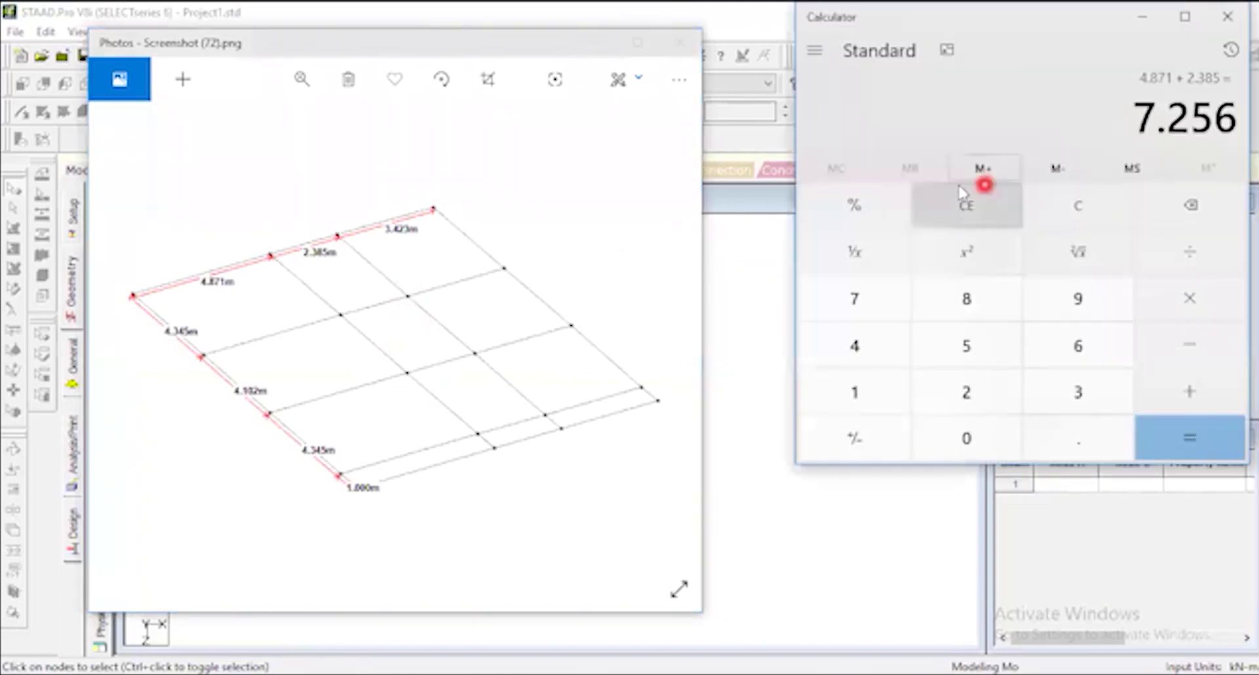
pyautogui.click(1077, 205)
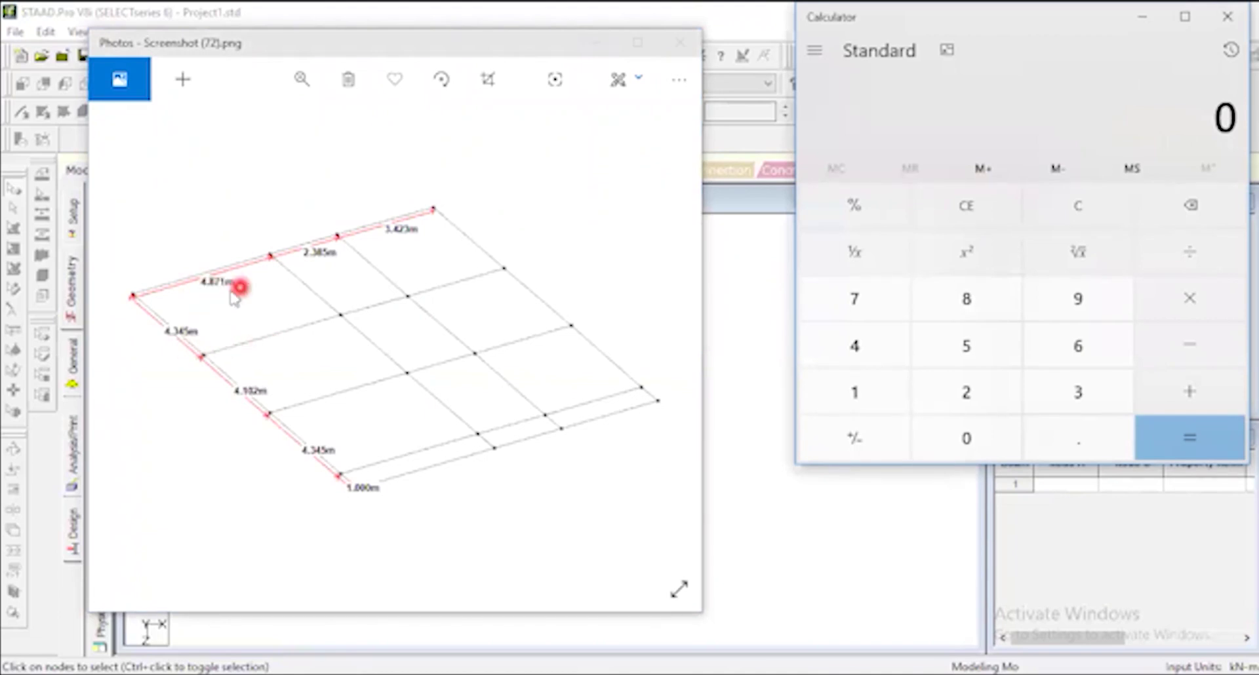
# Calculate the sum of the first two X-direction bays, 4.871 + 2.385.
pyautogui.click(872, 347)
pyautogui.click(1061, 442)
pyautogui.click(980, 308)
pyautogui.click(866, 301)
pyautogui.click(848, 394)
pyautogui.click(1187, 388)
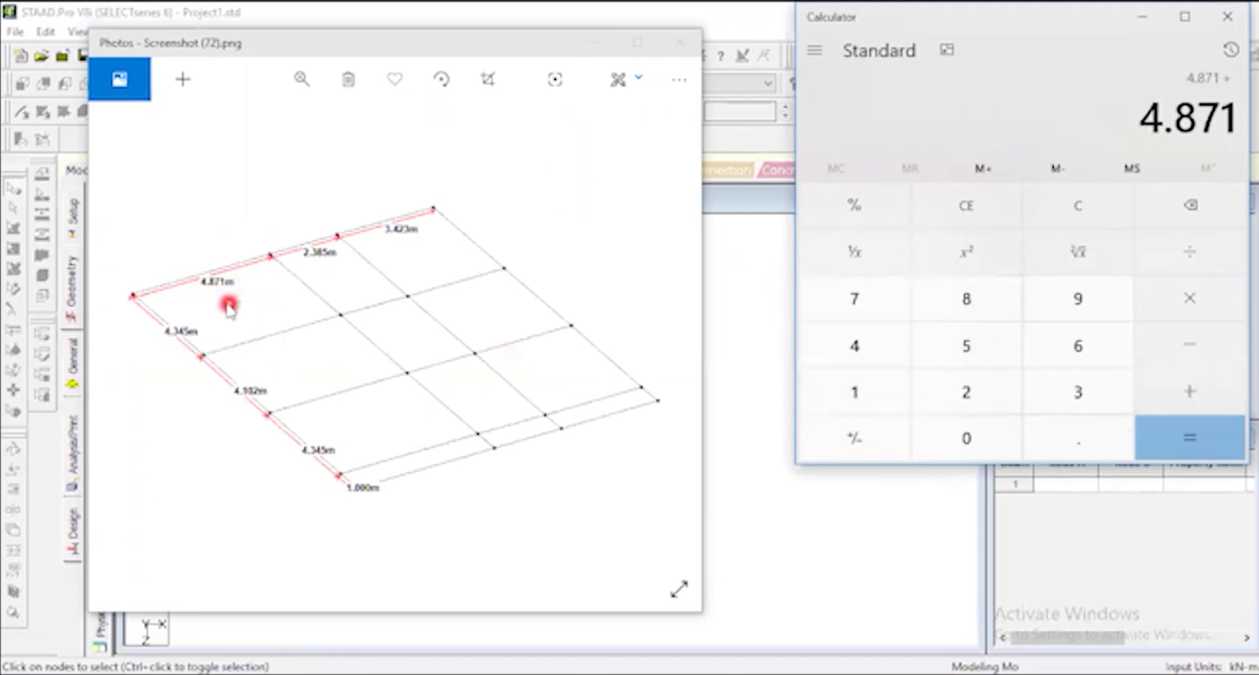
pyautogui.click(969, 392)
pyautogui.click(1087, 439)
pyautogui.click(1077, 395)
pyautogui.click(959, 301)
pyautogui.click(998, 306)
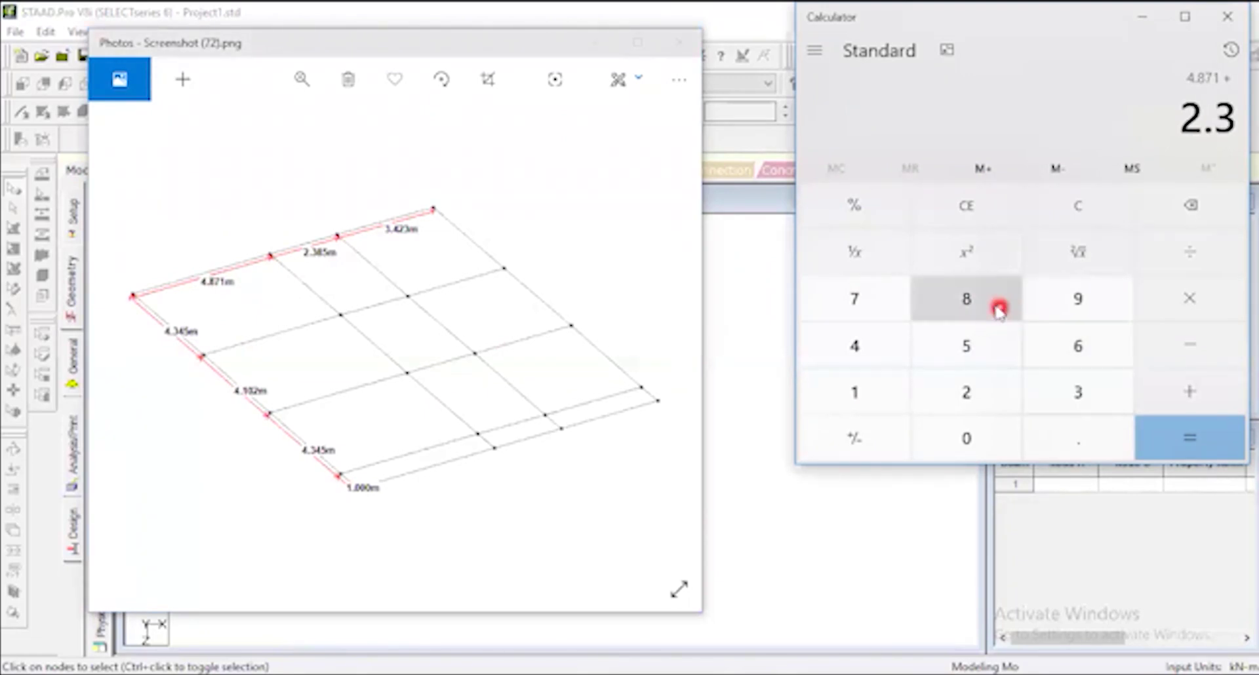
pyautogui.click(997, 352)
pyautogui.click(1175, 435)
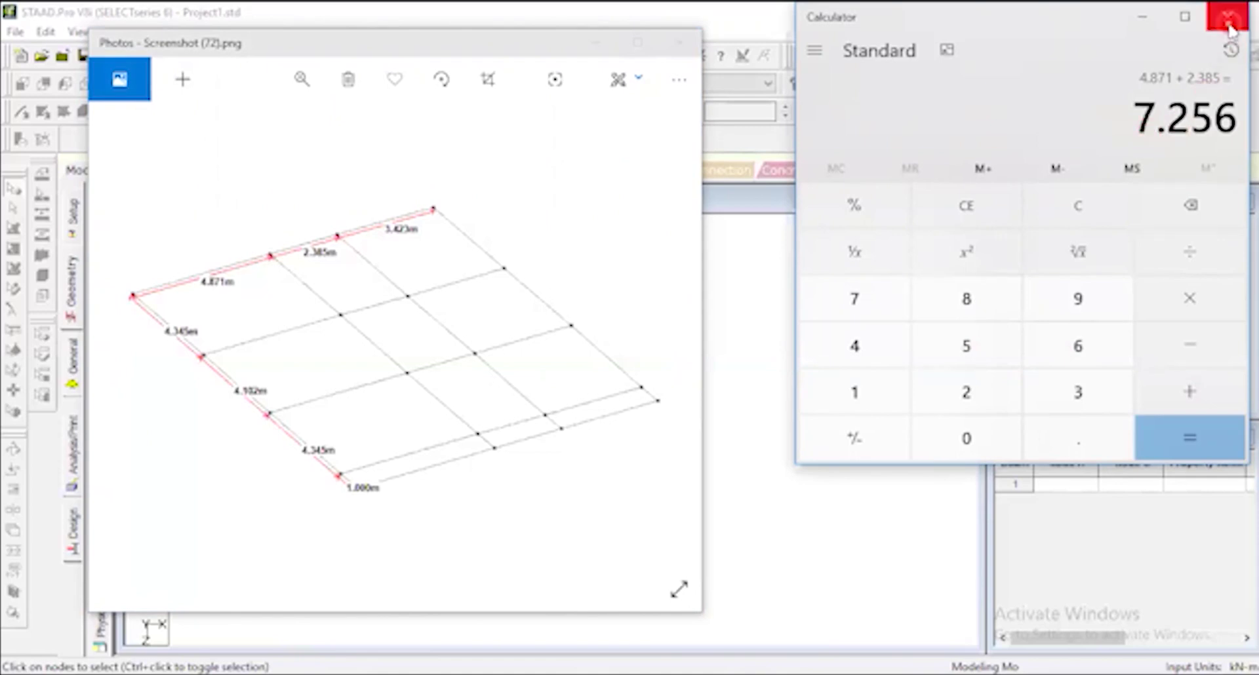
# Return to STAAD.Pro and add node 7 at (7.256, 0, 4.345) m in the node table.
pyautogui.click(1142, 18)
pyautogui.click(605, 46)
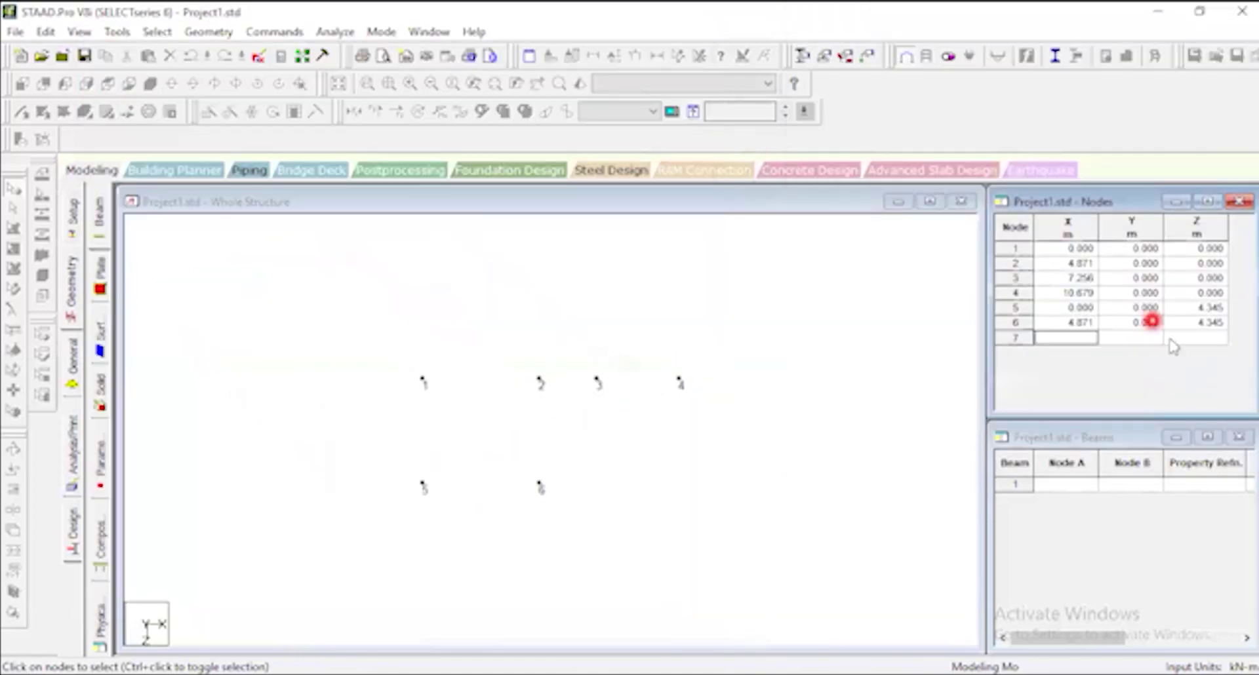
pyautogui.click(1086, 337)
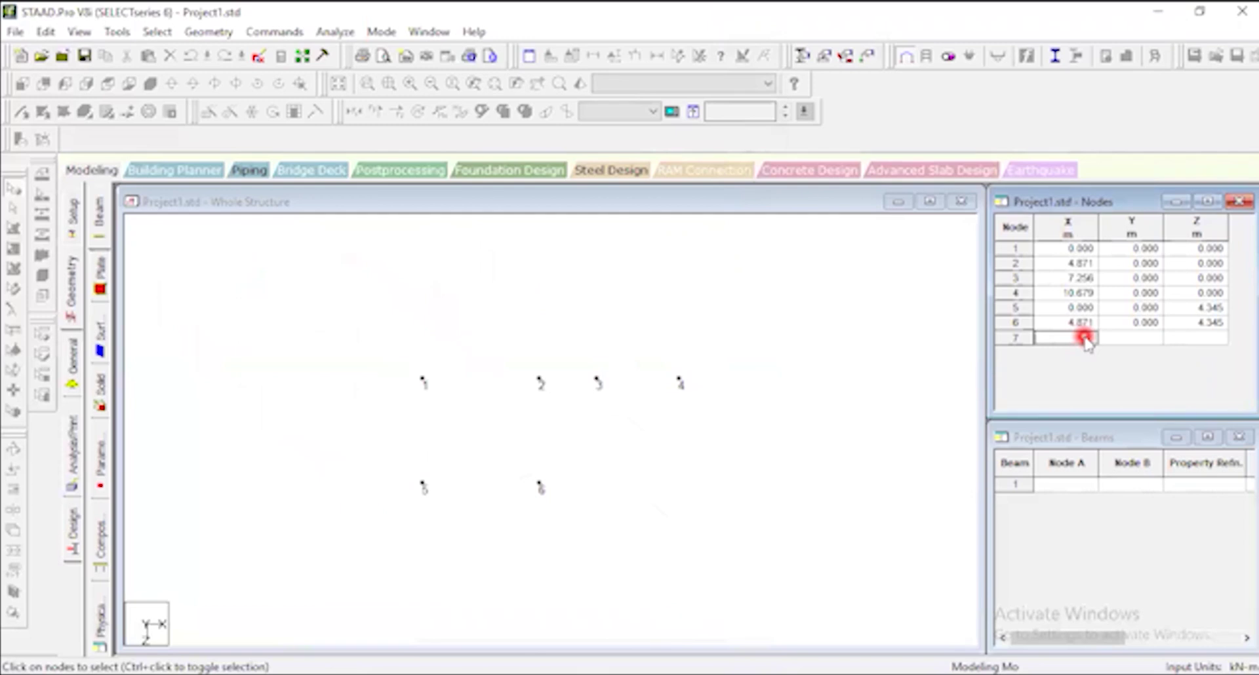
pyautogui.write('7.256')
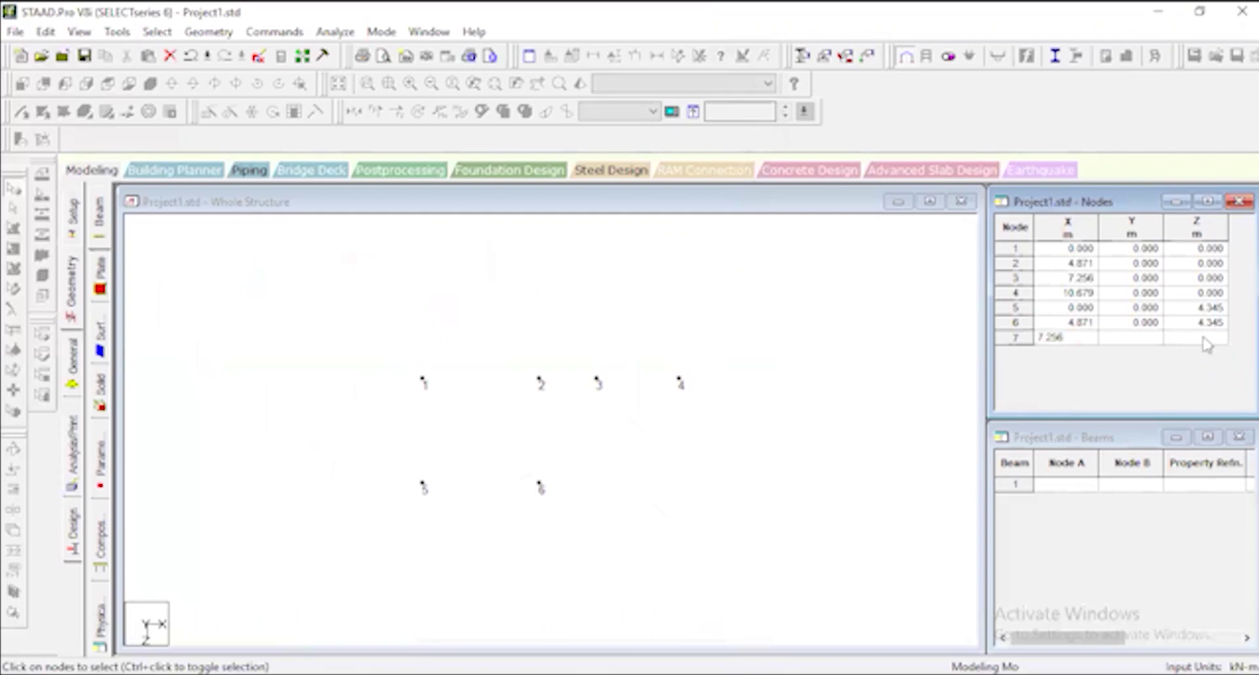
pyautogui.click(1208, 337)
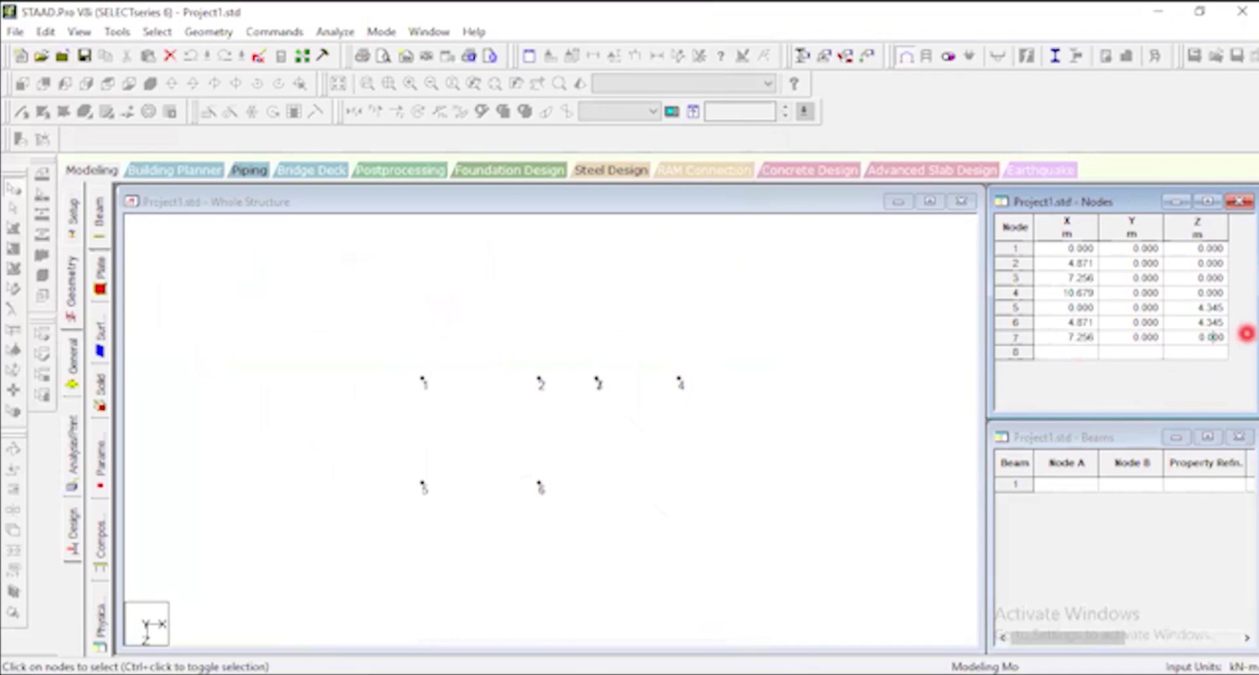
pyautogui.click(1195, 337)
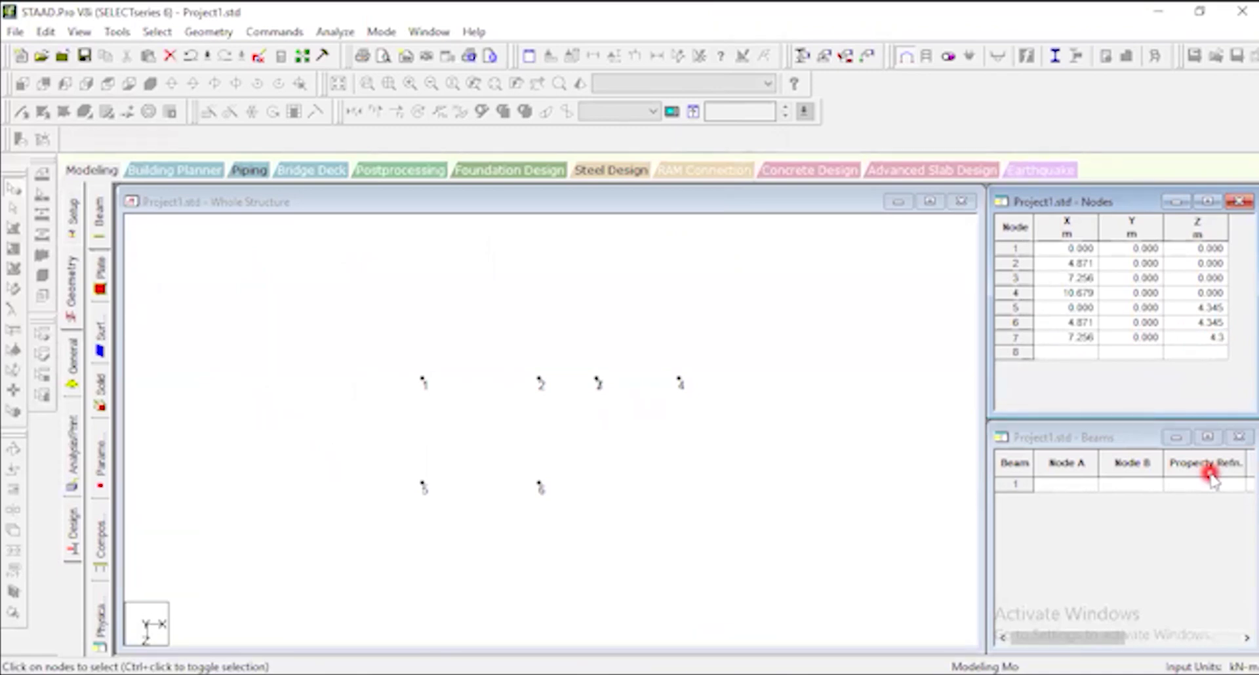
pyautogui.press('Return')
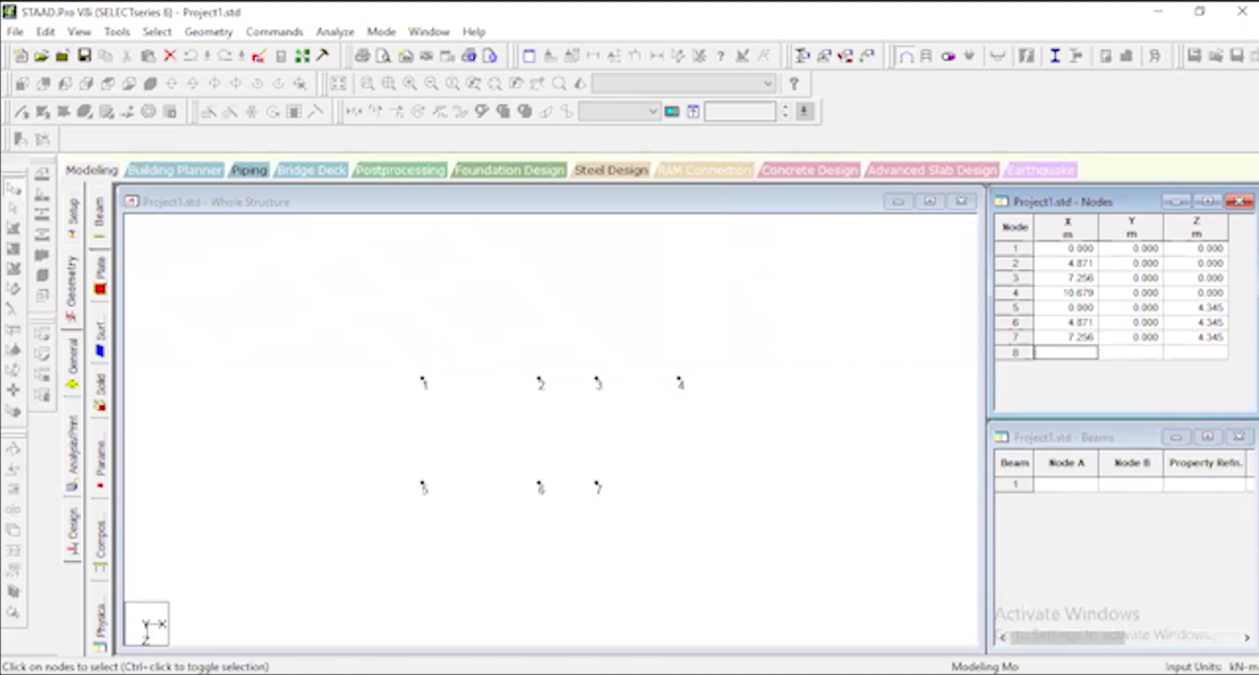
# Add node 8 at (10.697, 0, 4.345) m in the node table, correcting its mistyped Z coordinate.
pyautogui.write('10.697')
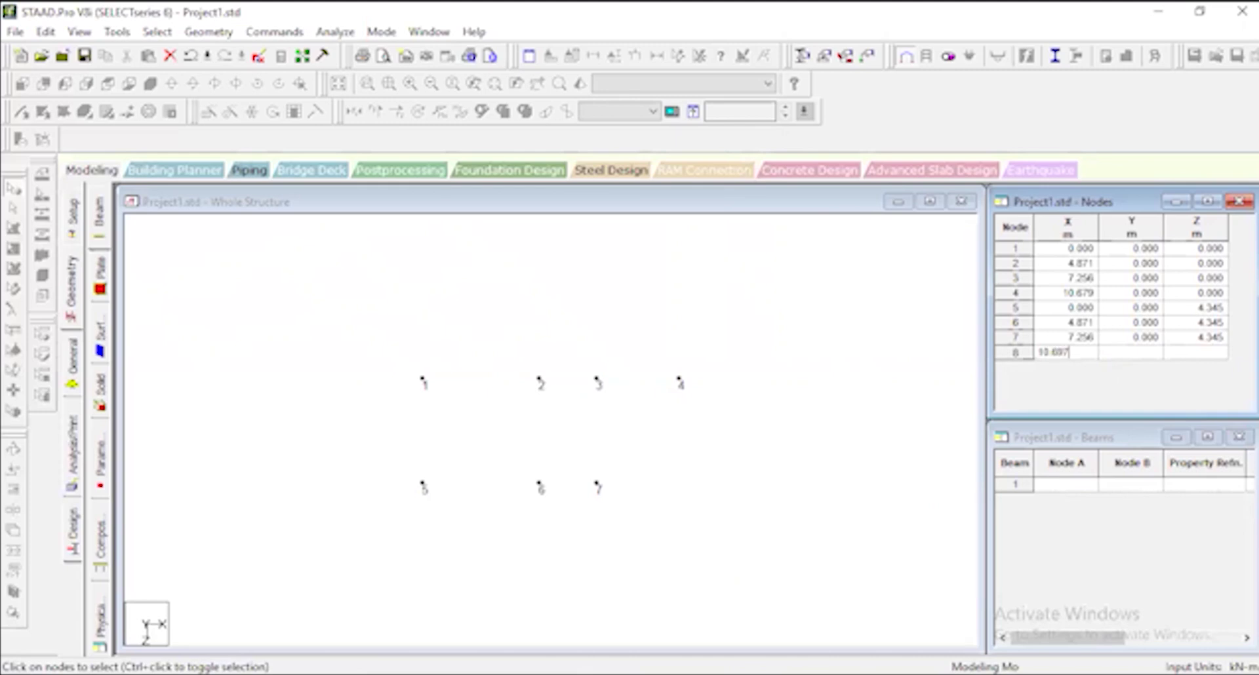
pyautogui.click(1215, 354)
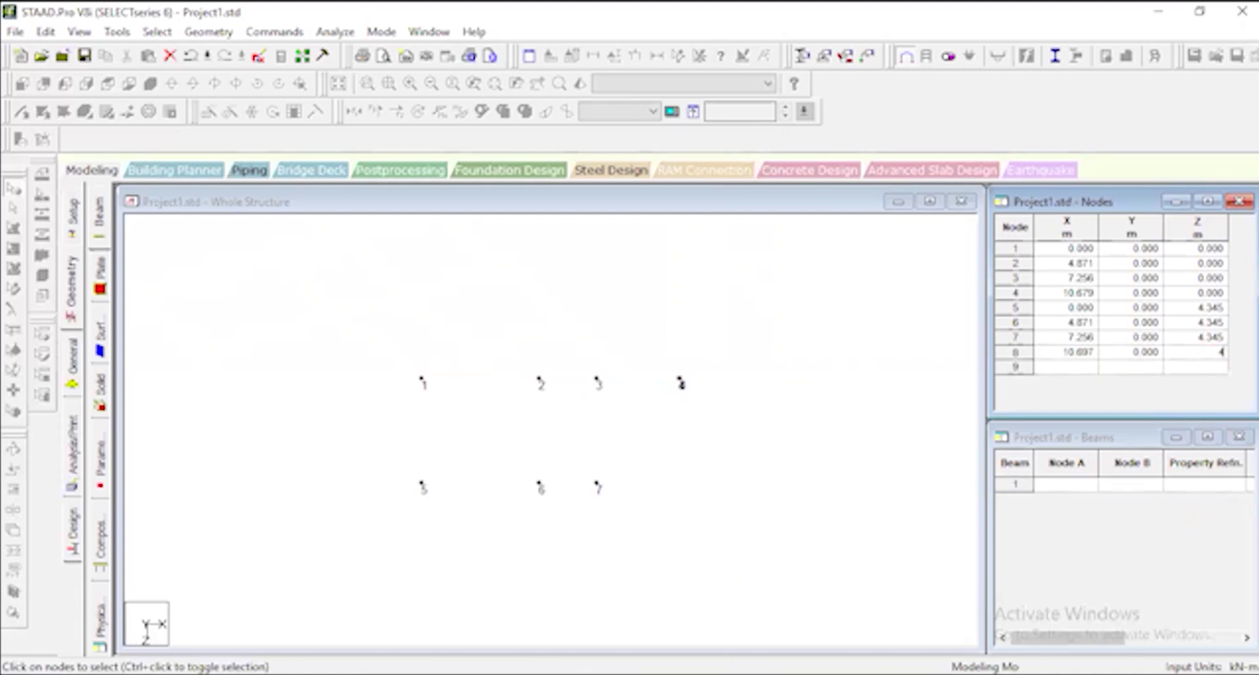
pyautogui.press('Return')
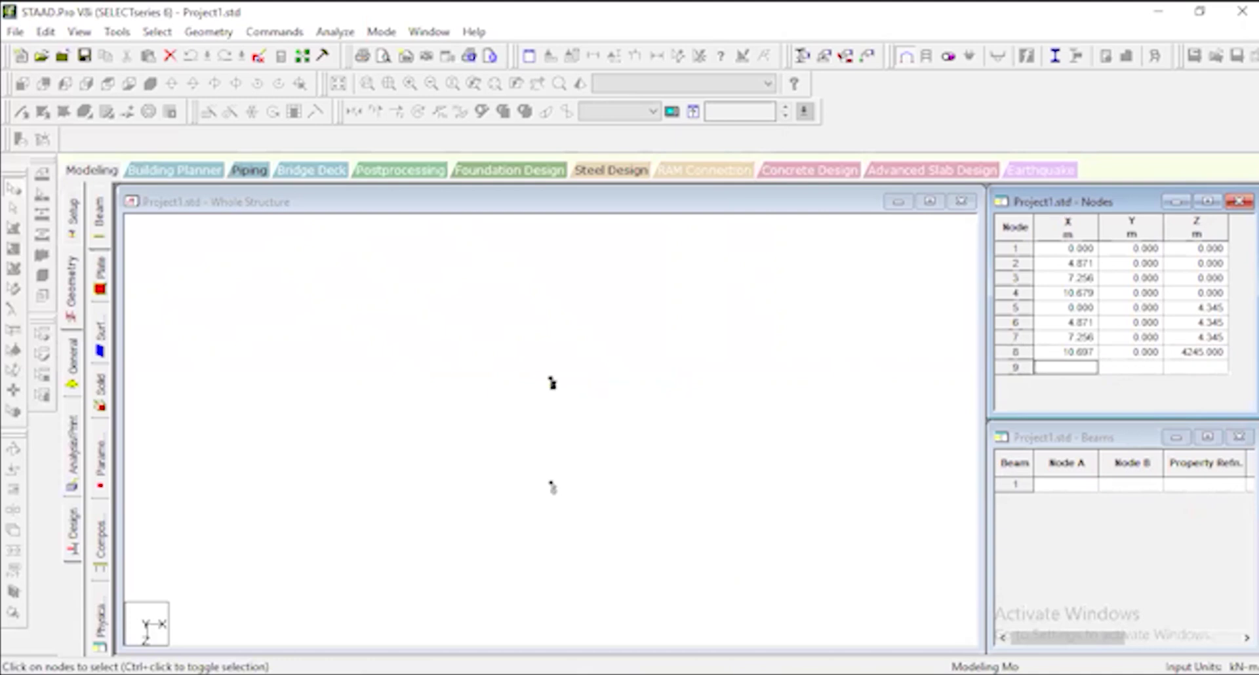
pyautogui.doubleClick(1193, 350)
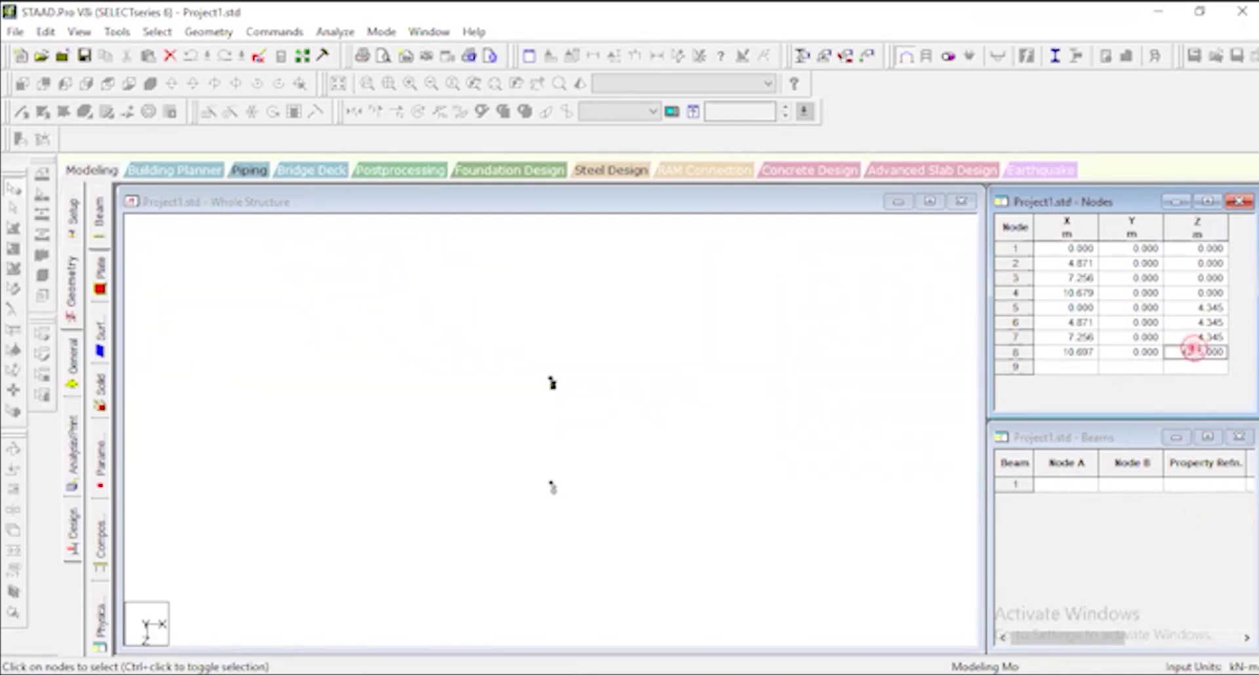
pyautogui.click(1212, 351)
pyautogui.click(1219, 351)
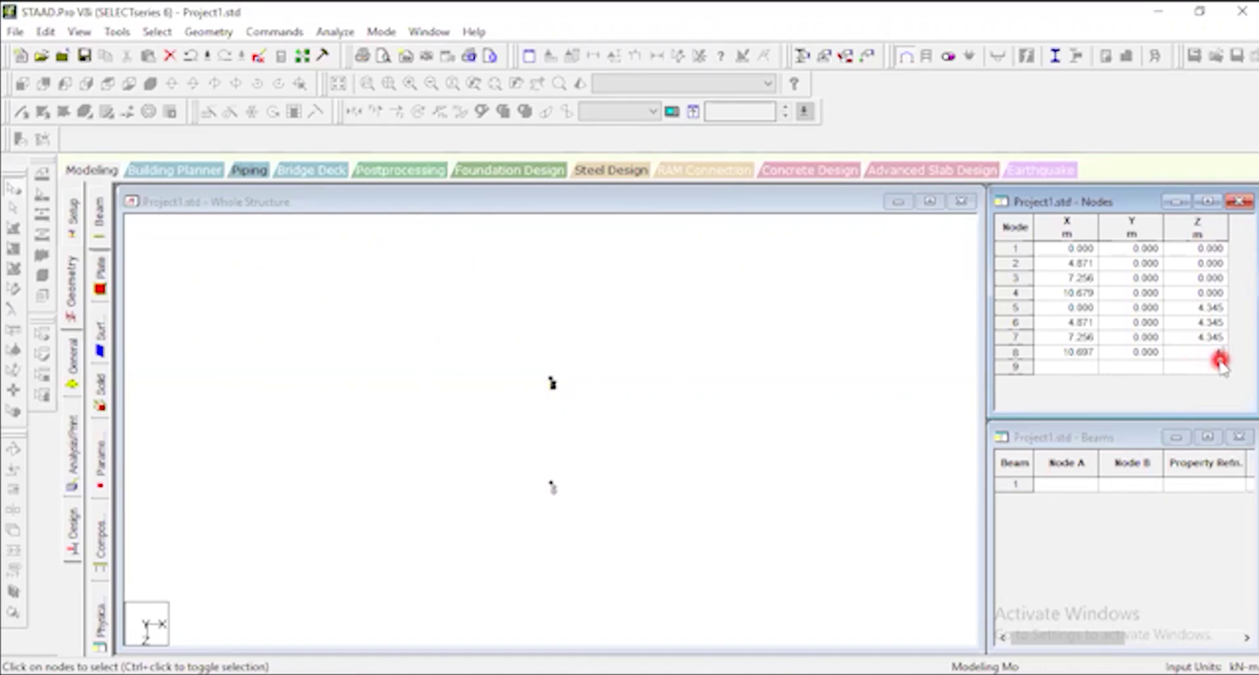
pyautogui.press('Return')
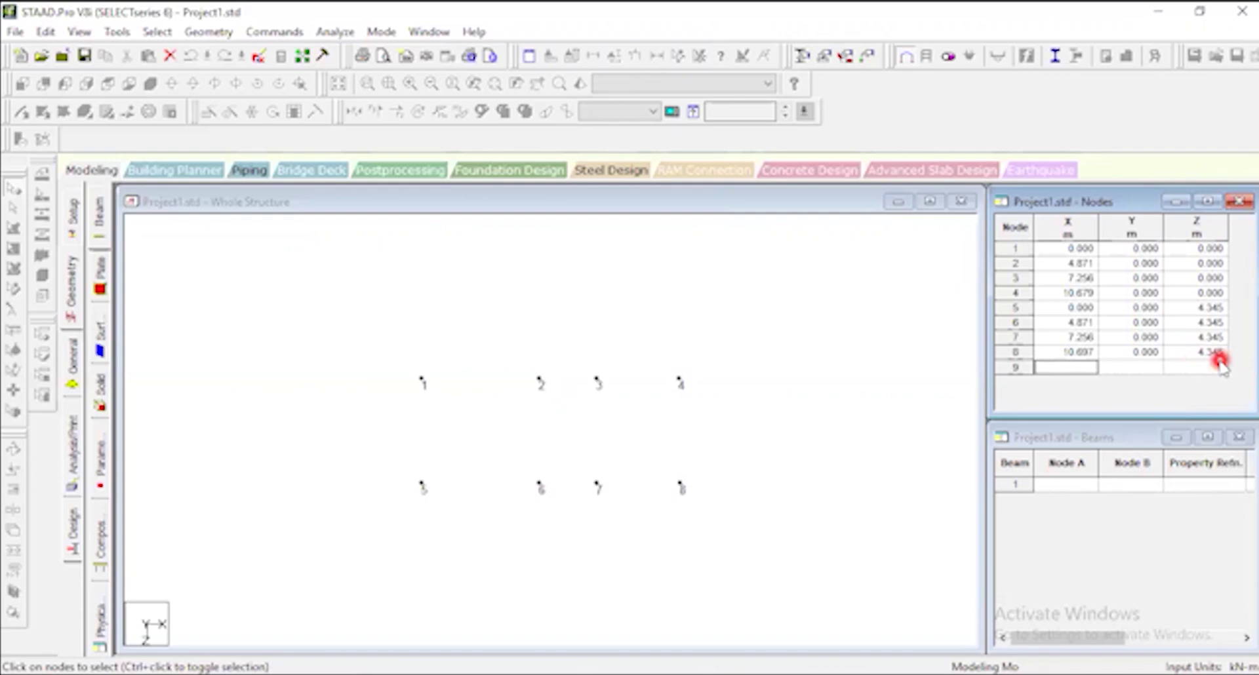
# Review the two node rows in plan and check the remaining Z-direction bay spacings in Screenshot (72).png.
pyautogui.scroll(-3, 846, 282)
pyautogui.scroll(5, 558, 463)
pyautogui.scroll(-2, 587, 458)
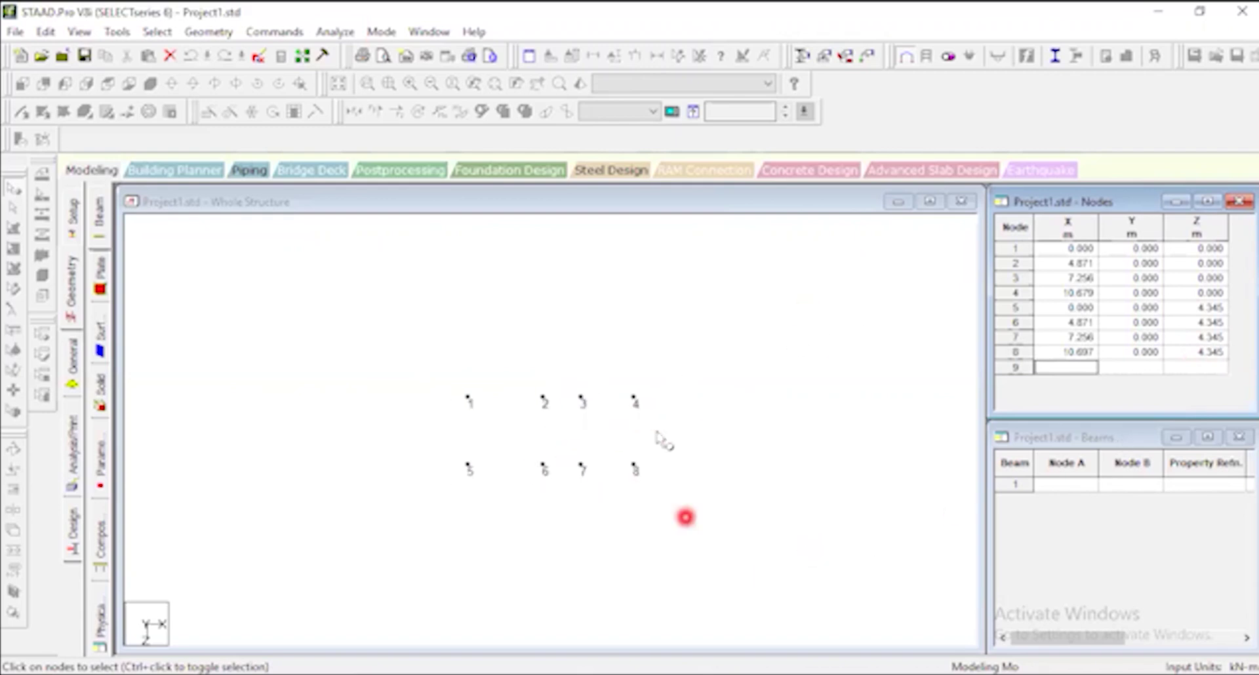
pyautogui.click(721, 674)
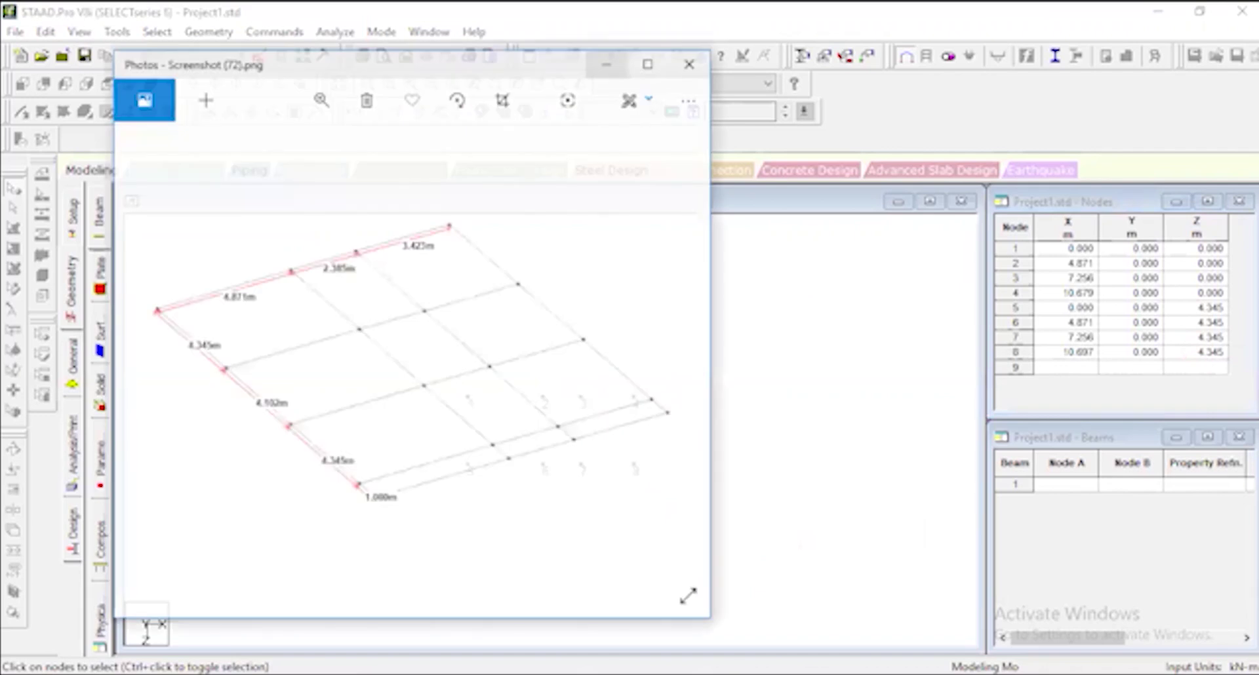
pyautogui.click(587, 42)
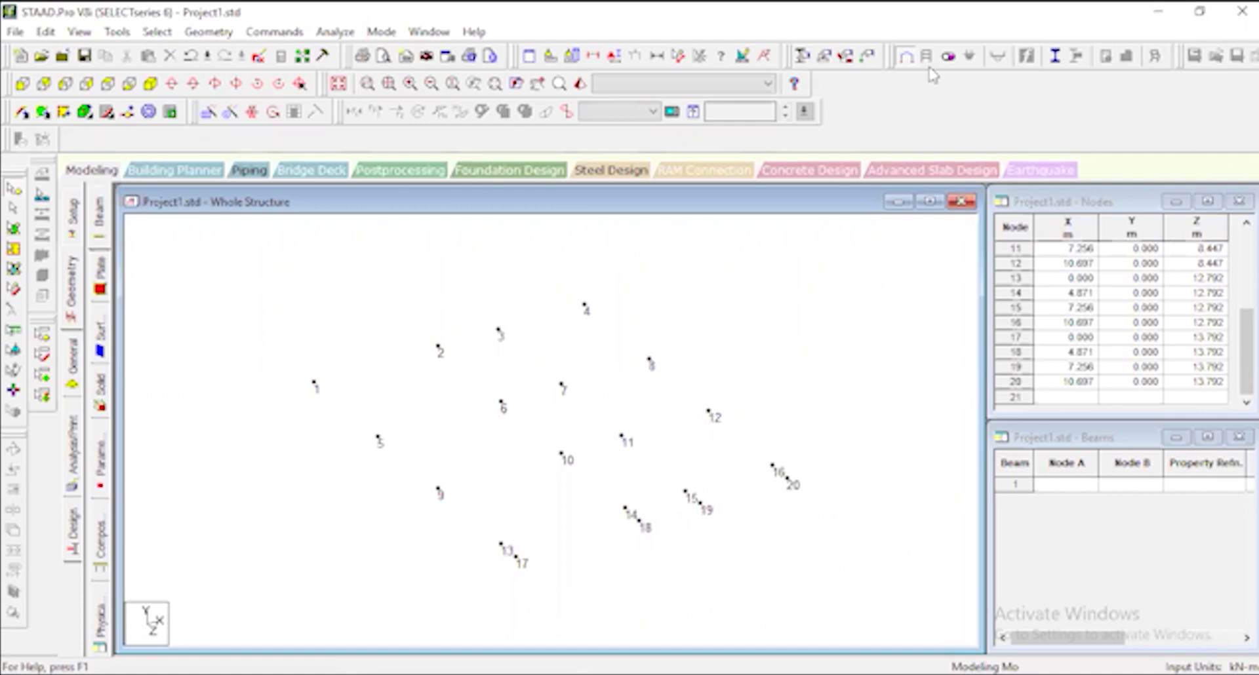
# Add beams along the back row from node 1 to node 4, passing through nodes 2 and 3.
pyautogui.click(24, 115)
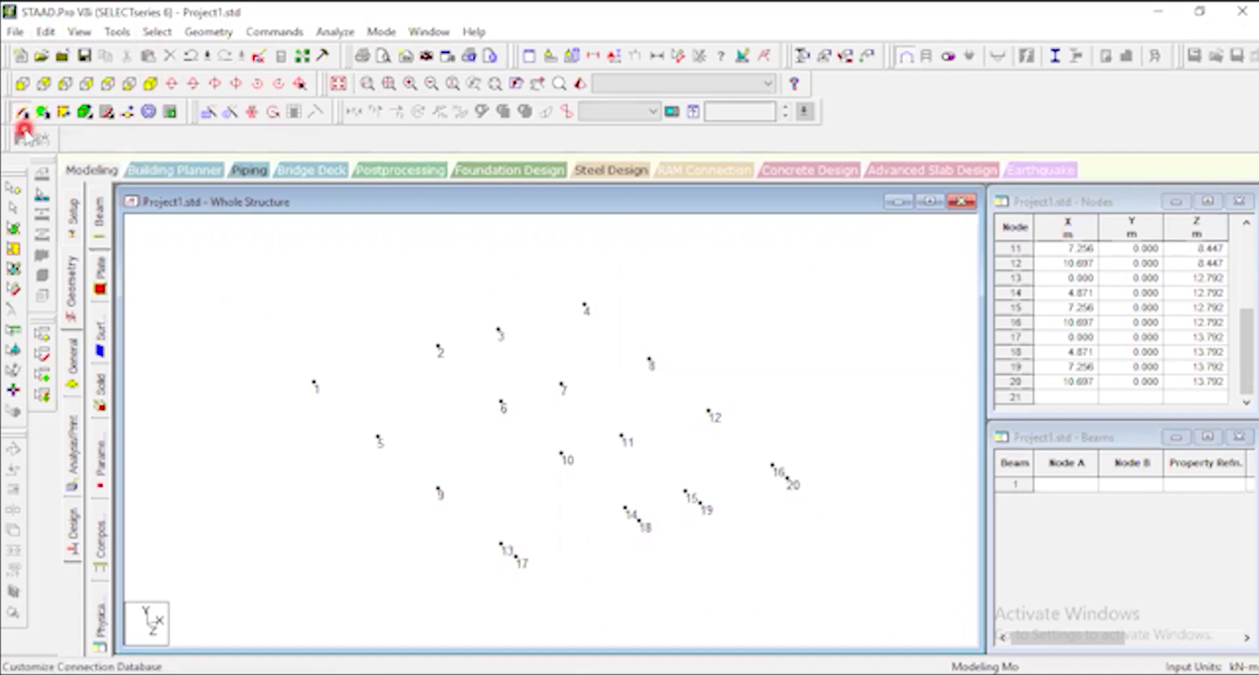
pyautogui.click(294, 396)
pyautogui.moveTo(315, 382); pyautogui.dragTo(586, 303)
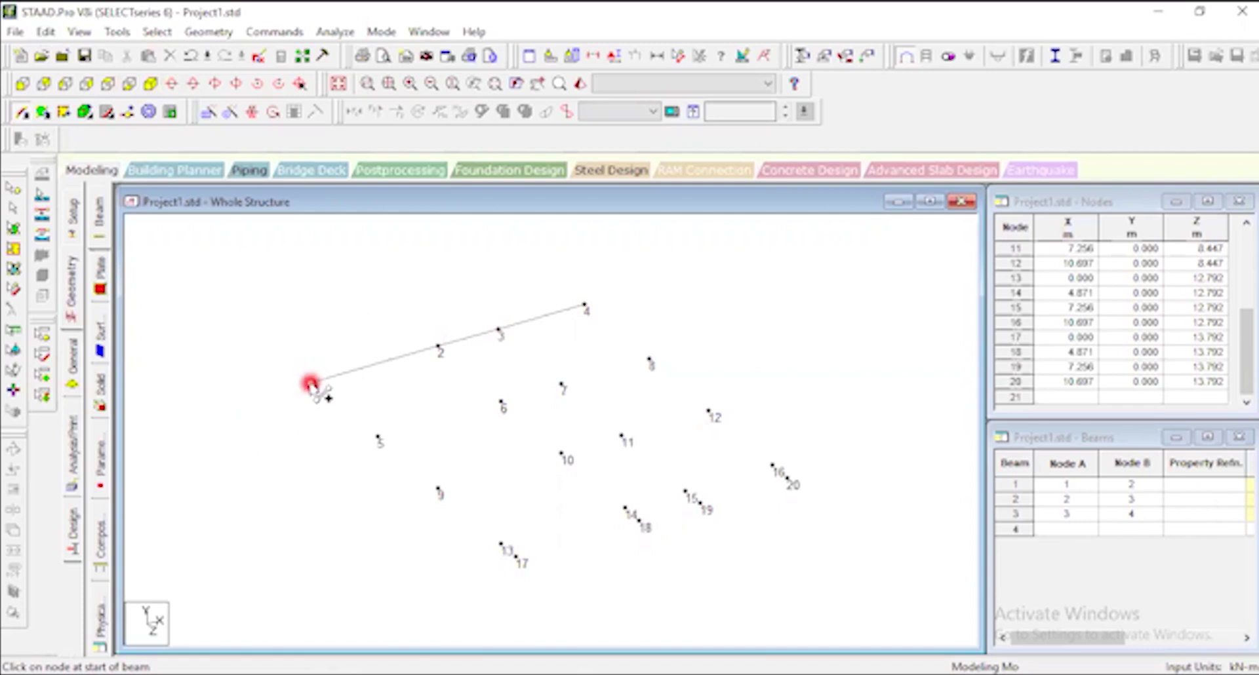
# Show the structure in plan view and add a beam straight from node 1 to node 17.
pyautogui.click(108, 83)
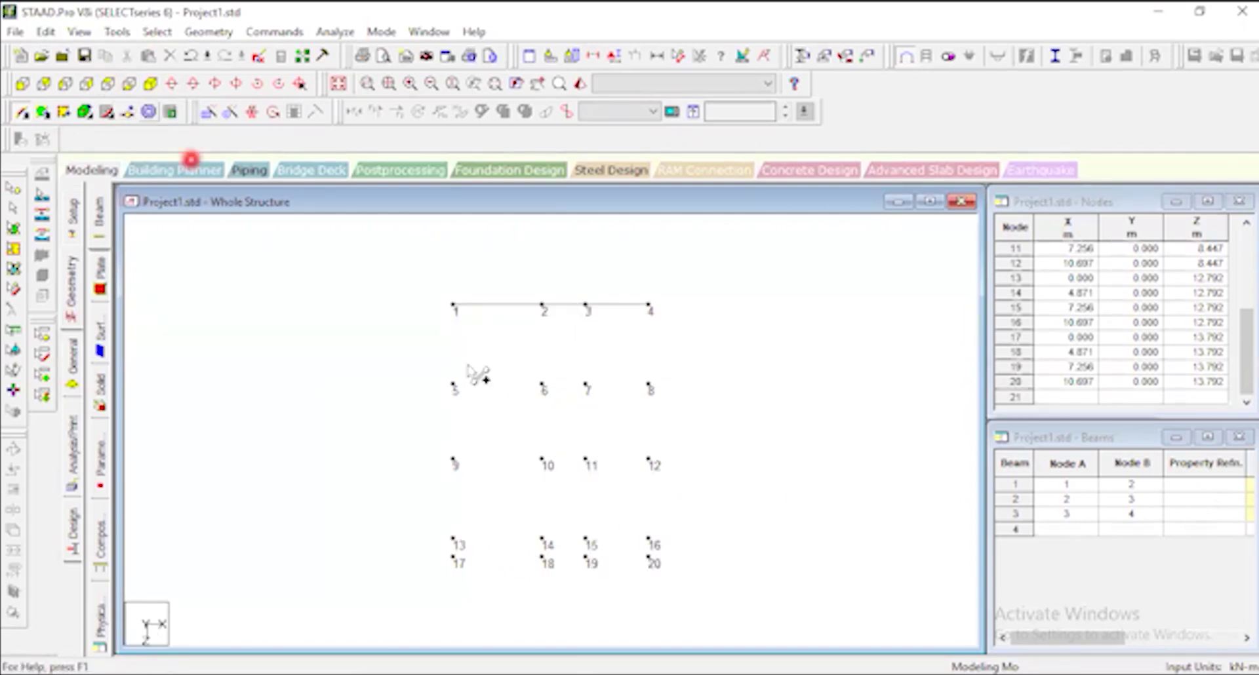
pyautogui.moveTo(453, 305); pyautogui.dragTo(453, 559)
pyautogui.scroll(4, 458, 572)
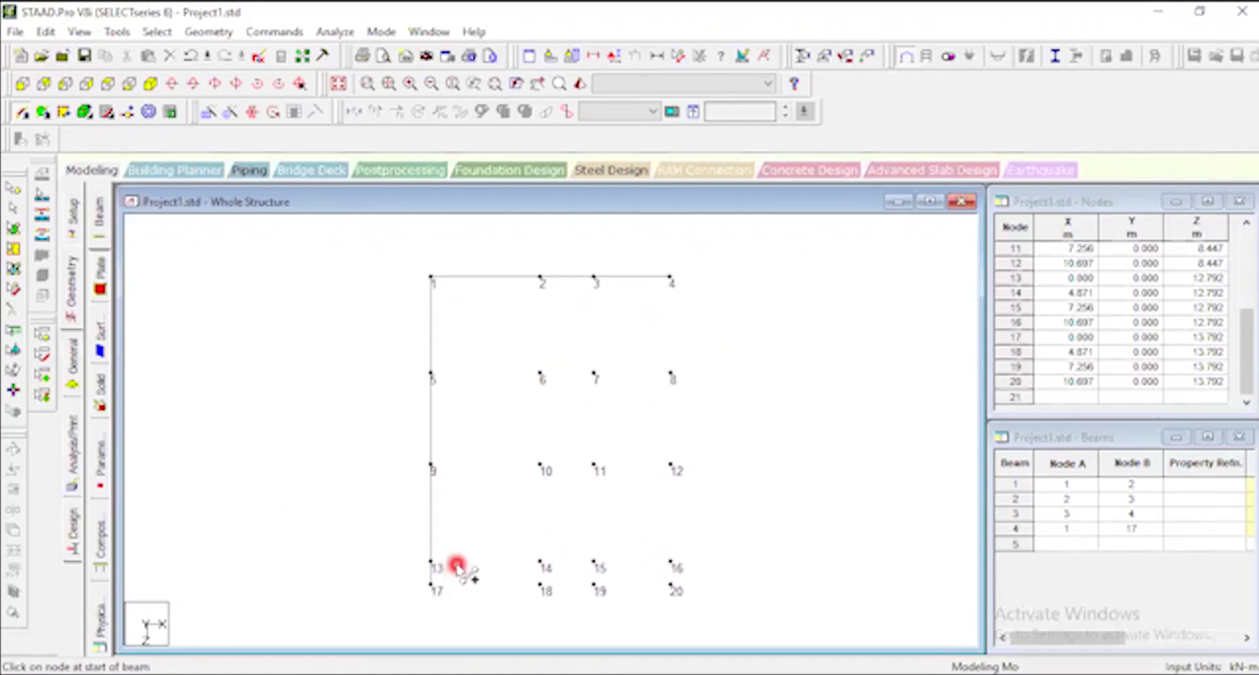
pyautogui.scroll(-1, 656, 361)
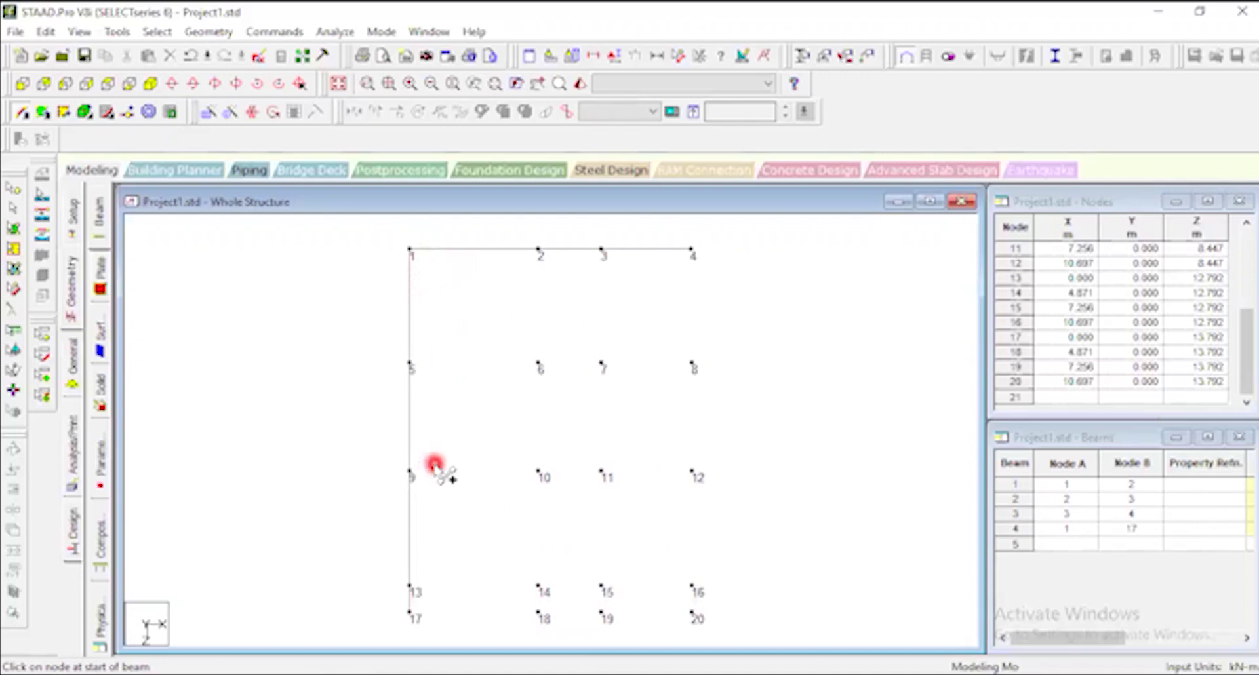
# Inspect the geometry details of the beam running from node 1 to node 17.
pyautogui.click(12, 210)
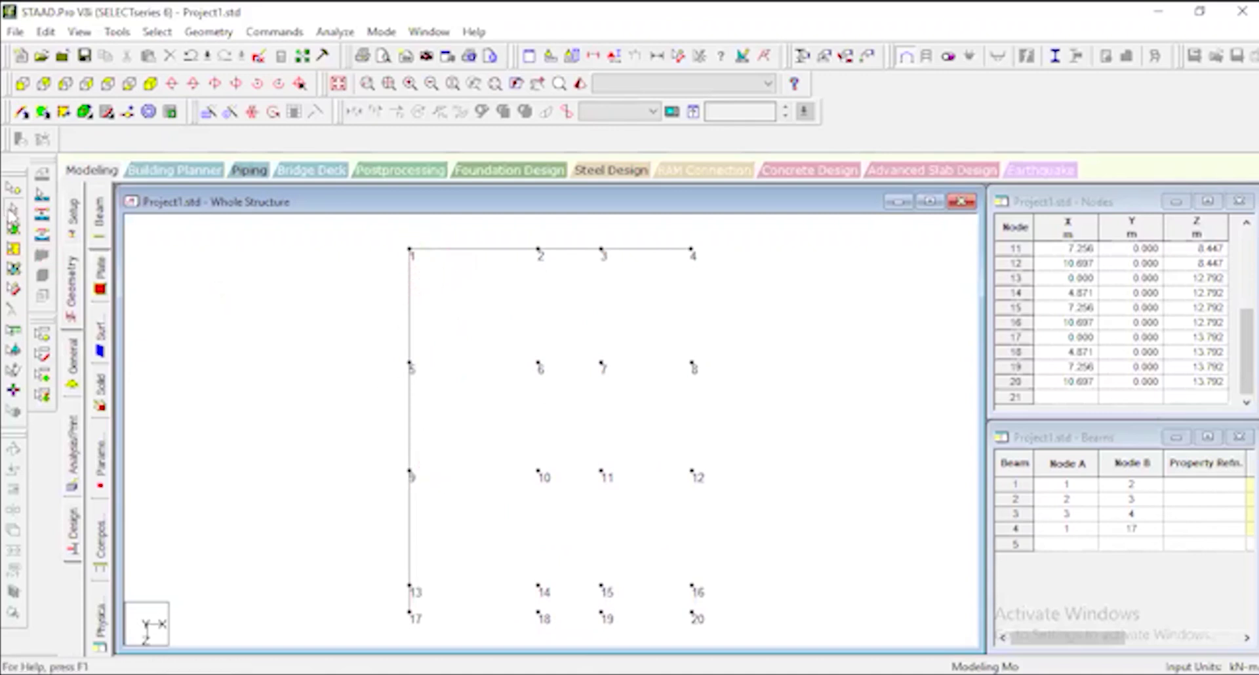
pyautogui.doubleClick(407, 424)
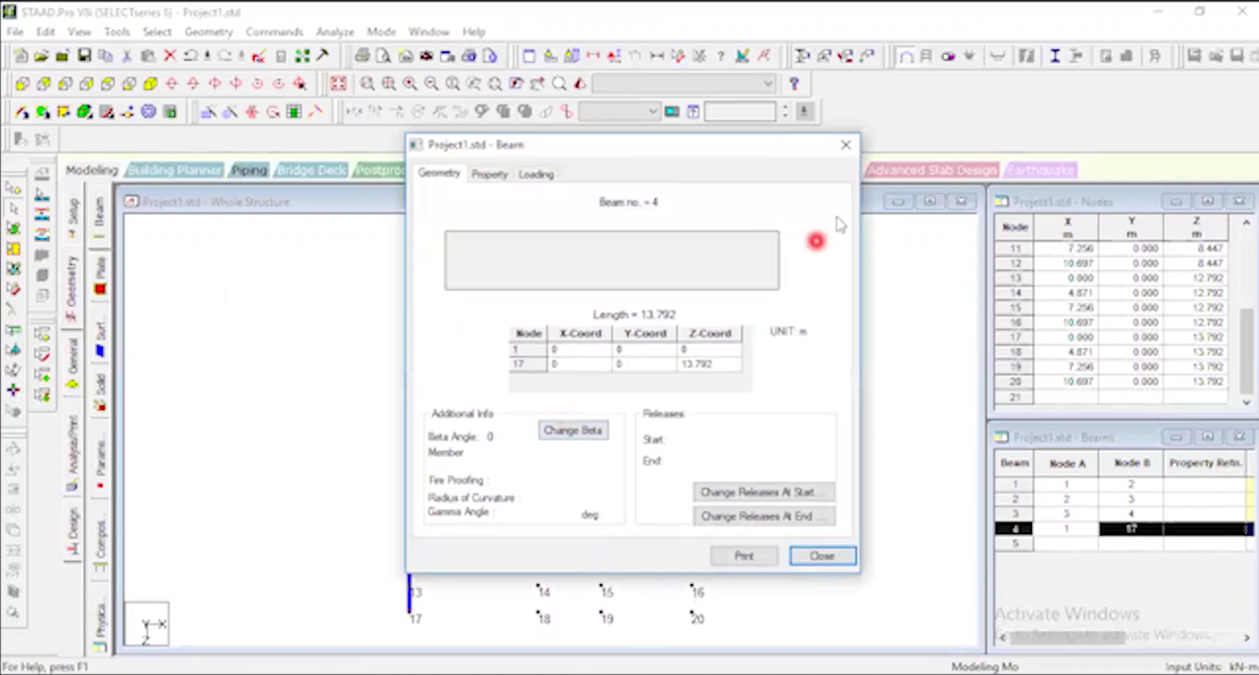
pyautogui.click(847, 146)
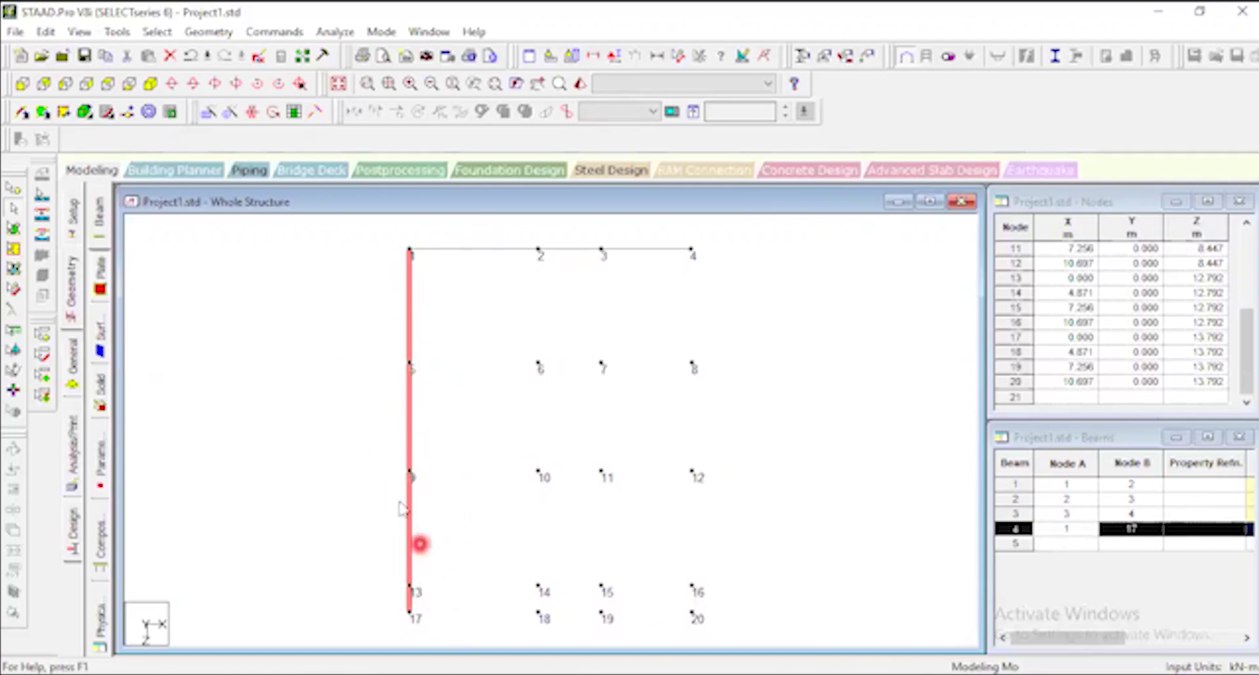
pyautogui.click(257, 350)
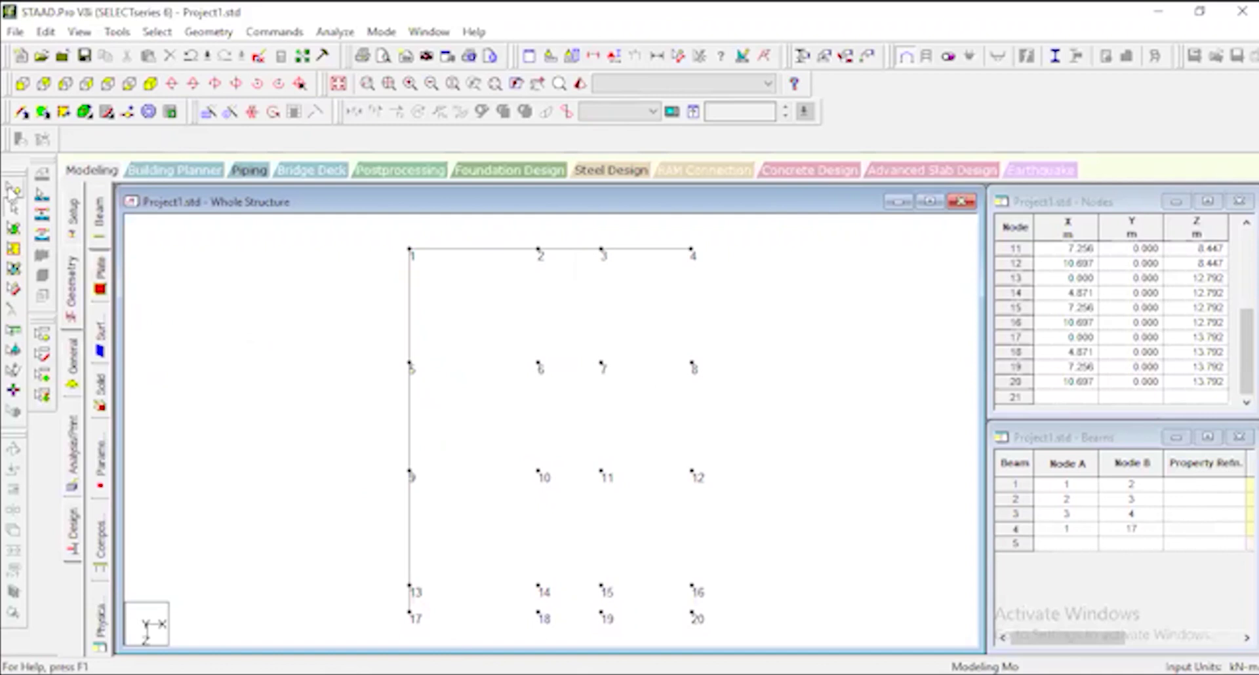
# Break the beam from node 1 to node 17 at the intermediate nodes 5, 9 and 13.
pyautogui.moveTo(387, 344); pyautogui.dragTo(452, 628)
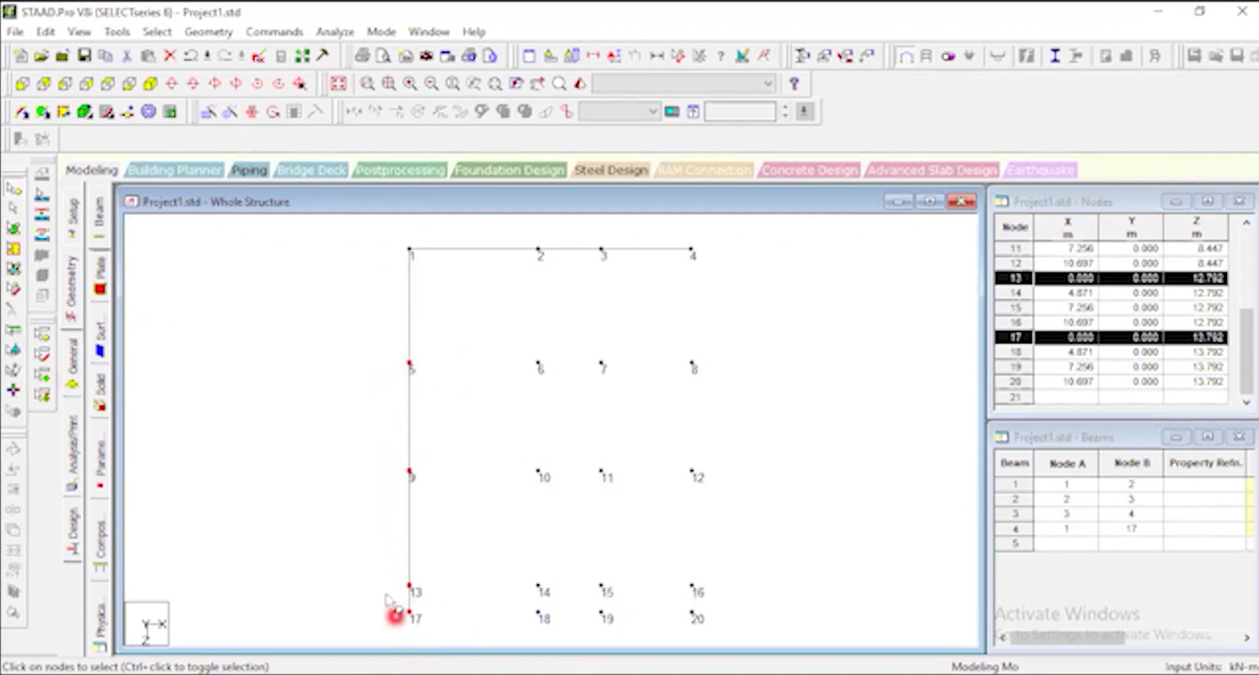
pyautogui.click(207, 32)
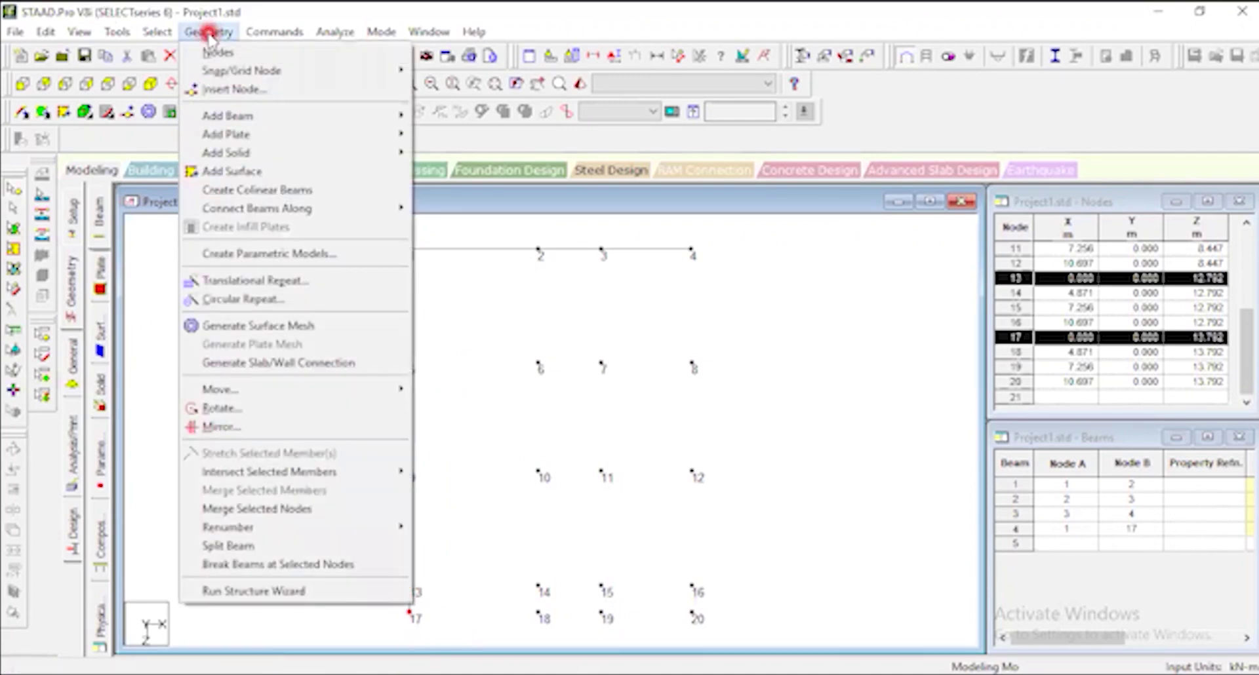
pyautogui.click(370, 566)
pyautogui.click(690, 387)
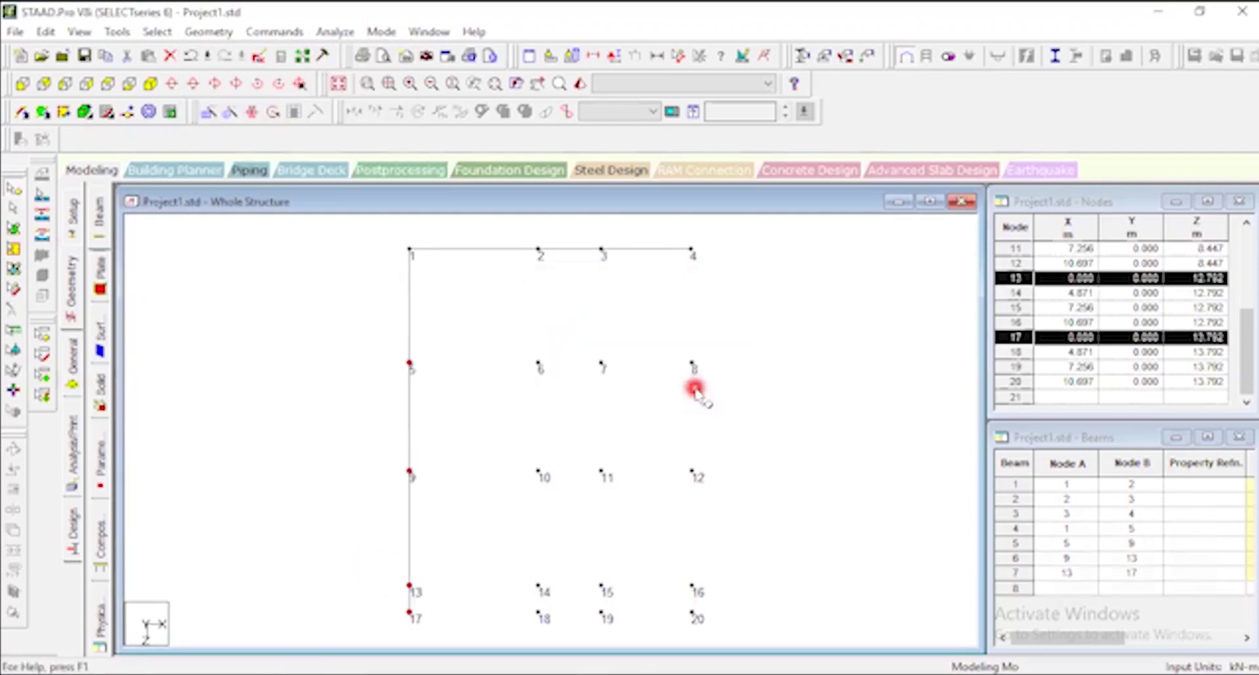
# Check each beam segment between nodes 1, 5, 9, 13 and 17, including the geometry details of individual segments.
pyautogui.click(13, 209)
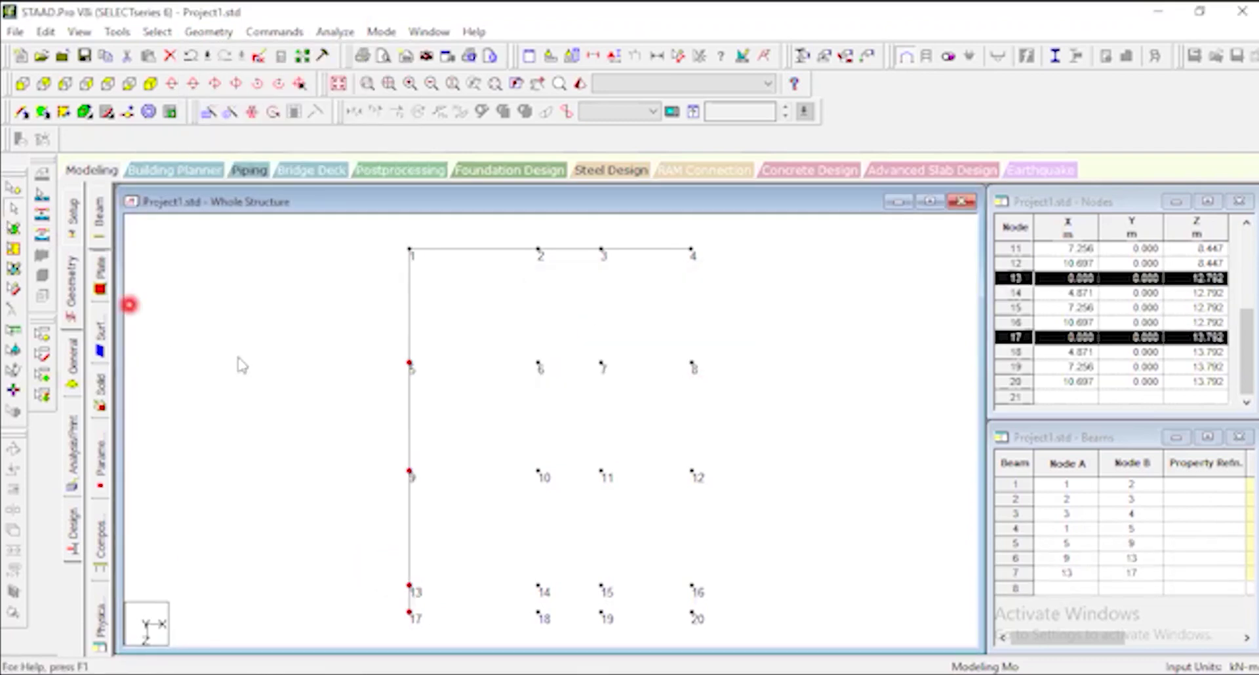
pyautogui.doubleClick(412, 410)
pyautogui.click(856, 143)
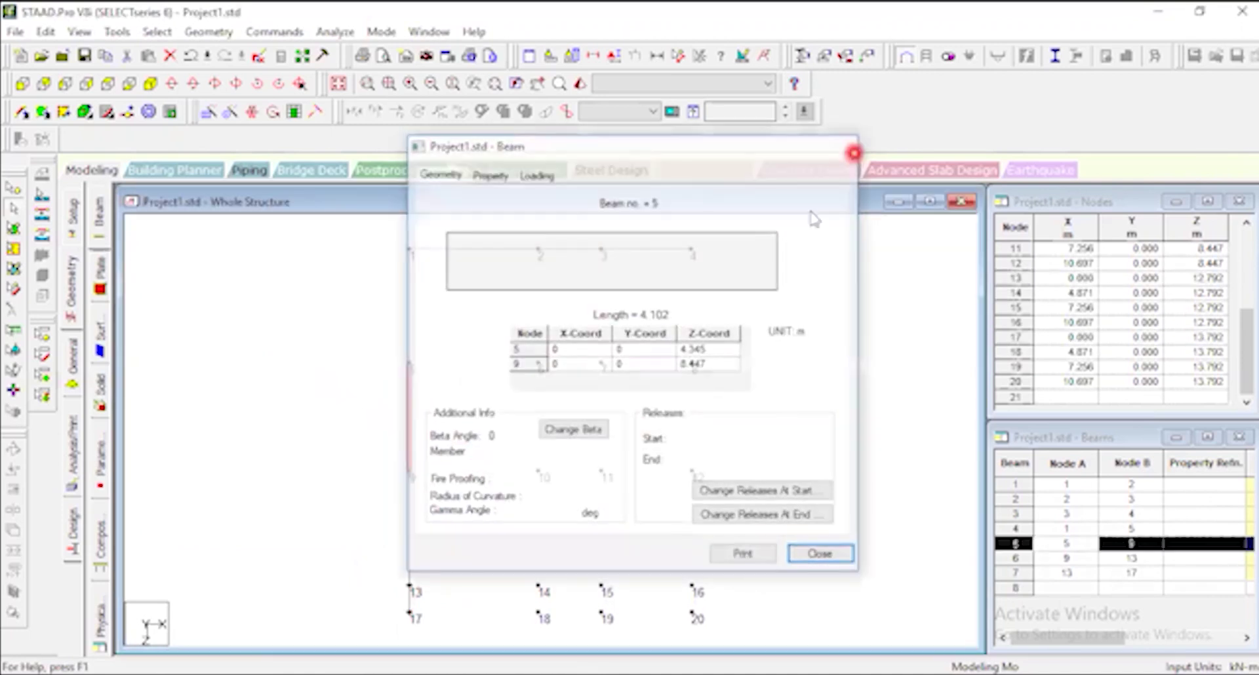
pyautogui.click(471, 486)
pyautogui.click(419, 523)
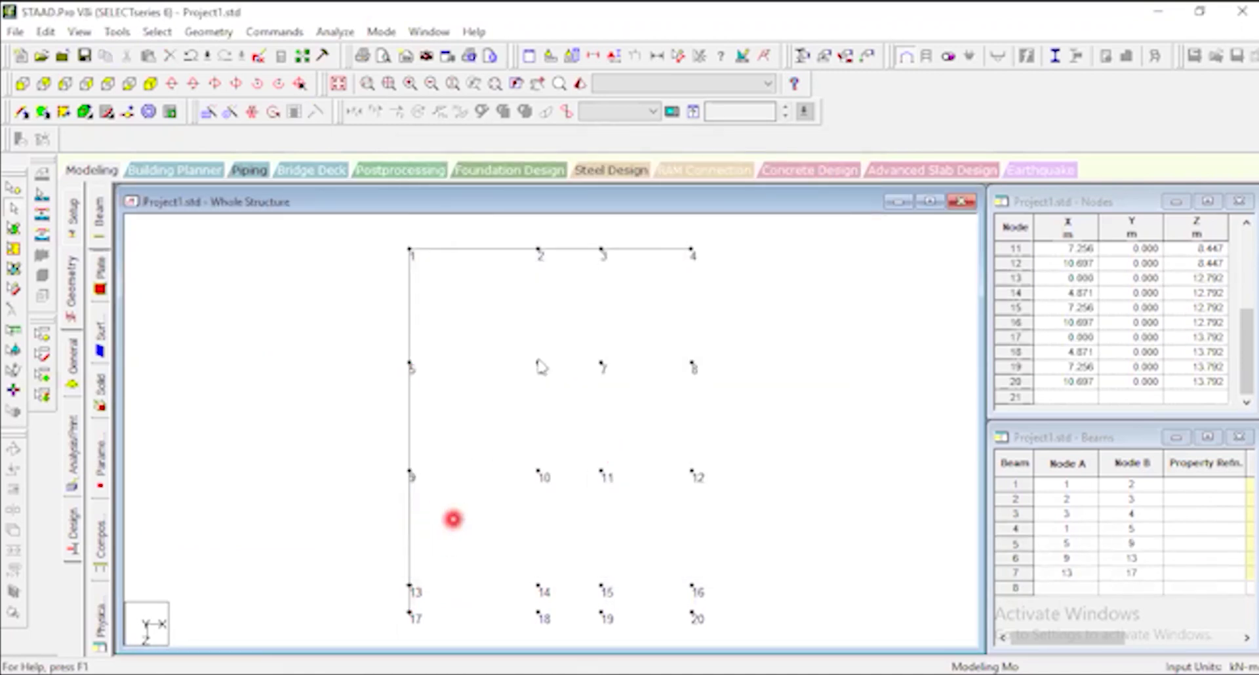
pyautogui.scroll(-1, 452, 517)
pyautogui.click(413, 328)
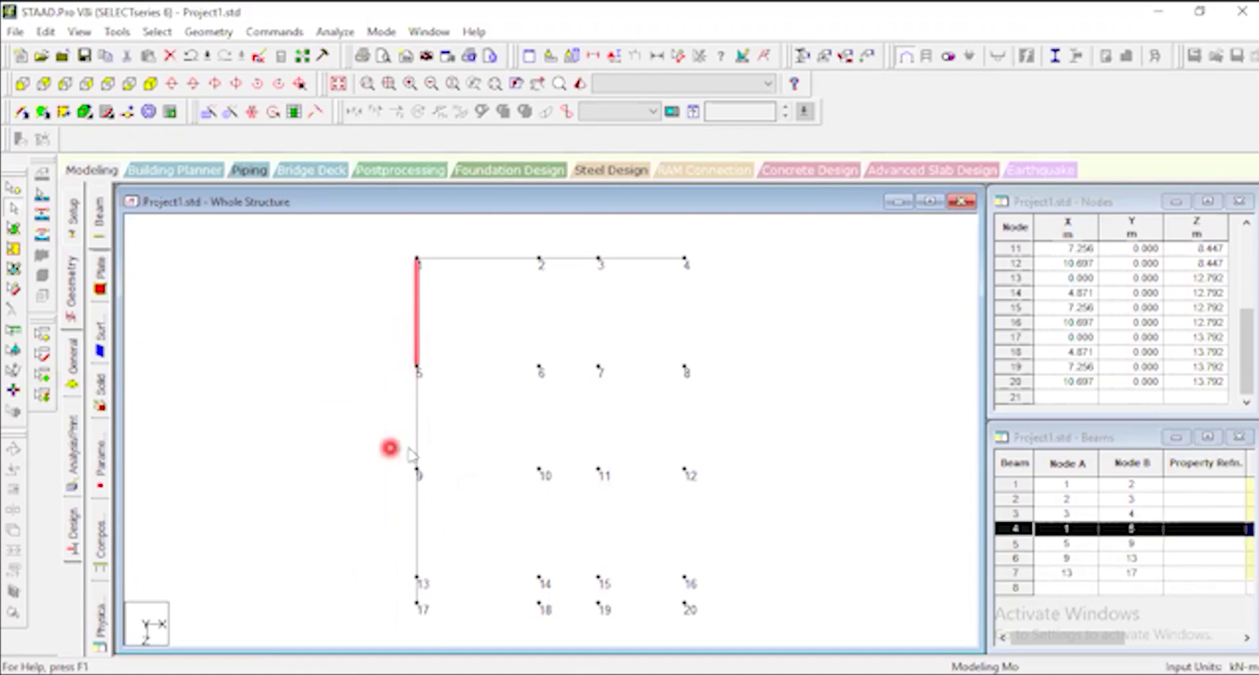
pyautogui.click(417, 451)
pyautogui.click(416, 514)
pyautogui.doubleClick(420, 594)
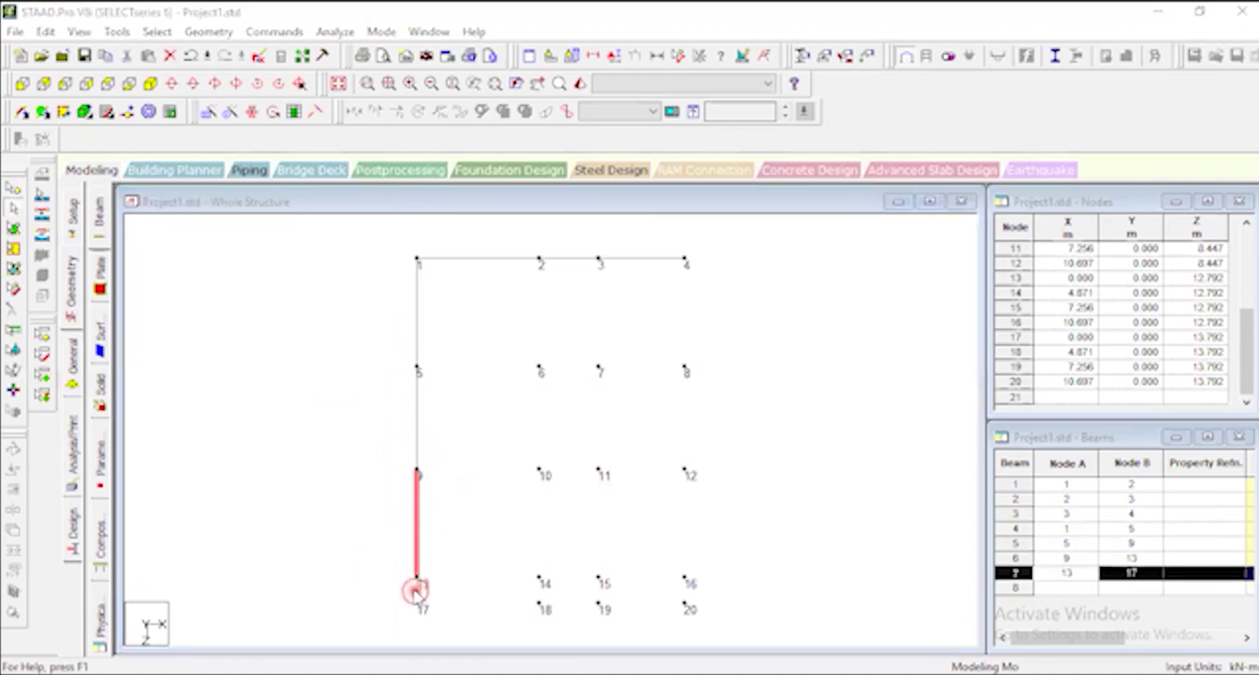
pyautogui.click(846, 145)
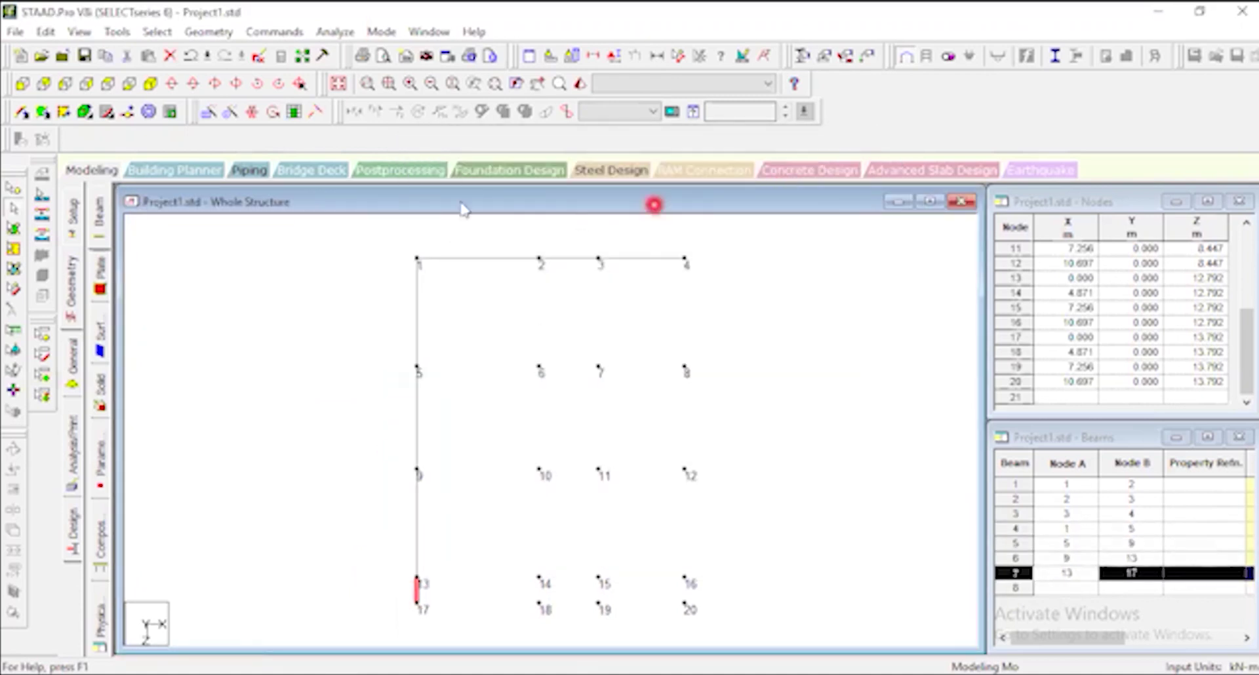
# Add a beam straight from node 5 to node 8.
pyautogui.click(40, 139)
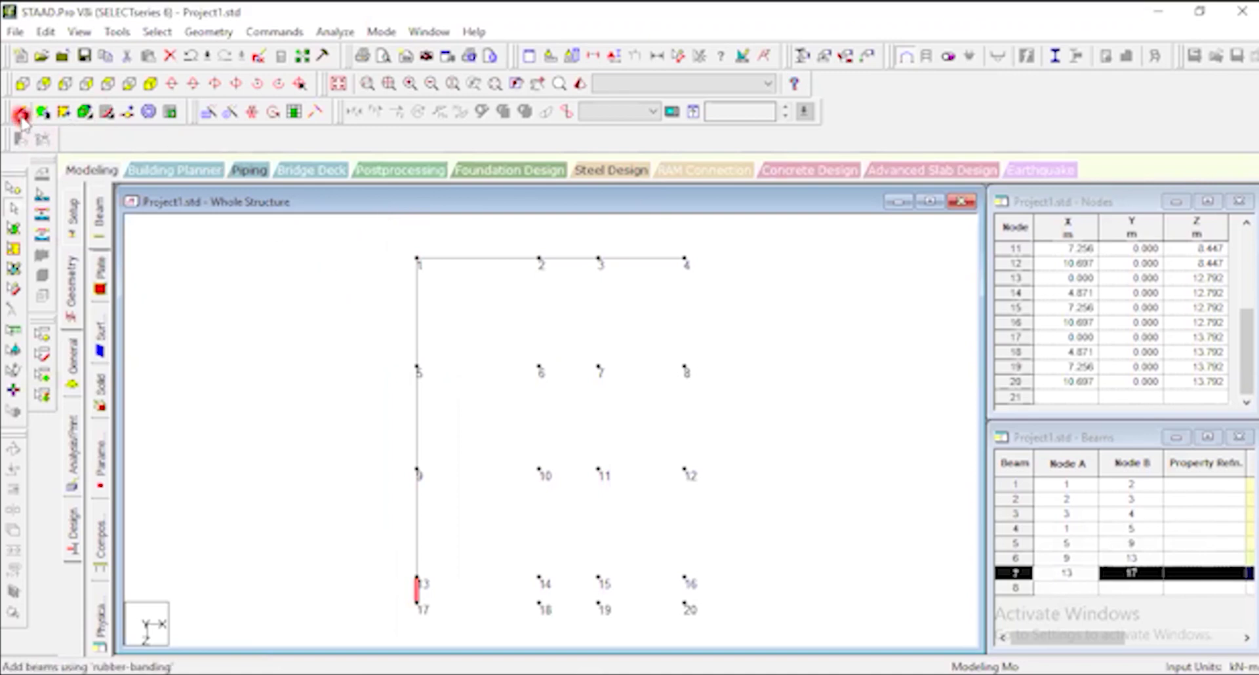
pyautogui.click(416, 368)
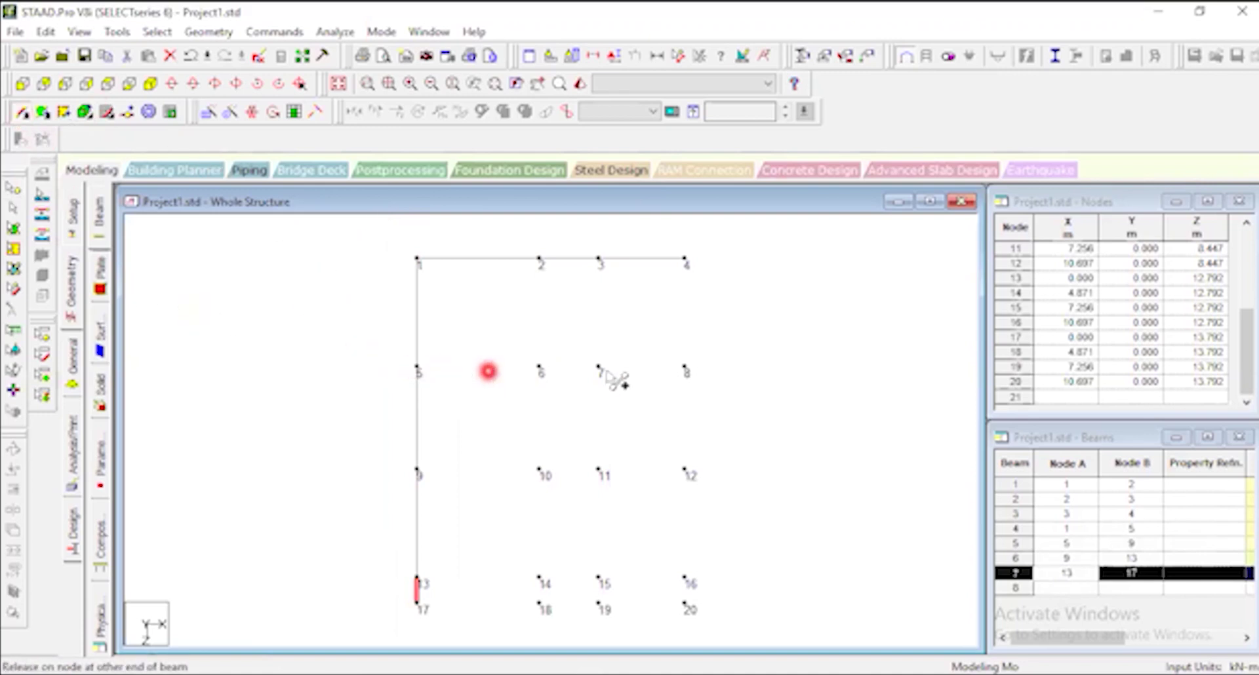
pyautogui.click(686, 367)
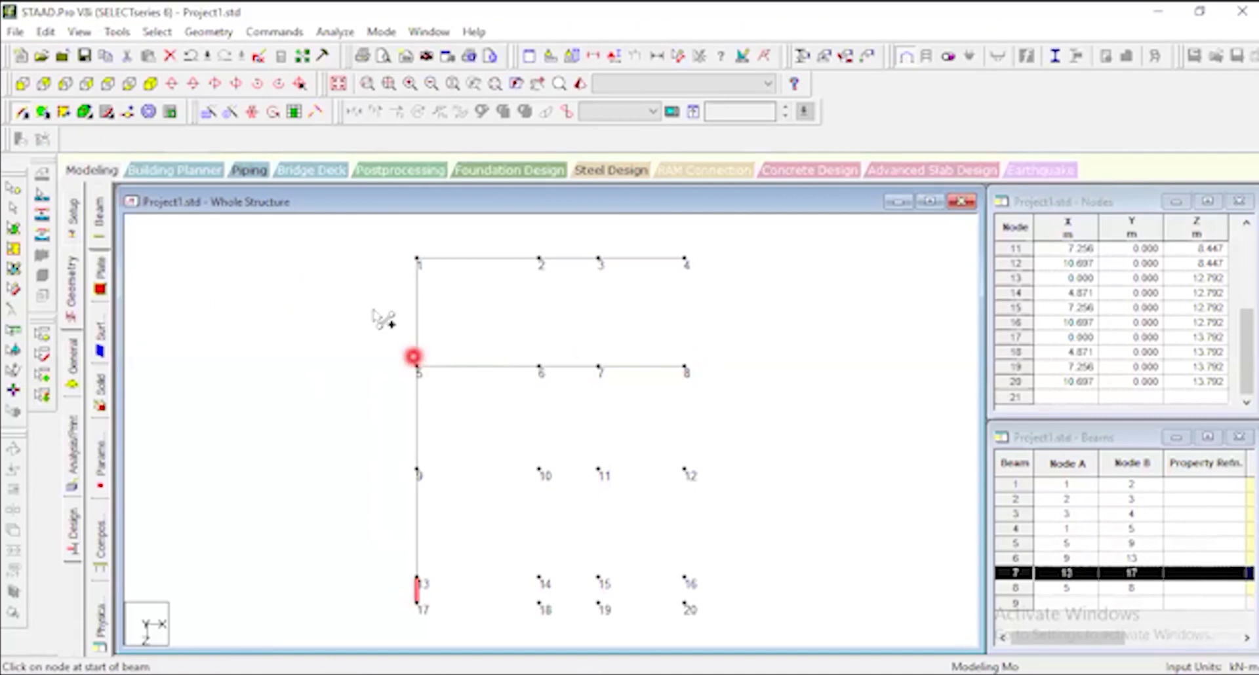
# Break the beam from node 5 to node 8 at nodes 6 and 7, accepting the auto save.
pyautogui.click(12, 209)
pyautogui.click(13, 190)
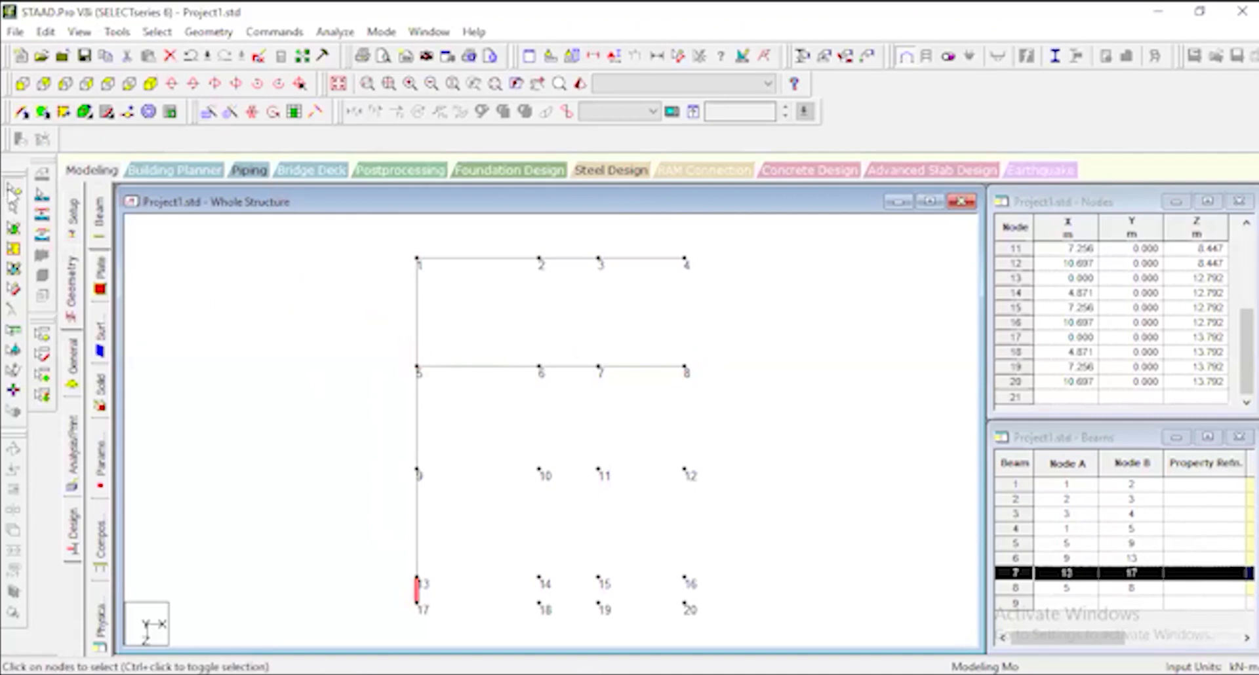
pyautogui.moveTo(523, 346); pyautogui.dragTo(759, 385)
pyautogui.click(217, 39)
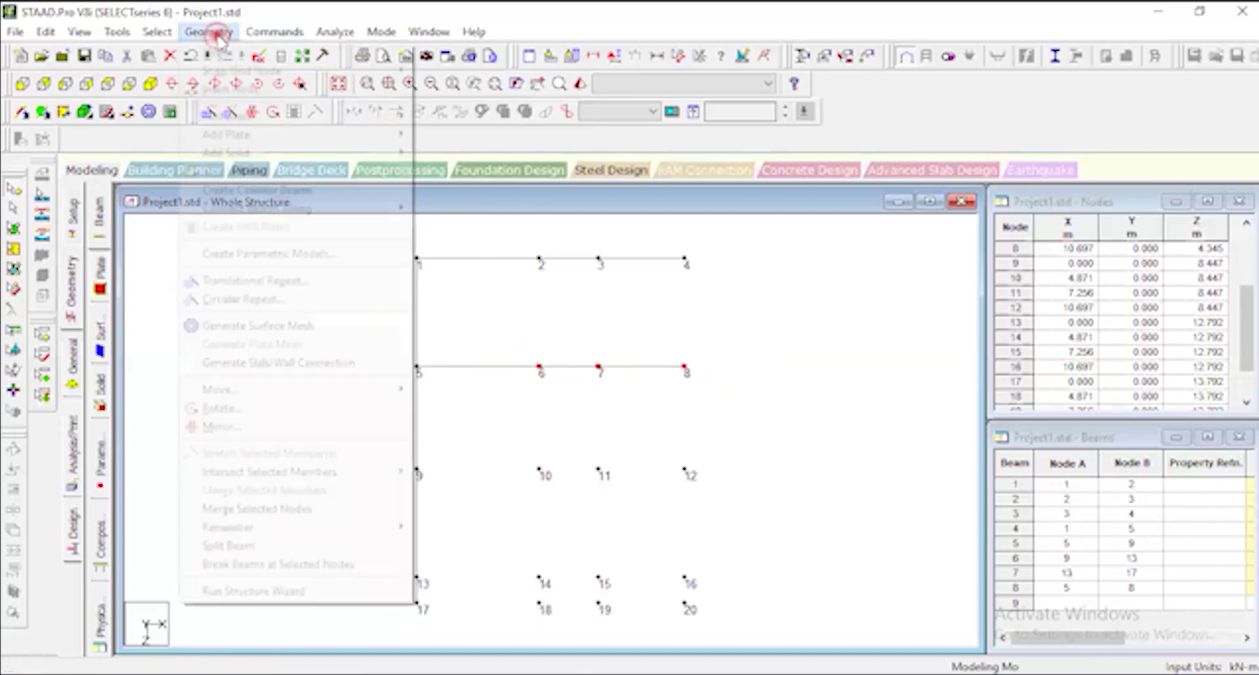
pyautogui.click(388, 565)
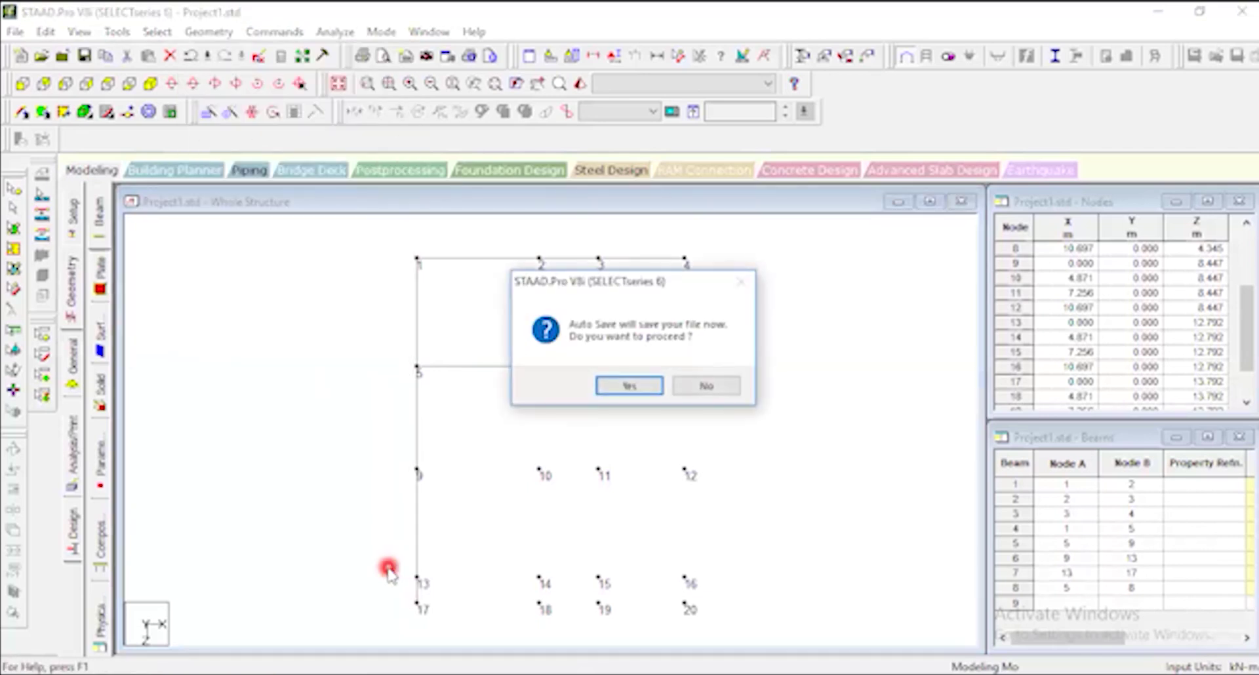
pyautogui.click(636, 386)
pyautogui.click(518, 372)
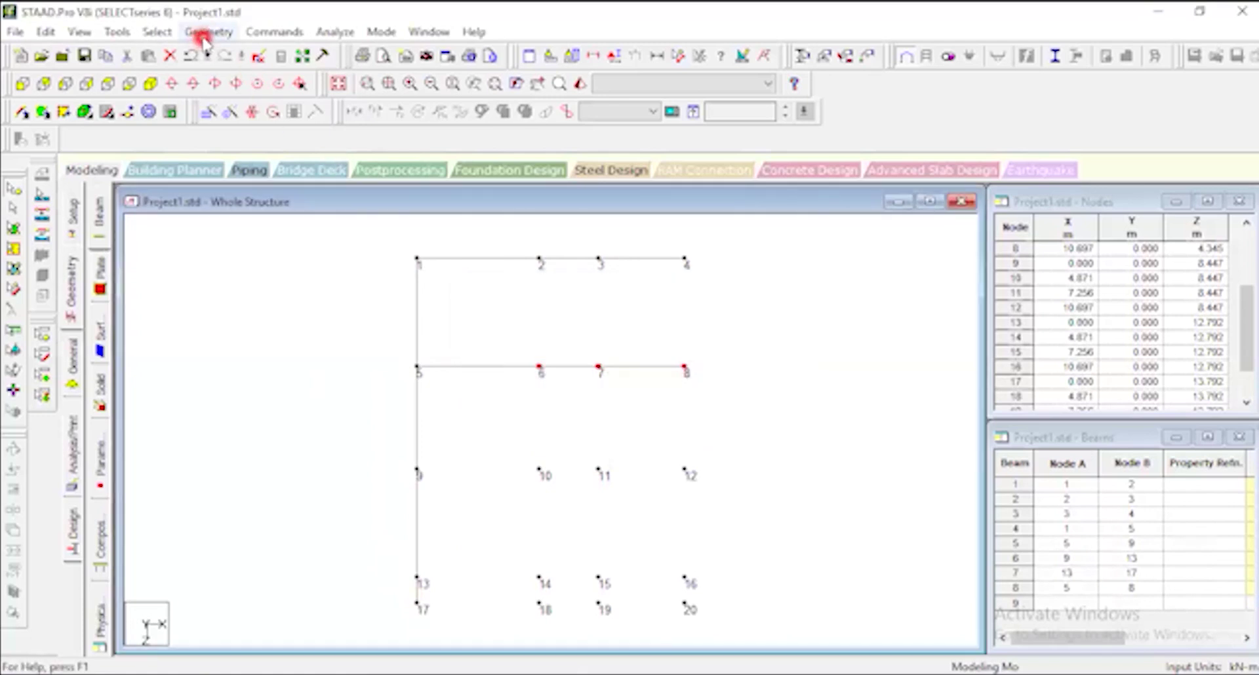
pyautogui.click(208, 31)
pyautogui.click(358, 564)
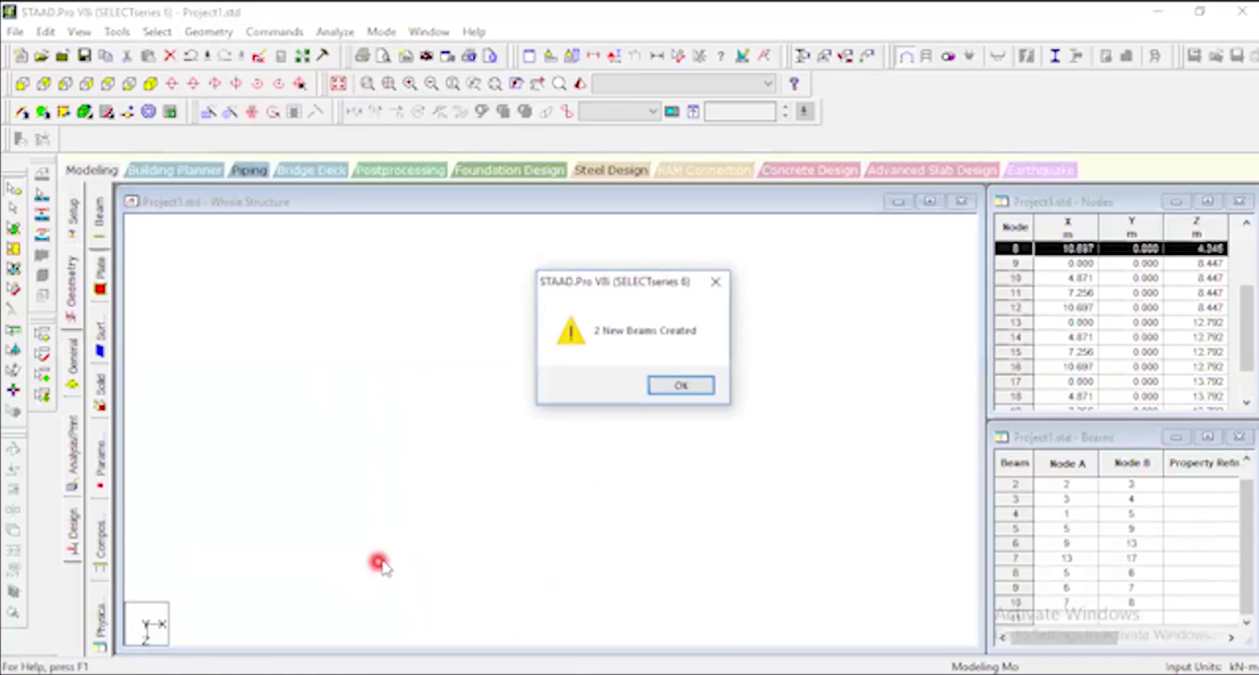
pyautogui.click(699, 404)
# Check the individual beam segments between nodes 5, 6, 7 and 8.
pyautogui.click(18, 214)
pyautogui.click(569, 366)
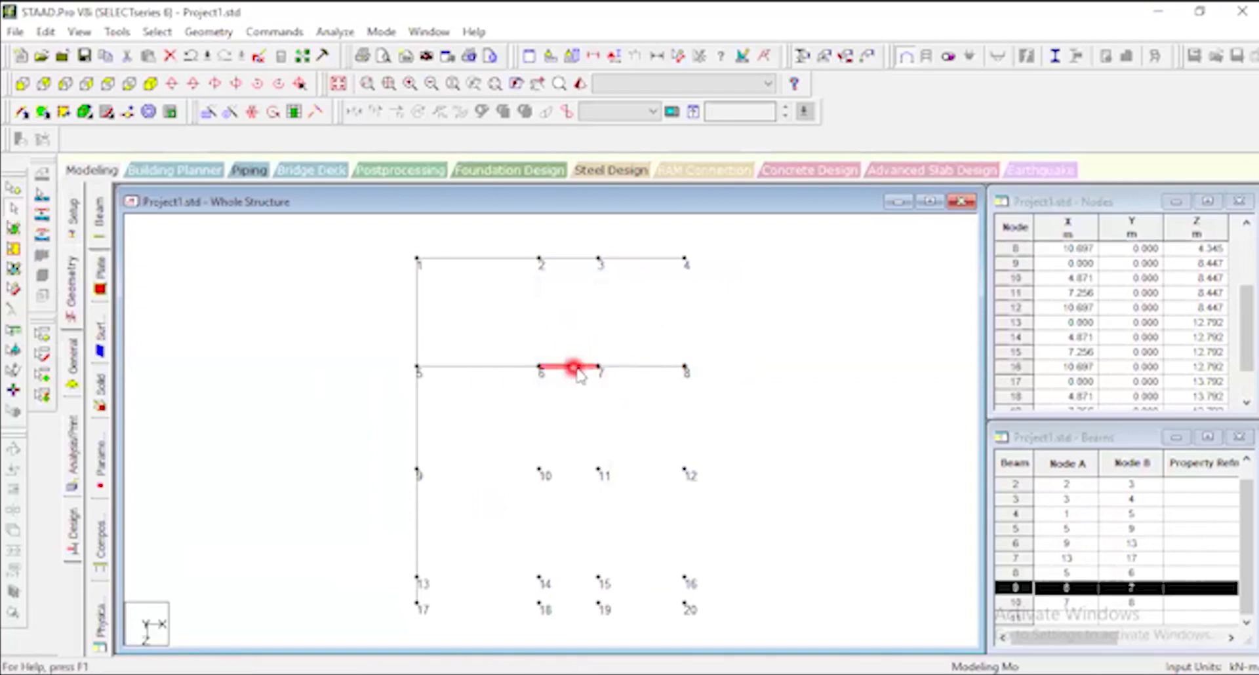
pyautogui.click(648, 367)
pyautogui.click(478, 366)
pyautogui.click(594, 367)
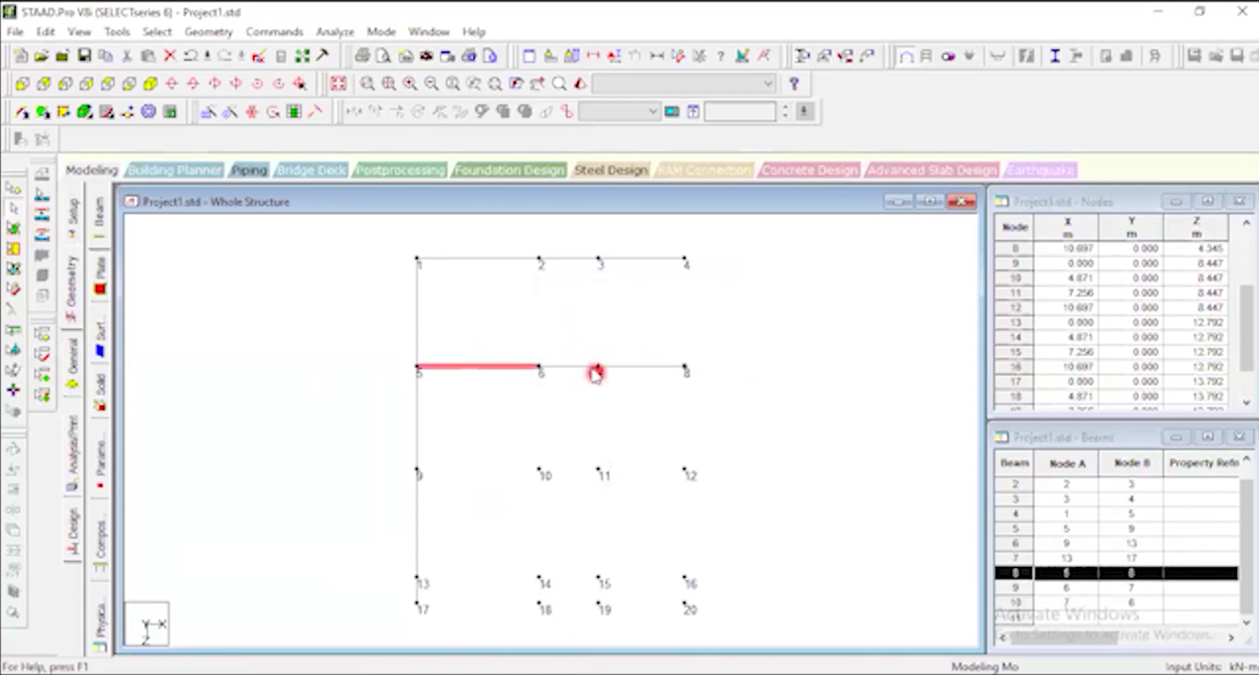
pyautogui.click(658, 366)
pyautogui.click(775, 331)
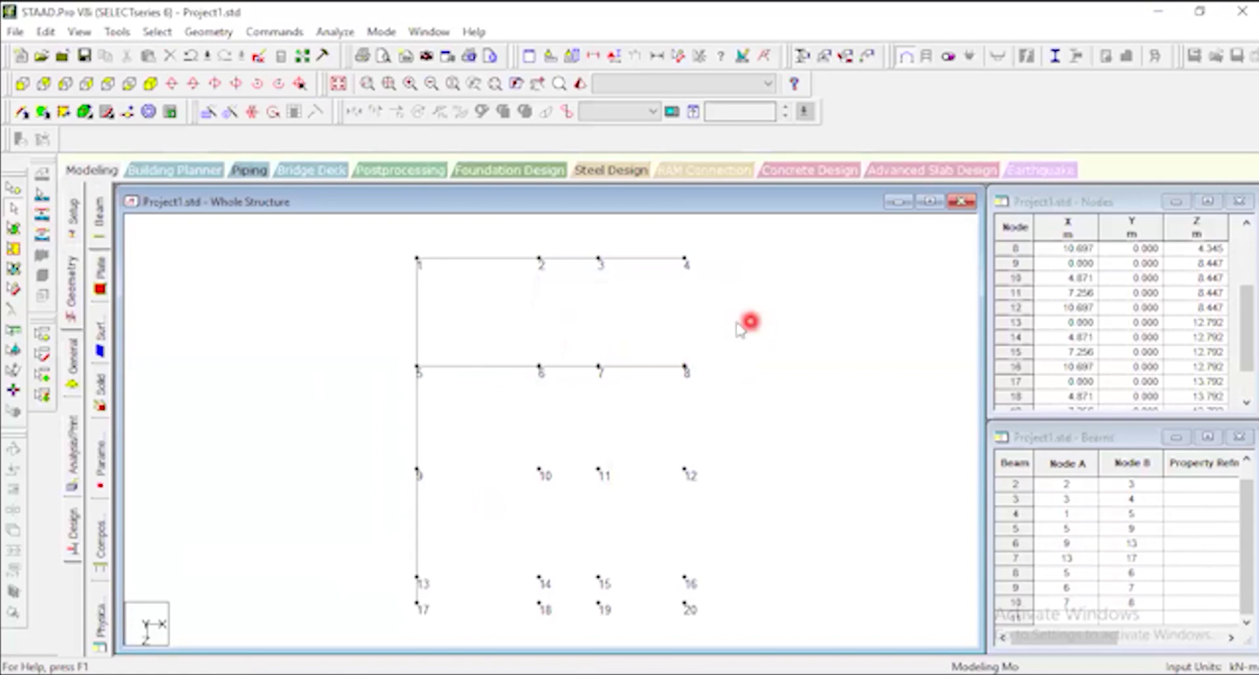
pyautogui.scroll(-1, 505, 335)
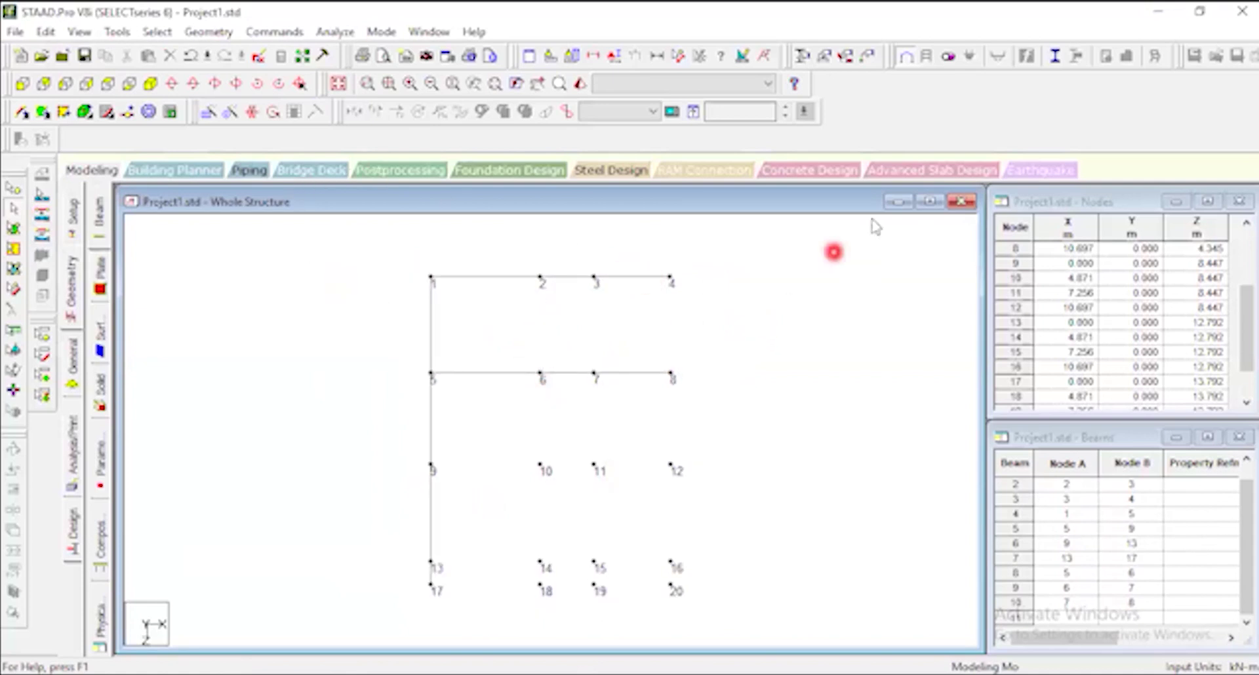
pyautogui.click(804, 52)
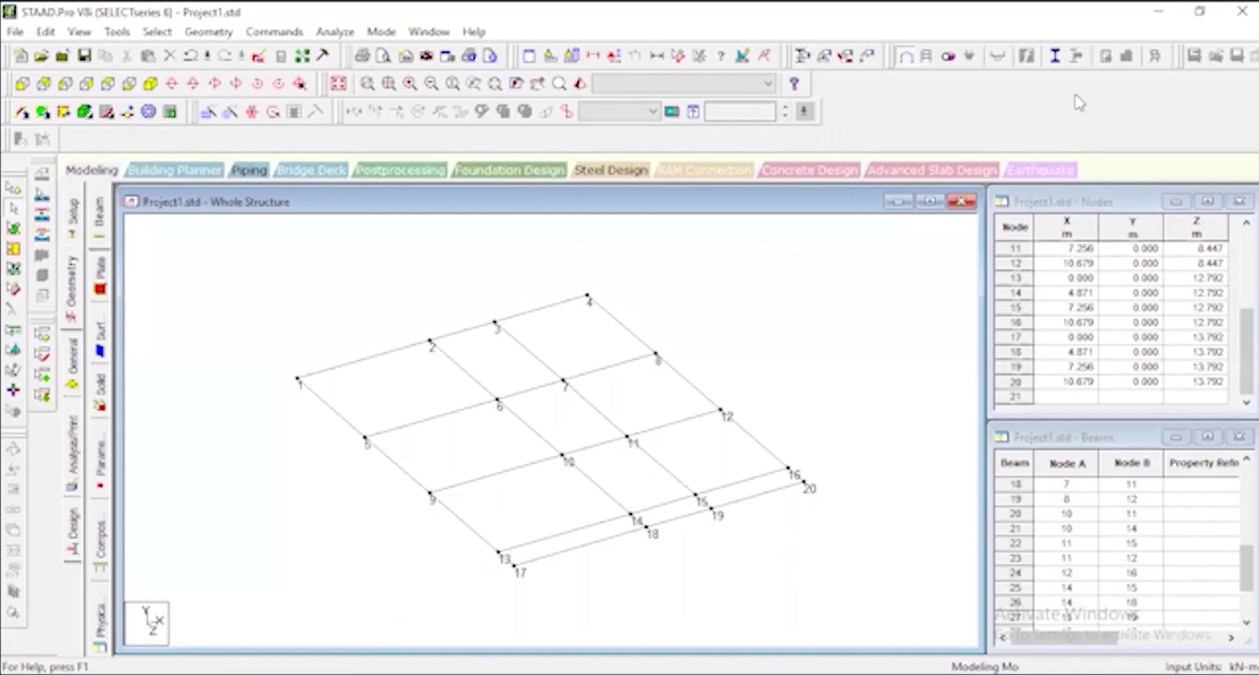
# Turn on beam number labels for the whole structure in isometric view.
pyautogui.click(109, 85)
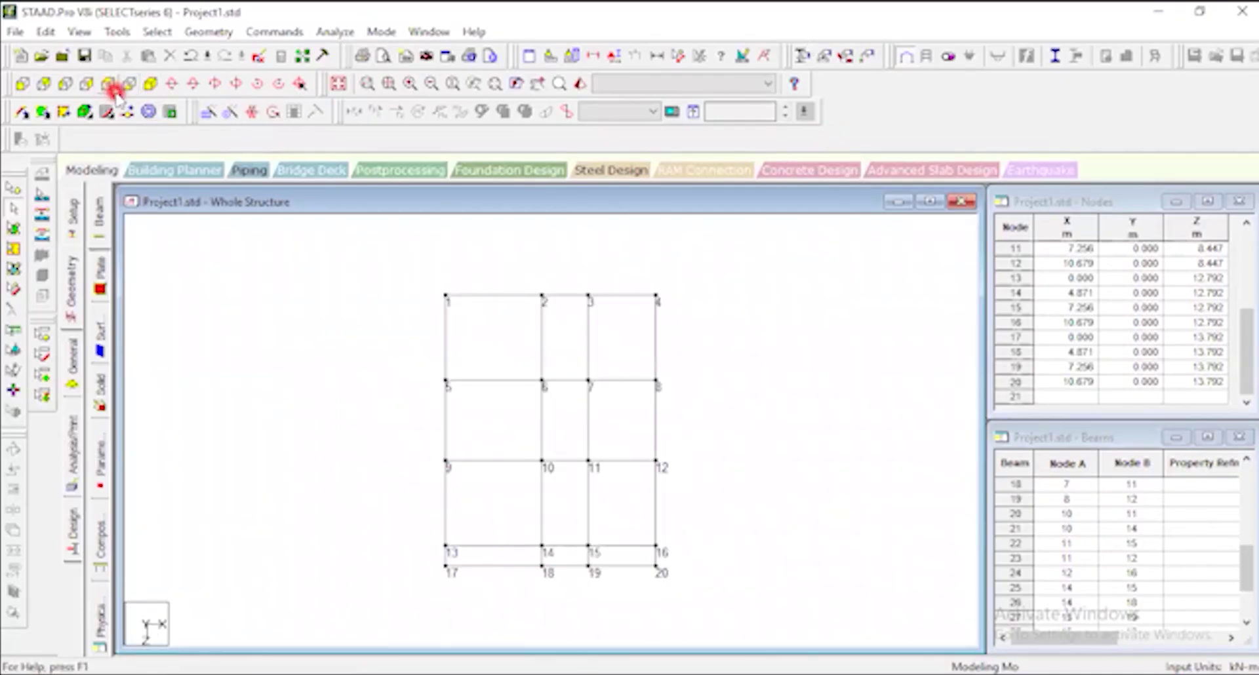
pyautogui.click(150, 83)
pyautogui.rightClick(780, 326)
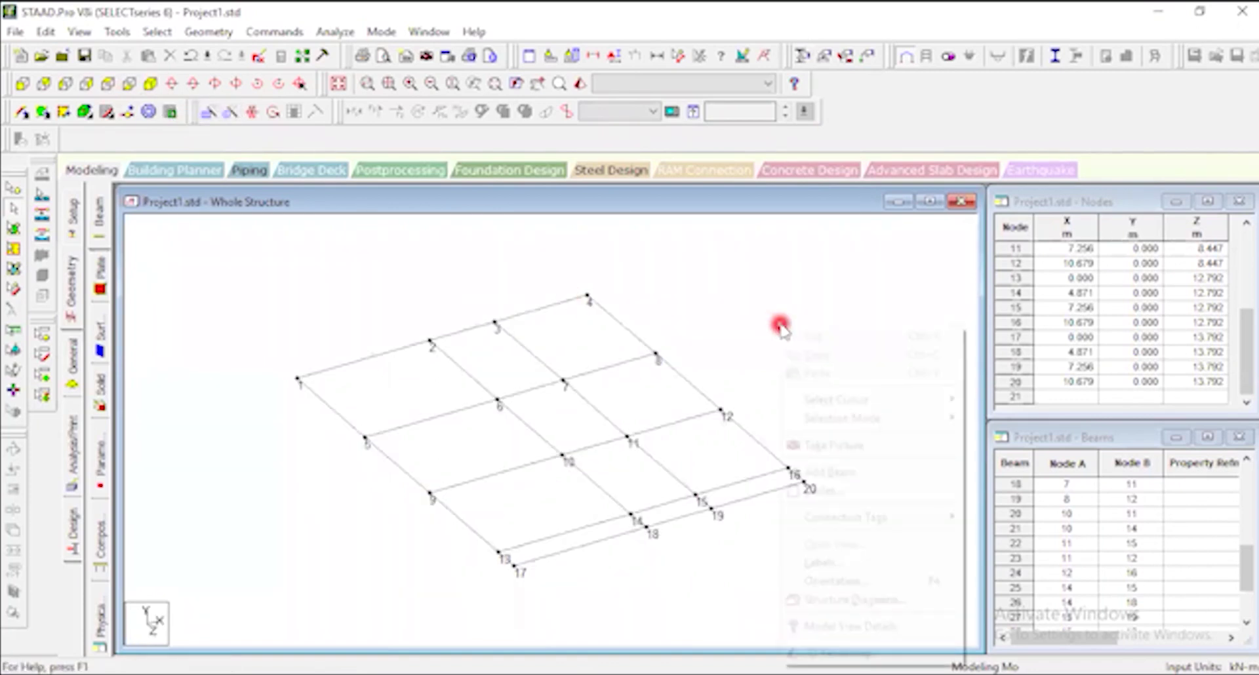
pyautogui.click(875, 565)
pyautogui.click(450, 245)
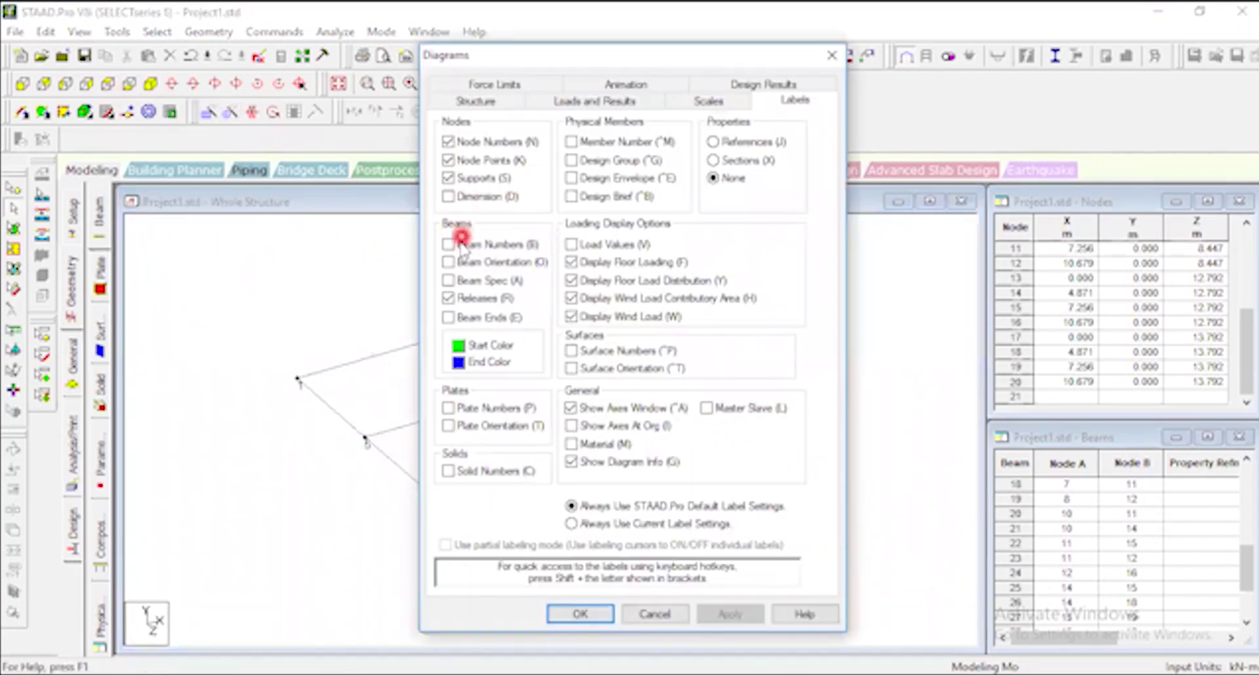
pyautogui.click(729, 614)
pyautogui.click(579, 614)
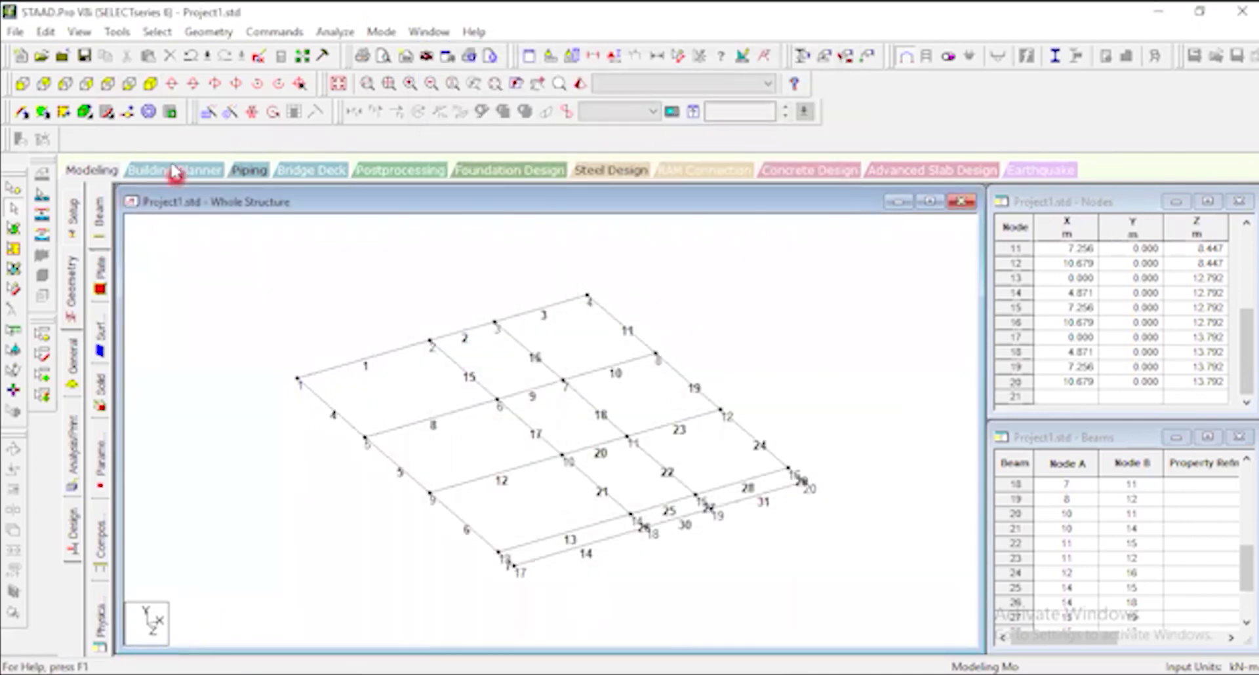
# Review the numbered beam grid in plan and isometric views, finishing in plan view.
pyautogui.click(111, 86)
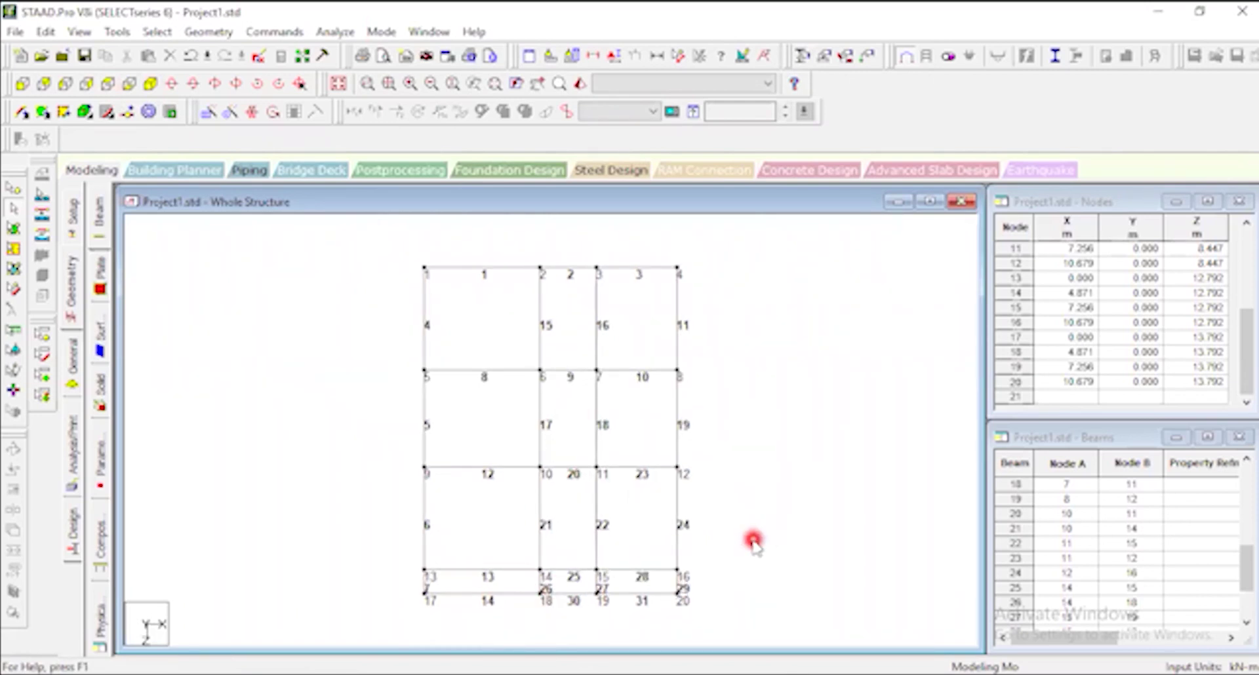
pyautogui.click(150, 84)
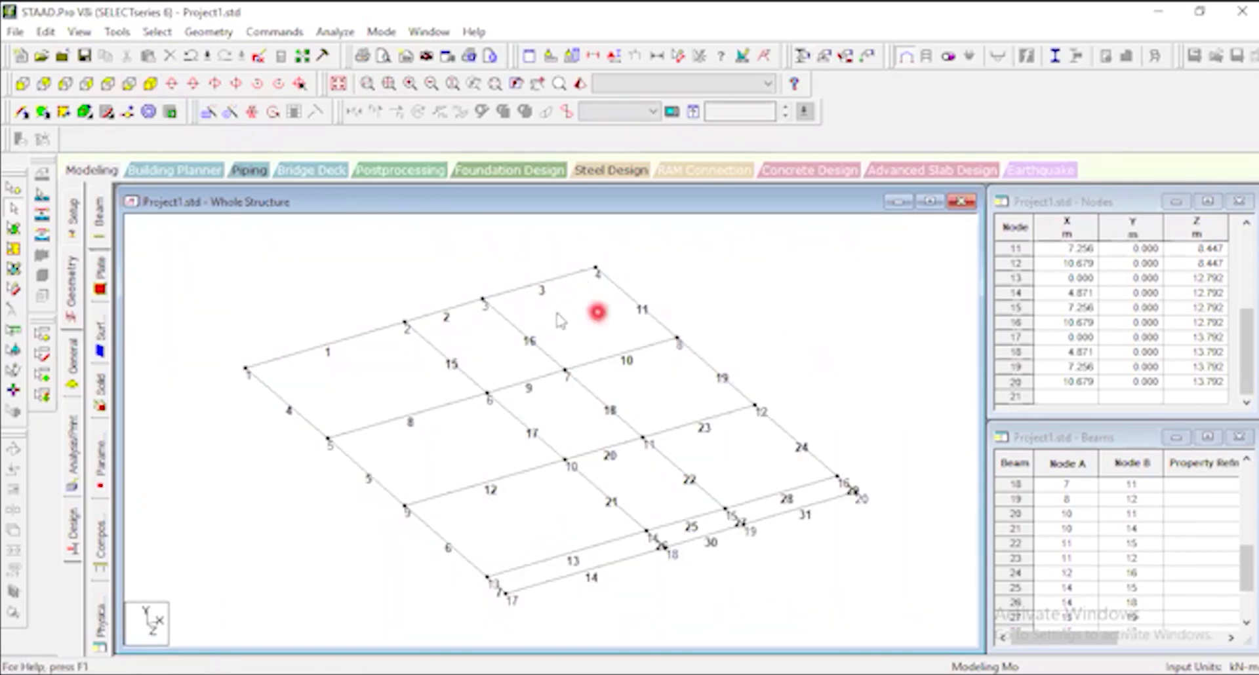
pyautogui.scroll(3, 523, 318)
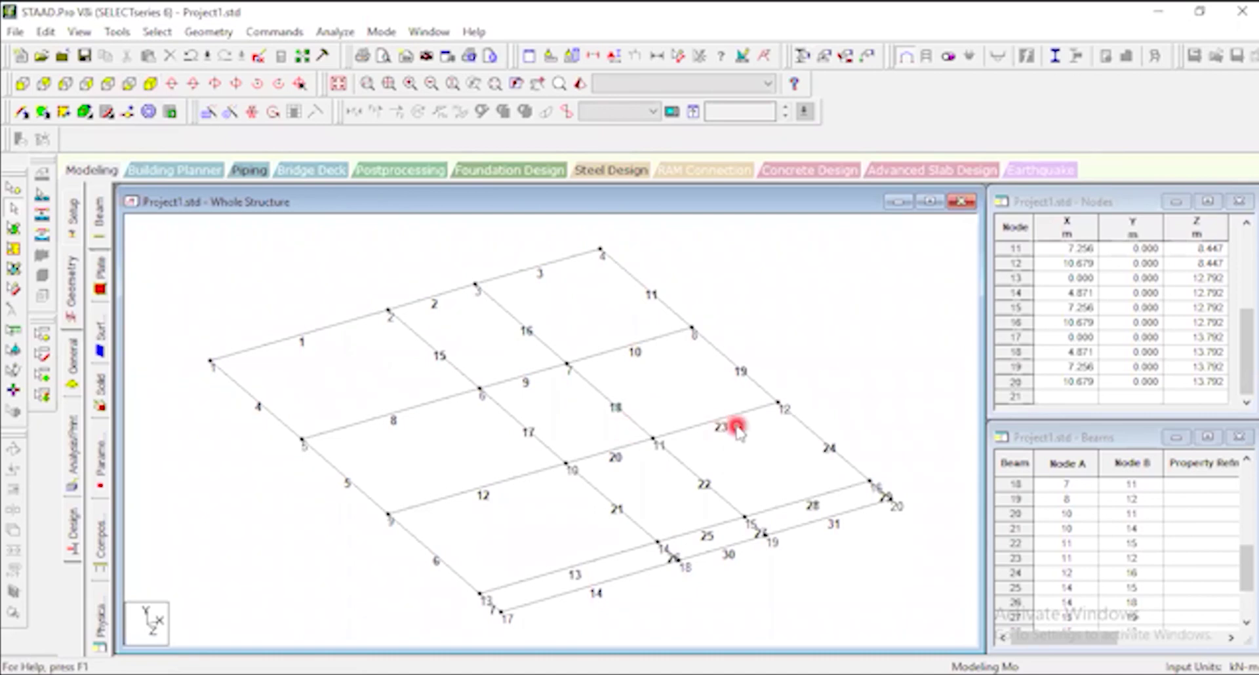
pyautogui.scroll(-1, 728, 433)
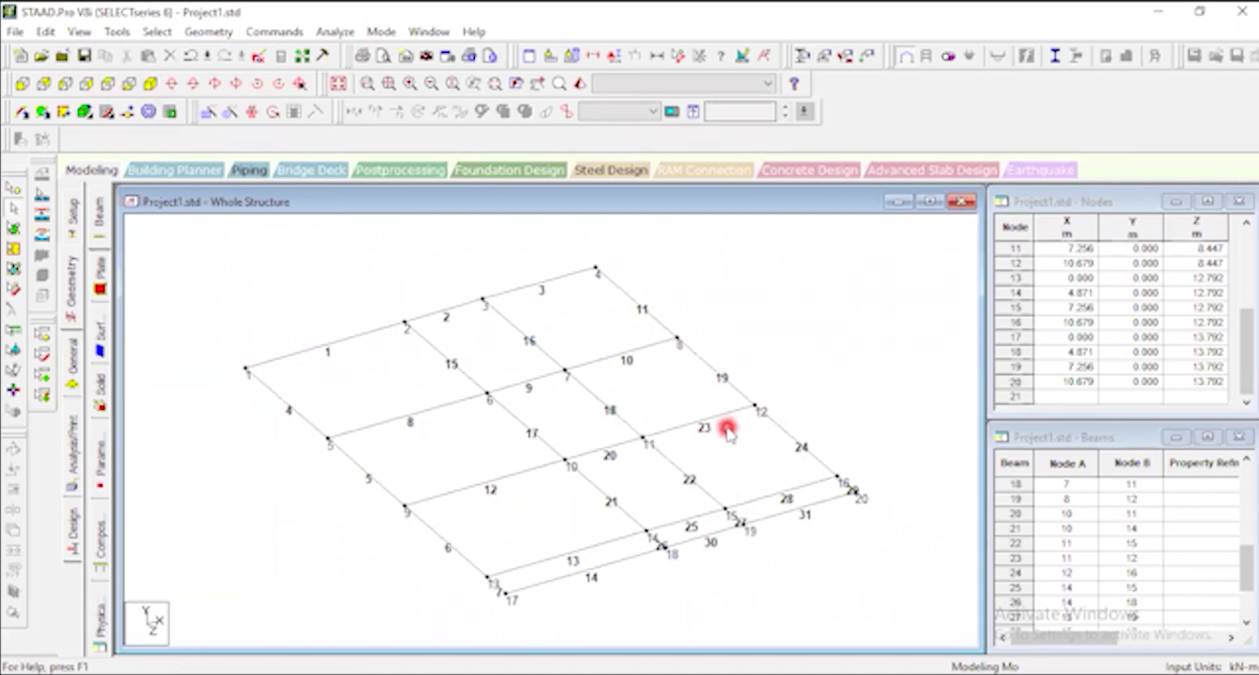
pyautogui.click(112, 82)
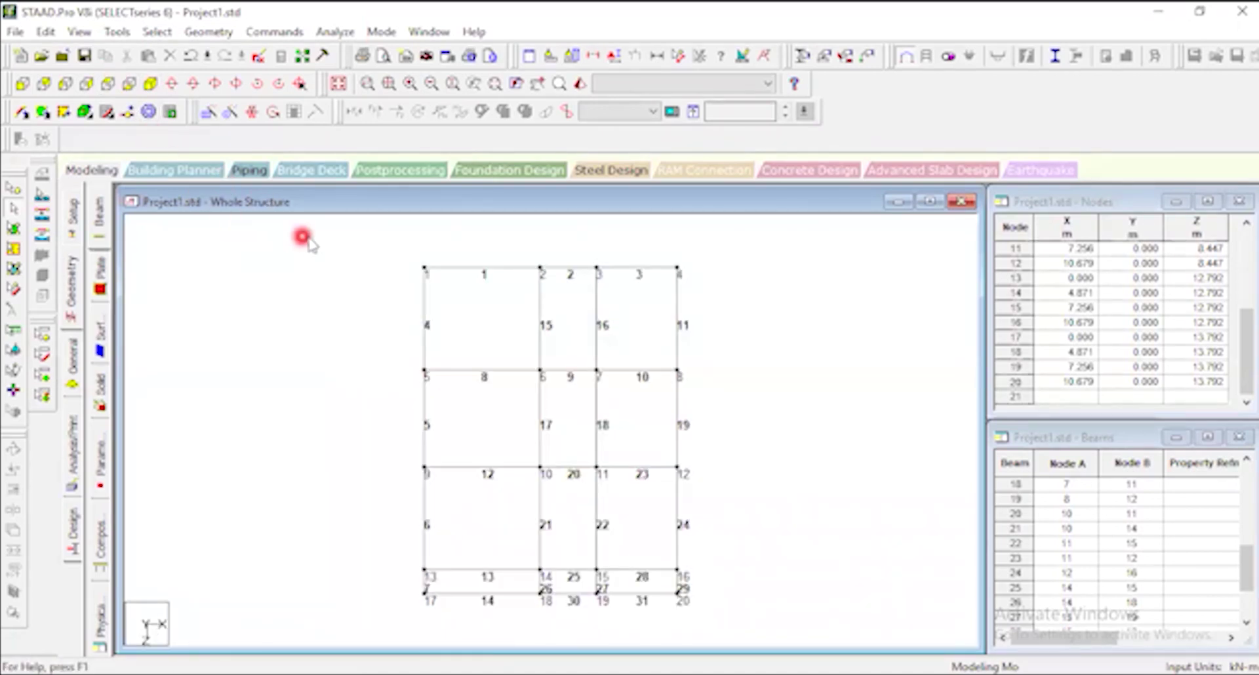
# Repeat the whole beam grid upward along Y in 3 linked steps, with a first spacing of 3.5 m and the others 3 m.
pyautogui.moveTo(372, 243)
pyautogui.mouseDown()
pyautogui.moveTo(683, 478)
pyautogui.moveTo(768, 590)
pyautogui.mouseUp()
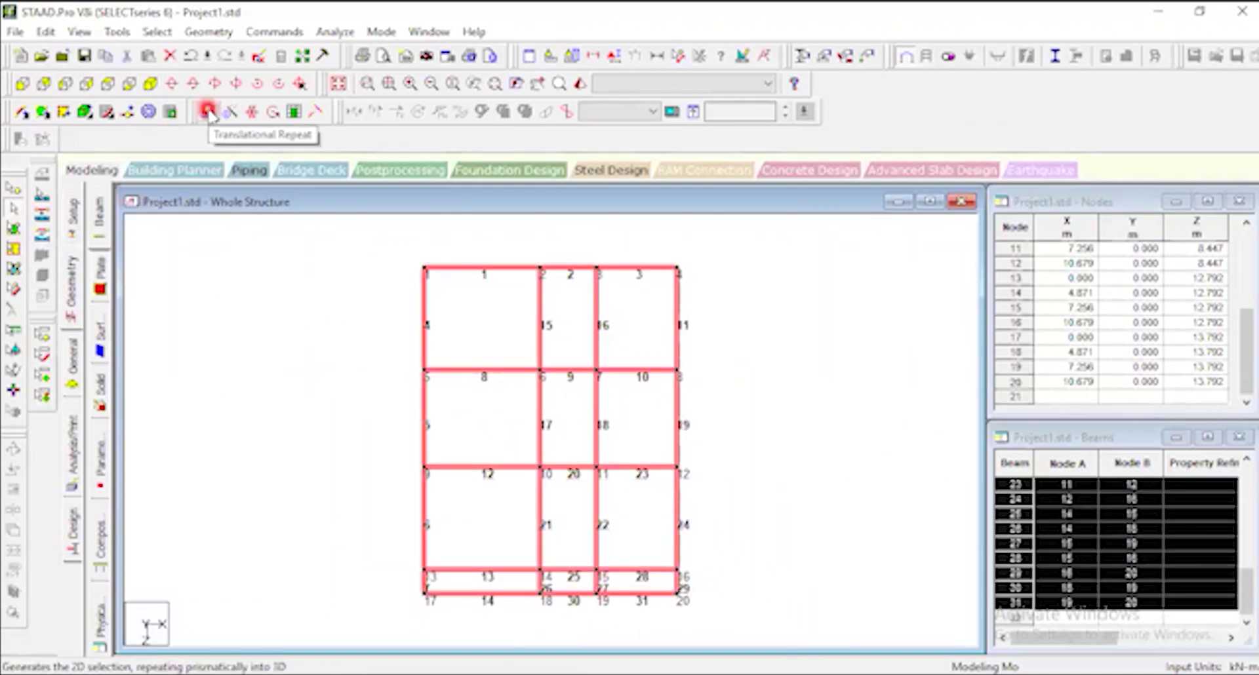
pyautogui.click(208, 32)
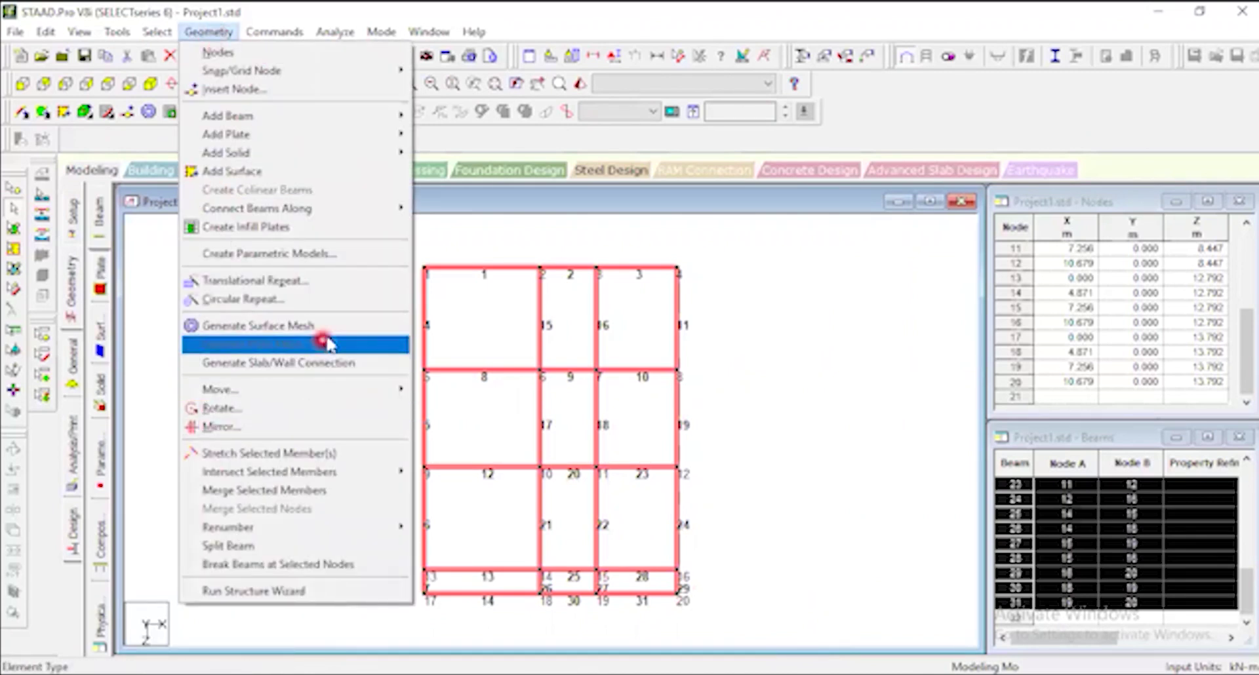
pyautogui.click(348, 281)
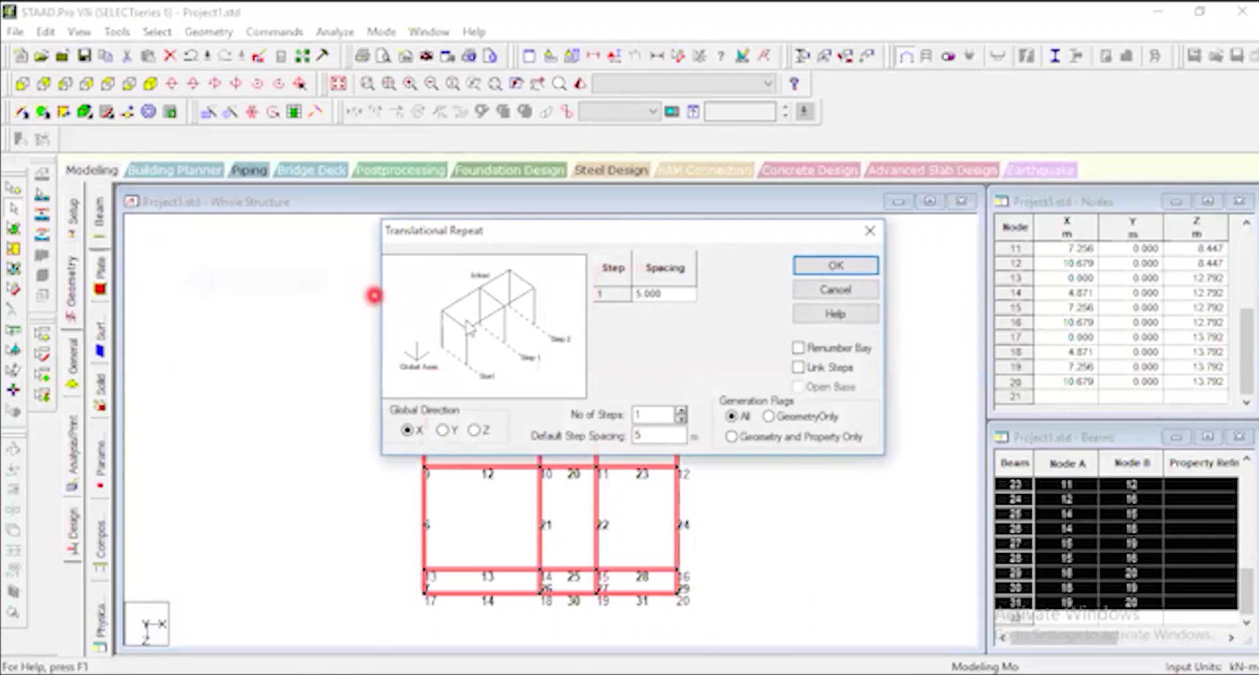
pyautogui.moveTo(782, 231); pyautogui.dragTo(1103, 104)
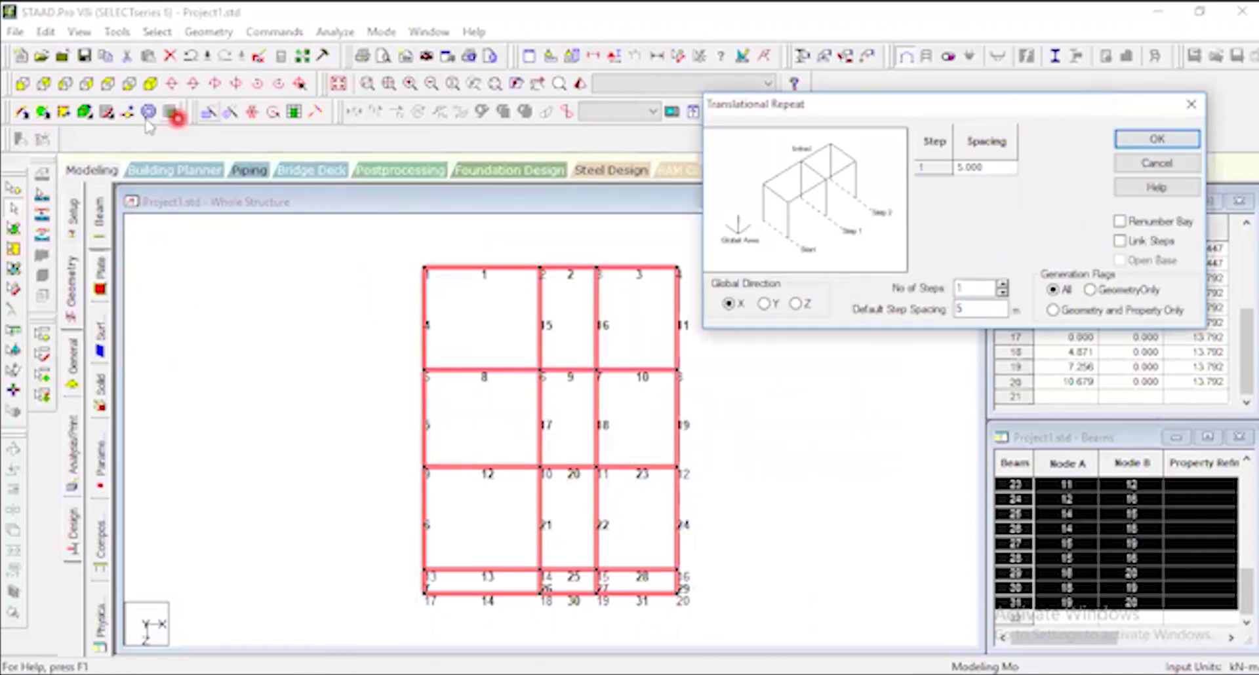
pyautogui.click(151, 85)
pyautogui.click(580, 416)
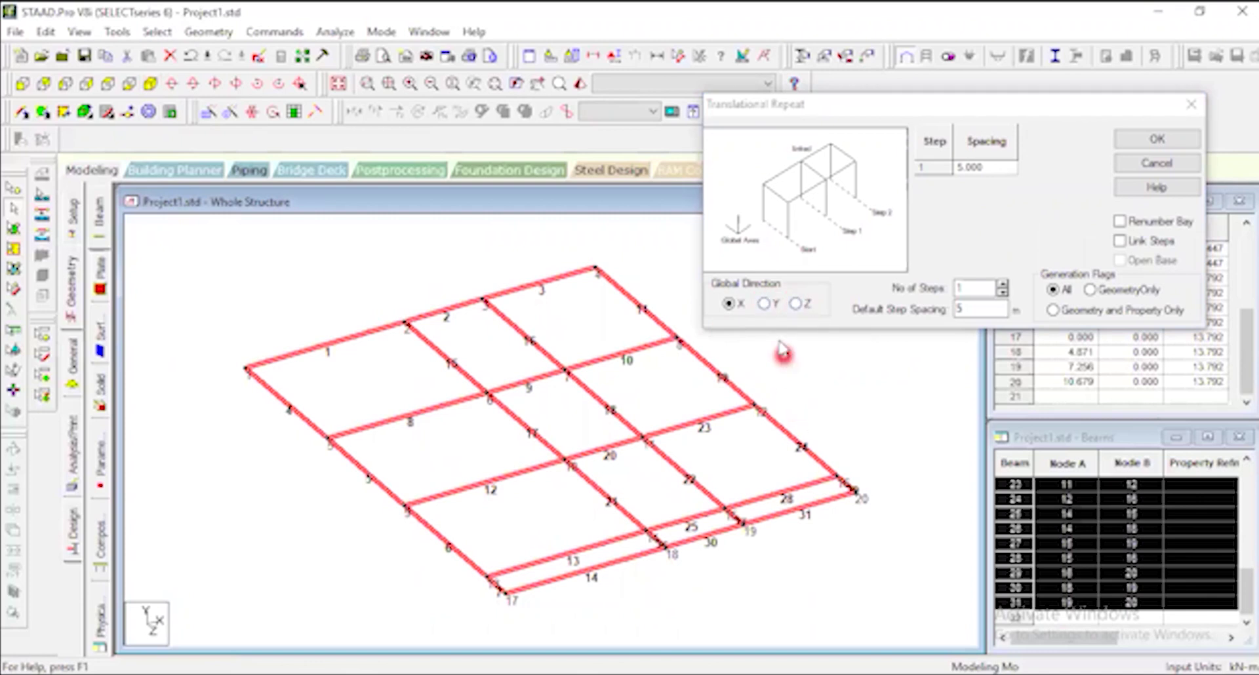
pyautogui.click(772, 303)
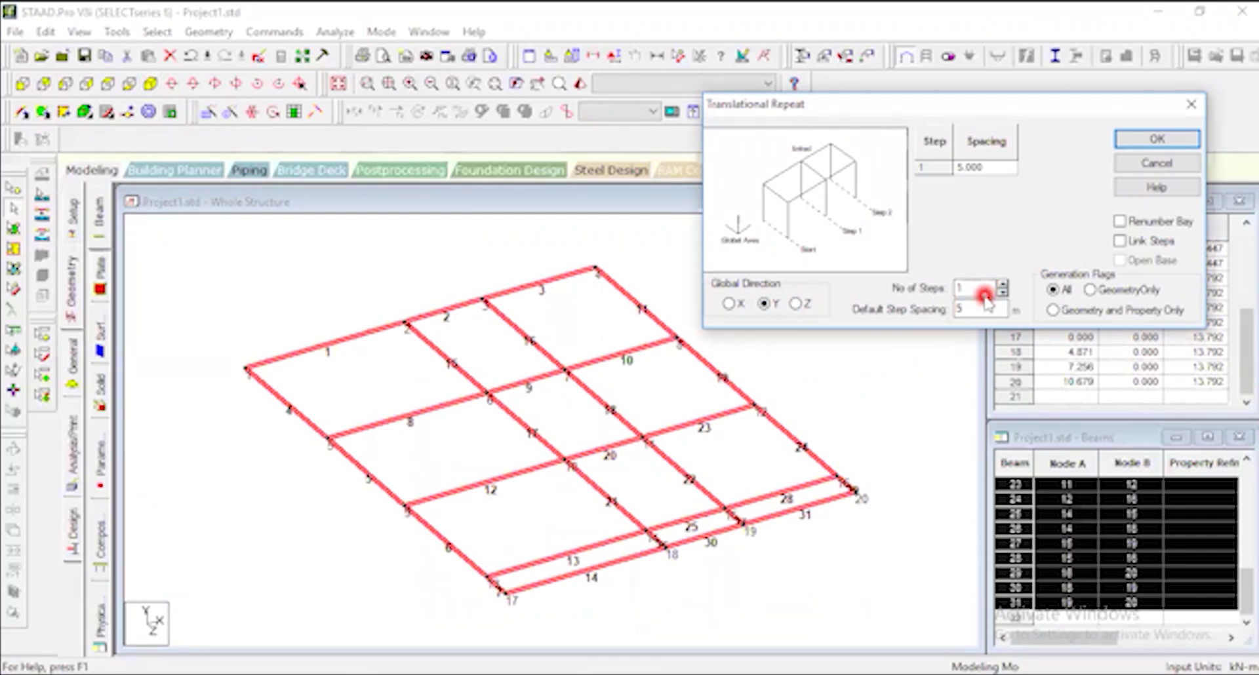
pyautogui.moveTo(982, 295)
pyautogui.mouseDown()
pyautogui.moveTo(952, 288)
pyautogui.moveTo(965, 307)
pyautogui.mouseUp()
pyautogui.write('33')
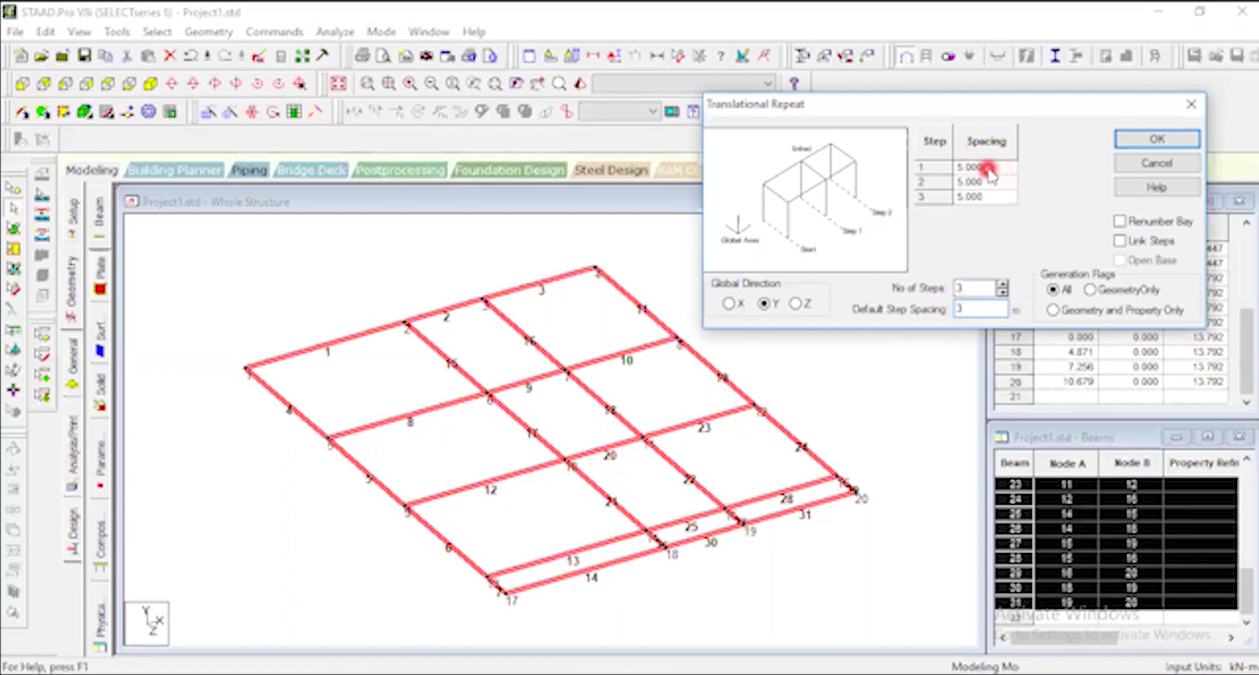
pyautogui.click(991, 172)
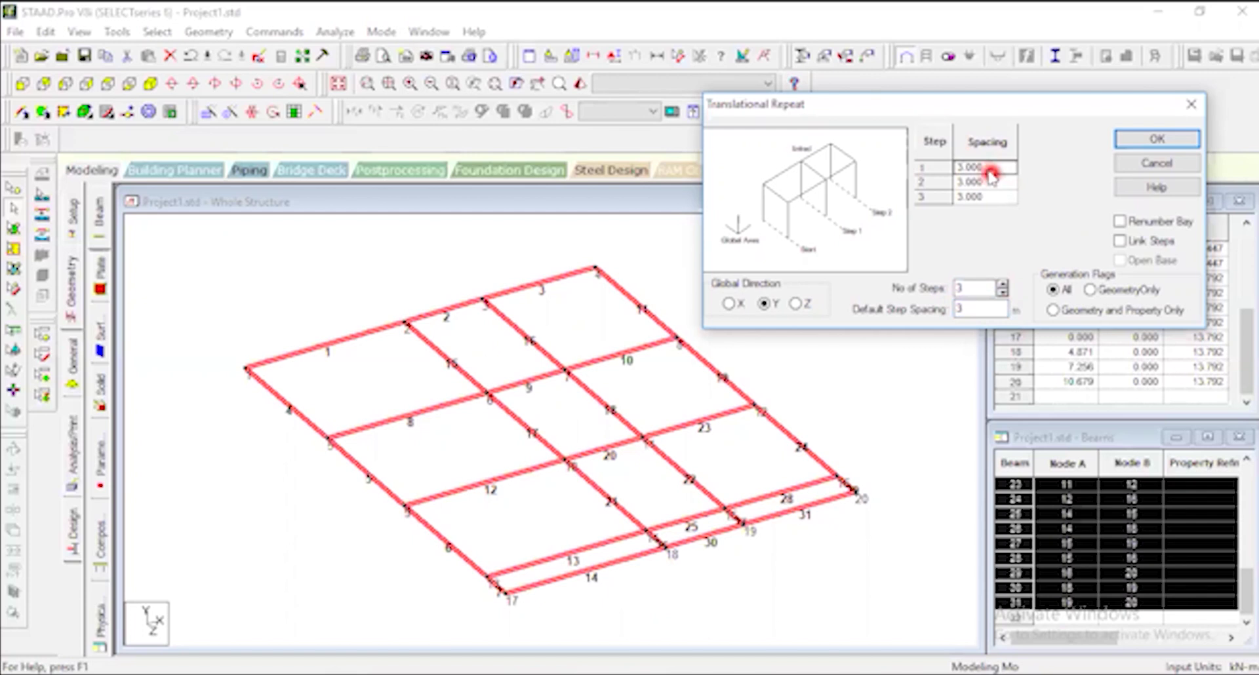
pyautogui.moveTo(991, 168)
pyautogui.mouseDown()
pyautogui.moveTo(970, 167)
pyautogui.moveTo(1008, 163)
pyautogui.mouseUp()
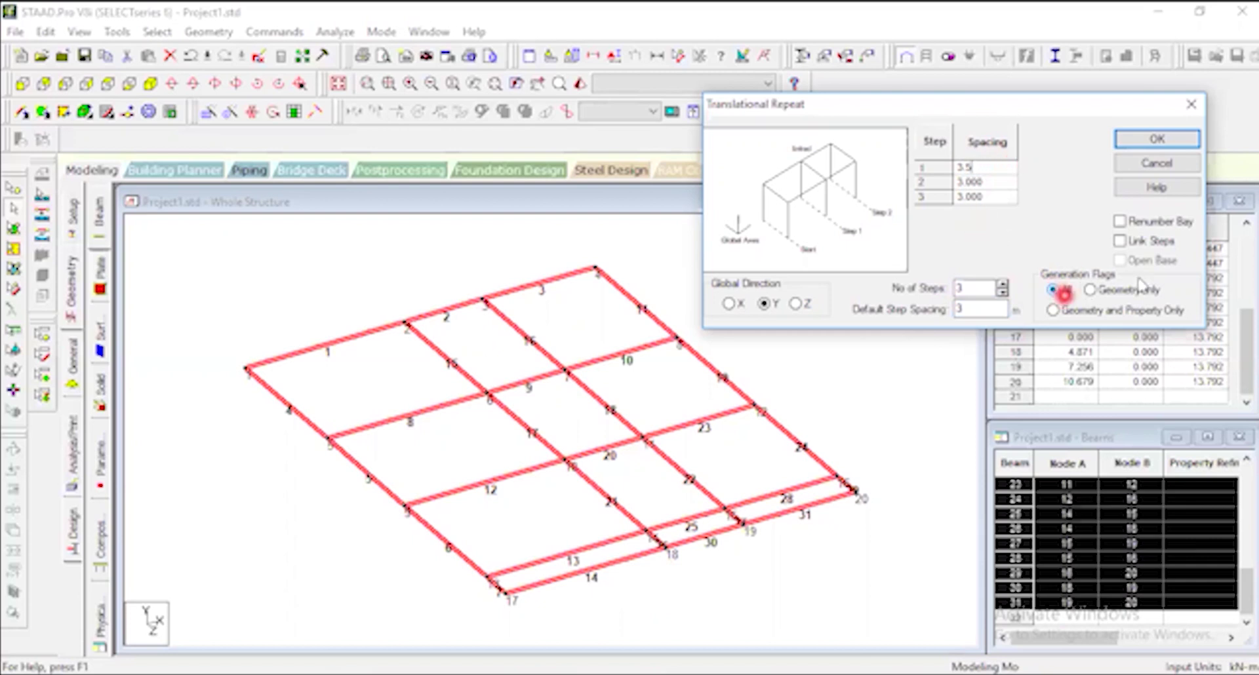
pyautogui.click(1157, 139)
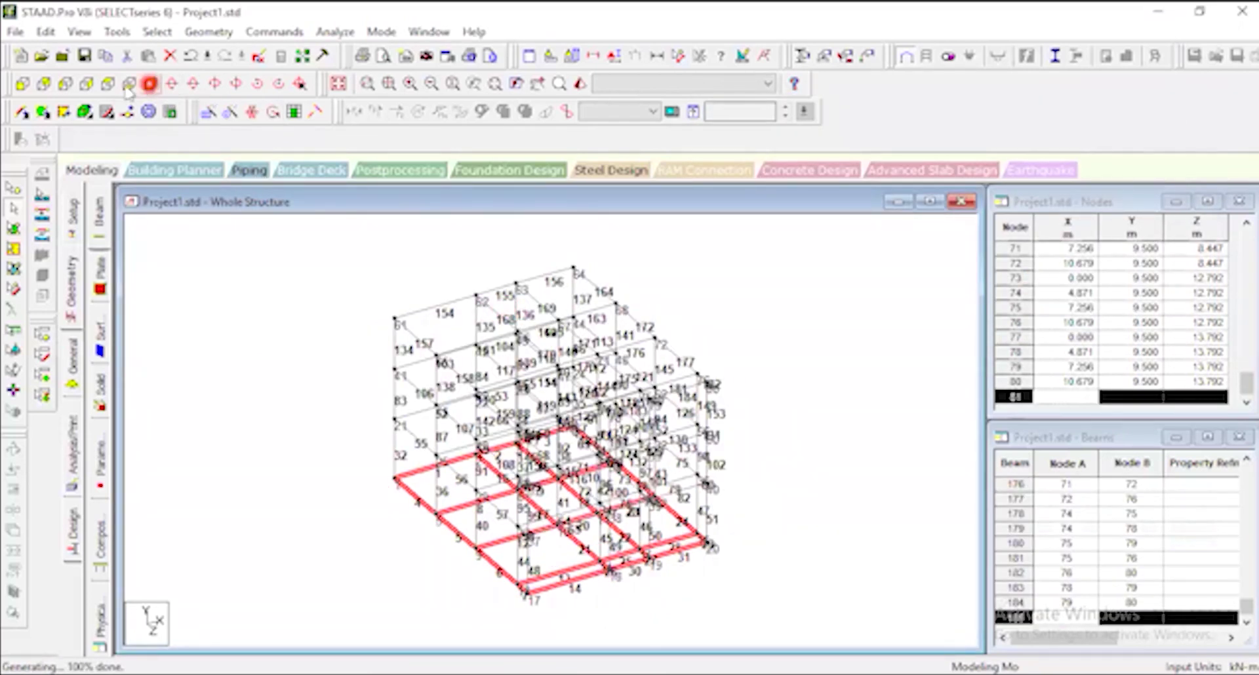
# Check the multi-storey frame in front and isometric views, and accept the auto save of the modified structure.
pyautogui.click(24, 84)
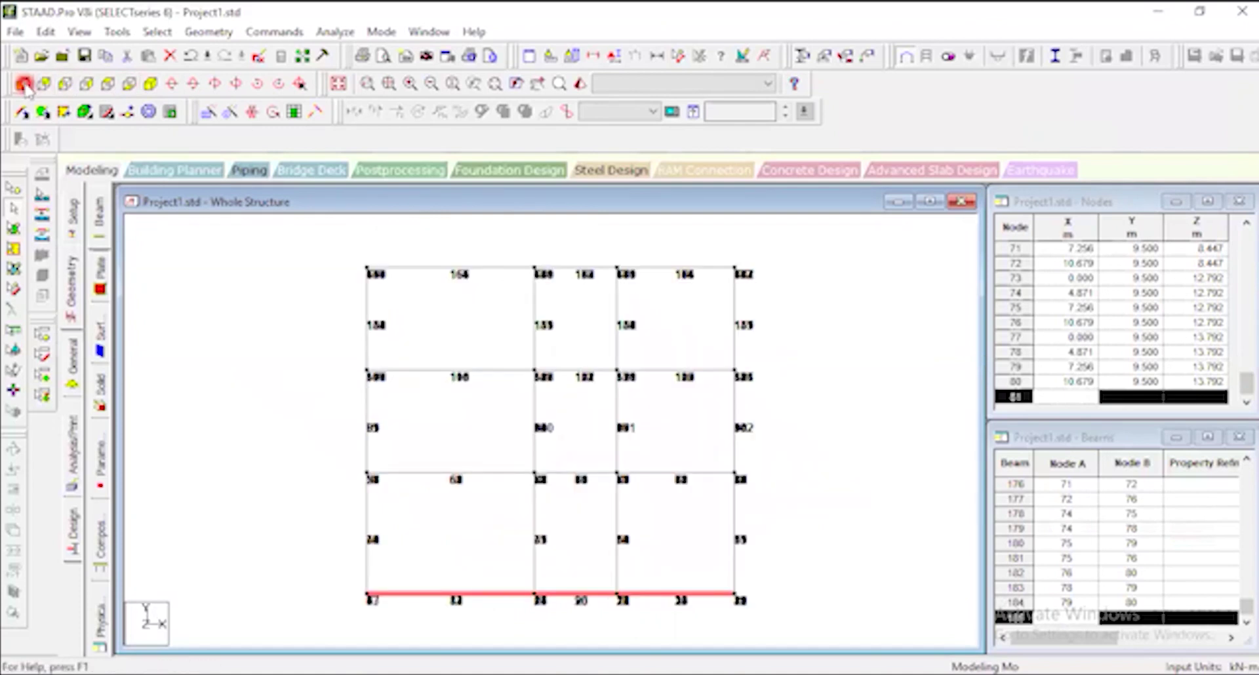
pyautogui.click(23, 84)
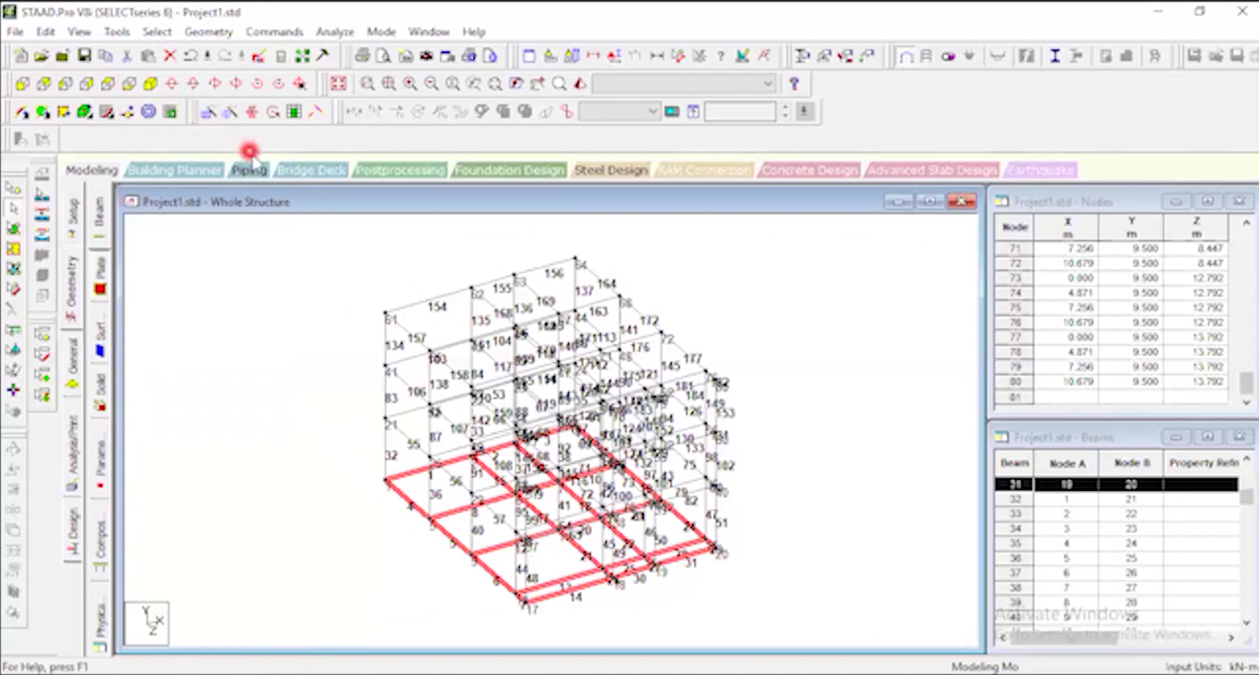
pyautogui.click(288, 282)
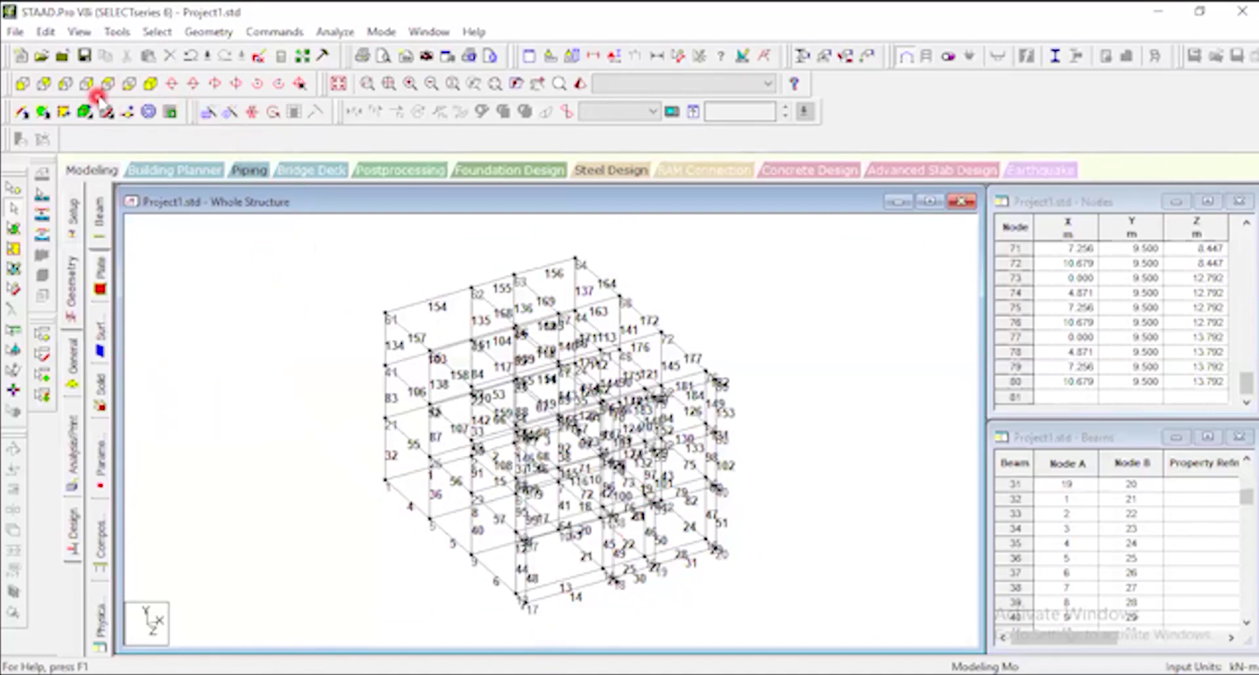
pyautogui.click(21, 84)
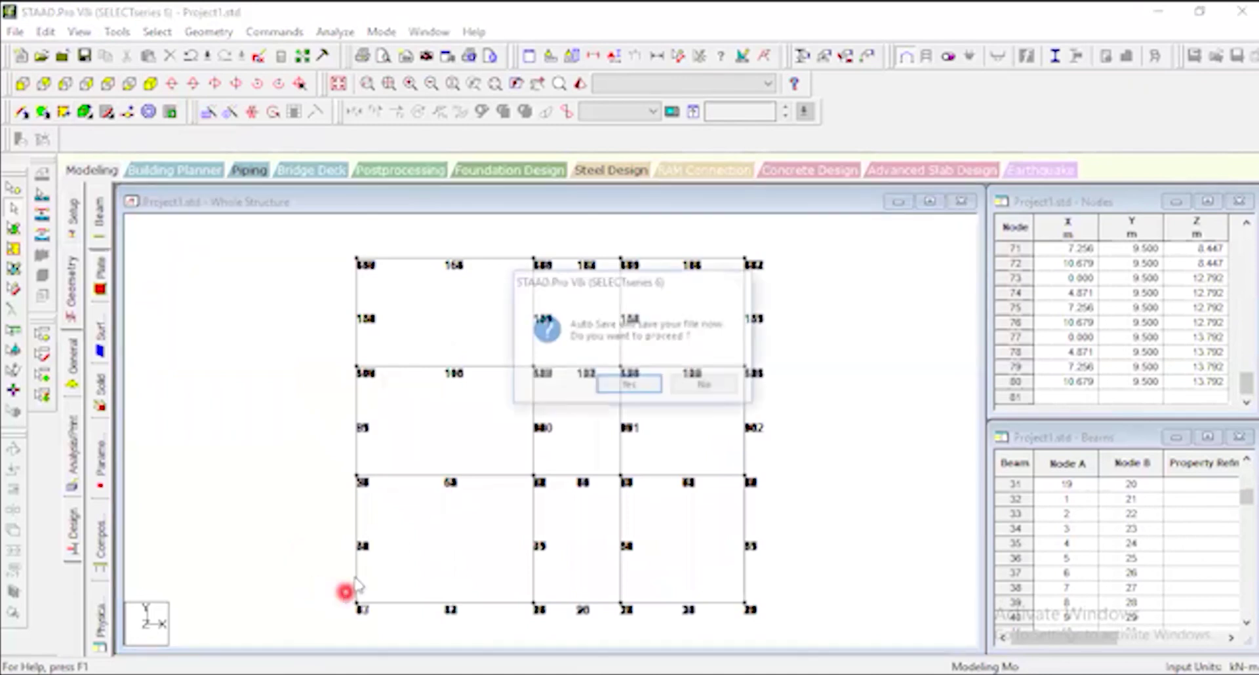
pyautogui.click(646, 387)
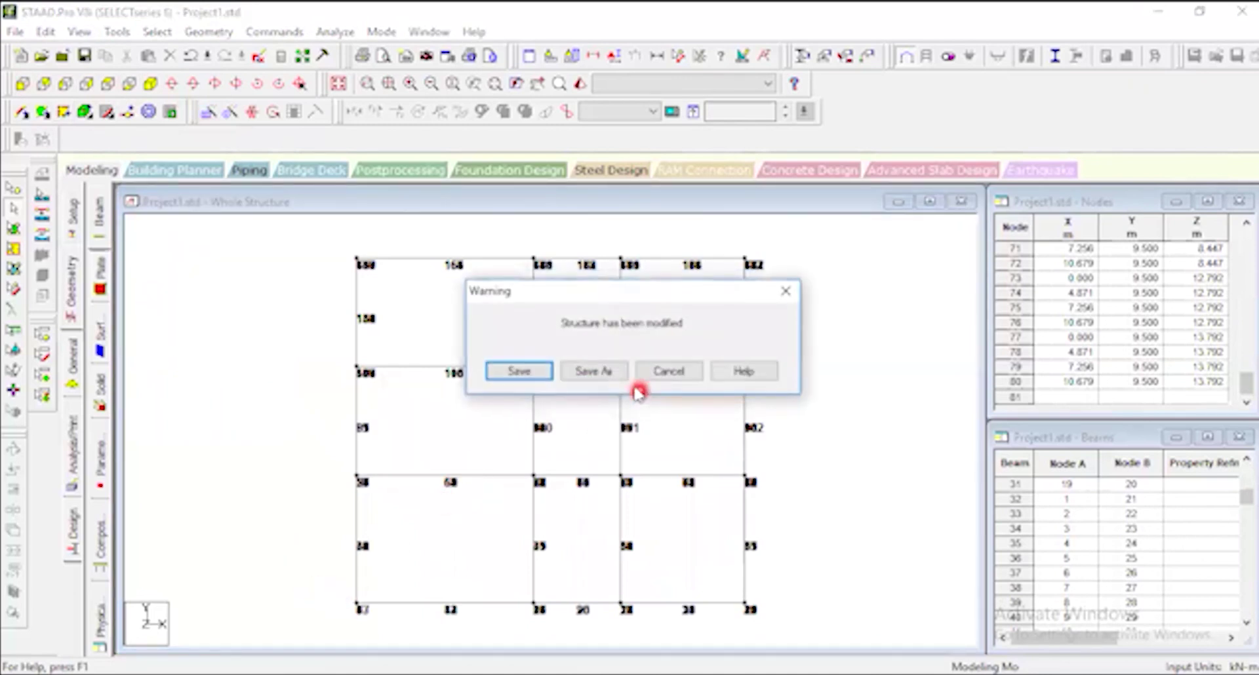
pyautogui.click(518, 372)
# Repeat the base-level beams along Y in 1 step of -1 m with Link Steps on.
pyautogui.scroll(-3, 413, 506)
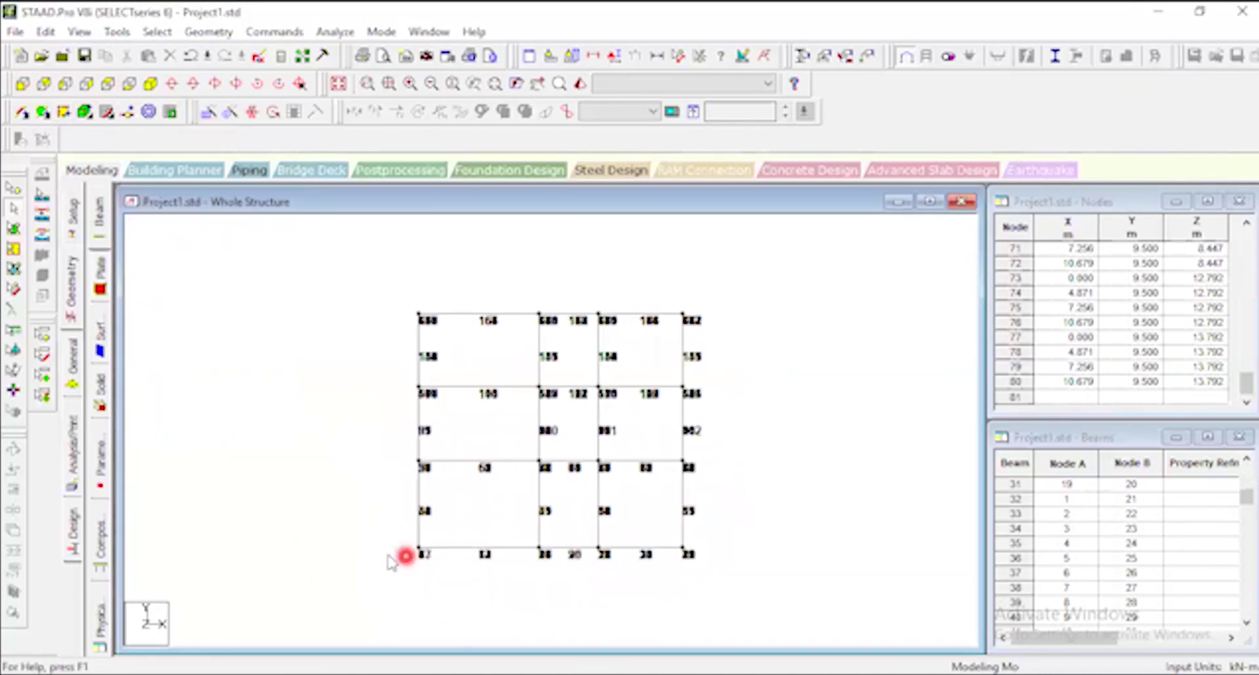
pyautogui.moveTo(374, 537); pyautogui.dragTo(824, 576)
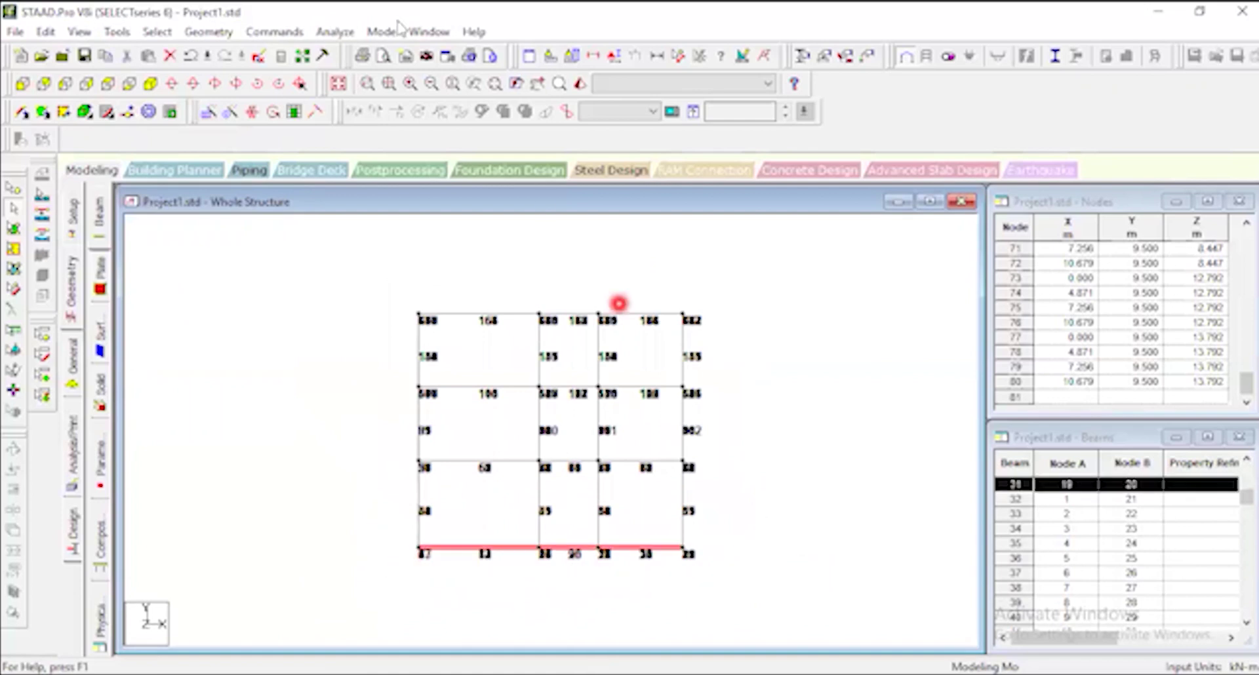
pyautogui.click(151, 85)
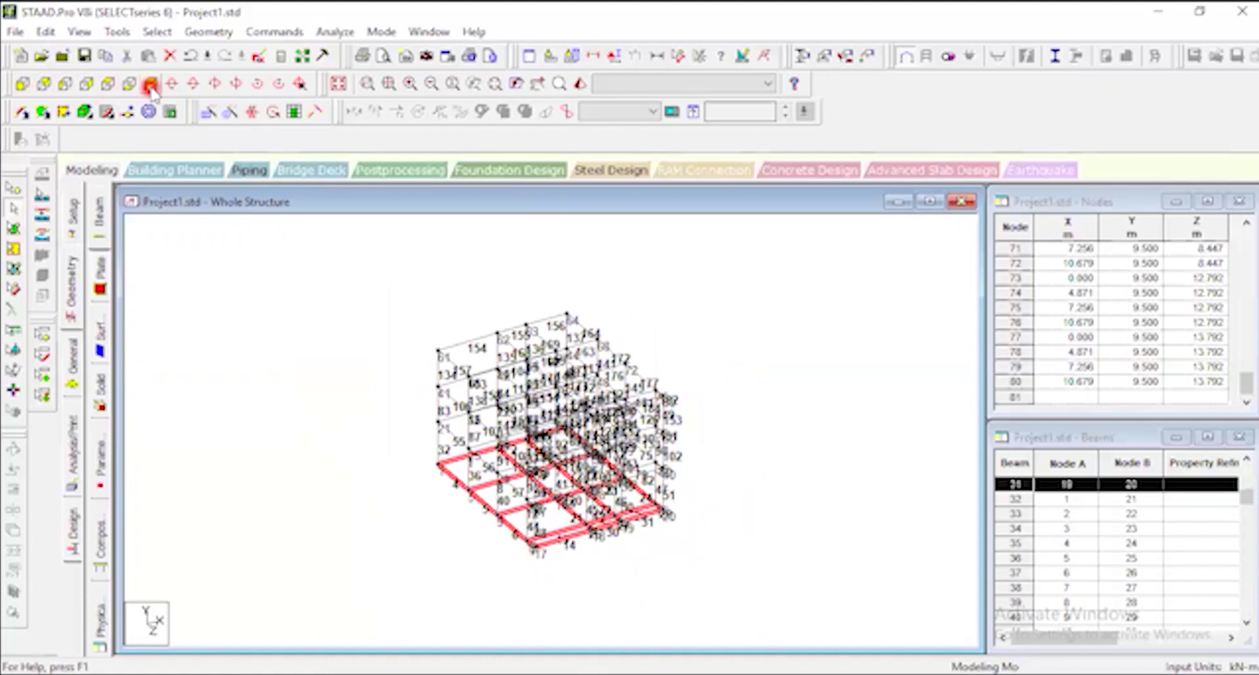
pyautogui.click(209, 112)
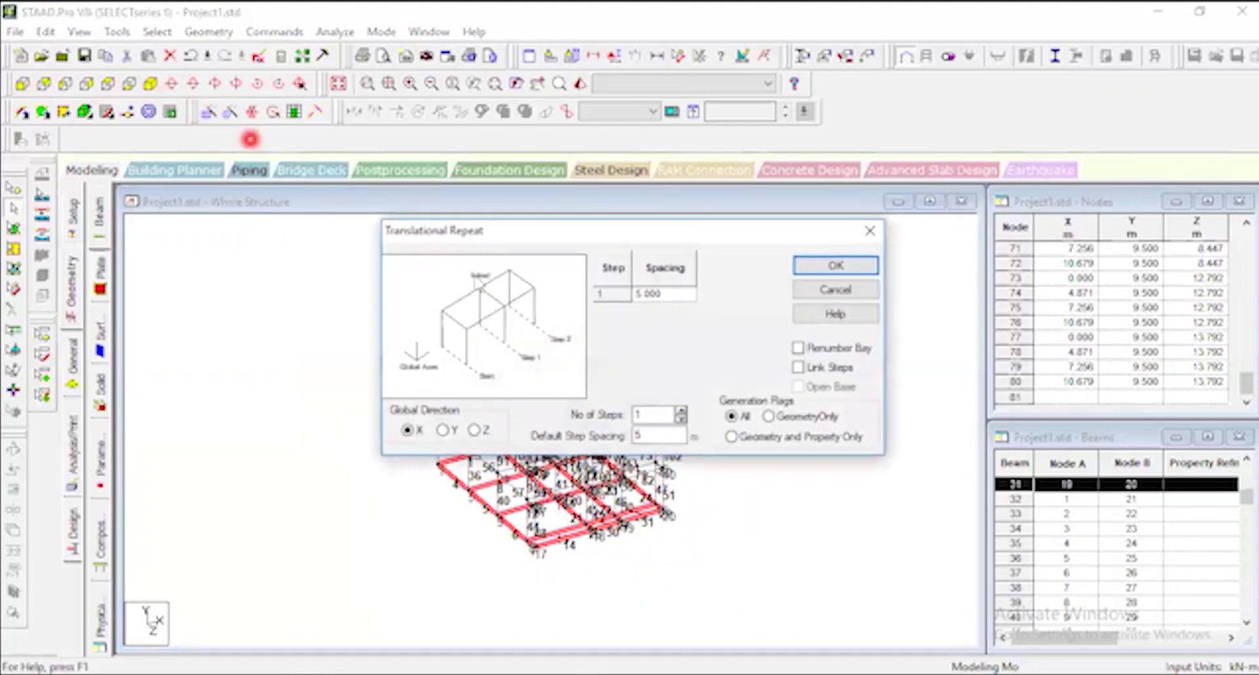
pyautogui.moveTo(701, 232); pyautogui.dragTo(972, 112)
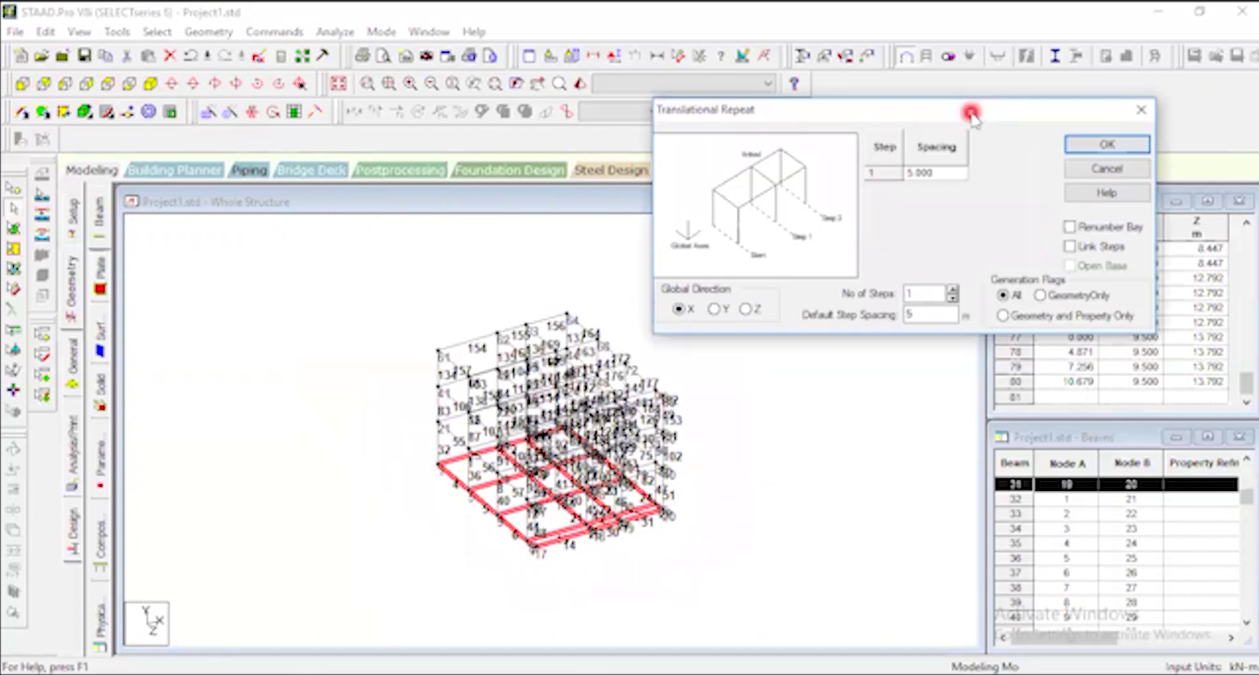
pyautogui.click(718, 309)
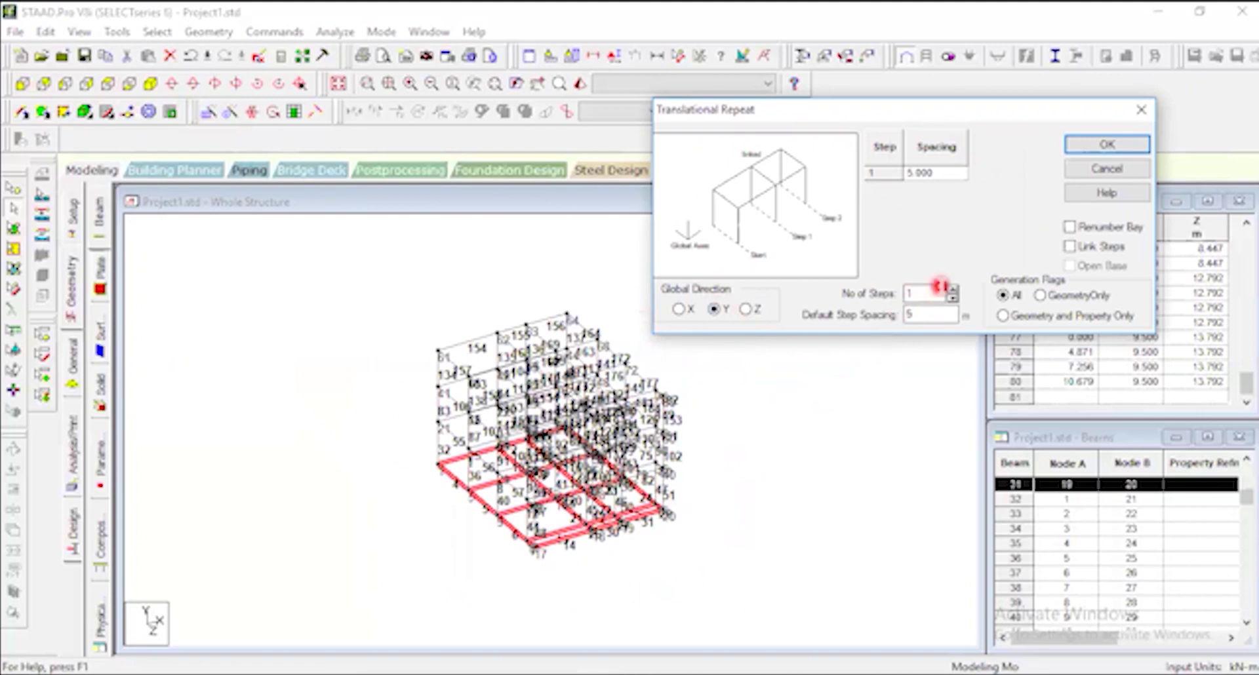
pyautogui.doubleClick(917, 317)
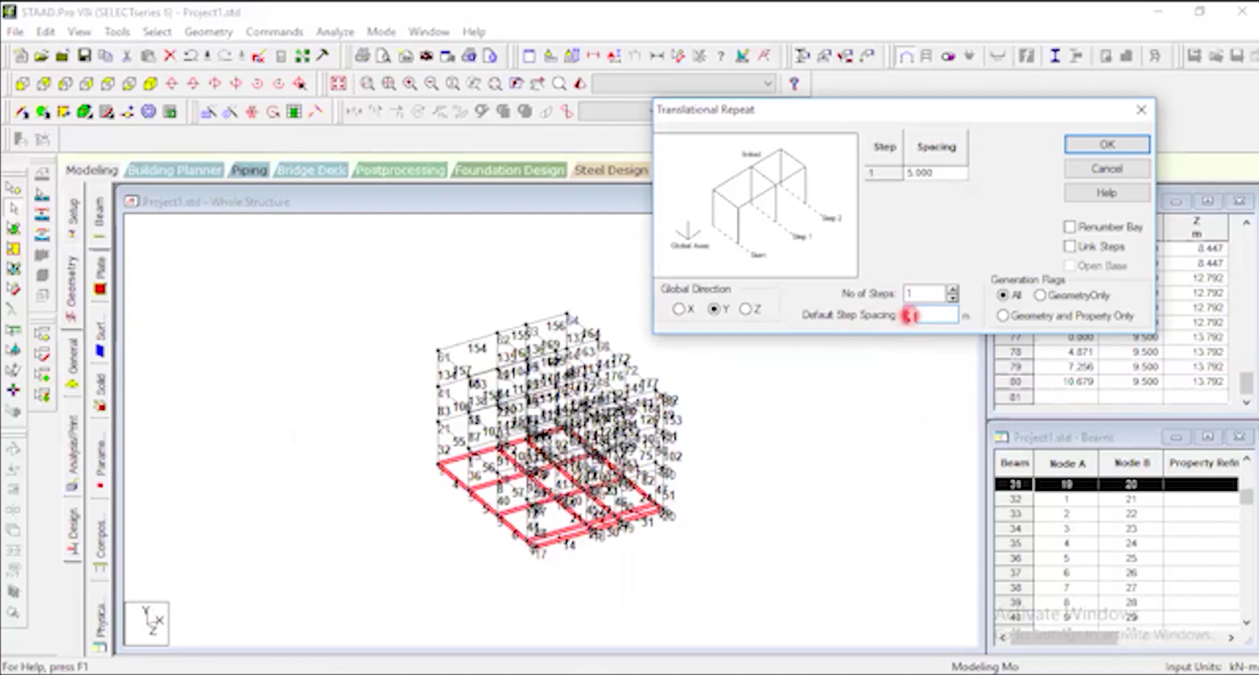
pyautogui.click(1076, 248)
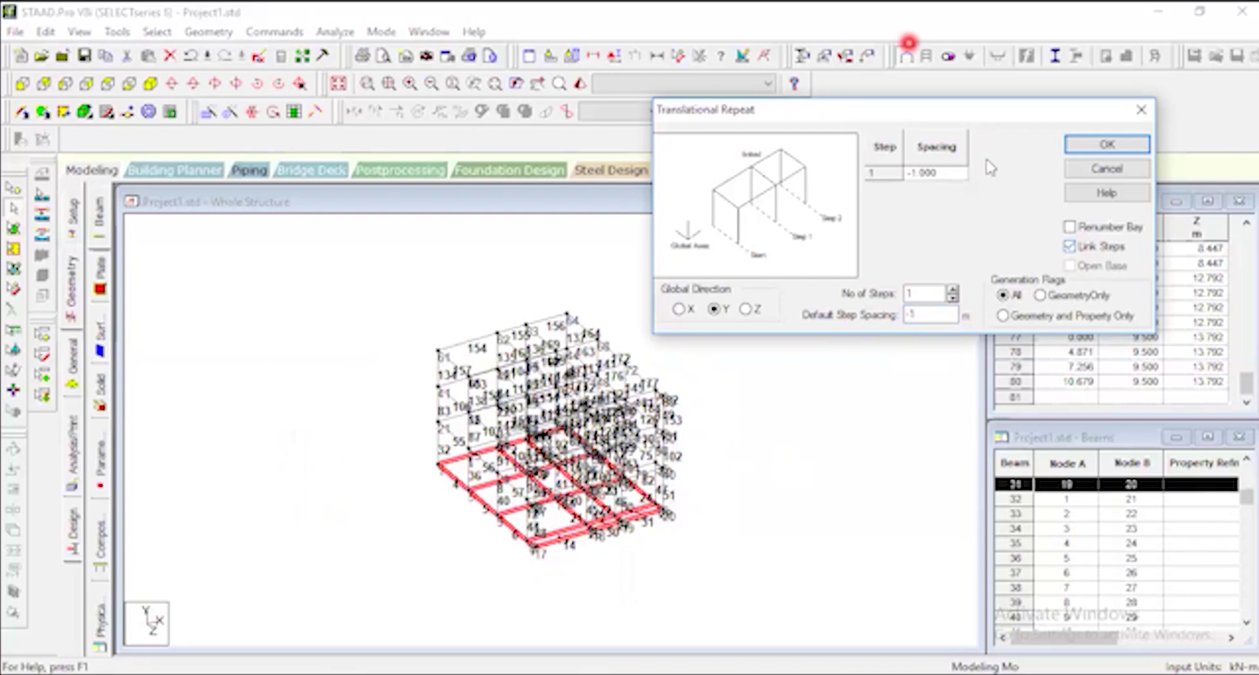
pyautogui.click(1108, 145)
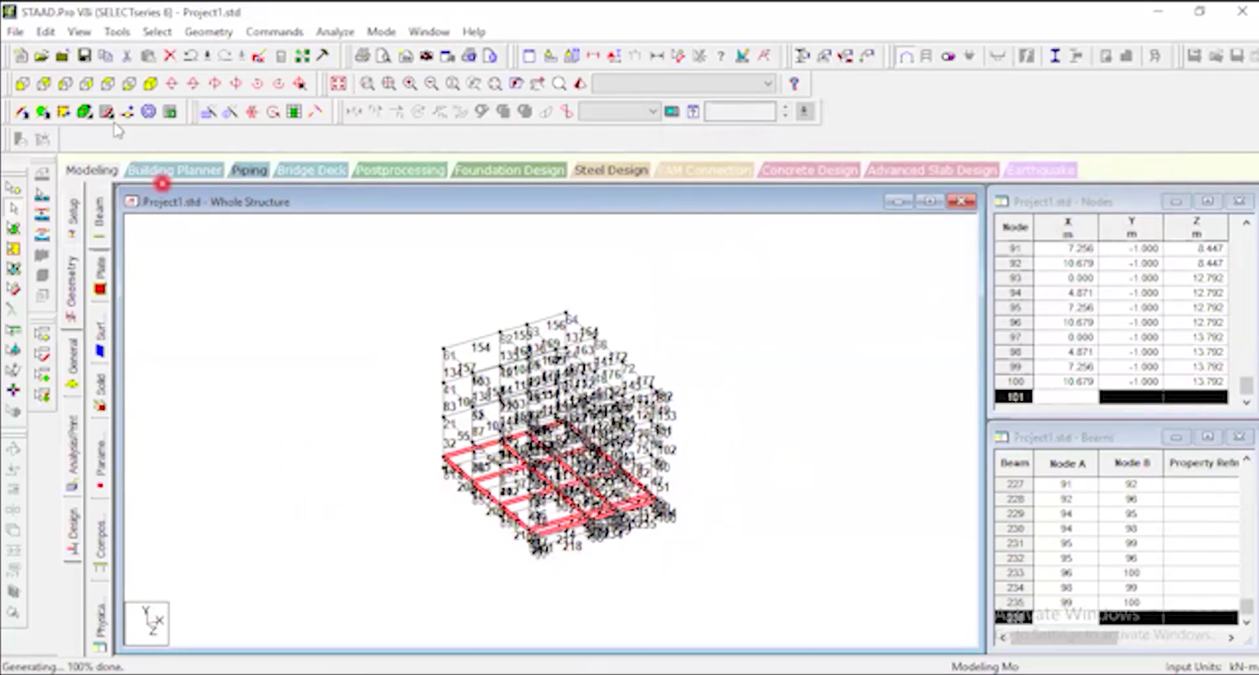
# Isolate the lowest-level beams at Y = -1 m and show them in plan view.
pyautogui.click(23, 85)
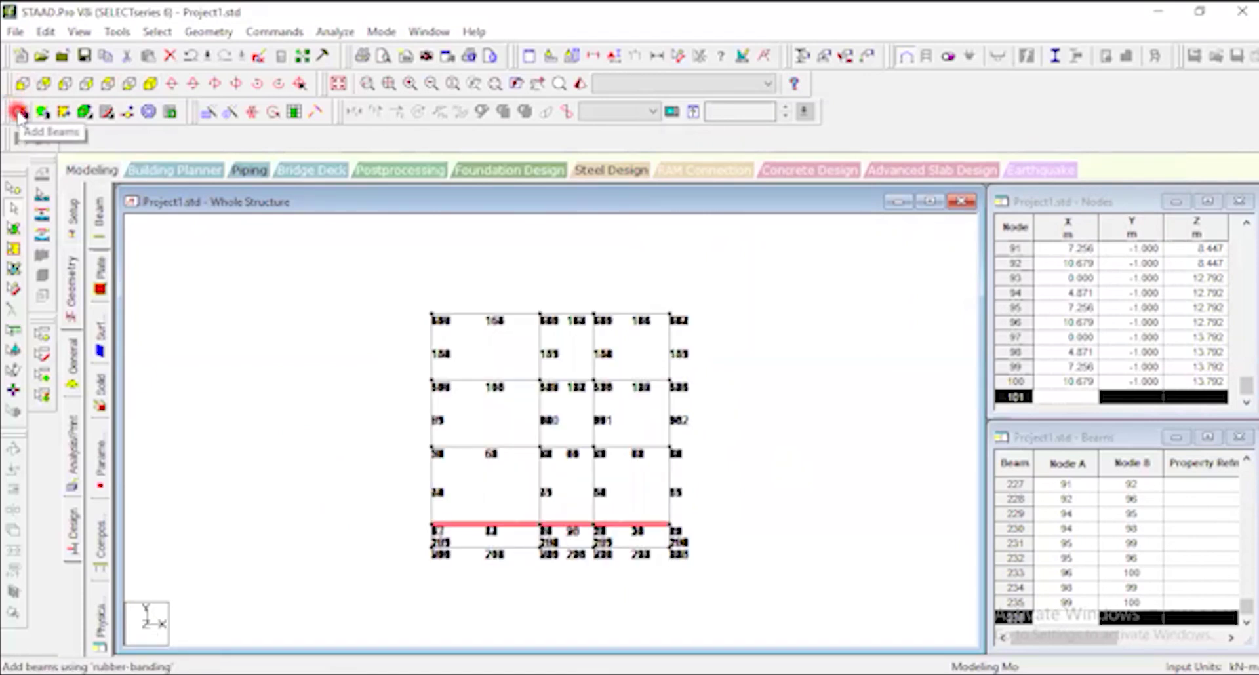
pyautogui.click(18, 113)
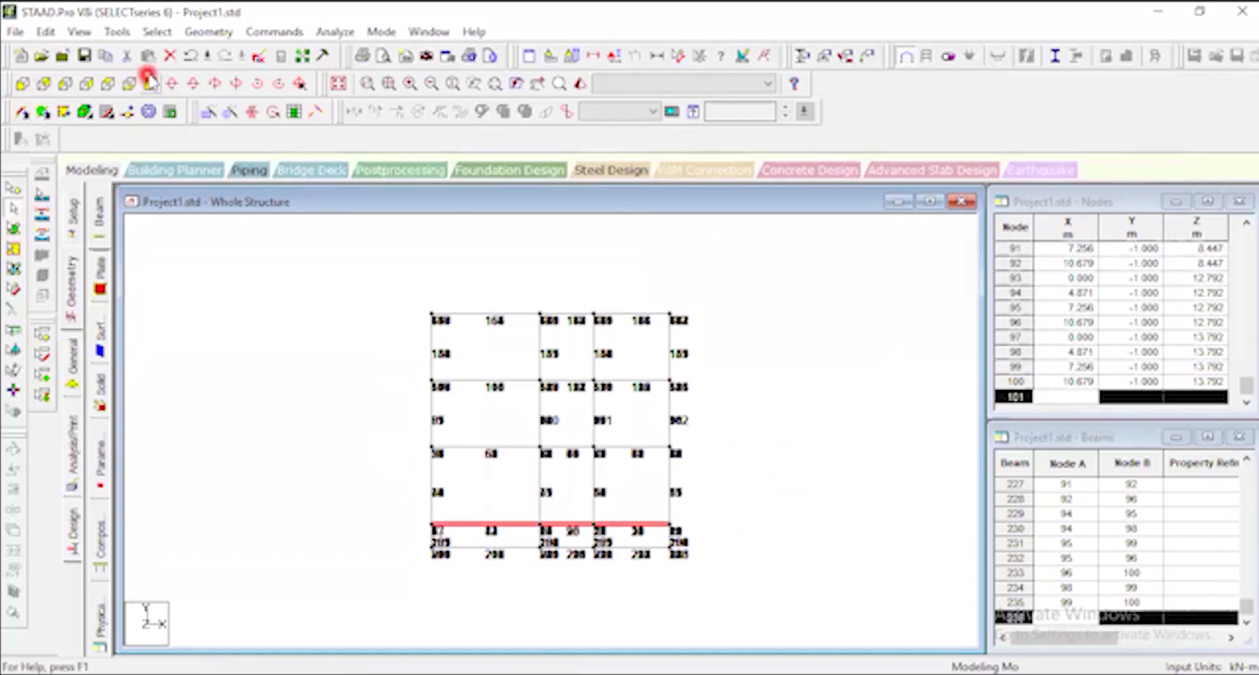
pyautogui.click(350, 519)
pyautogui.moveTo(383, 551); pyautogui.dragTo(787, 541)
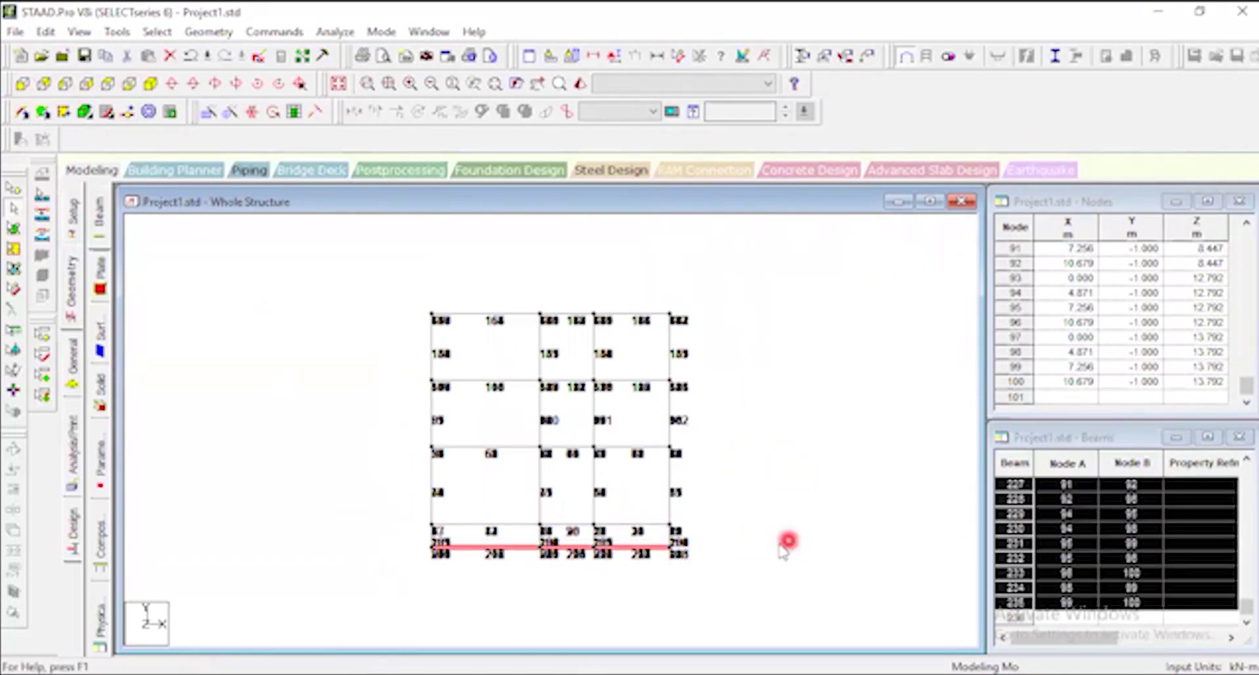
pyautogui.click(79, 31)
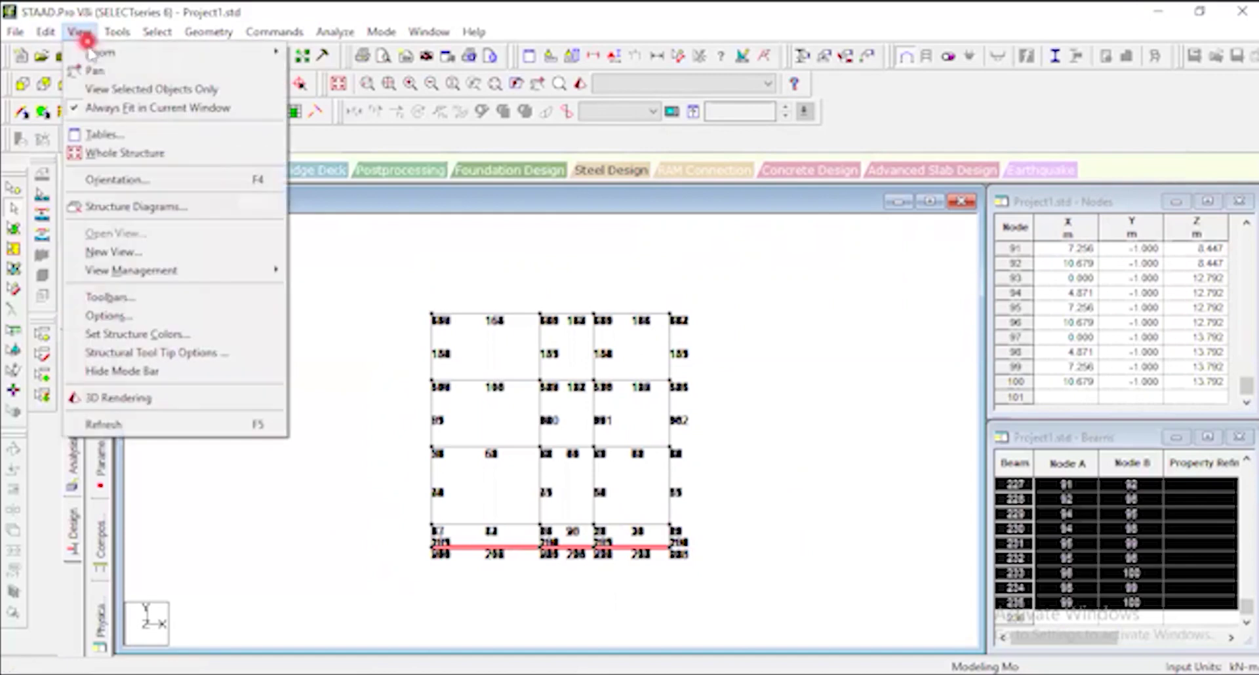
pyautogui.click(179, 90)
pyautogui.click(107, 87)
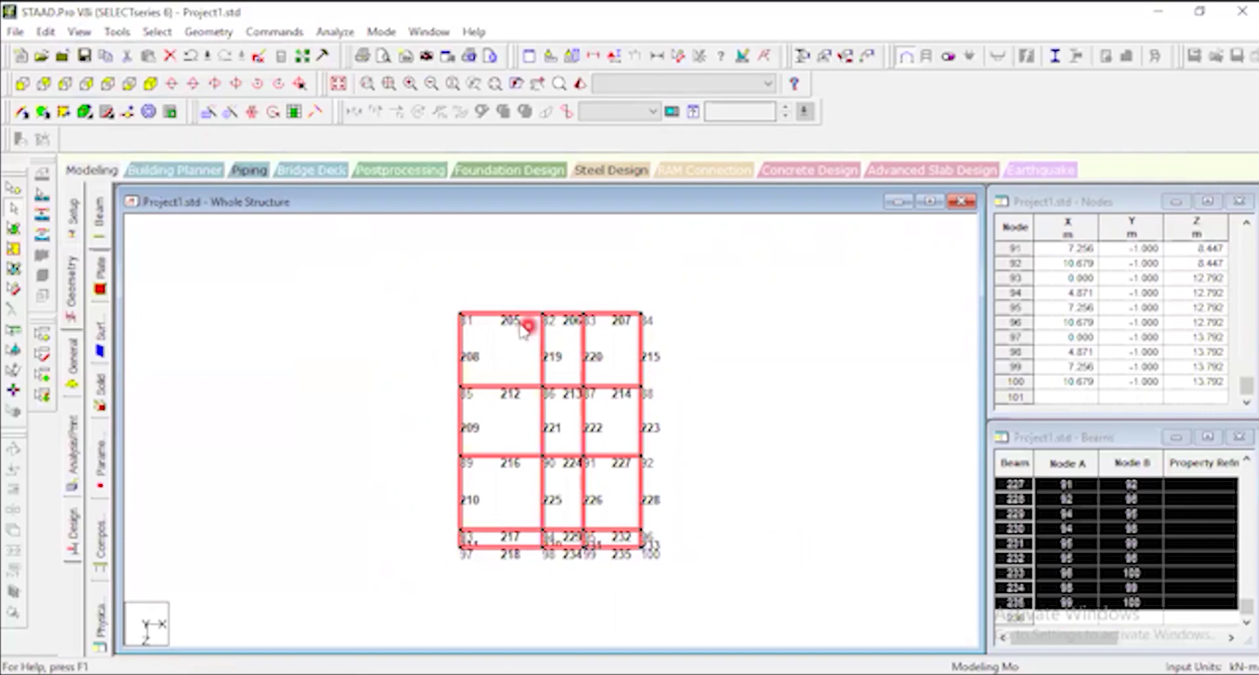
# Delete the X-direction beams 205, 212, 216, 217 and 218 from the first bay of the lowest level.
pyautogui.click(823, 326)
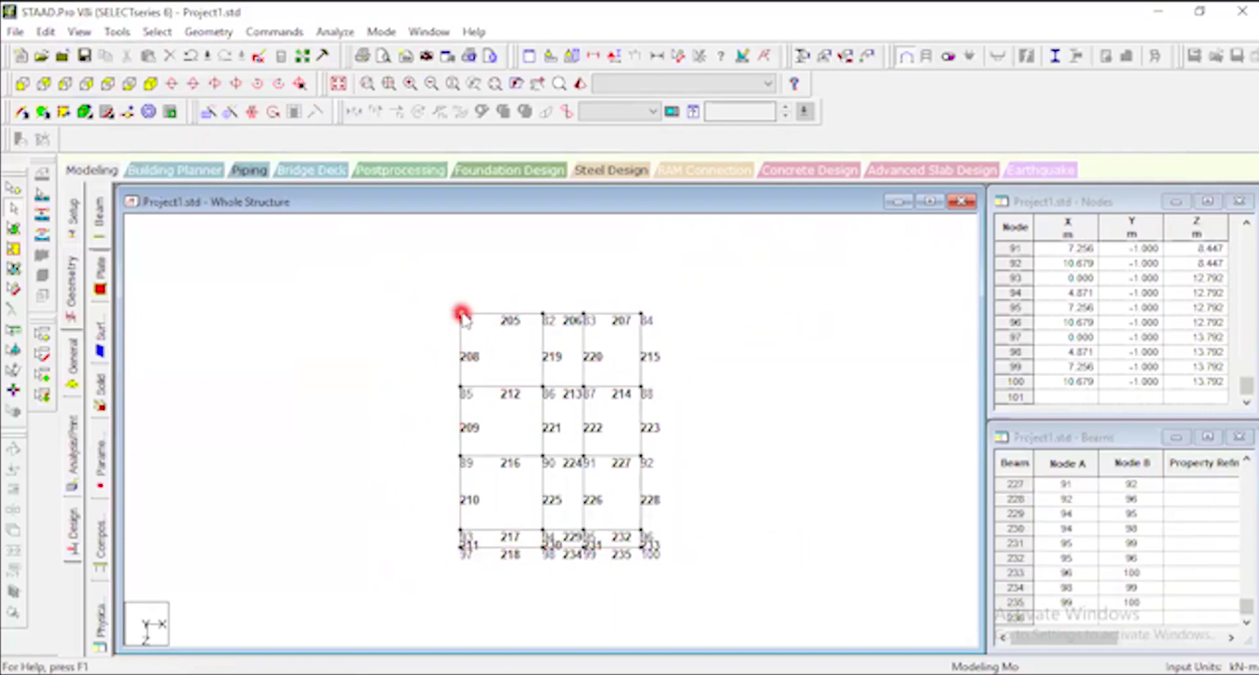
pyautogui.moveTo(503, 294)
pyautogui.mouseDown()
pyautogui.moveTo(524, 592)
pyautogui.moveTo(514, 298)
pyautogui.mouseUp()
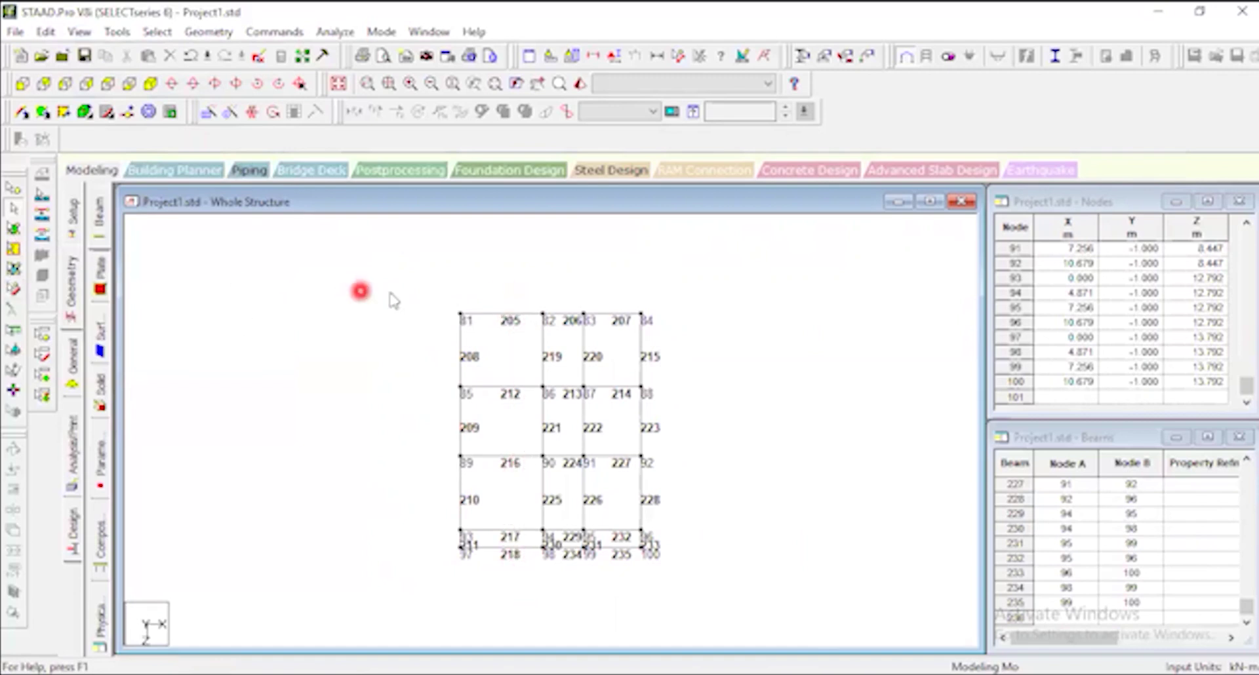
pyautogui.moveTo(501, 274); pyautogui.dragTo(514, 557)
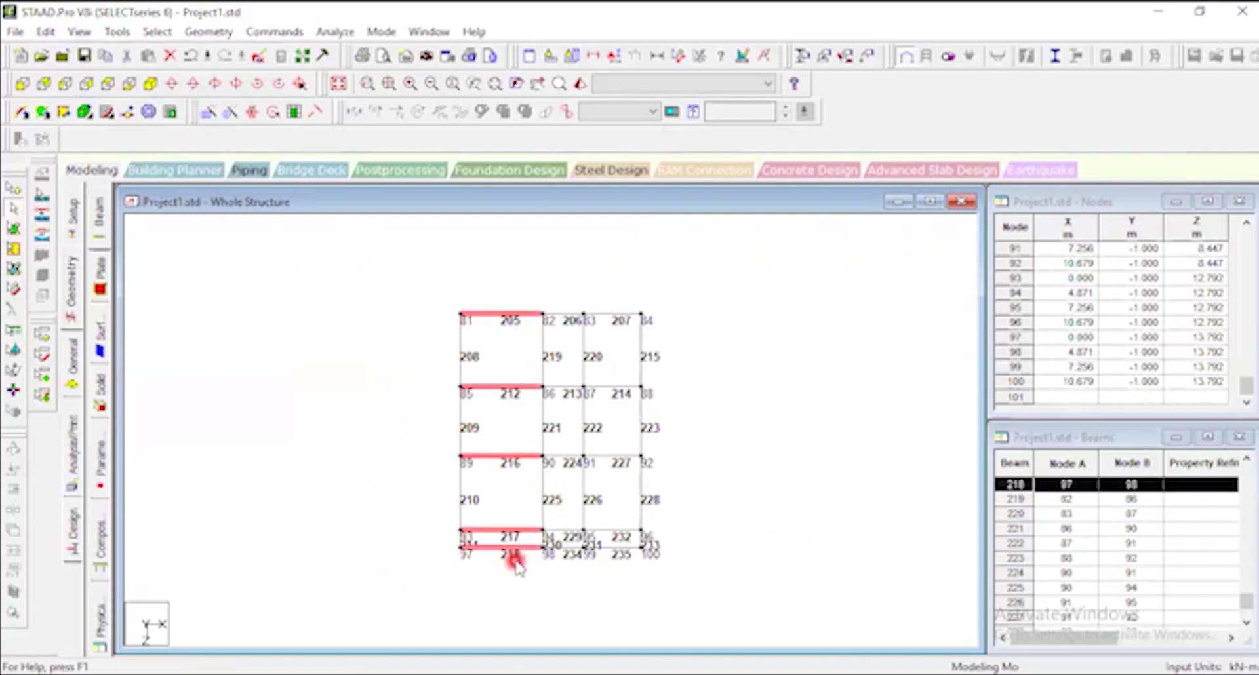
pyautogui.press('Delete')
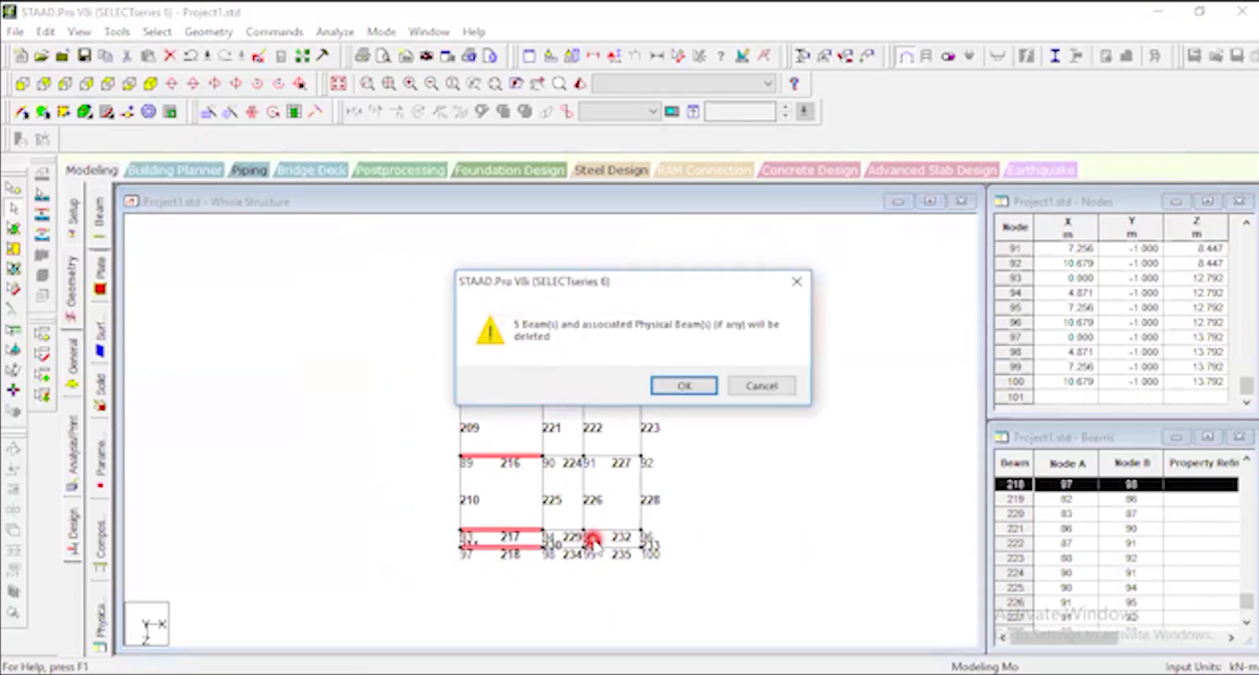
pyautogui.press('Return')
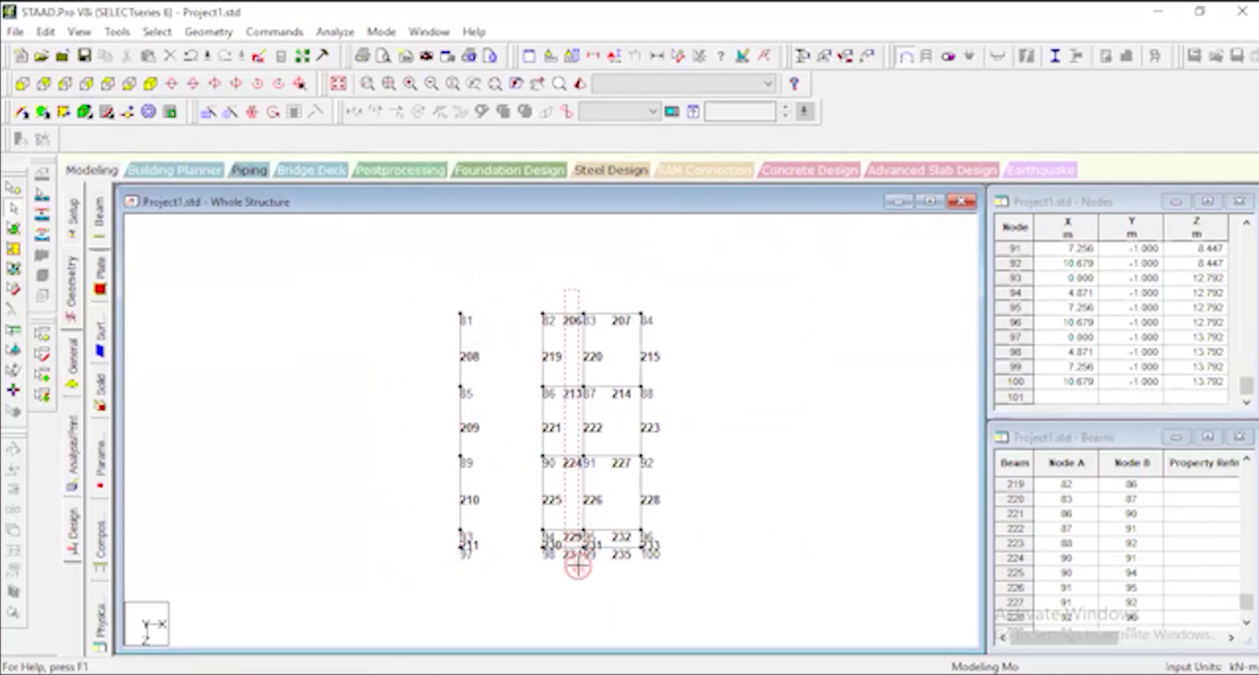
# Delete the X-direction beams from the middle and last bays of the lowest level.
pyautogui.moveTo(571, 573); pyautogui.dragTo(563, 299)
pyautogui.press('Delete')
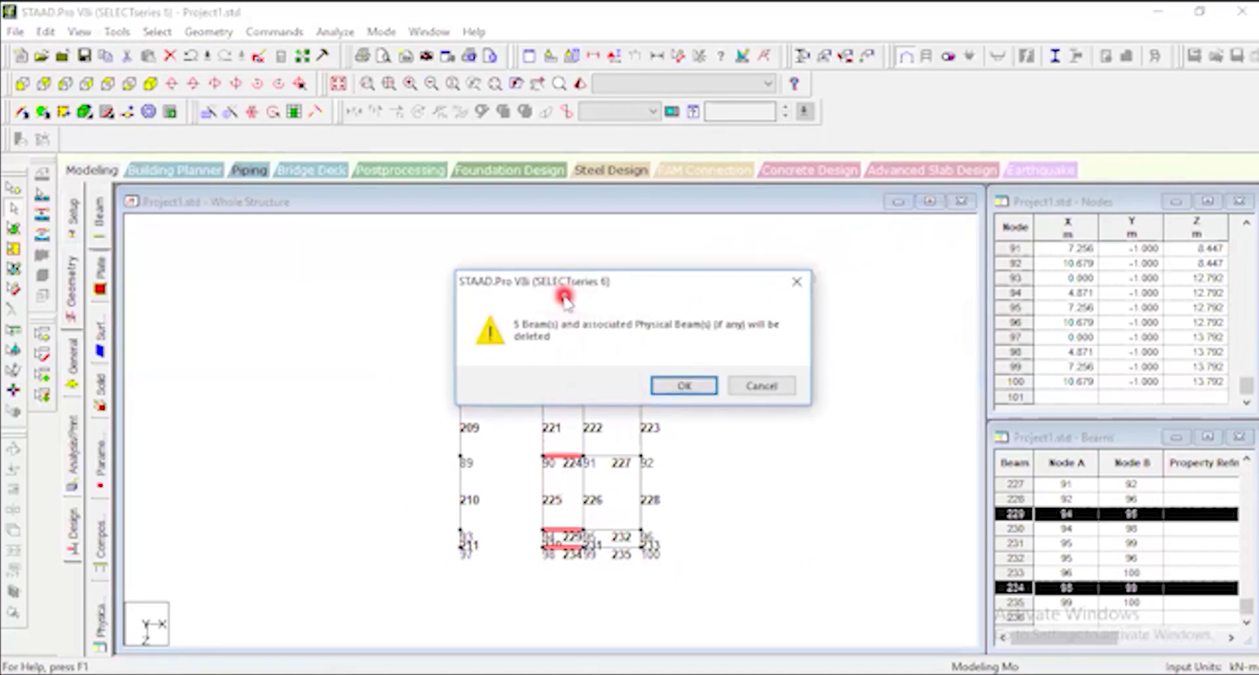
pyautogui.press('Return')
pyautogui.moveTo(604, 289); pyautogui.dragTo(621, 562)
pyautogui.press('Delete')
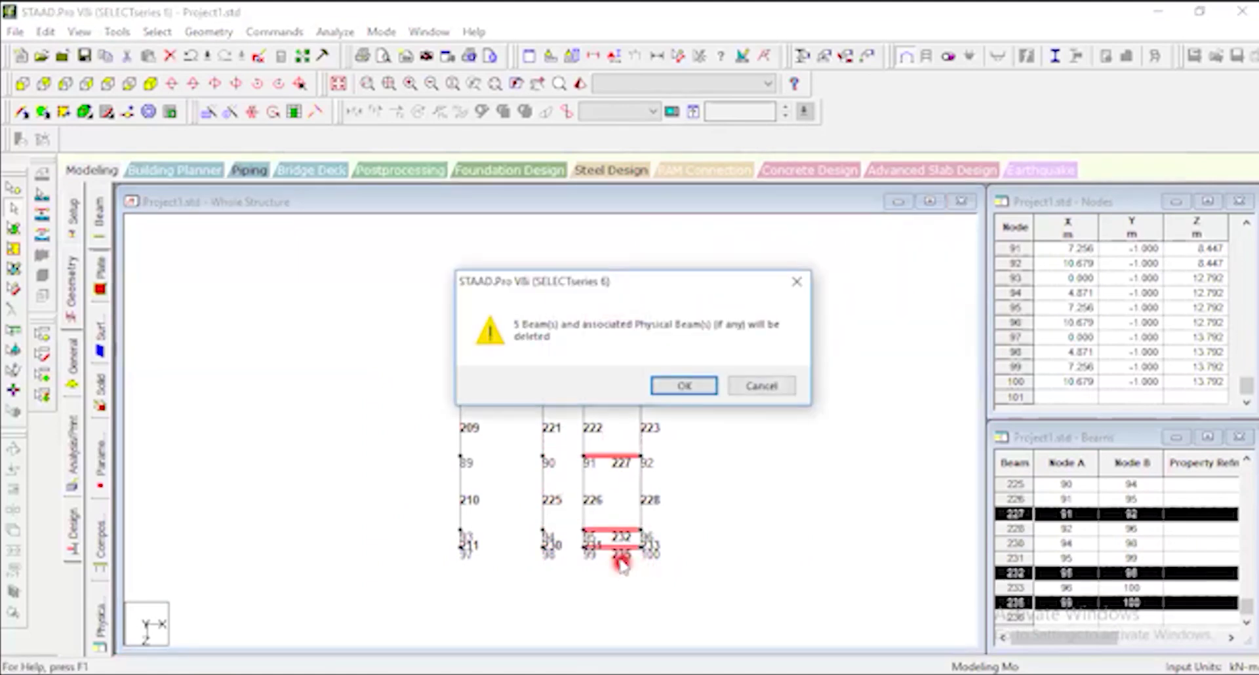
pyautogui.press('Return')
pyautogui.press('XF86AudioMute')
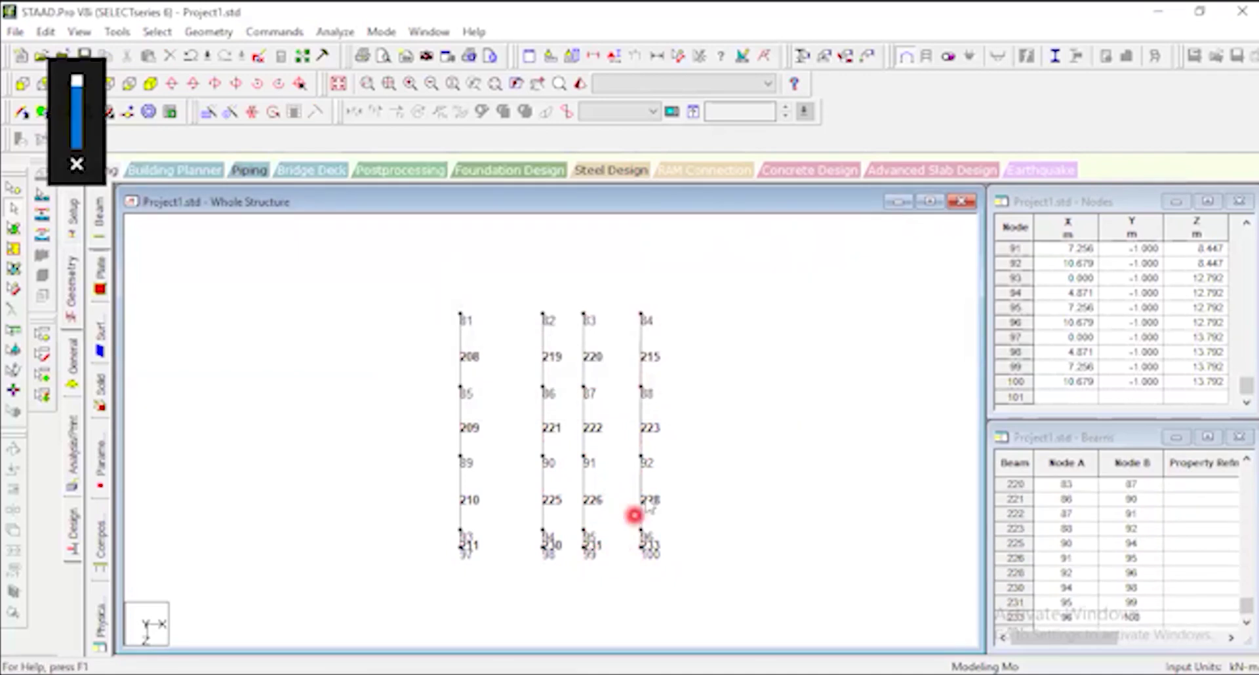
# Delete the Z-direction beams in the first three rows of the lowest level, between nodes 81 and 96.
pyautogui.moveTo(704, 349); pyautogui.dragTo(431, 334)
pyautogui.press('Delete')
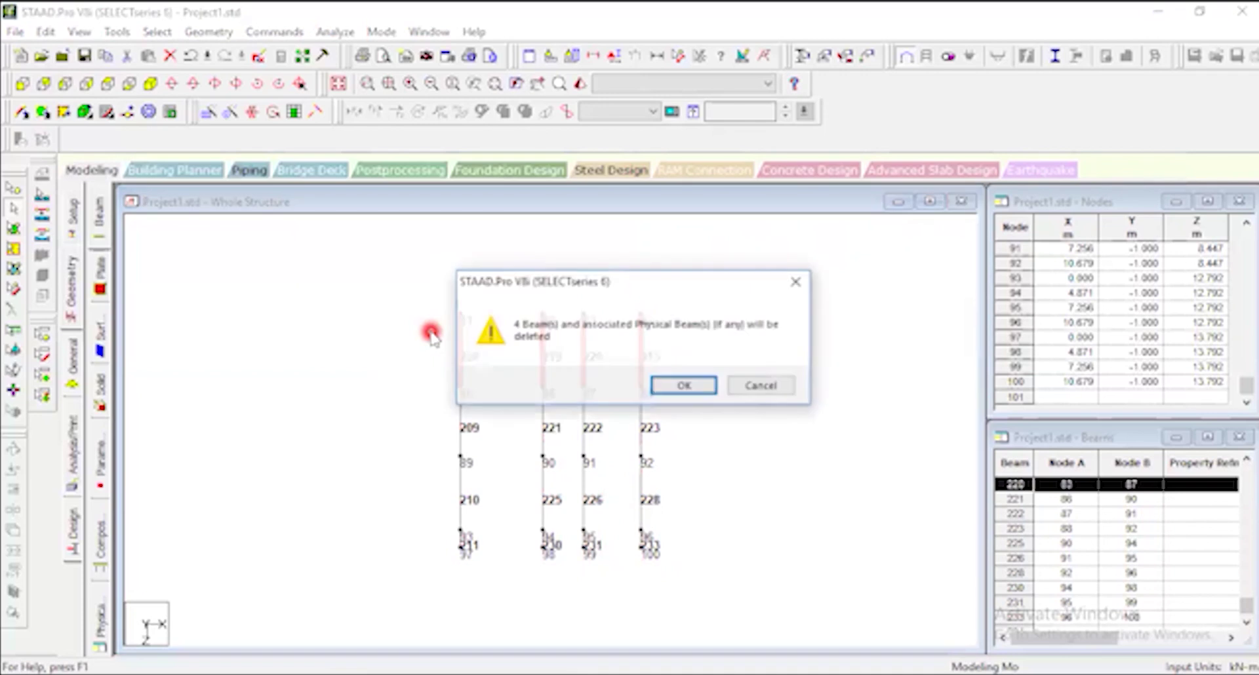
pyautogui.press('Return')
pyautogui.moveTo(738, 418); pyautogui.dragTo(412, 440)
pyautogui.press('Delete')
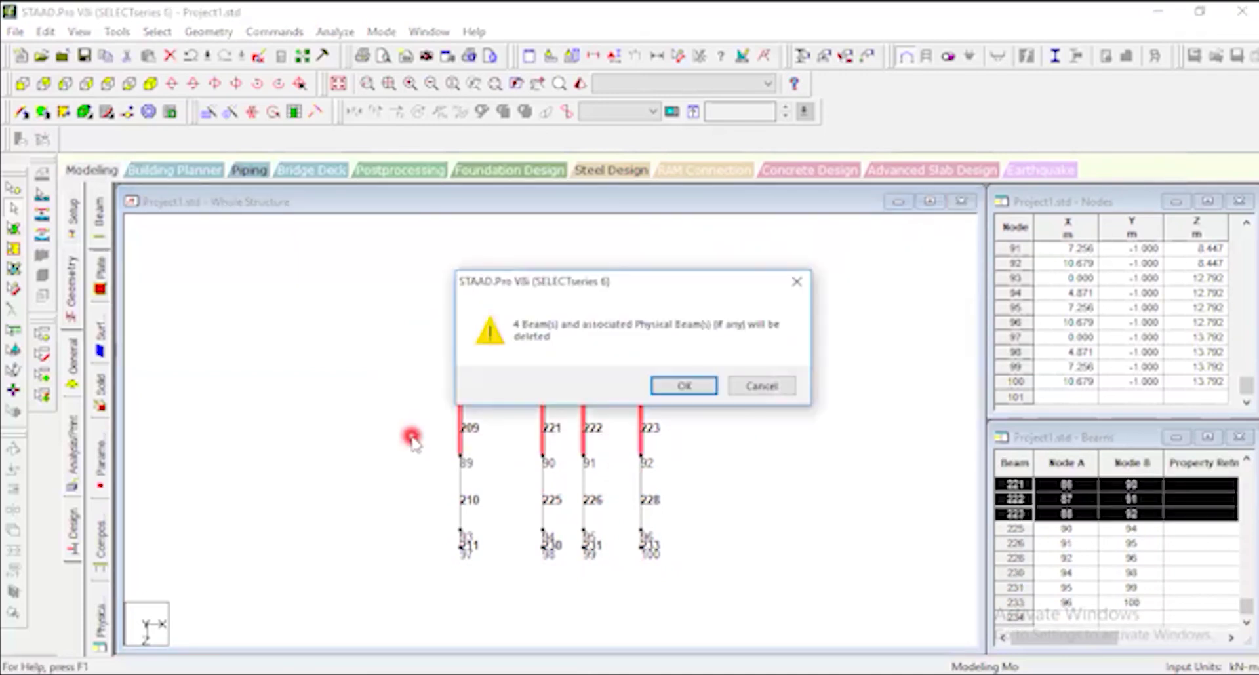
pyautogui.click(685, 387)
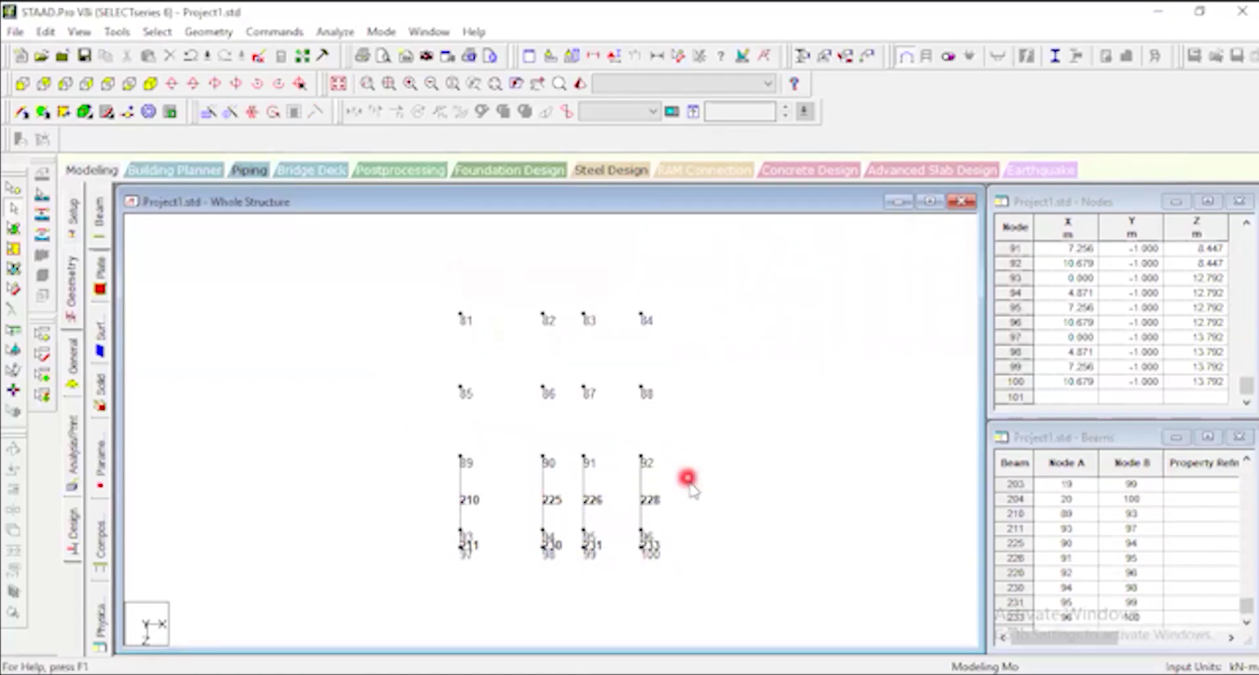
pyautogui.moveTo(671, 488); pyautogui.dragTo(432, 513)
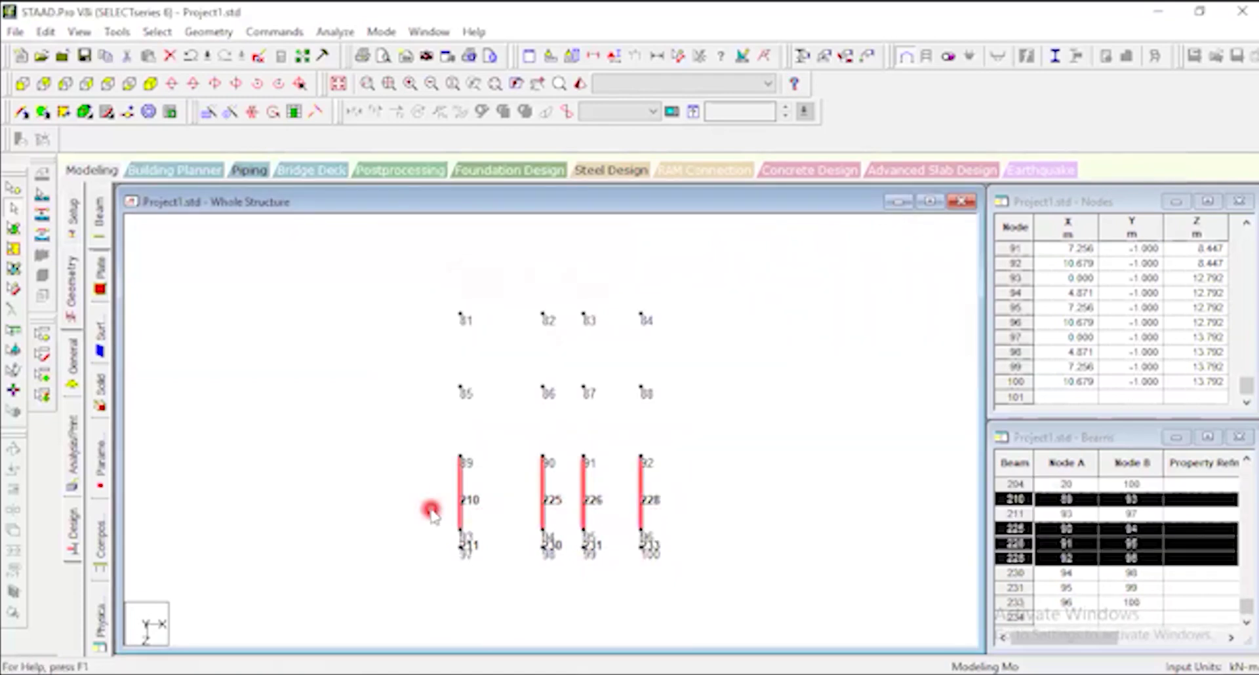
pyautogui.press('Delete')
pyautogui.click(699, 393)
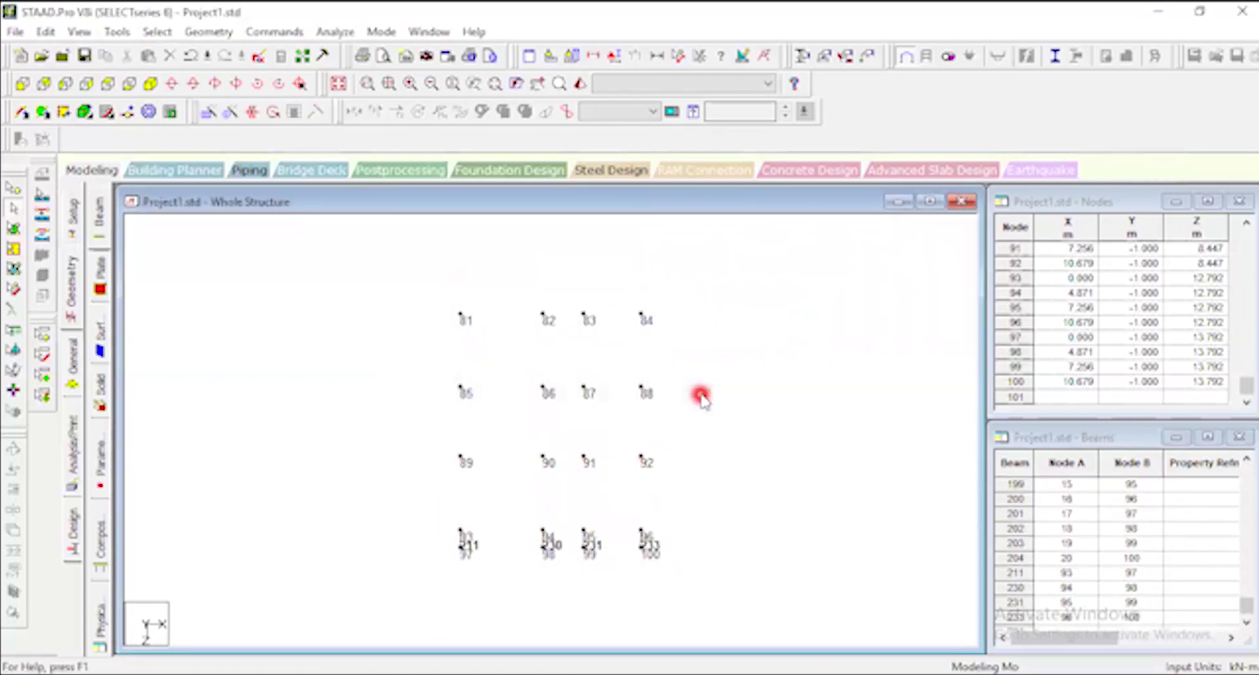
# Delete the short Z-direction beams 211, 230, 231 and 233 in the last row of the lowest level.
pyautogui.scroll(5, 604, 602)
pyautogui.scroll(-2, 598, 534)
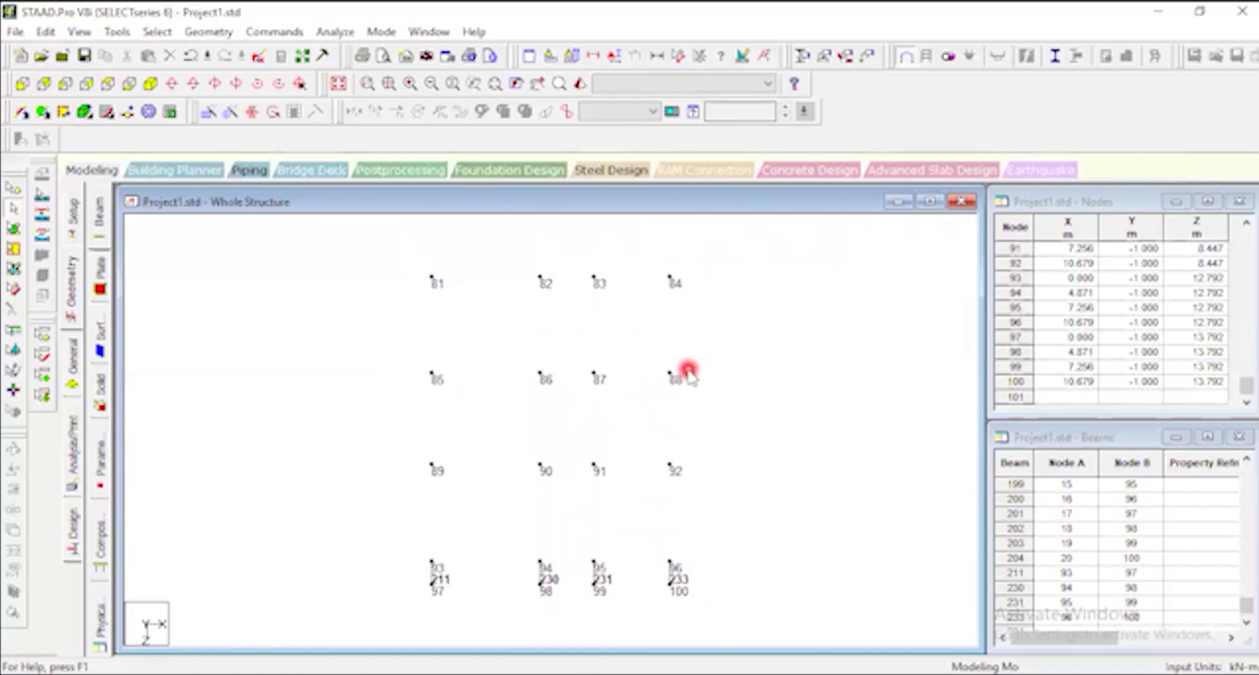
pyautogui.scroll(1, 671, 628)
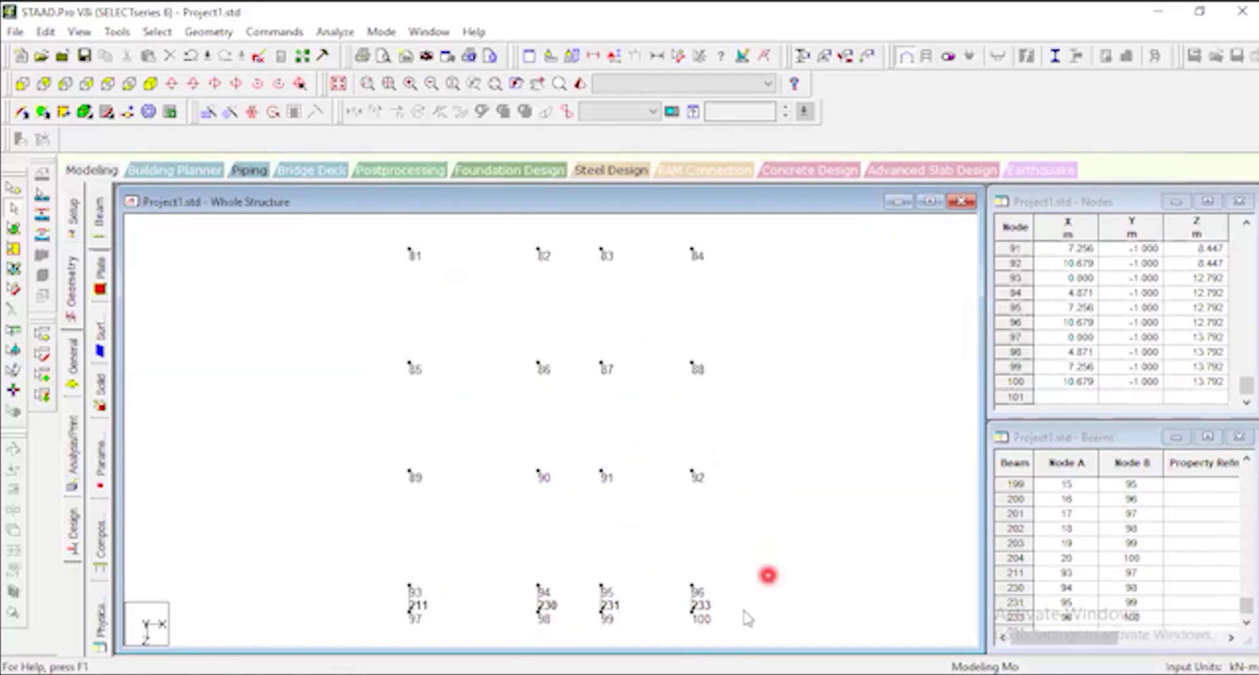
pyautogui.moveTo(717, 602); pyautogui.dragTo(785, 597)
pyautogui.press('Delete')
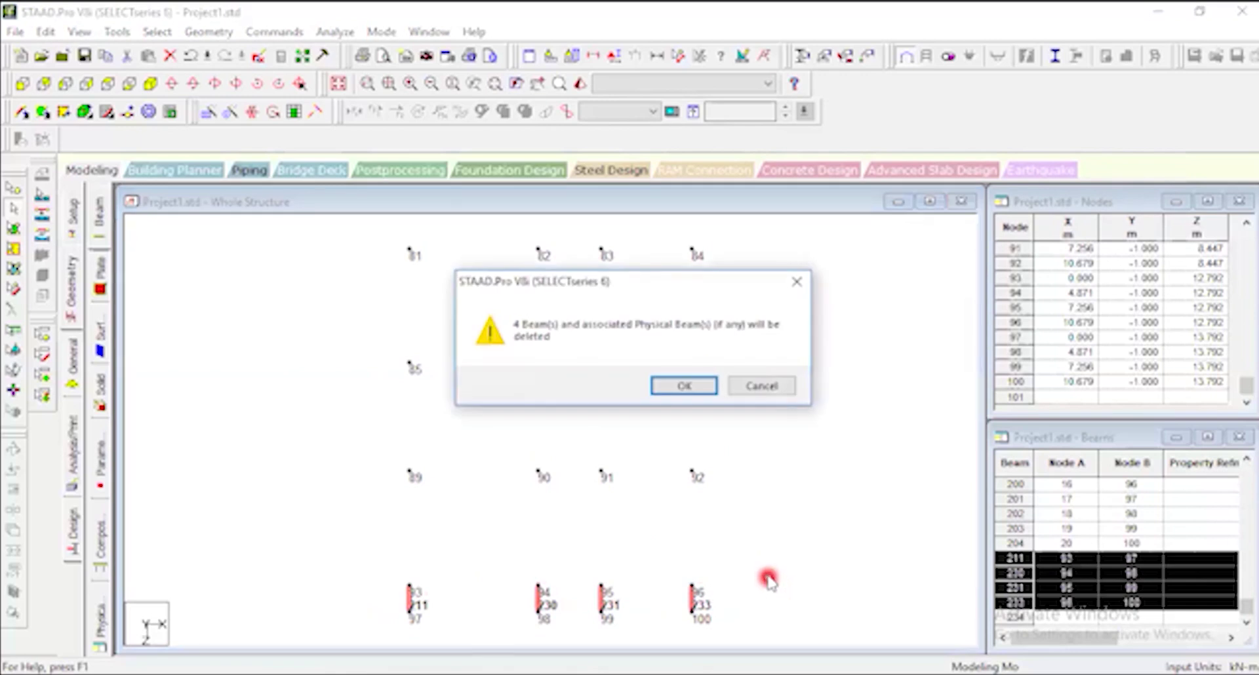
pyautogui.press('Return')
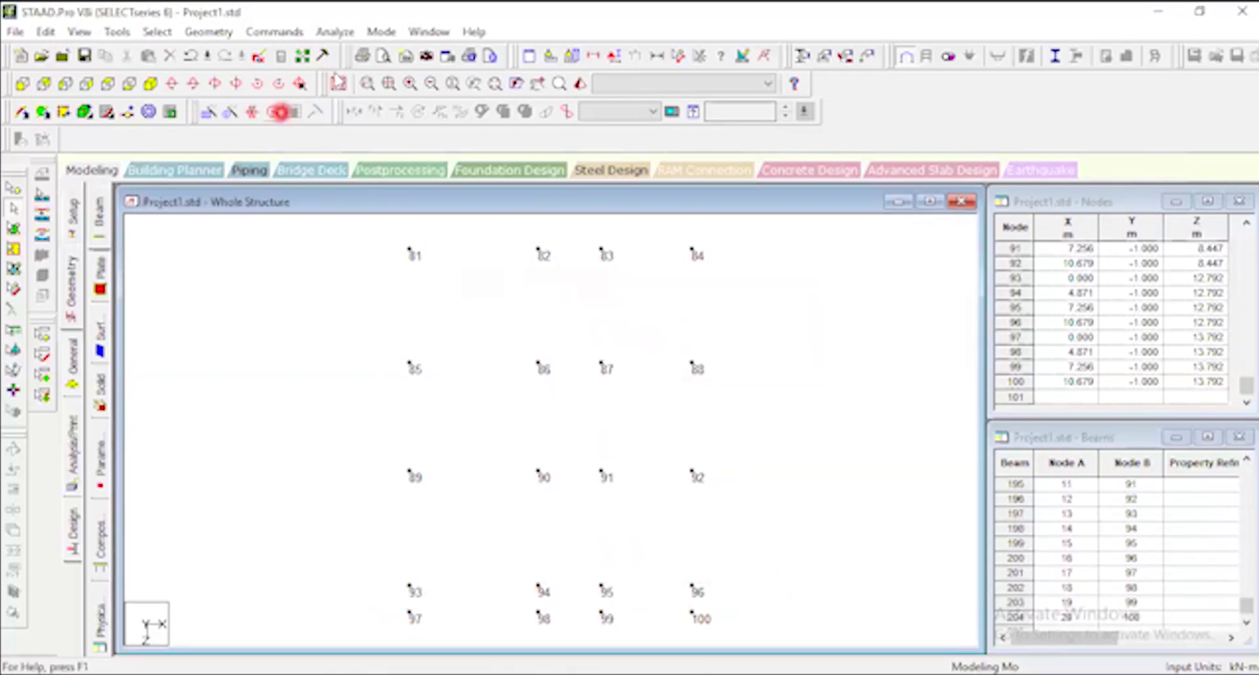
# Redisplay the whole structure and turn off the Node Numbers and Beam Numbers labels, keeping Node Points on.
pyautogui.click(333, 84)
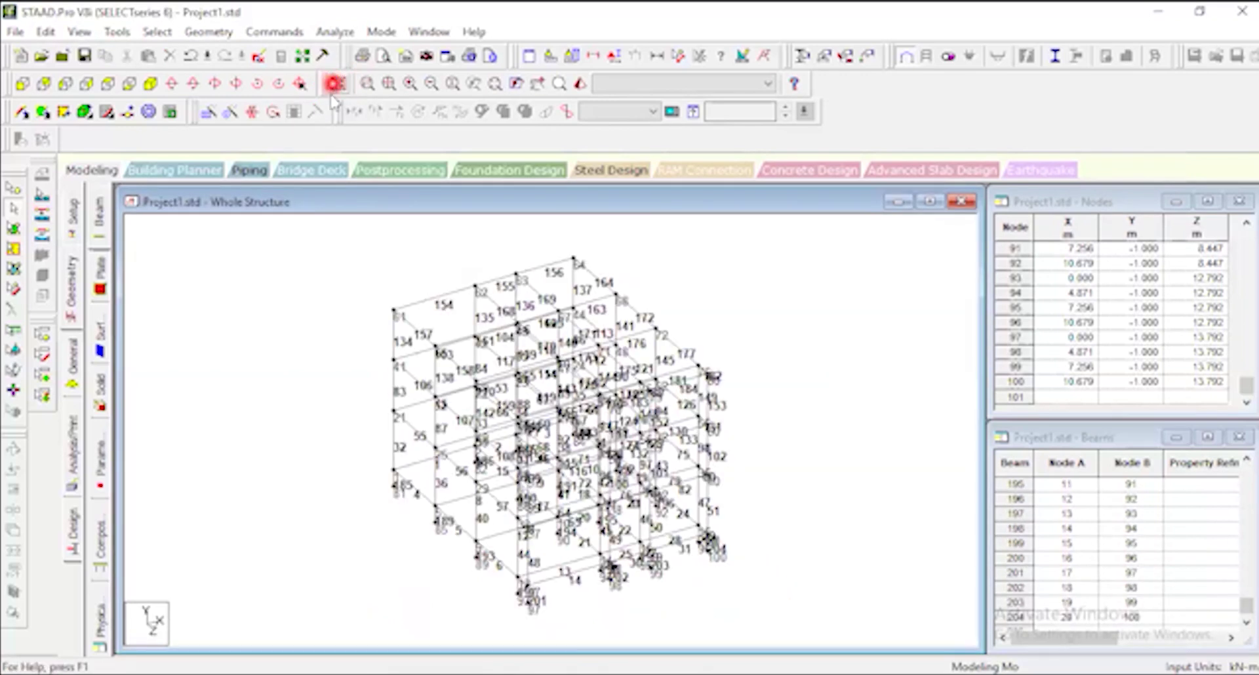
pyautogui.moveTo(445, 351)
pyautogui.mouseDown()
pyautogui.moveTo(573, 534)
pyautogui.moveTo(740, 394)
pyautogui.moveTo(610, 394)
pyautogui.moveTo(402, 427)
pyautogui.moveTo(520, 579)
pyautogui.moveTo(571, 568)
pyautogui.mouseUp()
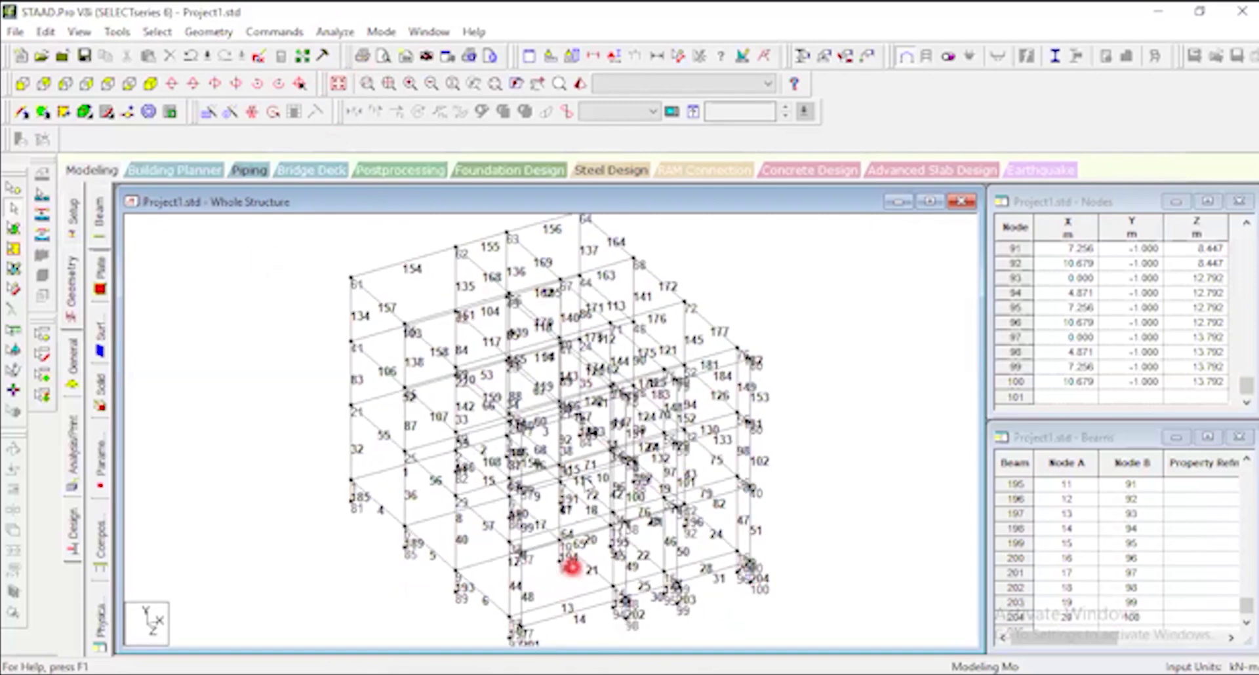
pyautogui.rightClick(837, 321)
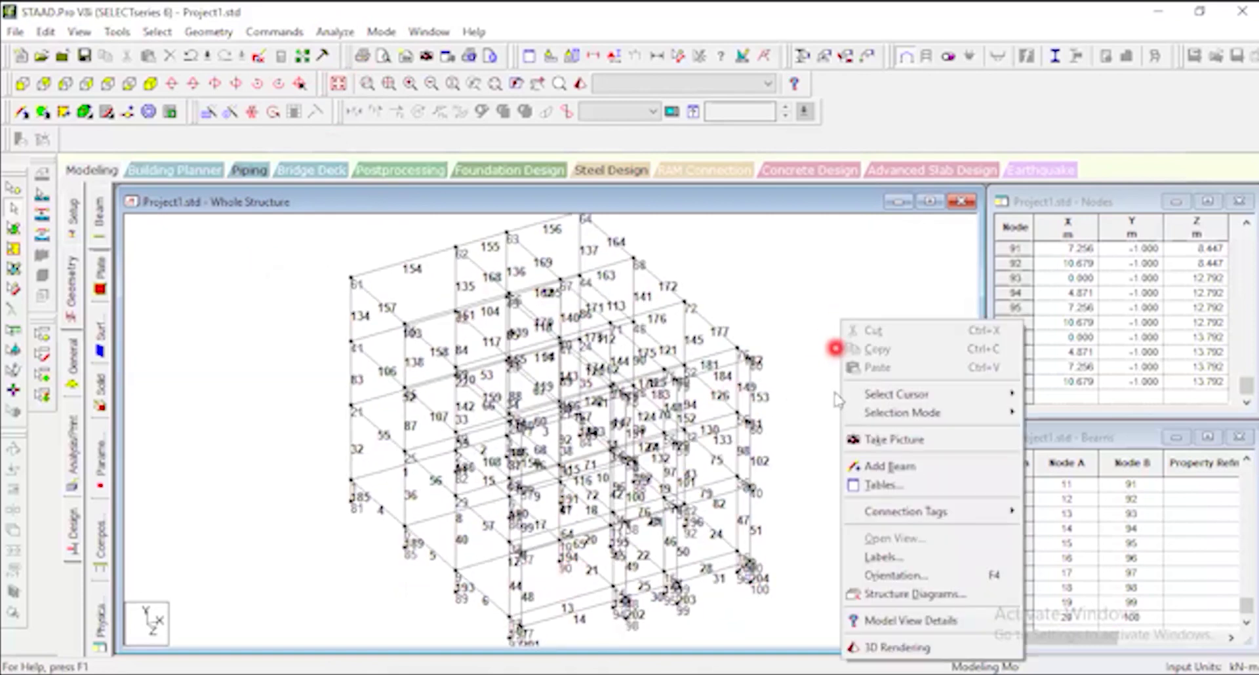
pyautogui.click(903, 559)
pyautogui.click(448, 162)
pyautogui.click(450, 246)
pyautogui.click(452, 139)
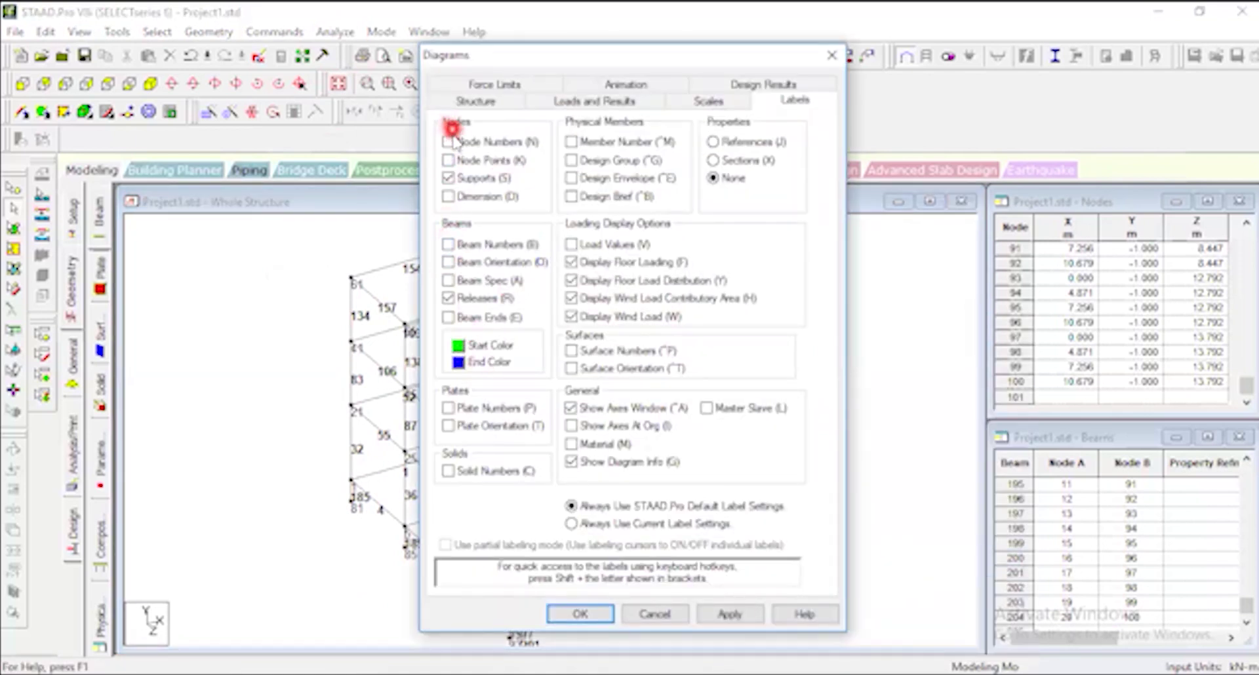
pyautogui.click(450, 160)
pyautogui.click(570, 414)
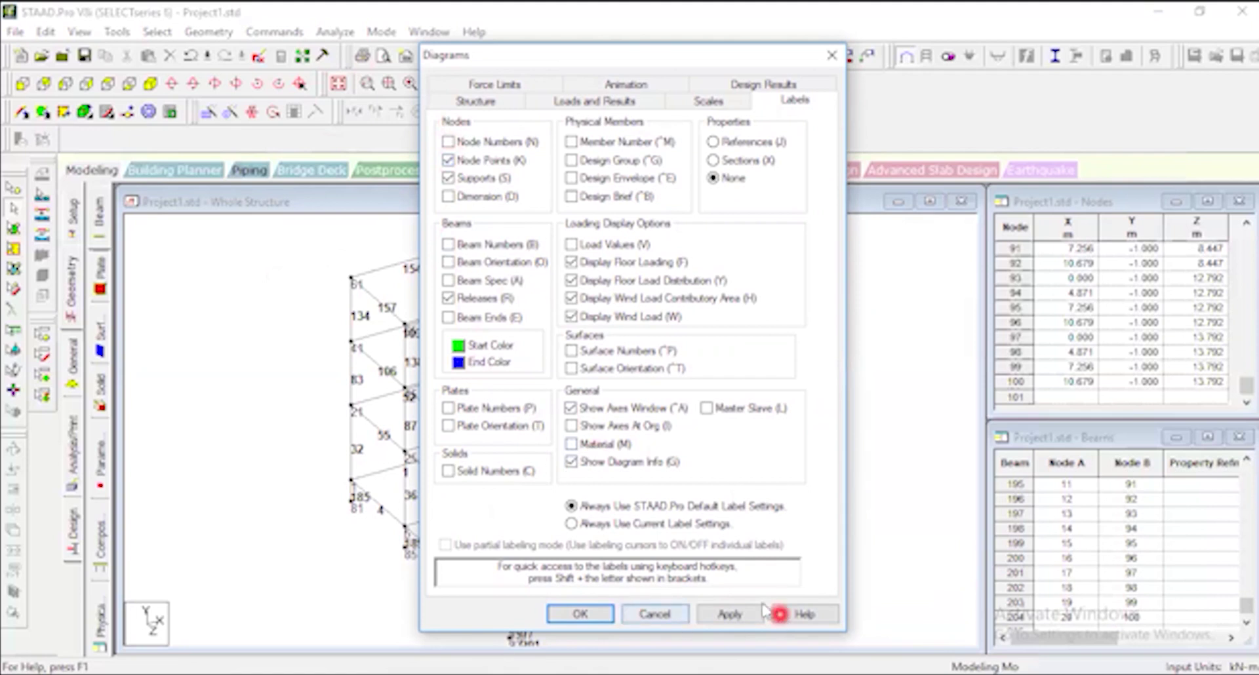
pyautogui.click(730, 613)
pyautogui.click(581, 615)
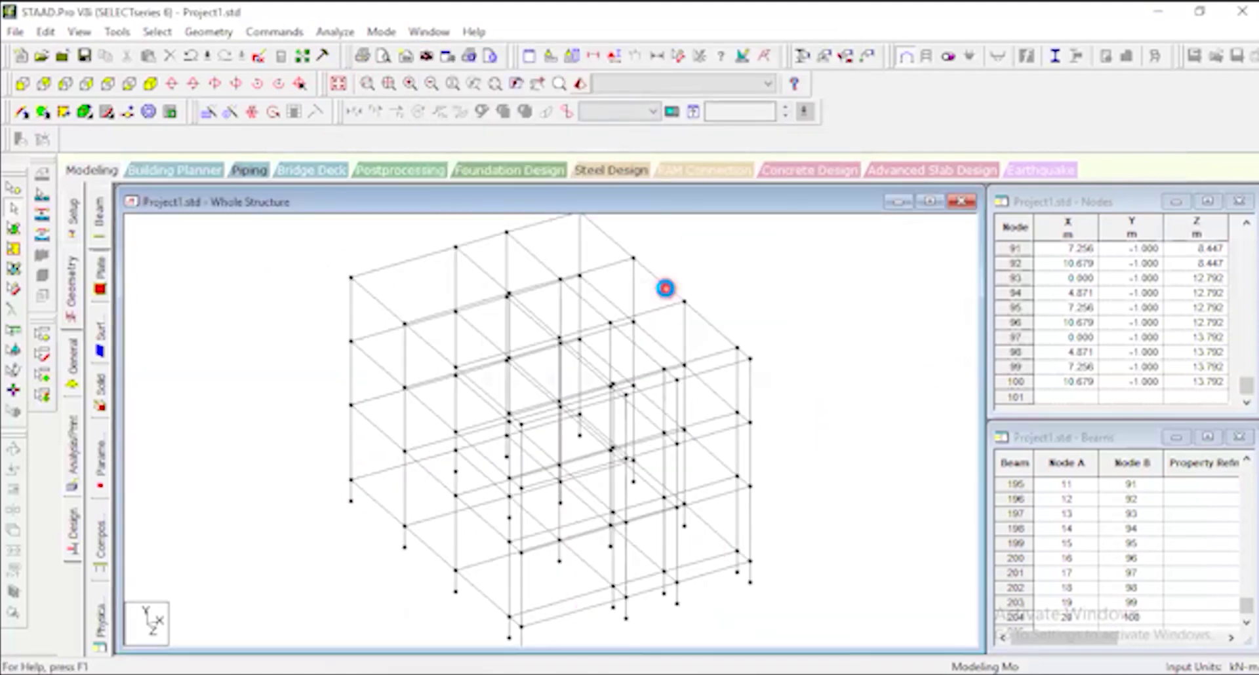
# Examine the frame from another angle in a maximized 3D rendered view, and return to the whole structure view.
pyautogui.click(1120, 250)
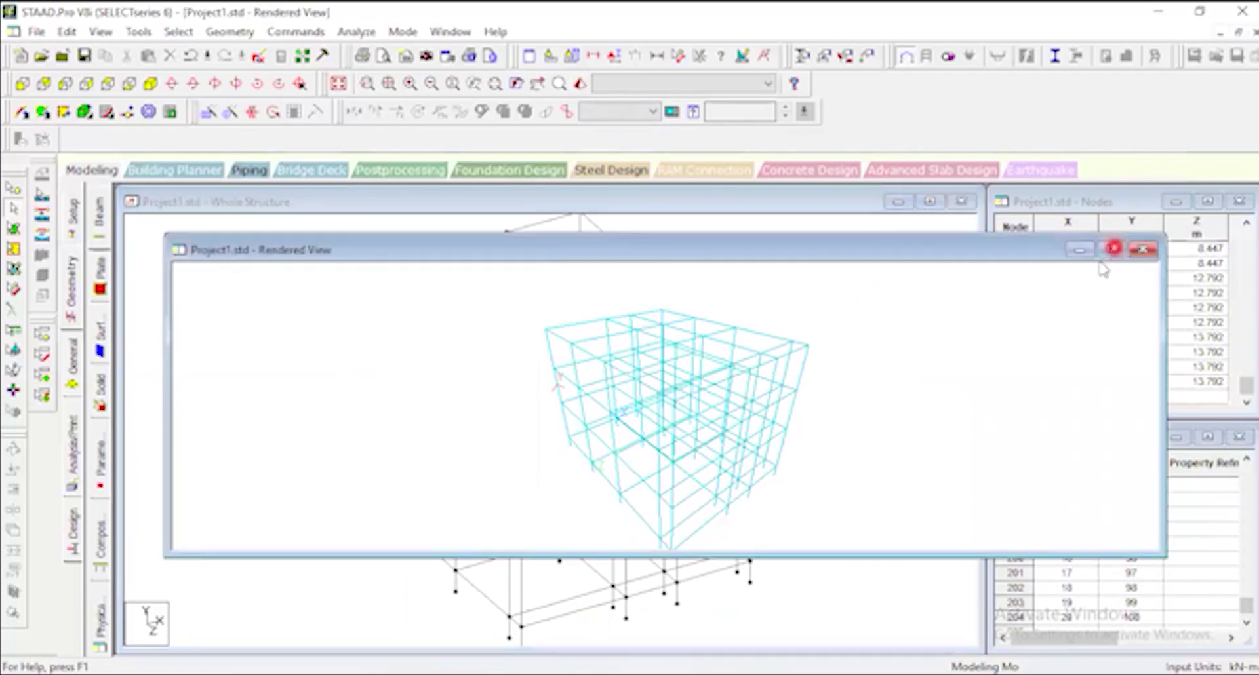
pyautogui.moveTo(892, 375); pyautogui.dragTo(630, 380)
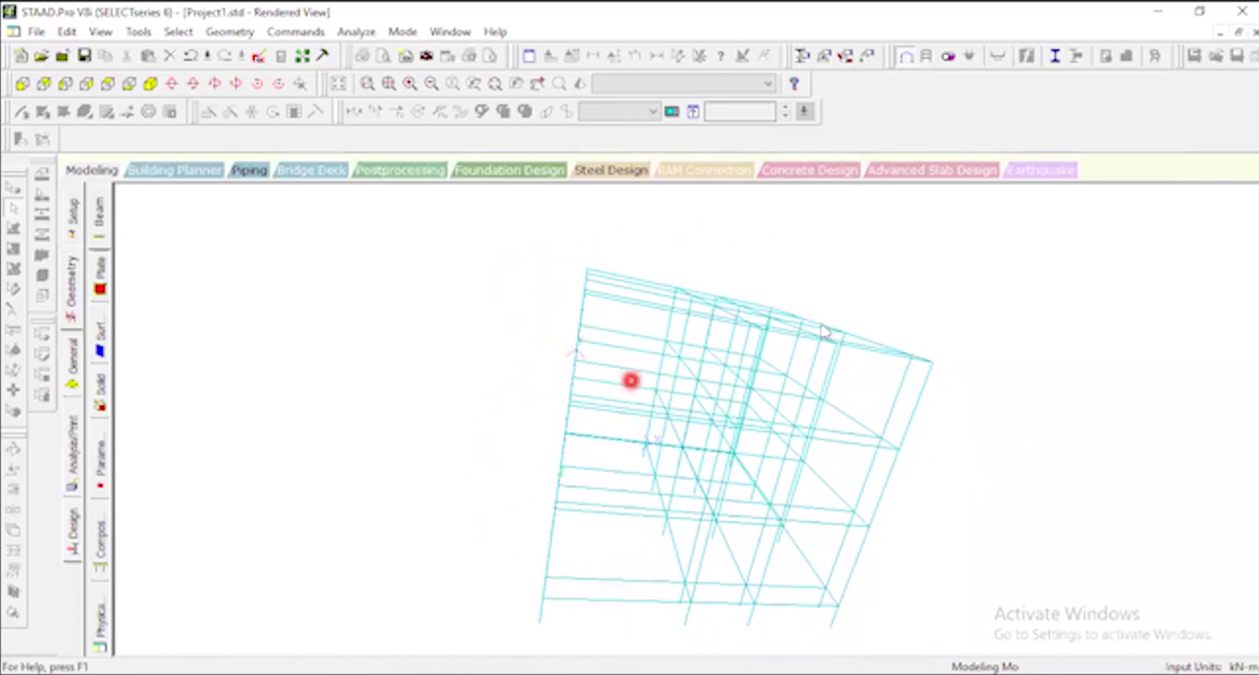
pyautogui.click(105, 173)
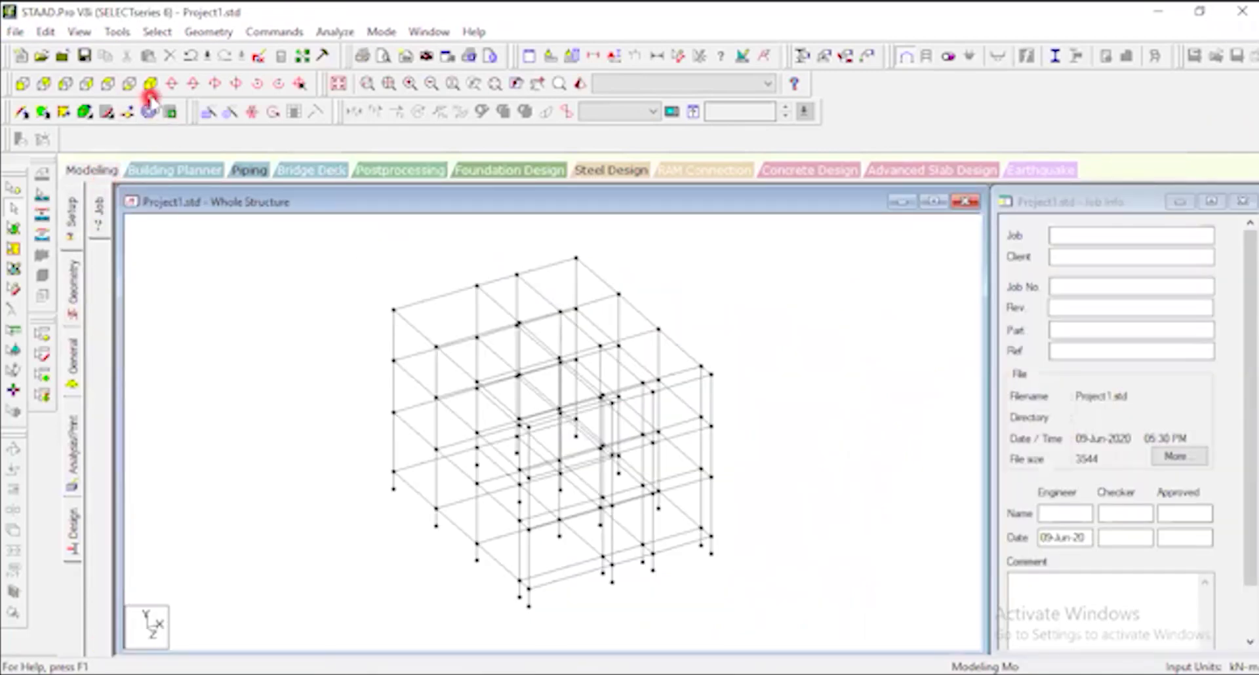
# Display the whole frame in plan view to check its beam grid.
pyautogui.click(110, 86)
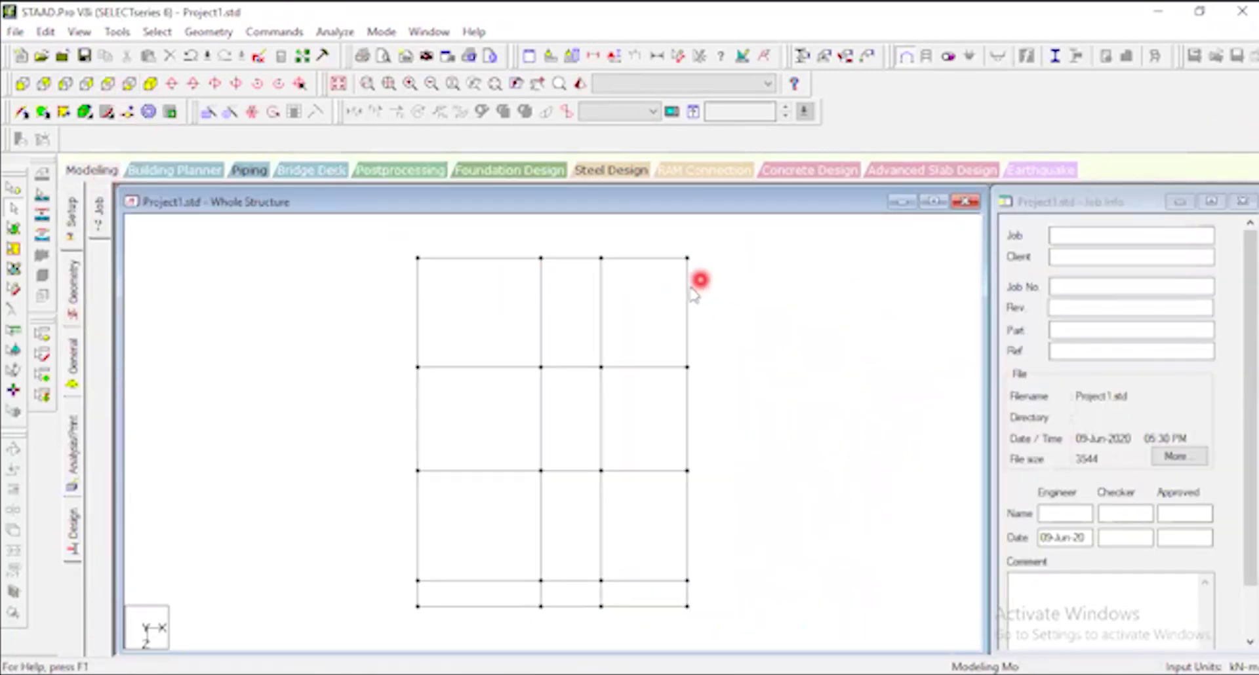
pyautogui.scroll(-3, 699, 283)
pyautogui.scroll(1, 551, 554)
pyautogui.scroll(1, 586, 353)
pyautogui.scroll(-1, 558, 427)
pyautogui.scroll(1, 472, 558)
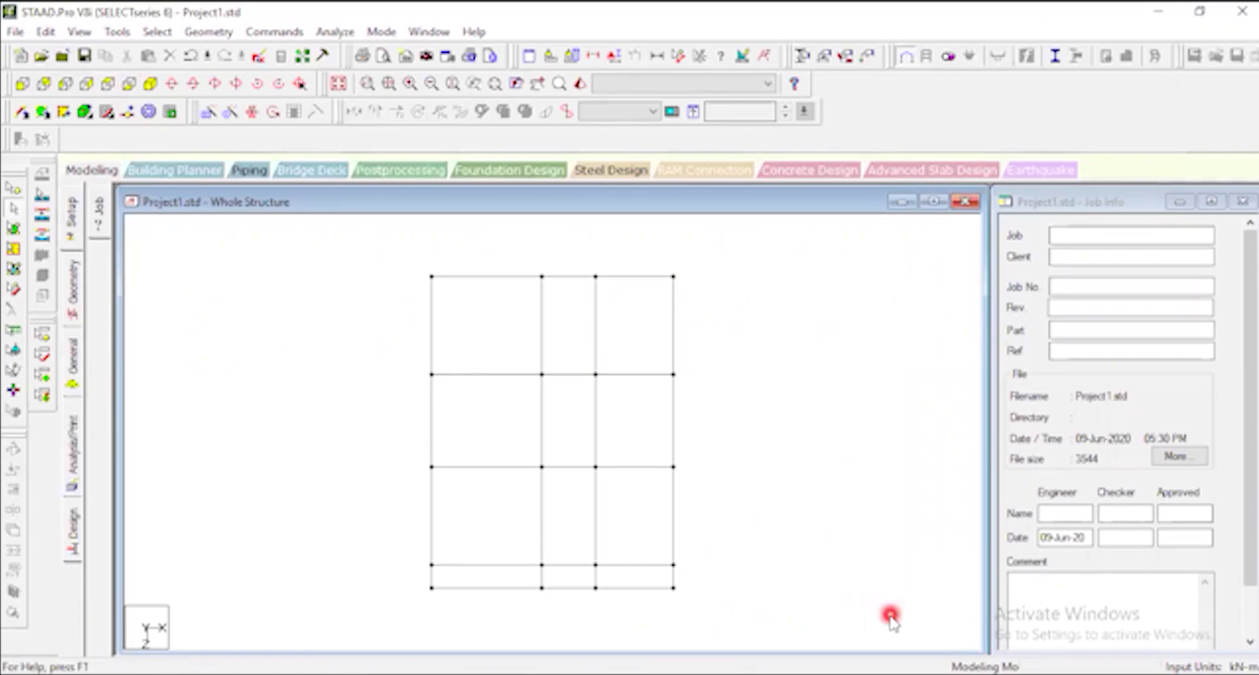
# Switch to AutoCAD and examine the column and wall layout around grid lines 3 and 4 in Drawing2.dwg.
pyautogui.click(892, 623)
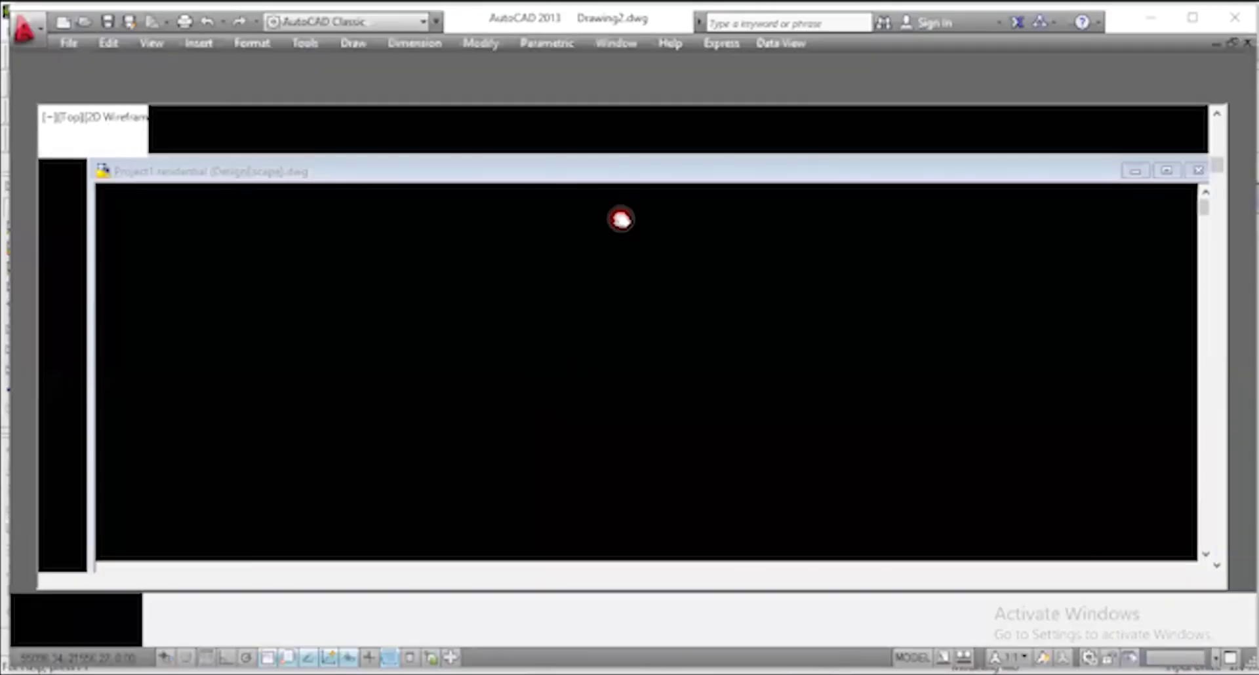
pyautogui.scroll(-2, 630, 216)
pyautogui.scroll(5, 823, 434)
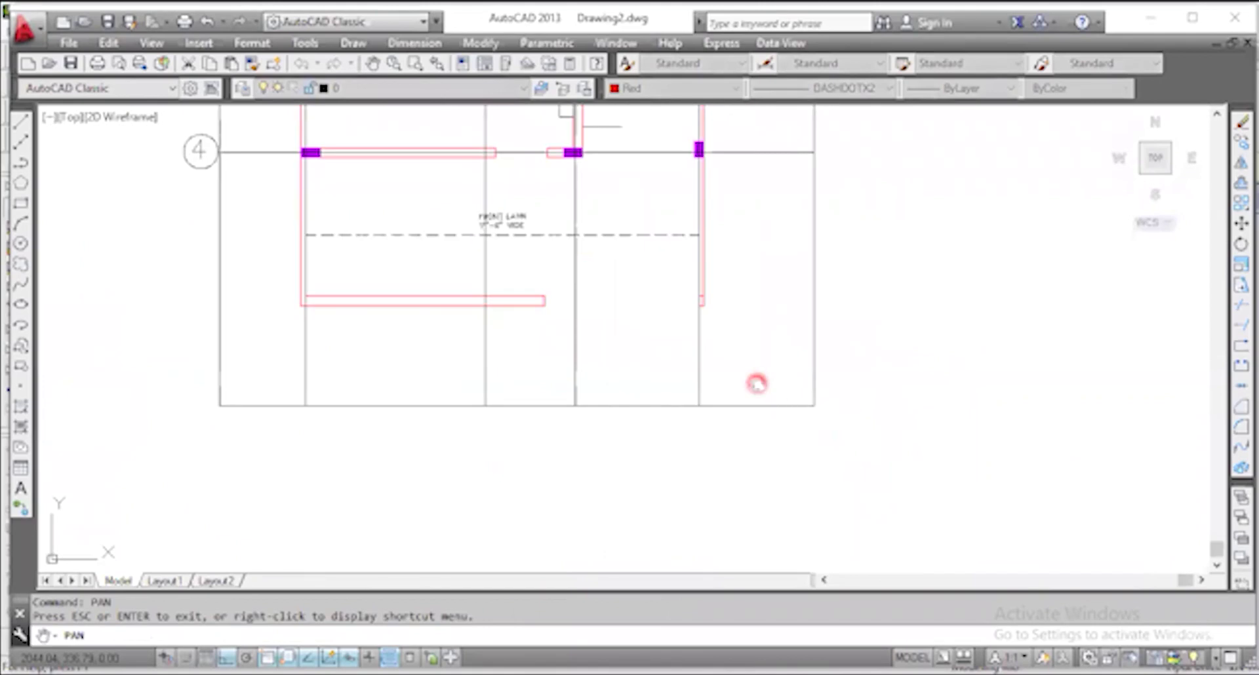
pyautogui.scroll(-2, 757, 387)
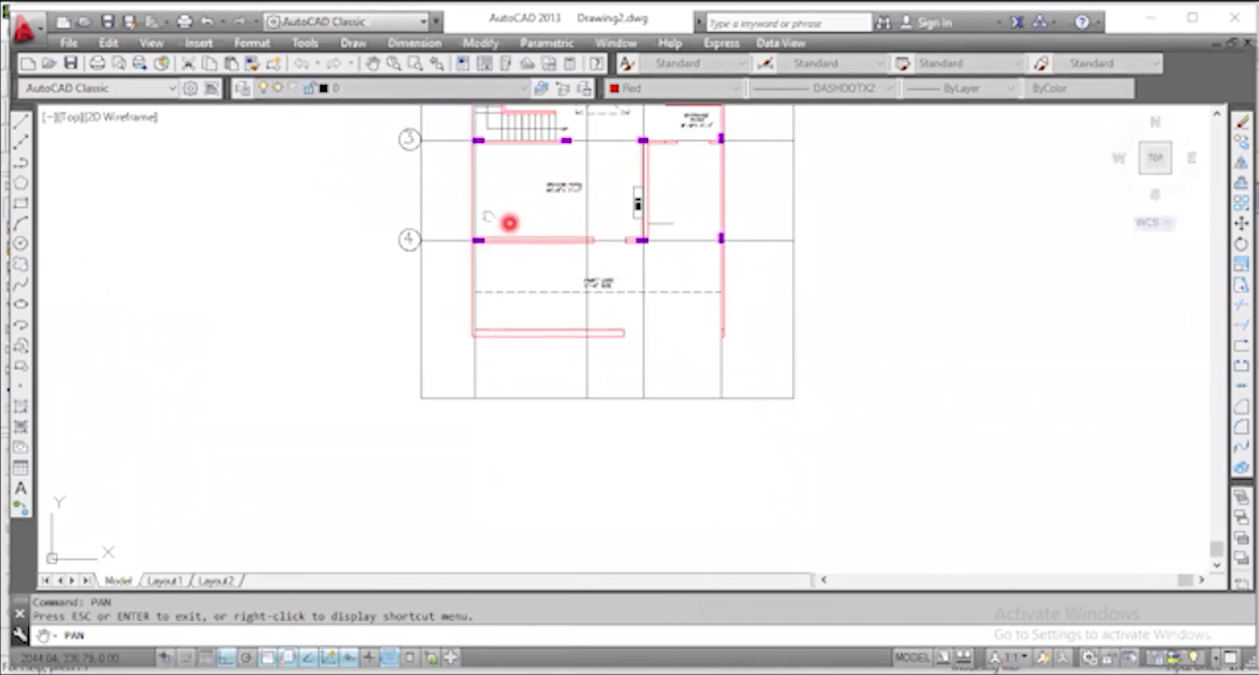
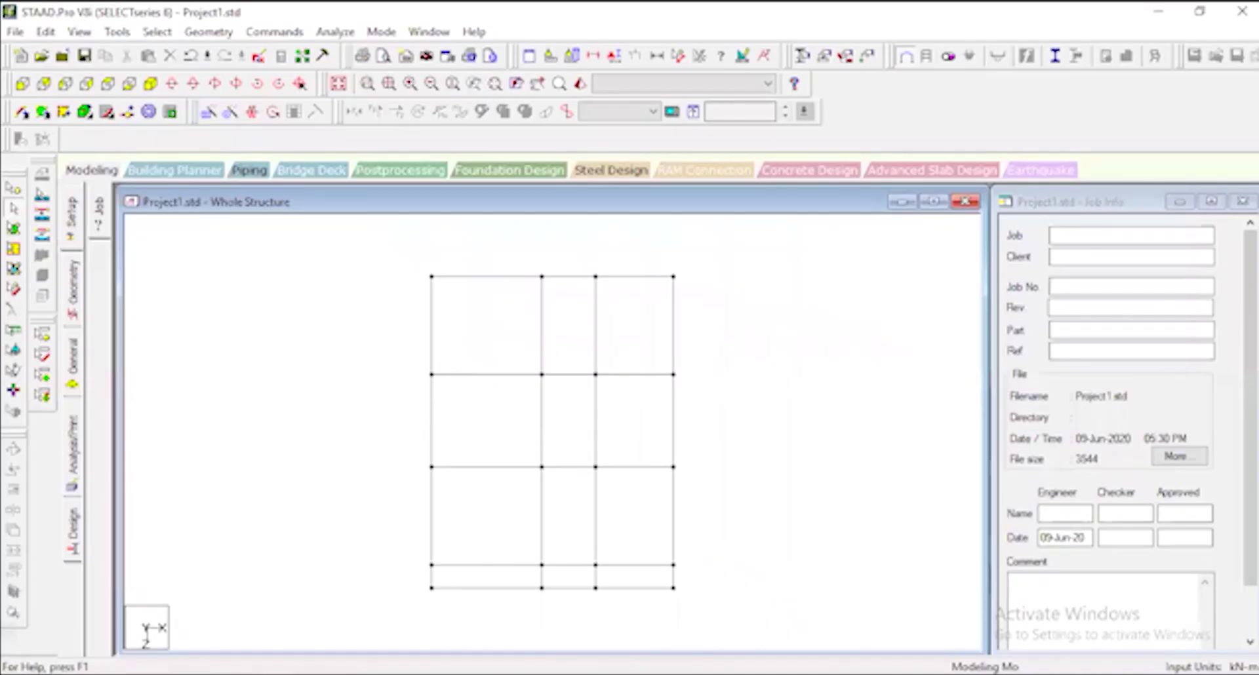
# In front view, select the base-level beams with the foundation columns below them and display only those members.
pyautogui.click(149, 84)
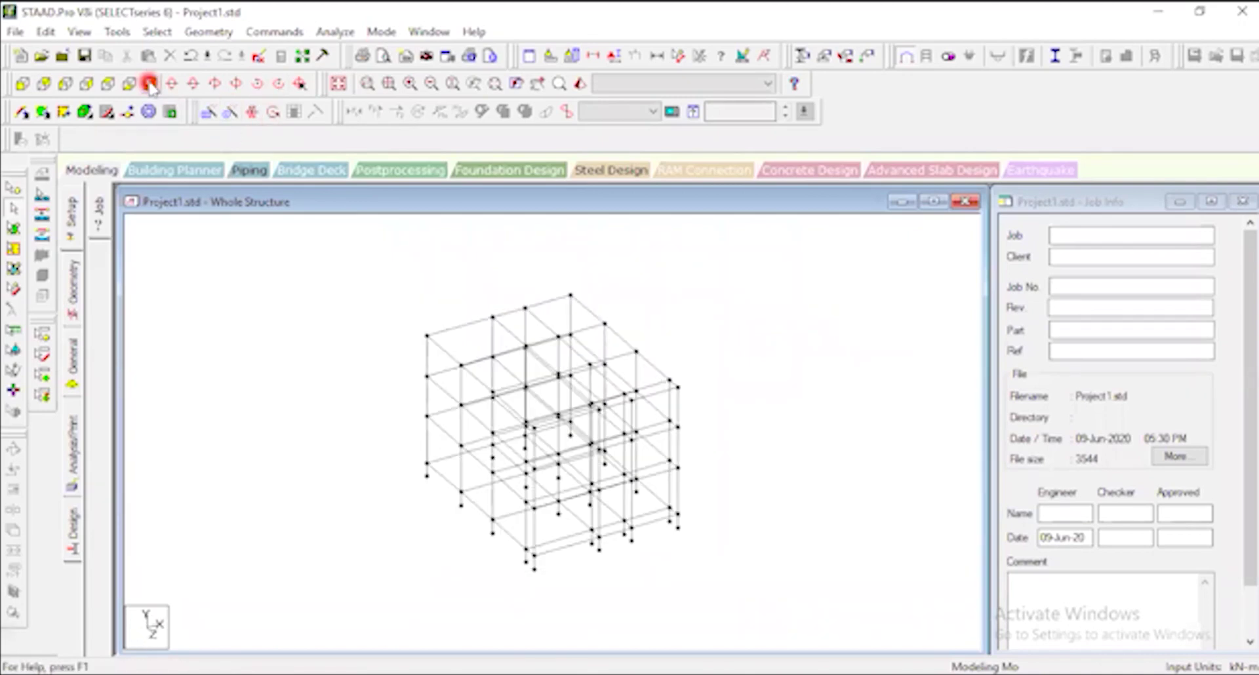
pyautogui.click(23, 84)
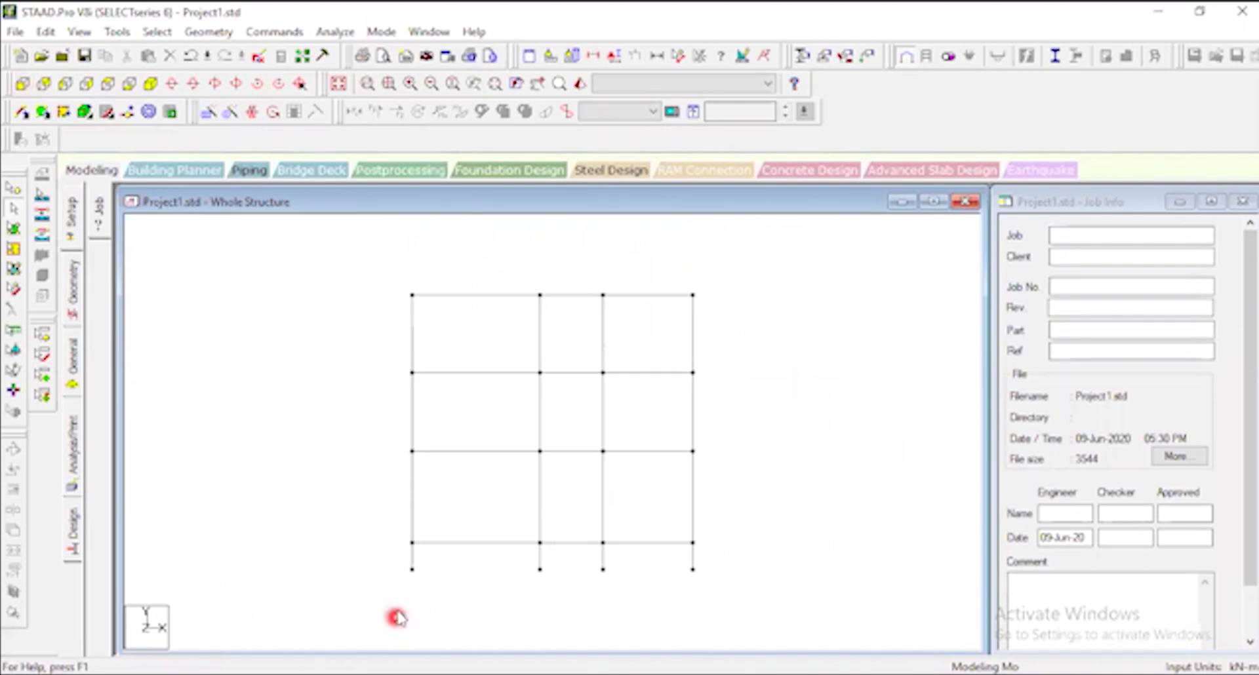
pyautogui.moveTo(389, 559); pyautogui.dragTo(755, 583)
pyautogui.moveTo(351, 561); pyautogui.dragTo(739, 593)
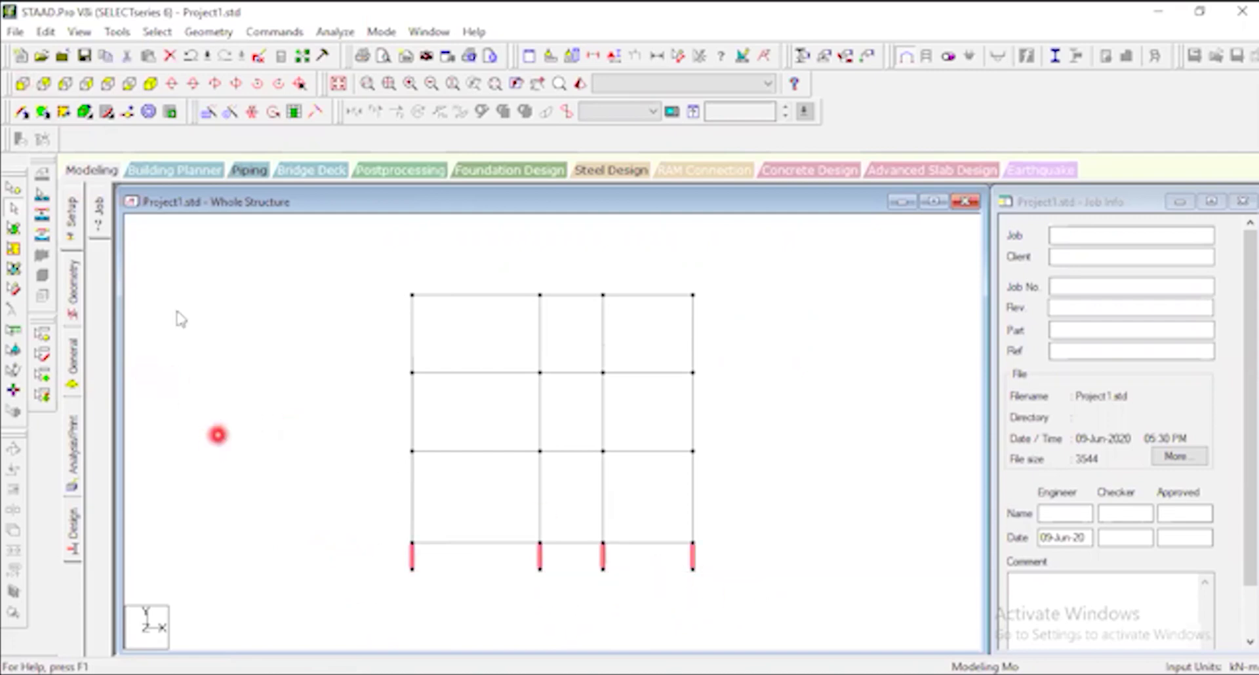
pyautogui.click(222, 436)
pyautogui.moveTo(331, 546); pyautogui.dragTo(635, 584)
pyautogui.moveTo(348, 526); pyautogui.dragTo(763, 588)
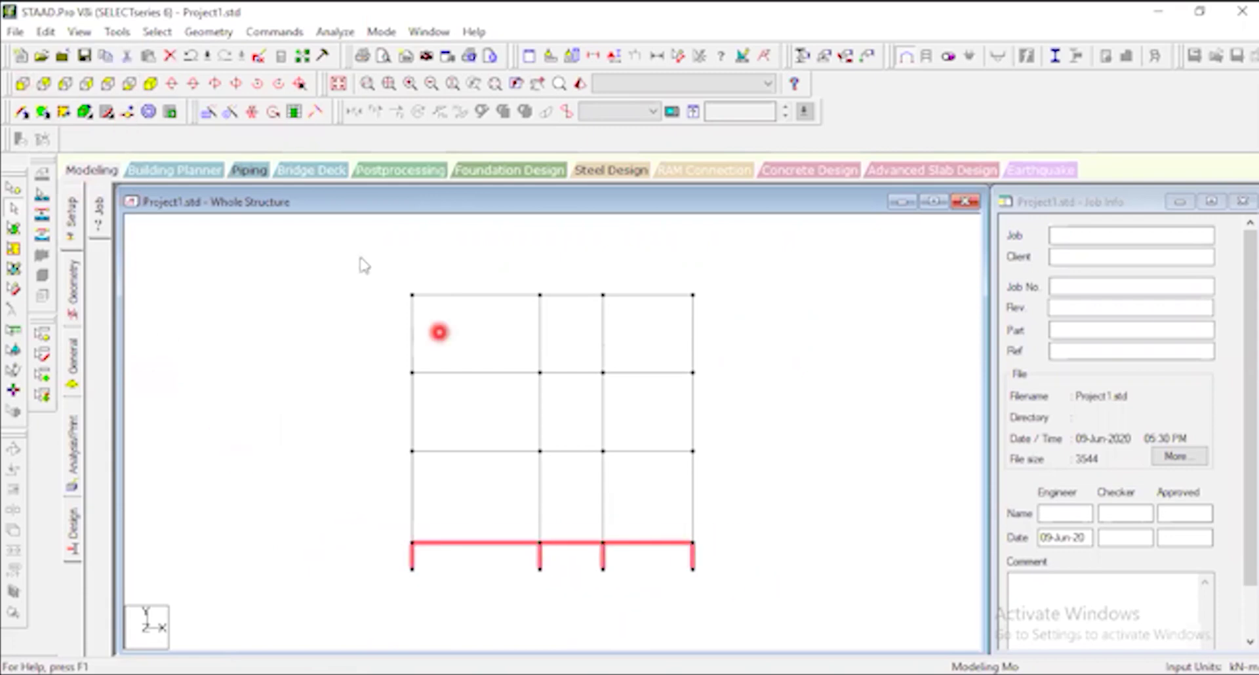
pyautogui.click(79, 32)
pyautogui.click(124, 89)
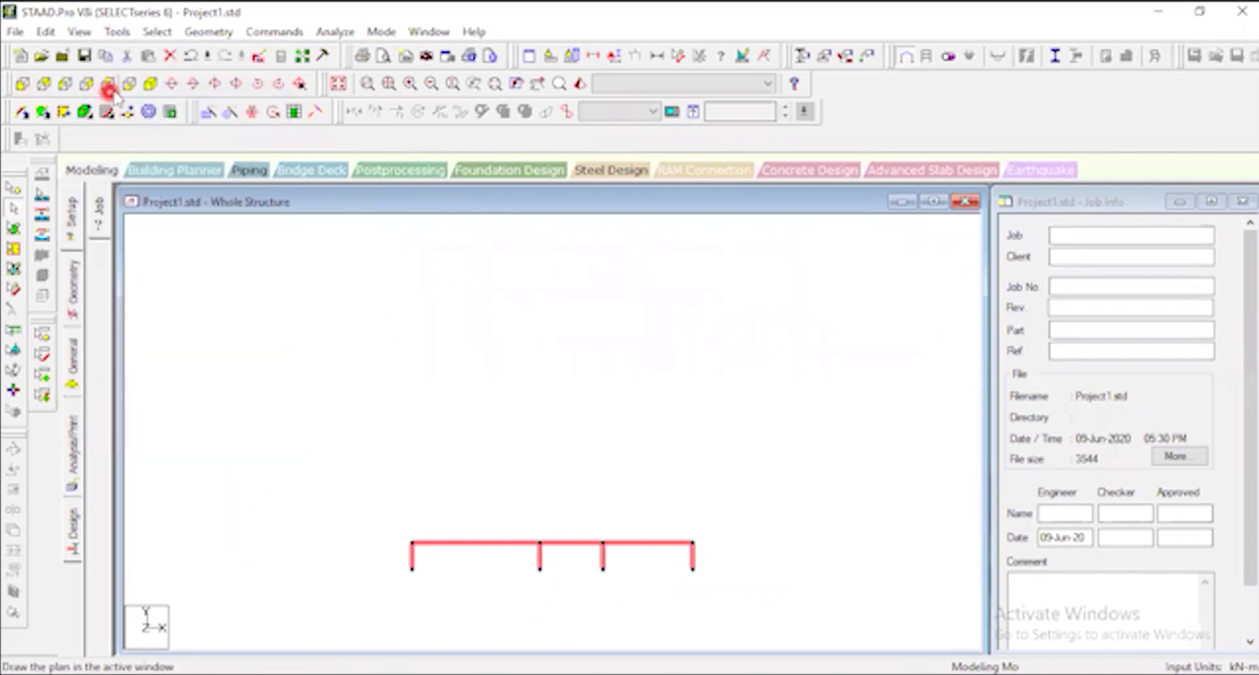
# Check the isolated base level in plan, show it in isometric view, and clear the selection.
pyautogui.click(110, 86)
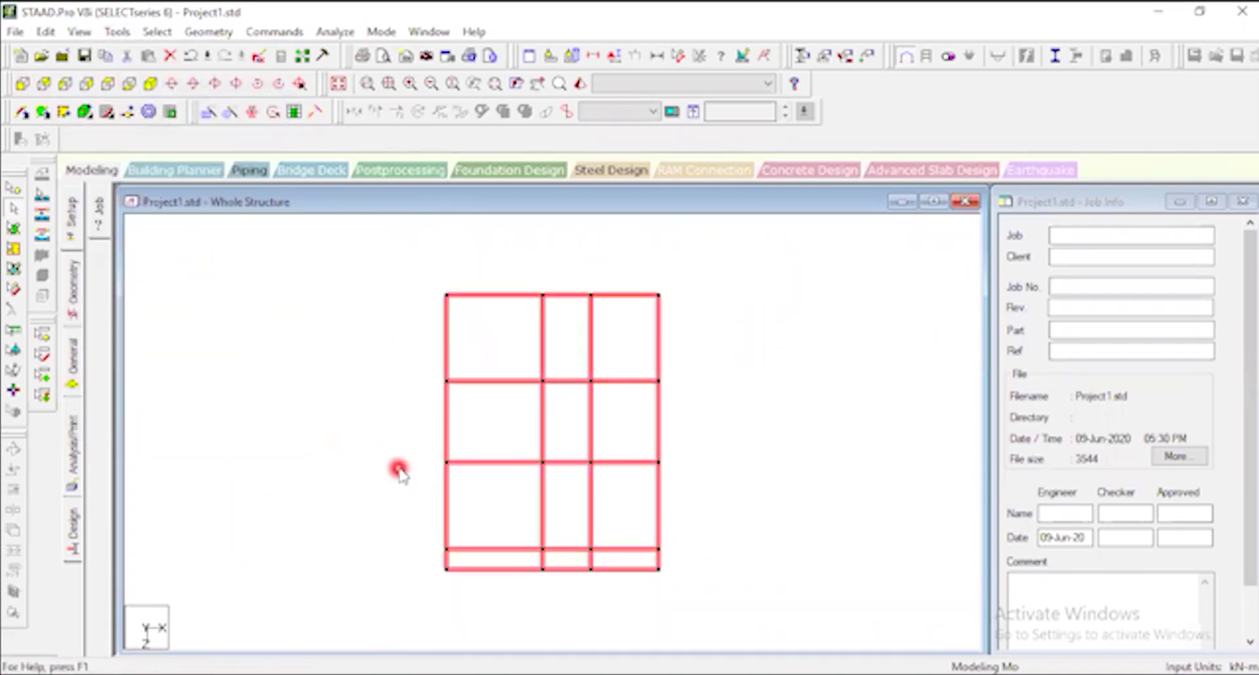
pyautogui.click(150, 84)
pyautogui.click(289, 308)
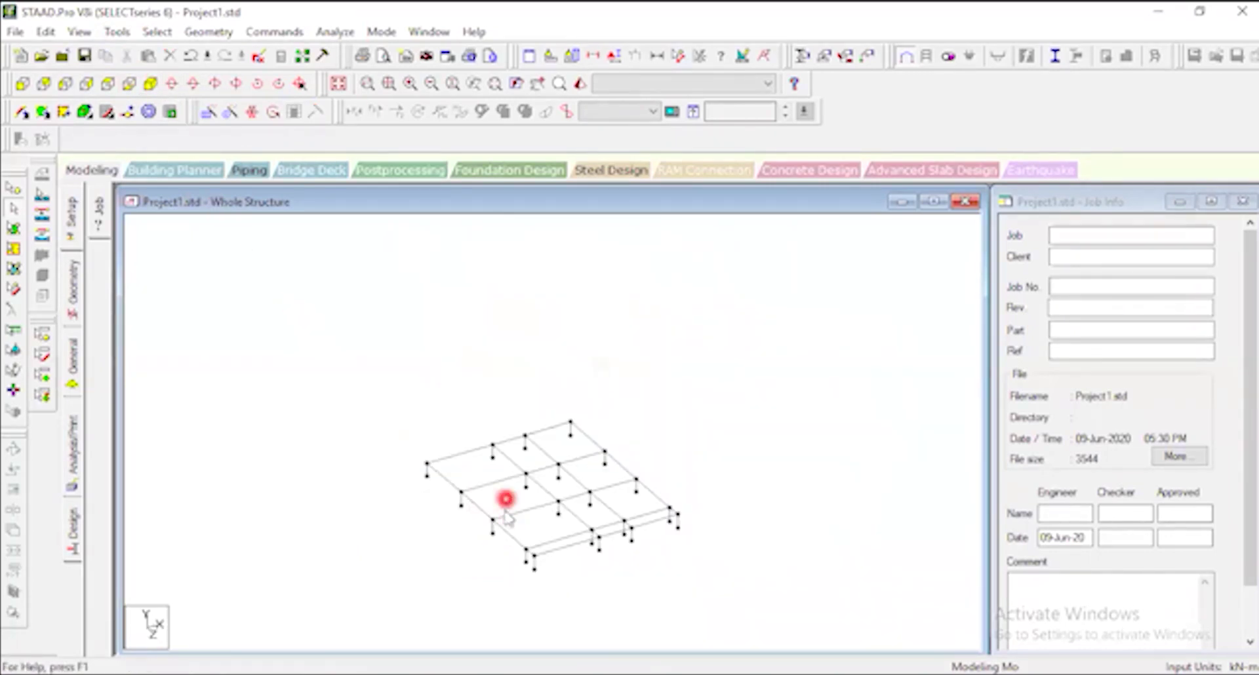
pyautogui.scroll(2, 544, 594)
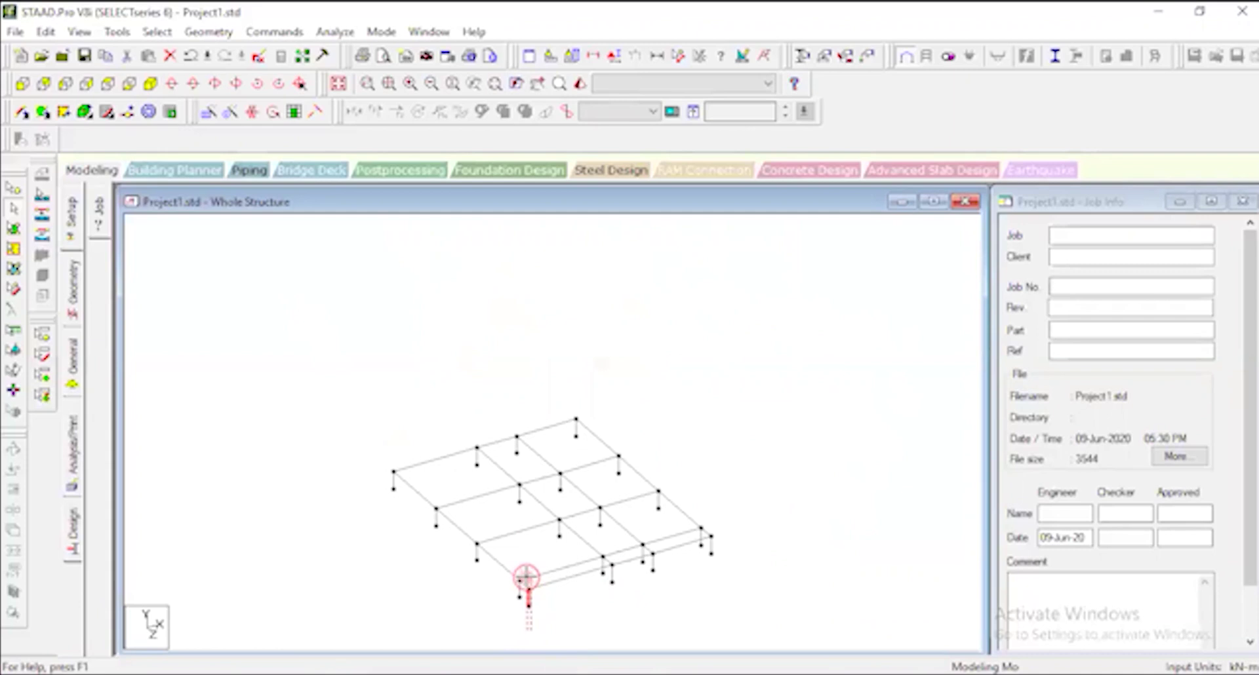
# Delete the four short foundation columns under the outermost front edge of the isolated base level.
pyautogui.moveTo(519, 624); pyautogui.dragTo(650, 547)
pyautogui.moveTo(734, 584); pyautogui.dragTo(712, 522)
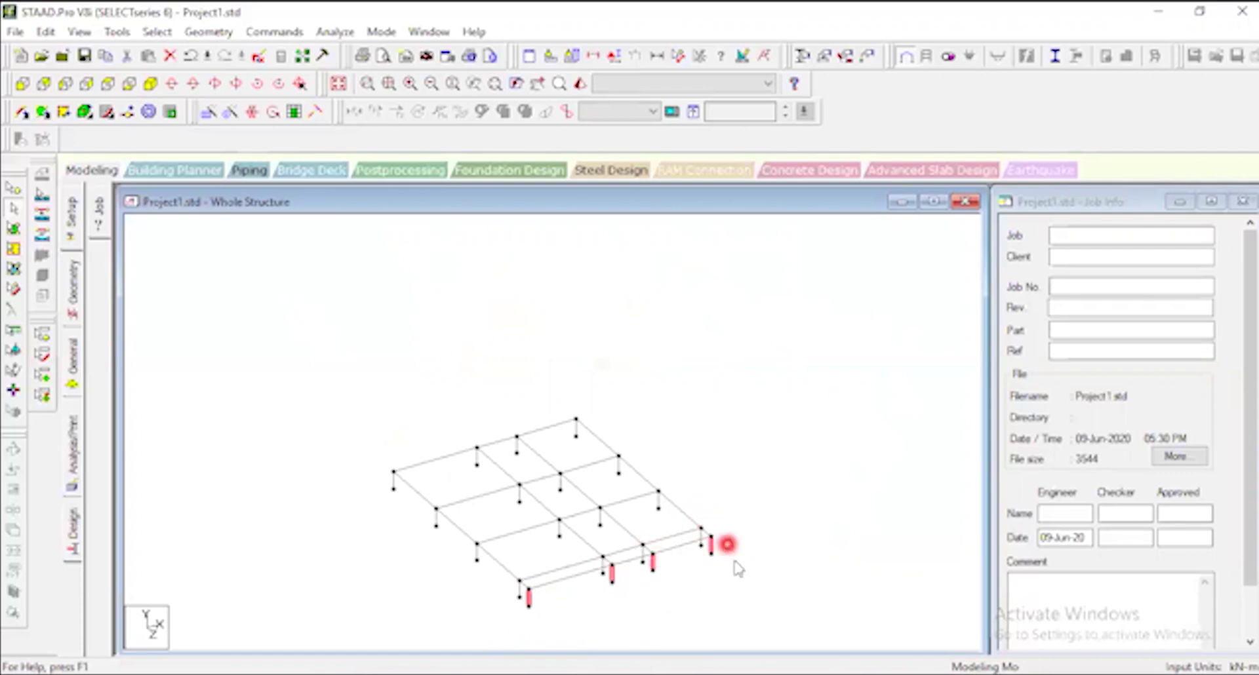
pyautogui.press('Delete')
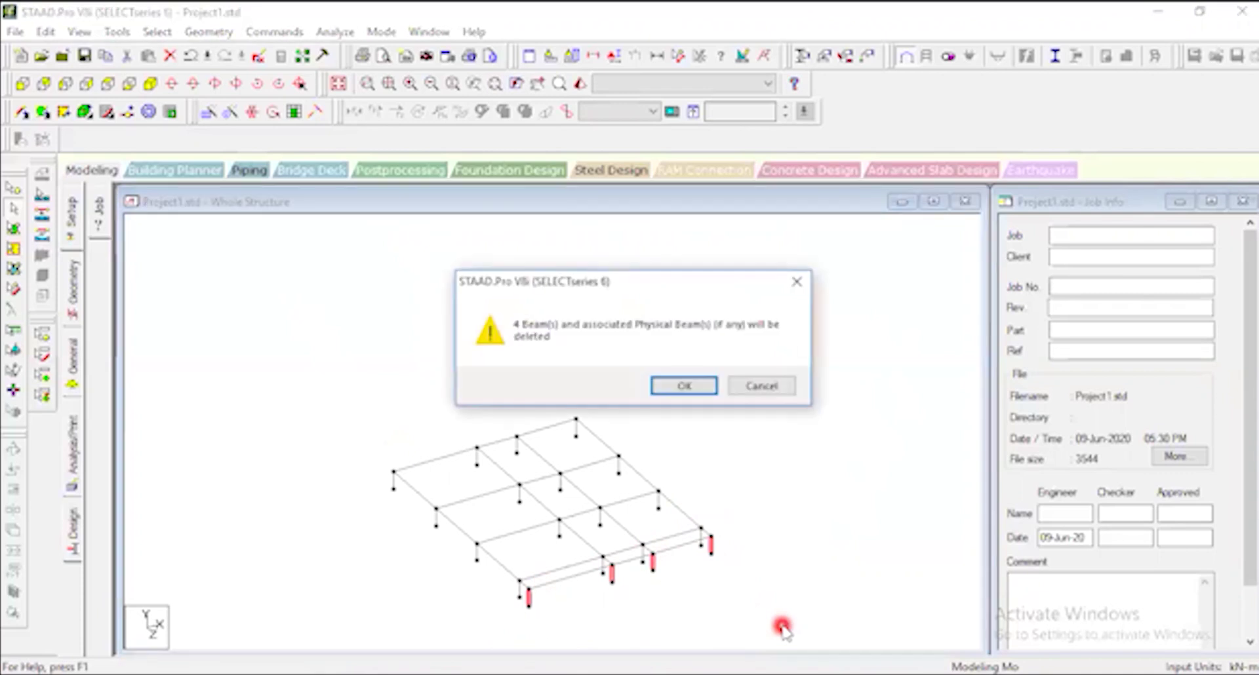
pyautogui.press('Return')
pyautogui.press('Return')
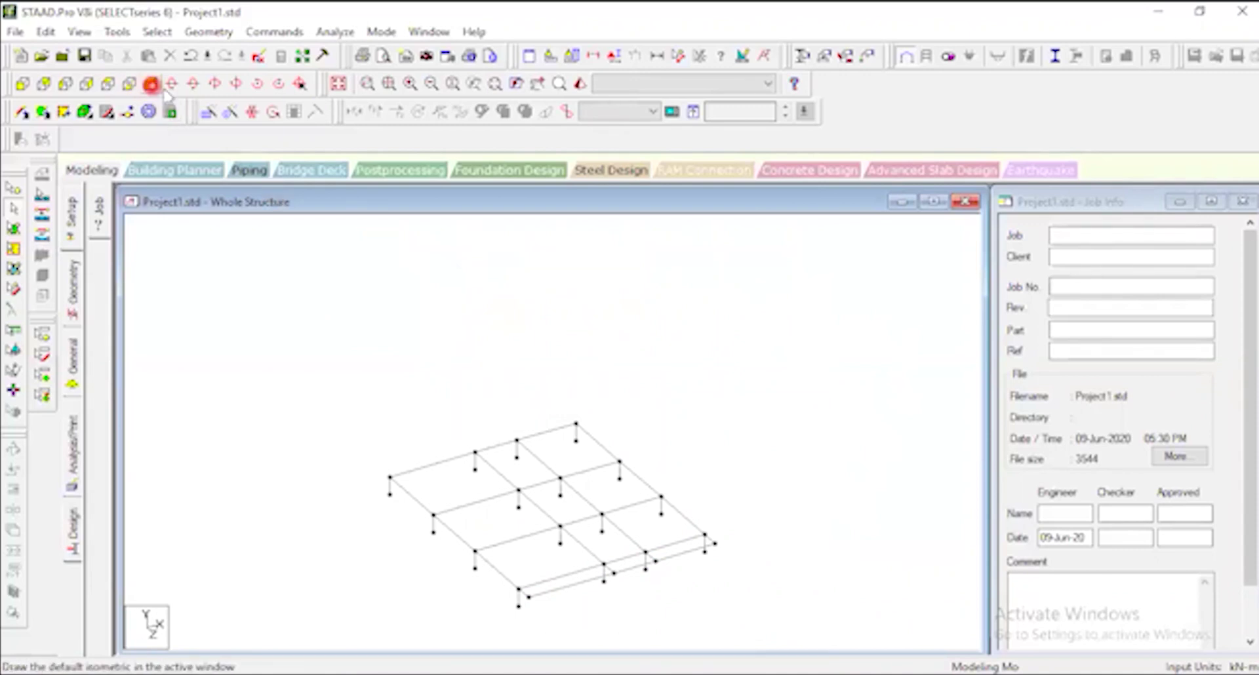
# Examine the front edge of the isolated base level in isometric and front views, and restore the whole structure.
pyautogui.scroll(1, 661, 444)
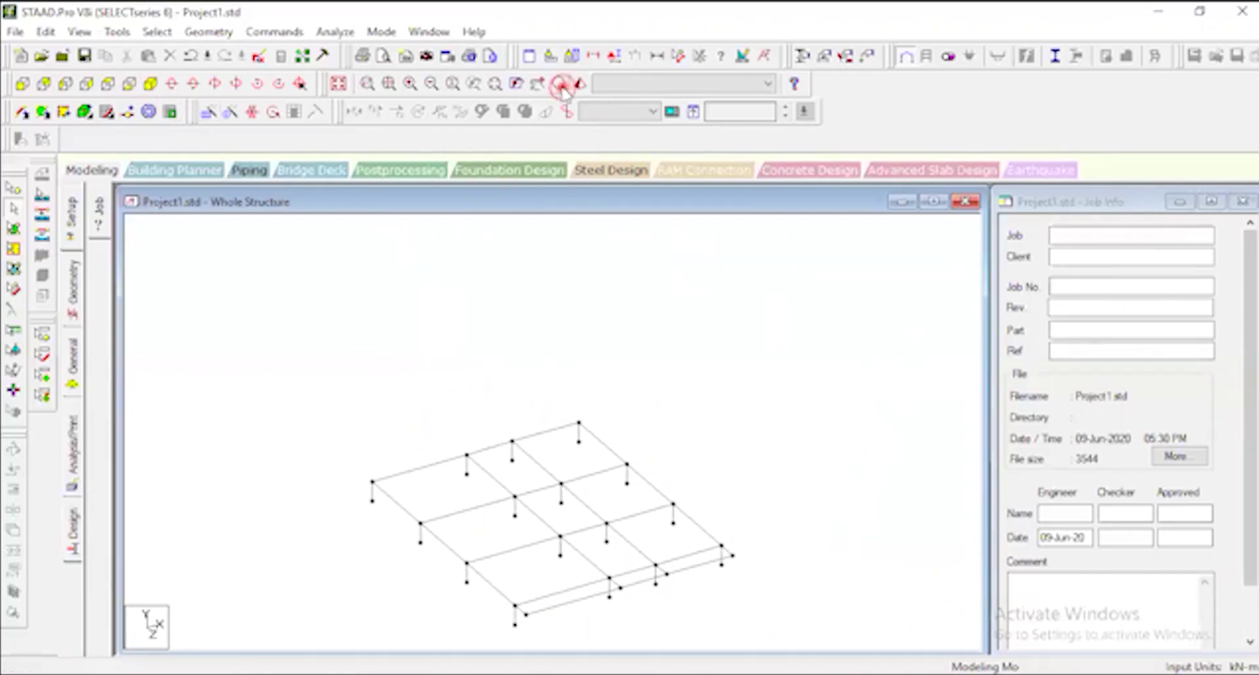
pyautogui.click(535, 610)
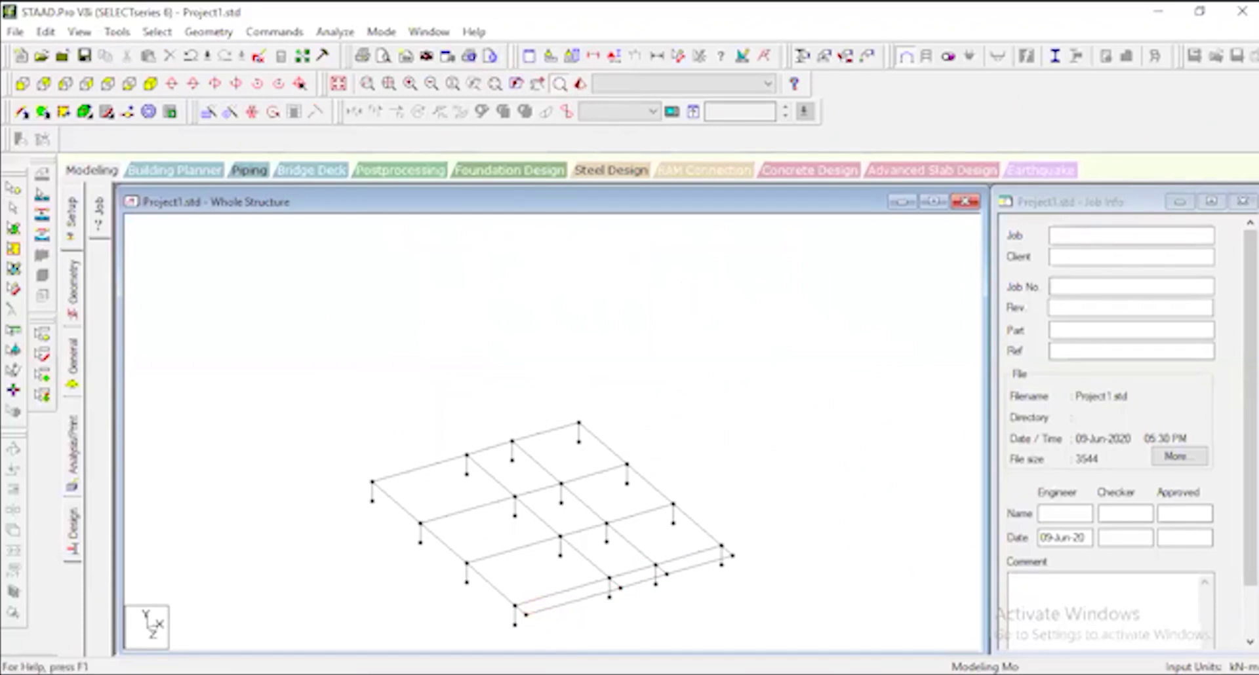
pyautogui.moveTo(527, 604); pyautogui.dragTo(565, 553)
pyautogui.click(22, 83)
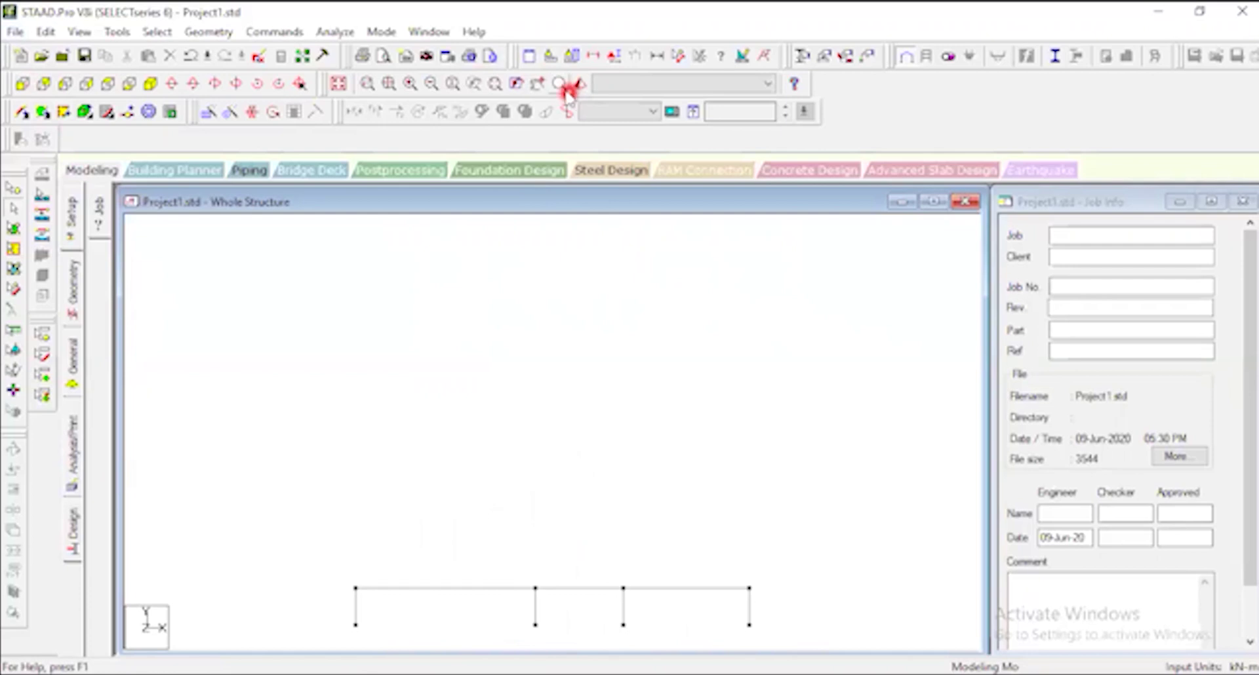
pyautogui.click(339, 85)
pyautogui.scroll(-1, 325, 379)
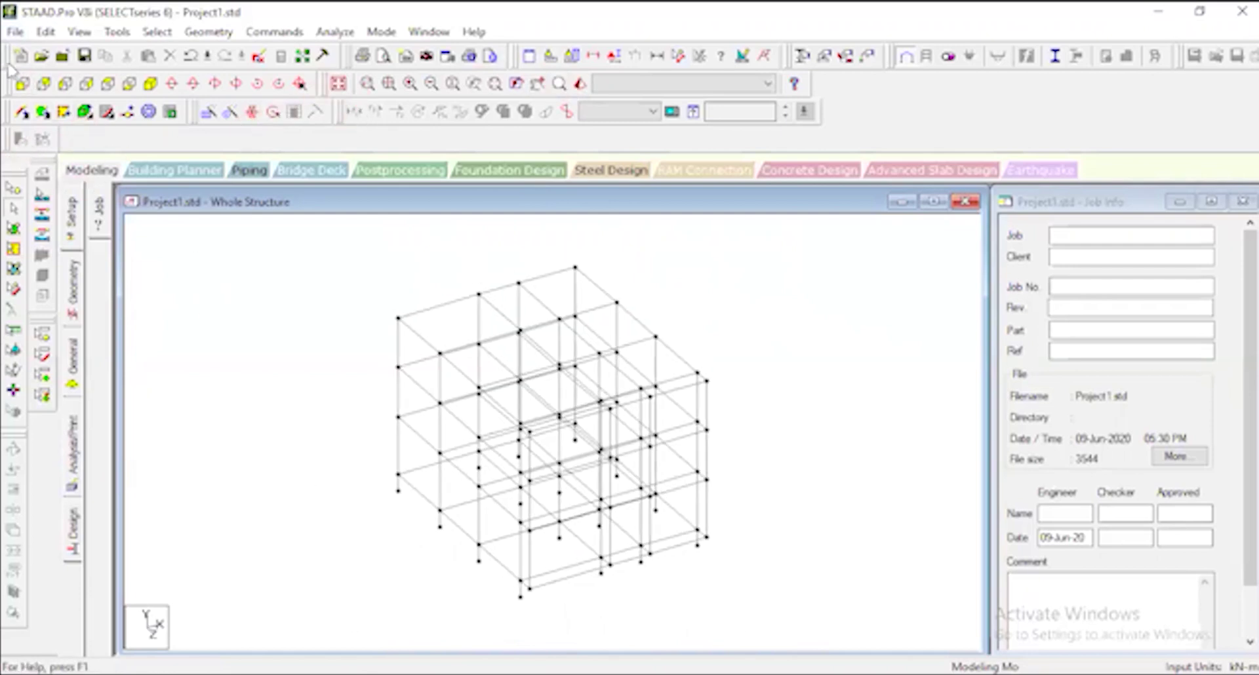
# In front view, select the storeys above the base level, display only those members in isometric view, and clear the selection.
pyautogui.click(22, 83)
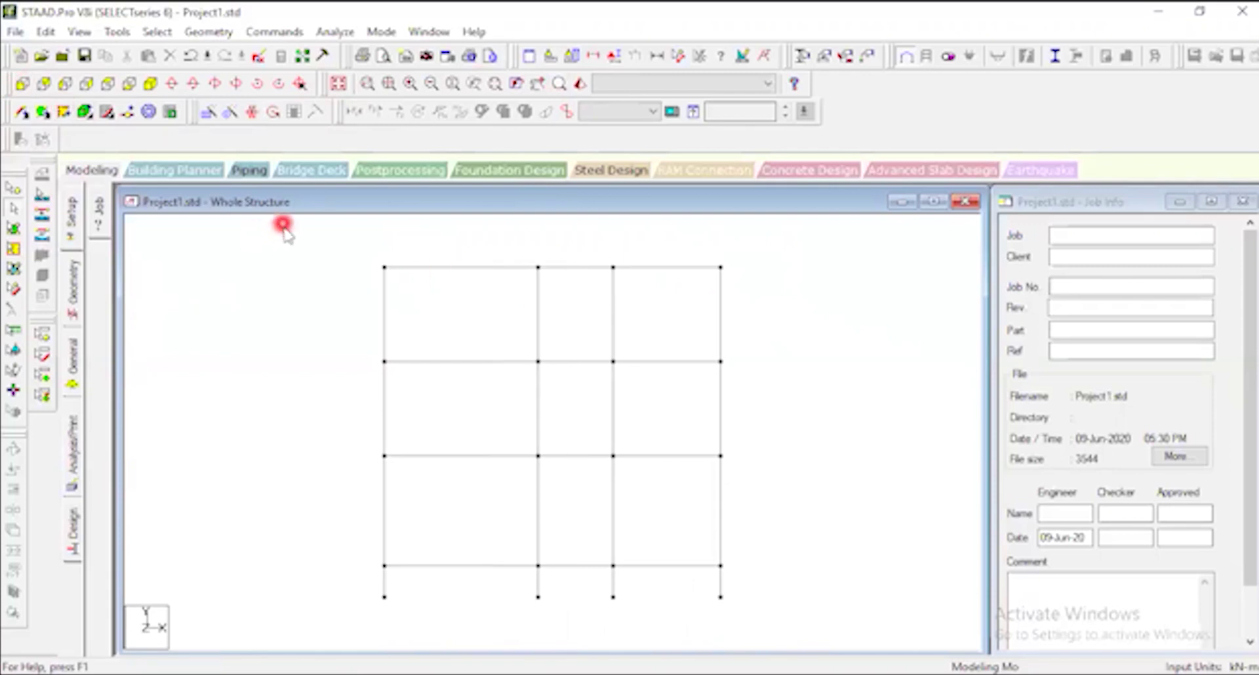
pyautogui.moveTo(365, 230); pyautogui.dragTo(756, 554)
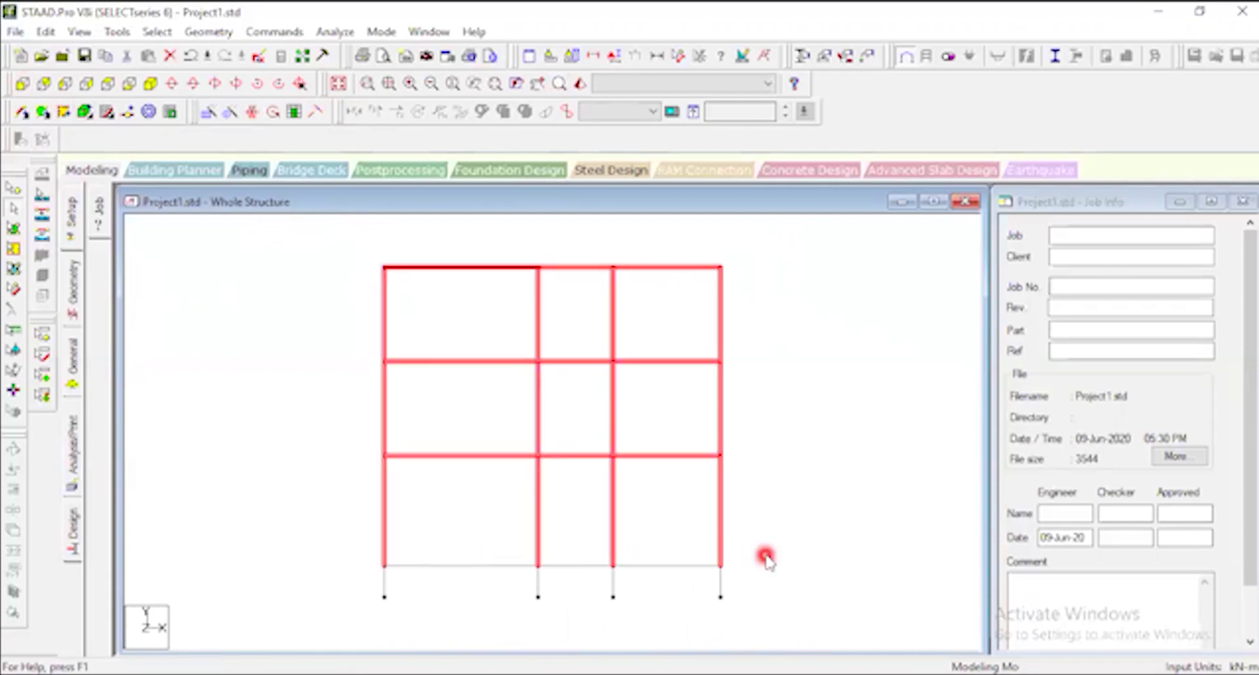
pyautogui.click(457, 89)
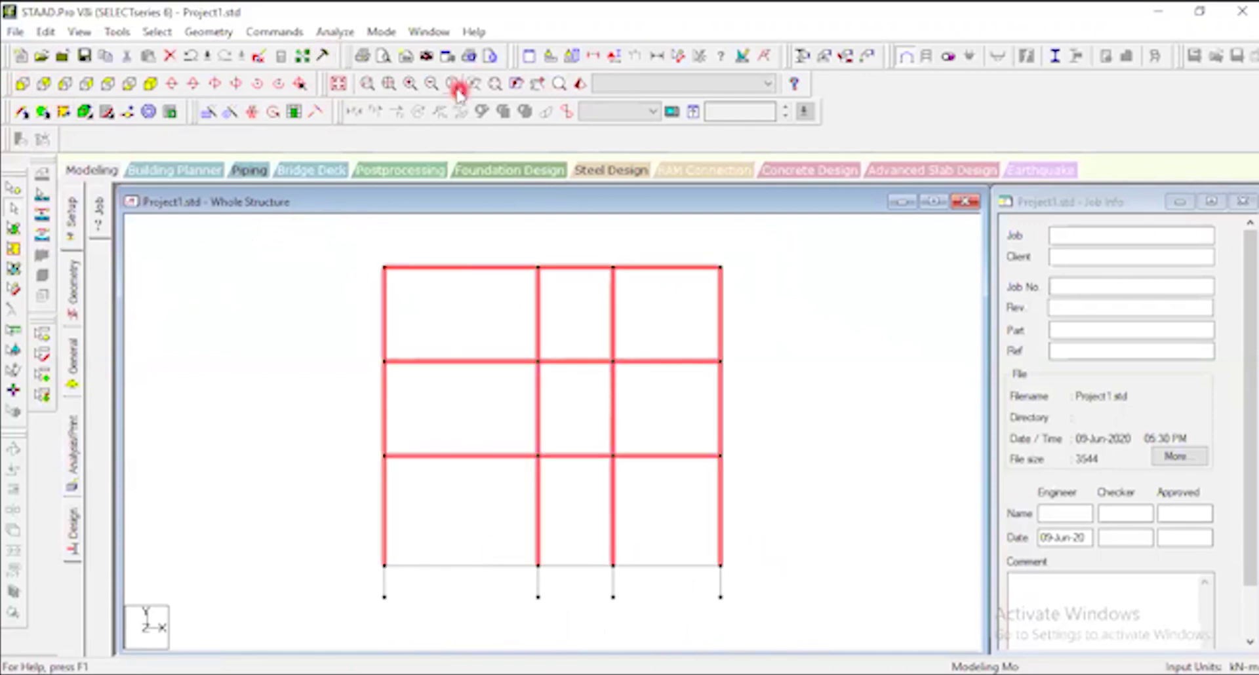
pyautogui.click(79, 31)
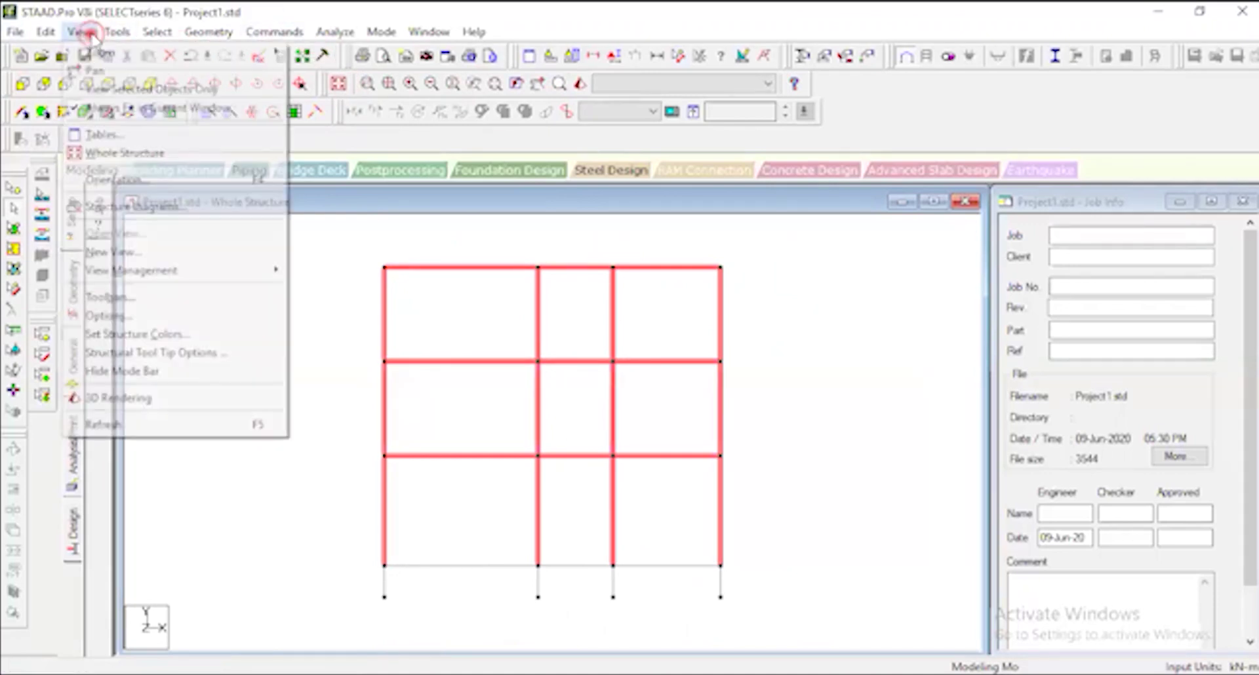
pyautogui.moveTo(80, 34)
pyautogui.click(119, 90)
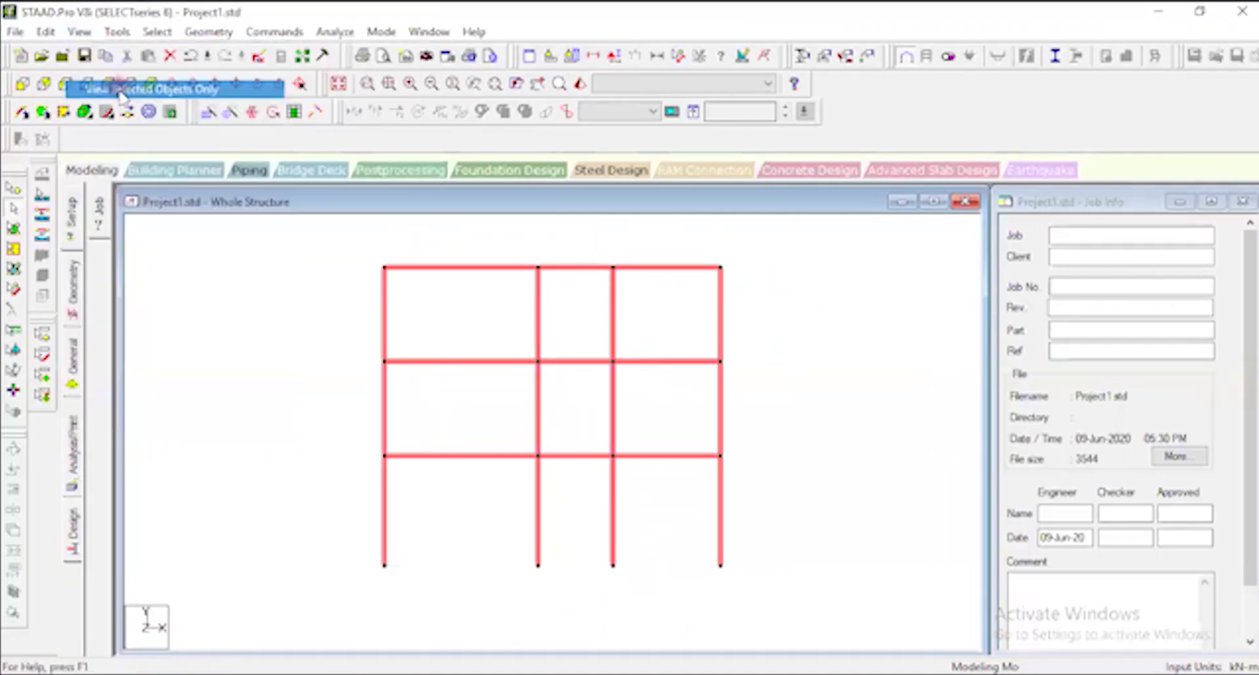
pyautogui.click(152, 86)
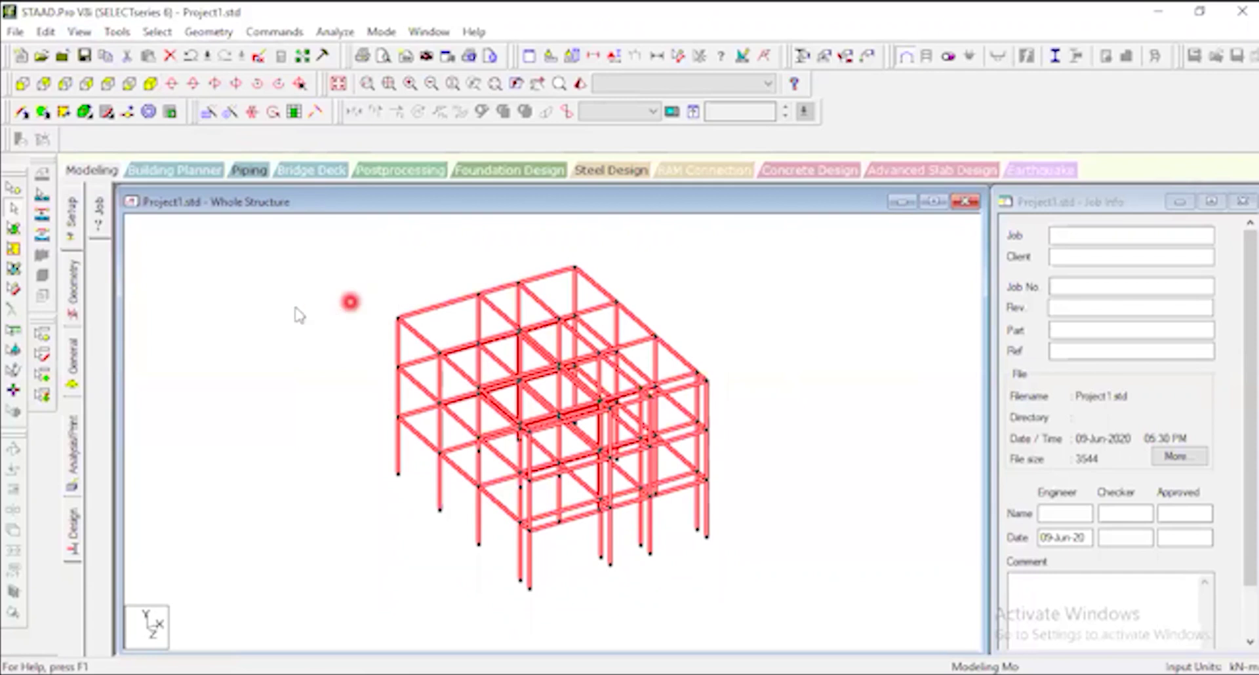
pyautogui.click(320, 324)
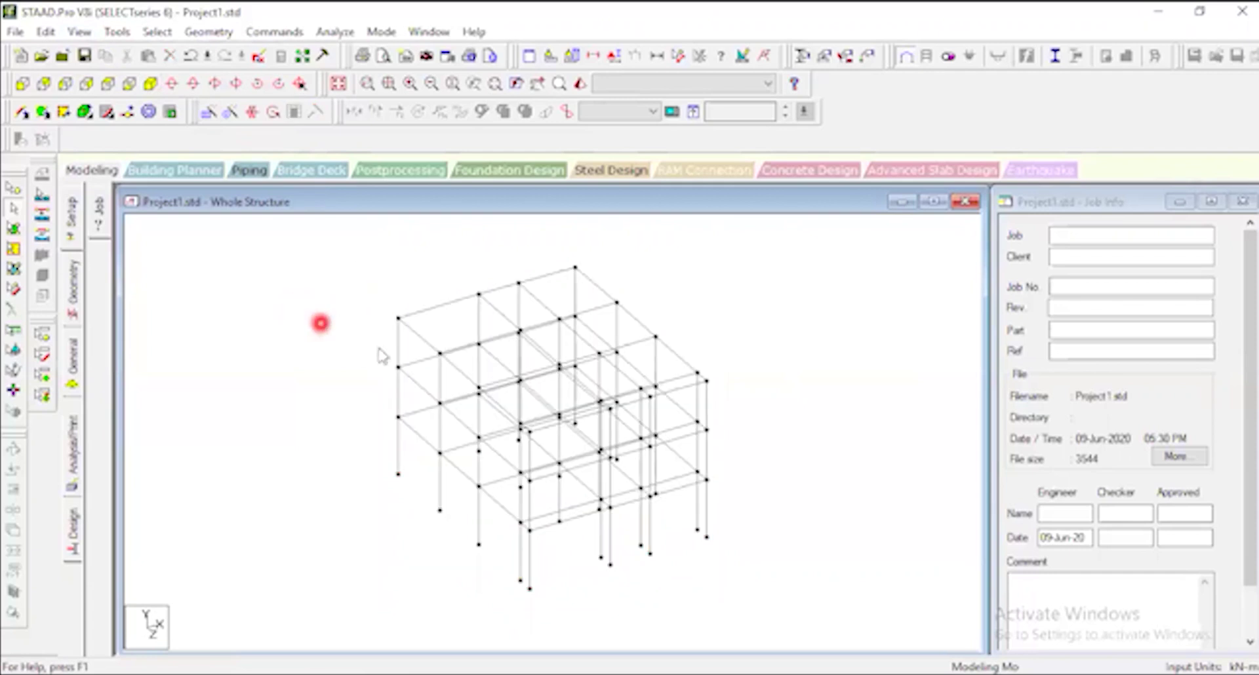
pyautogui.click(531, 568)
pyautogui.keyDown('ctrl'); pyautogui.click(610, 548); pyautogui.keyUp('ctrl')
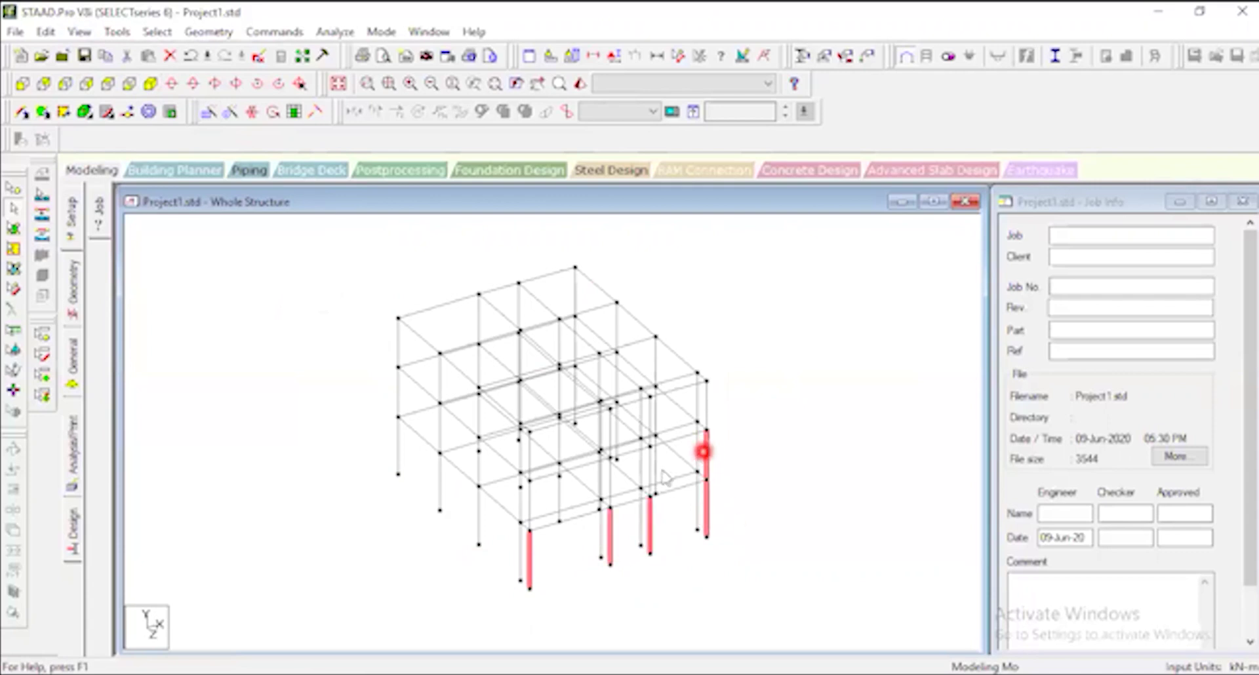
pyautogui.keyDown('ctrl'); pyautogui.click(605, 485); pyautogui.keyUp('ctrl')
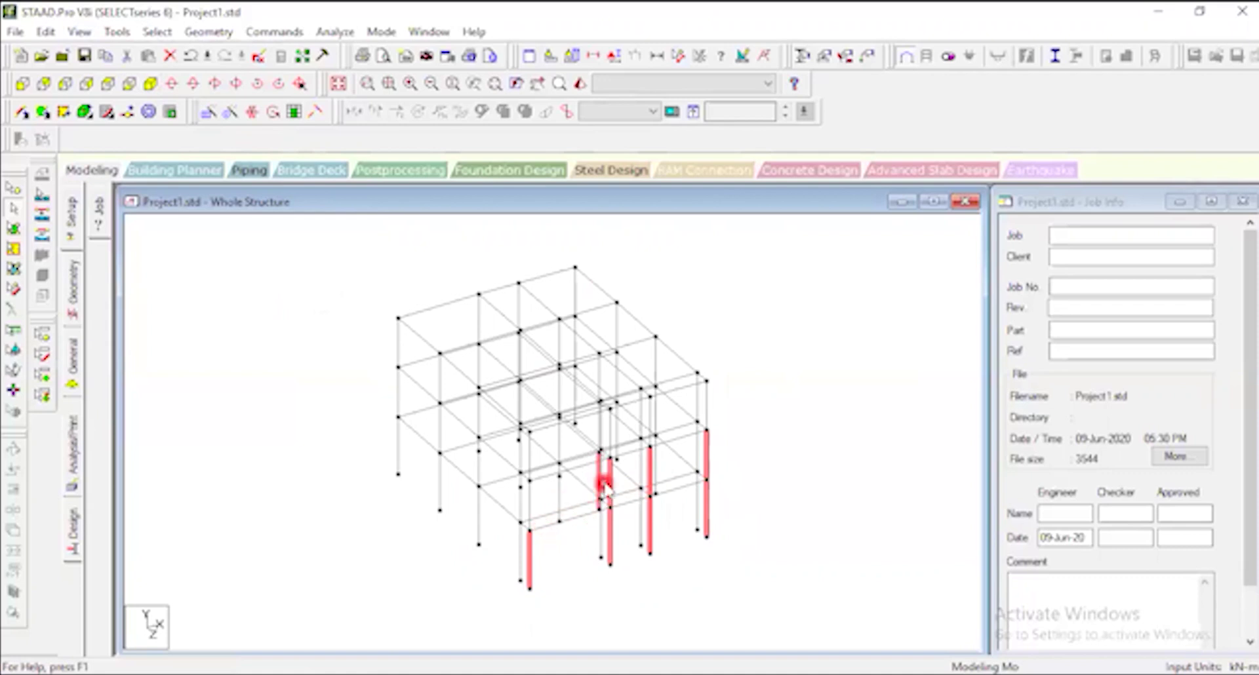
pyautogui.doubleClick(598, 478)
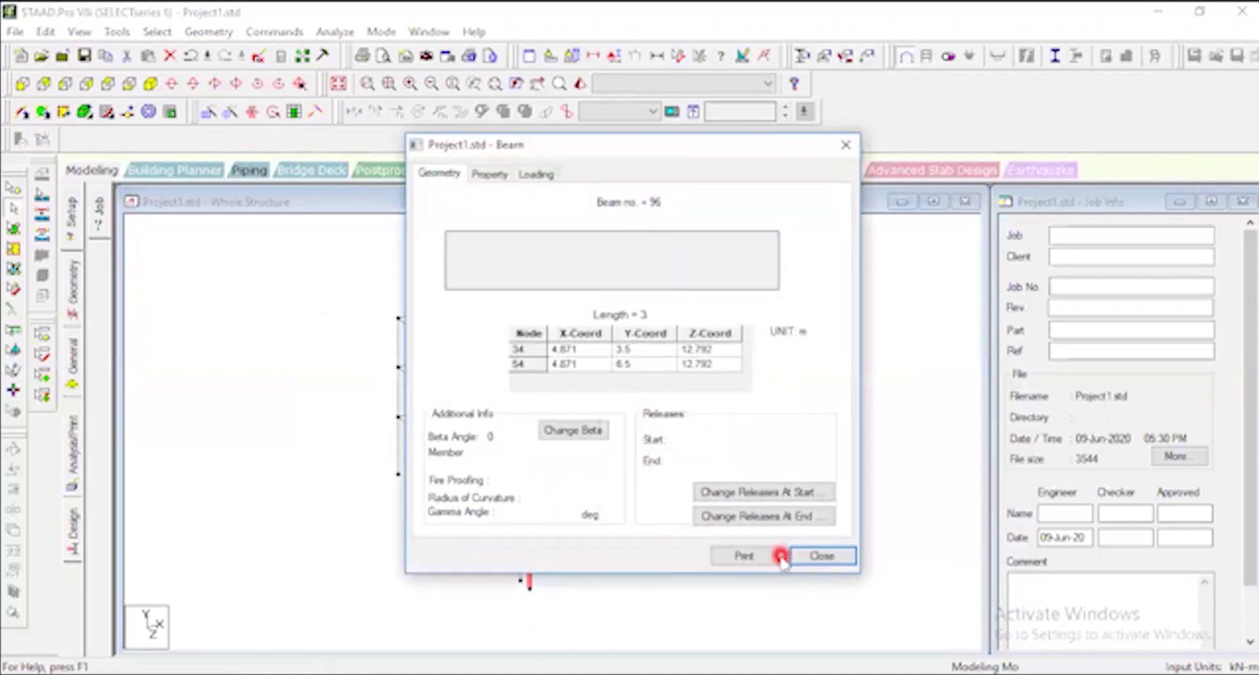
pyautogui.click(822, 558)
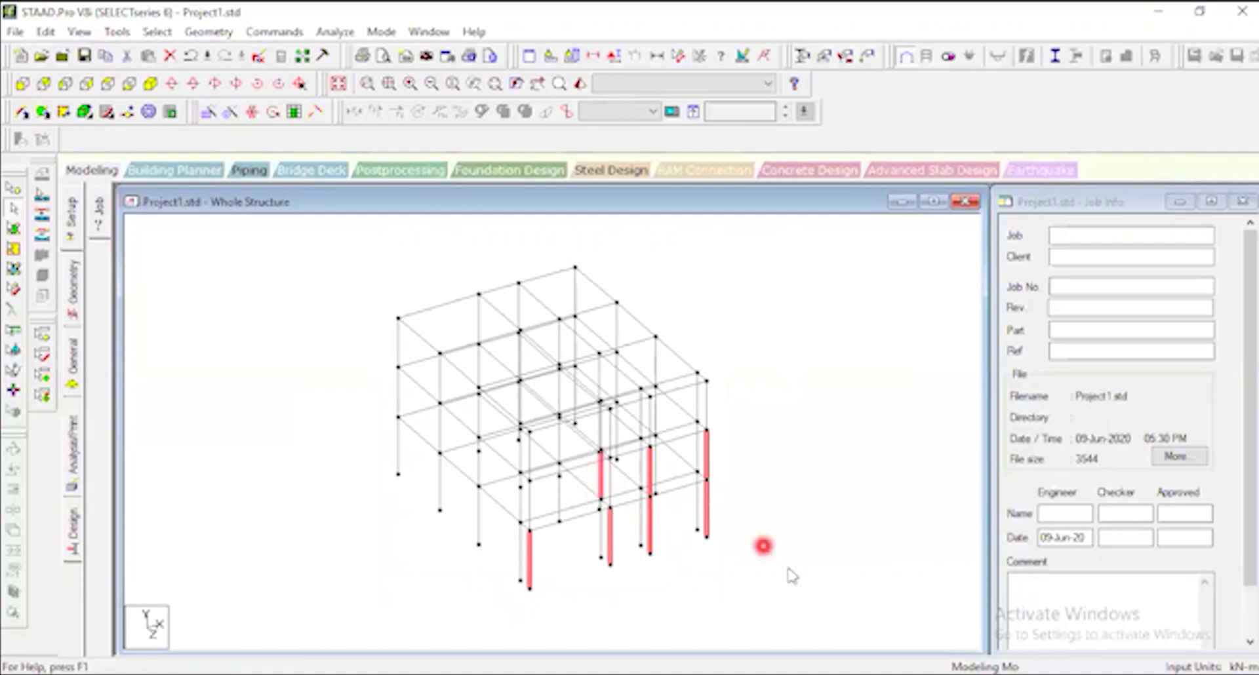
pyautogui.click(855, 544)
pyautogui.moveTo(739, 496); pyautogui.dragTo(689, 548)
pyautogui.click(759, 519)
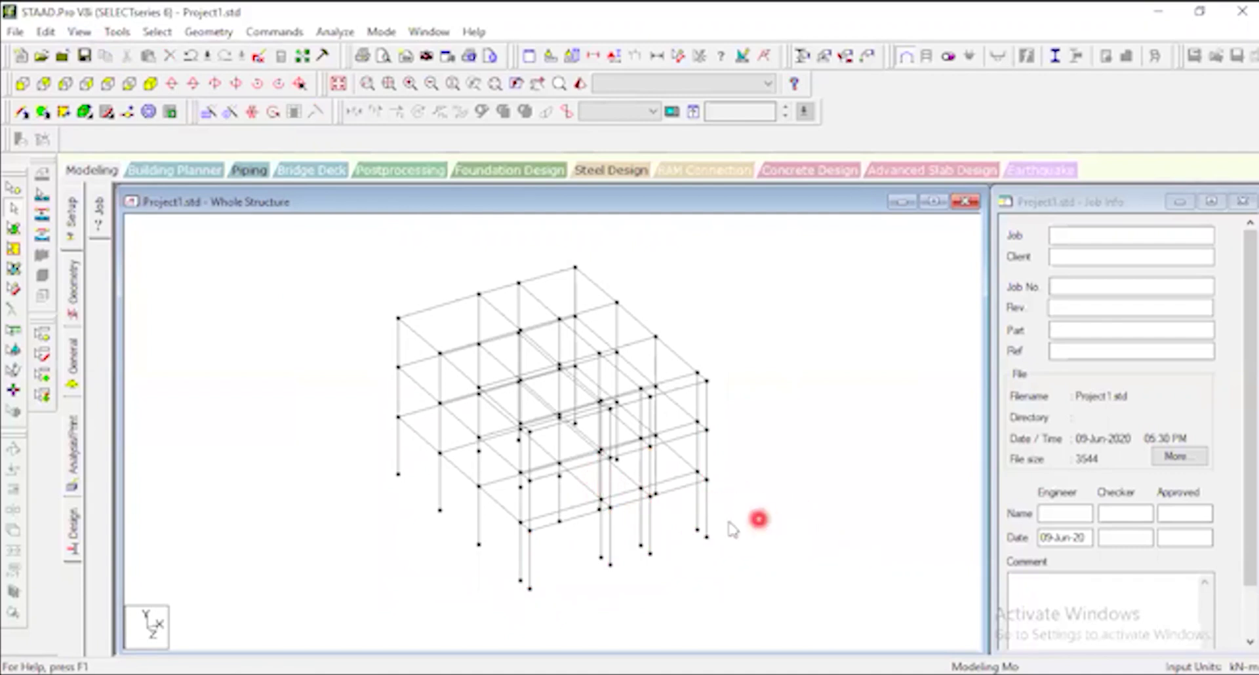
# Delete the four ground-storey columns along the outermost front edge of the frame.
pyautogui.click(707, 528)
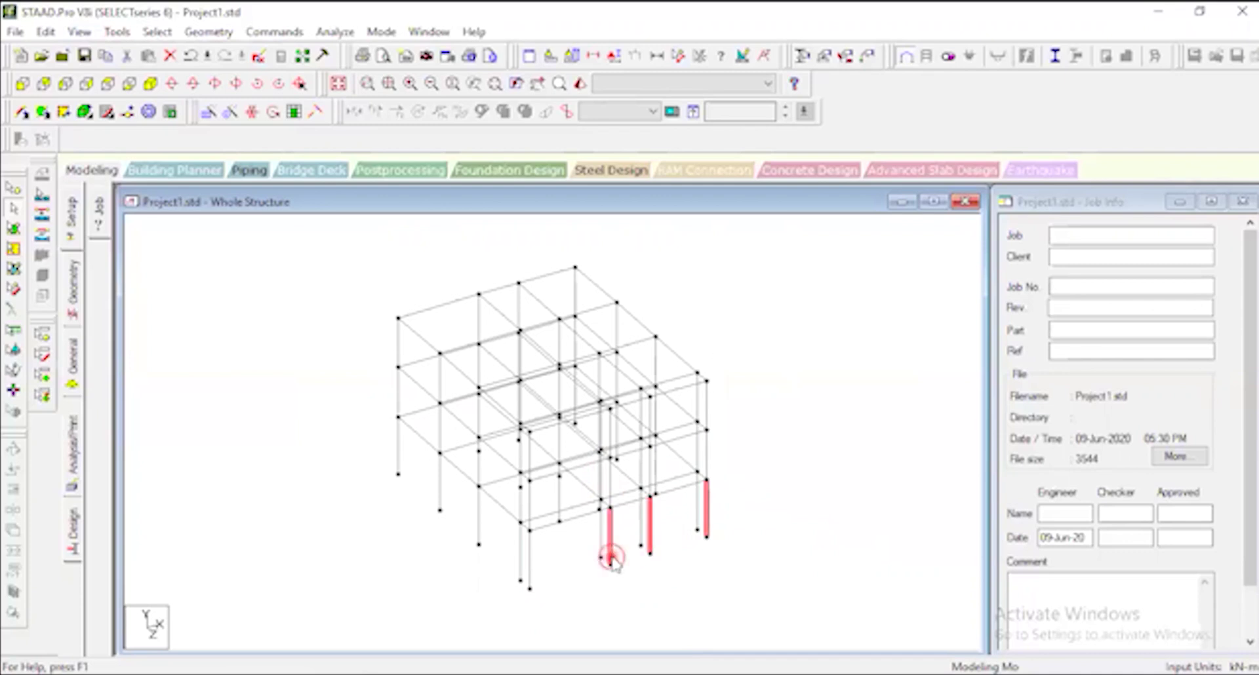
pyautogui.keyDown('ctrl'); pyautogui.click(531, 572); pyautogui.keyUp('ctrl')
pyautogui.press('Delete')
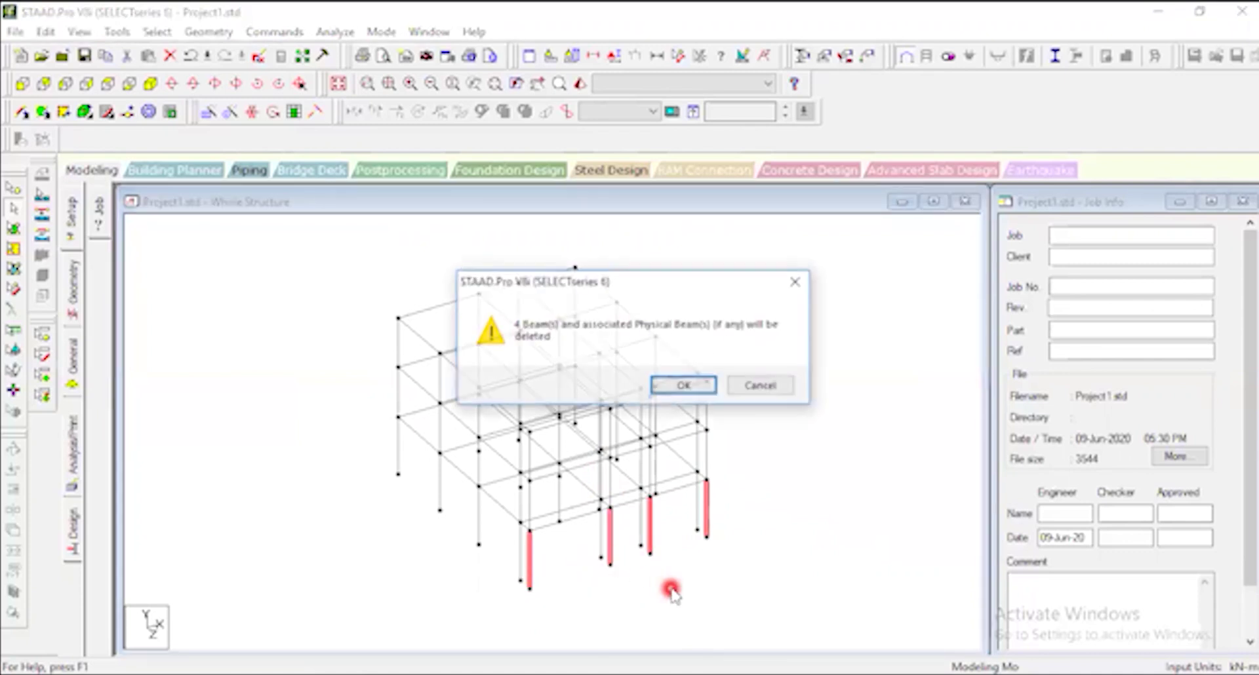
pyautogui.press('Return')
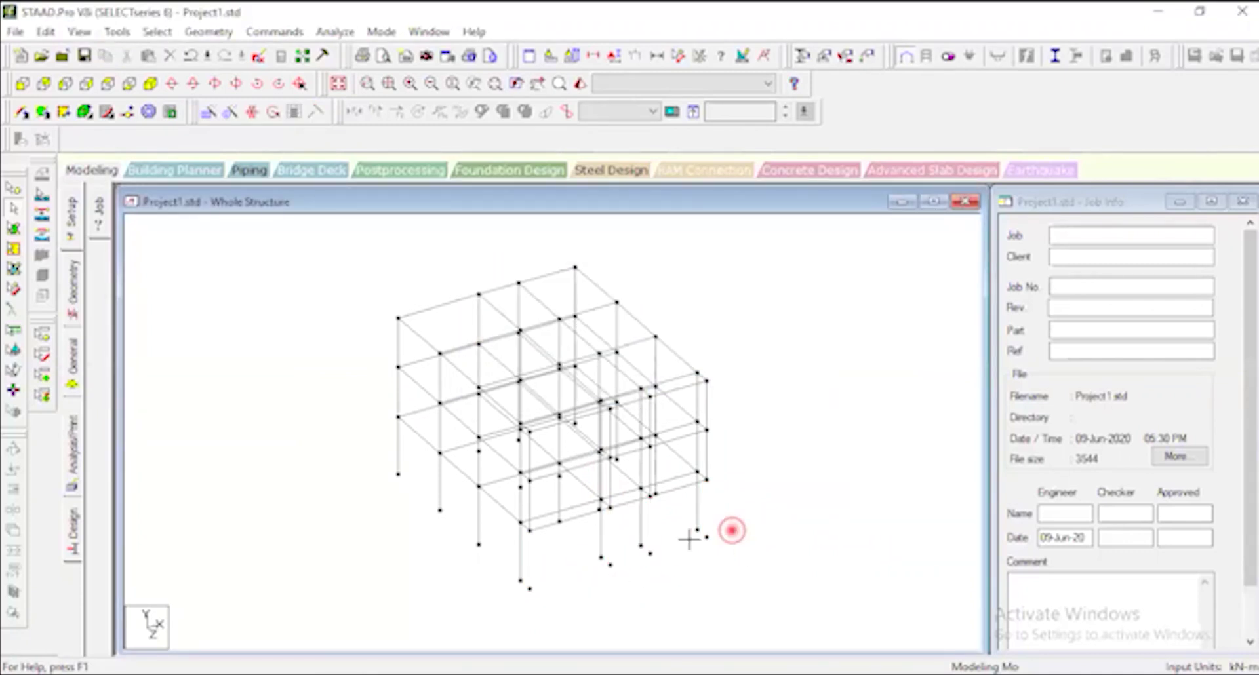
# Delete the loose node at the front corner below the removed column and select a neighbouring base node.
pyautogui.moveTo(756, 528); pyautogui.dragTo(700, 574)
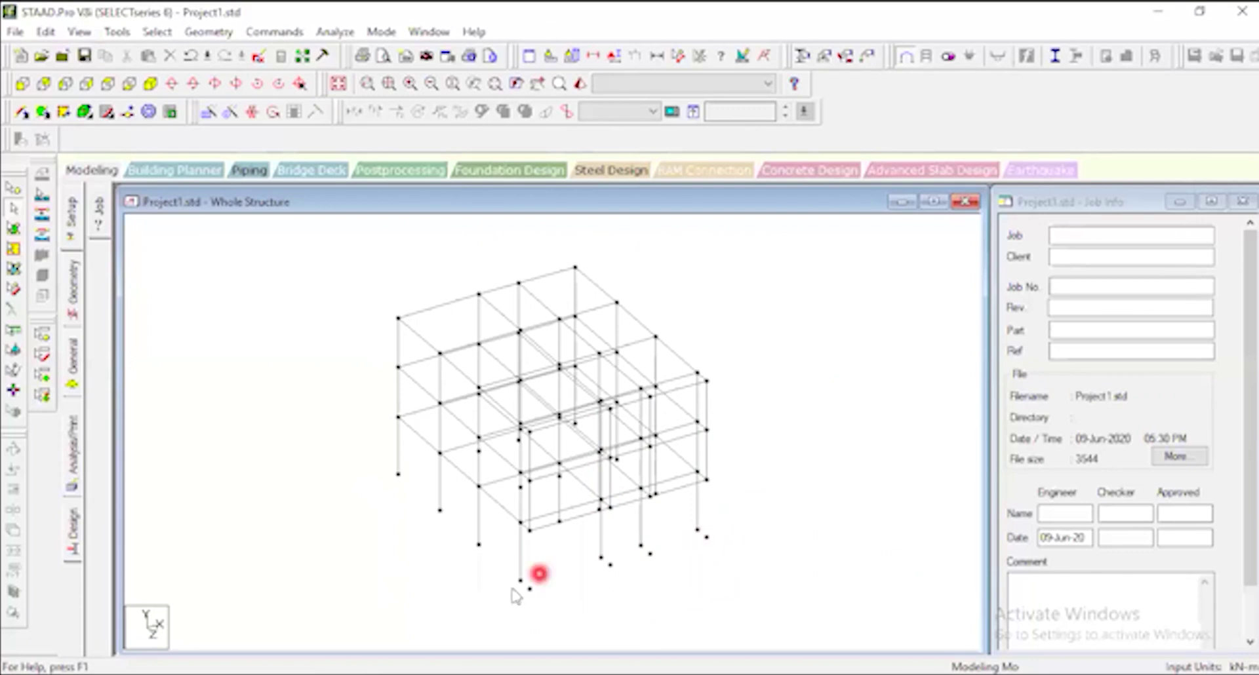
pyautogui.click(14, 188)
pyautogui.click(530, 598)
pyautogui.moveTo(530, 597); pyautogui.dragTo(573, 582)
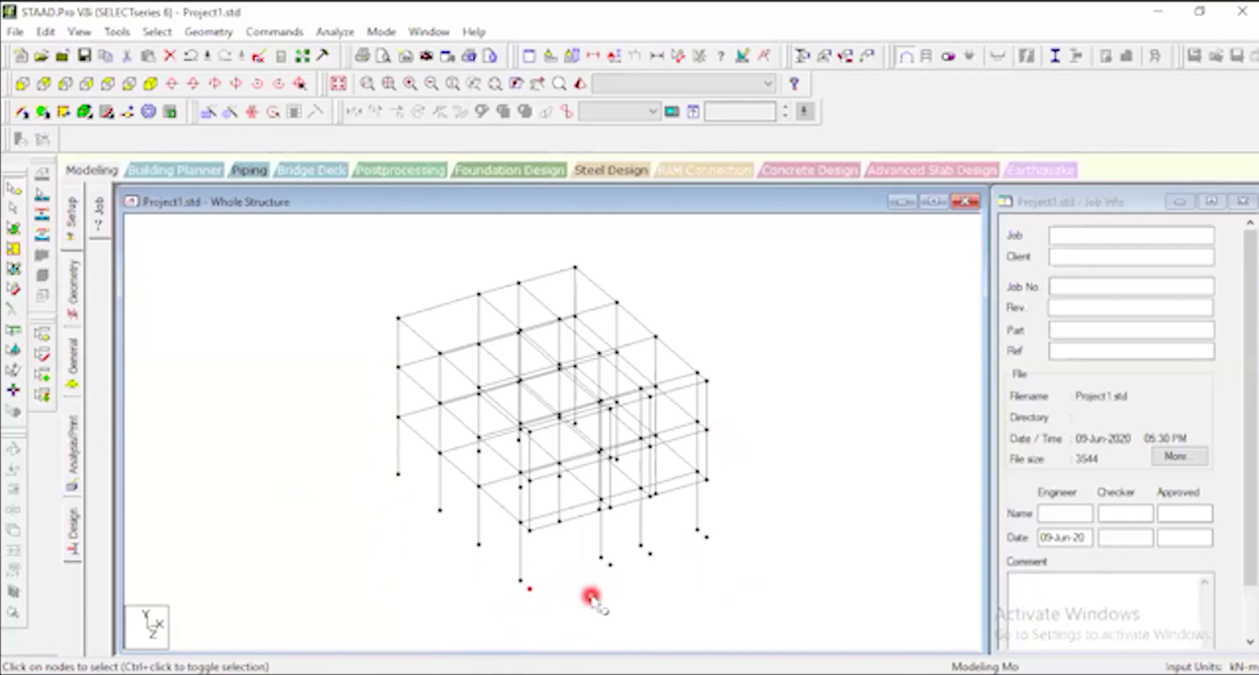
pyautogui.press('Delete')
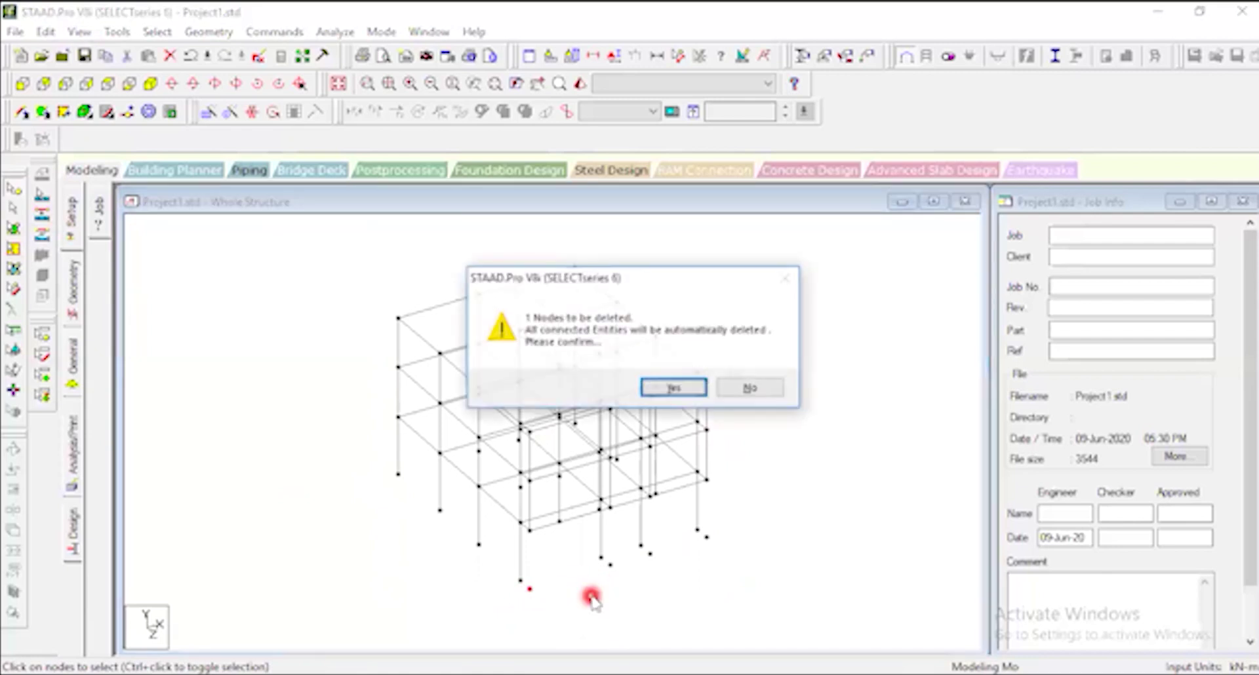
pyautogui.click(672, 387)
pyautogui.click(602, 559)
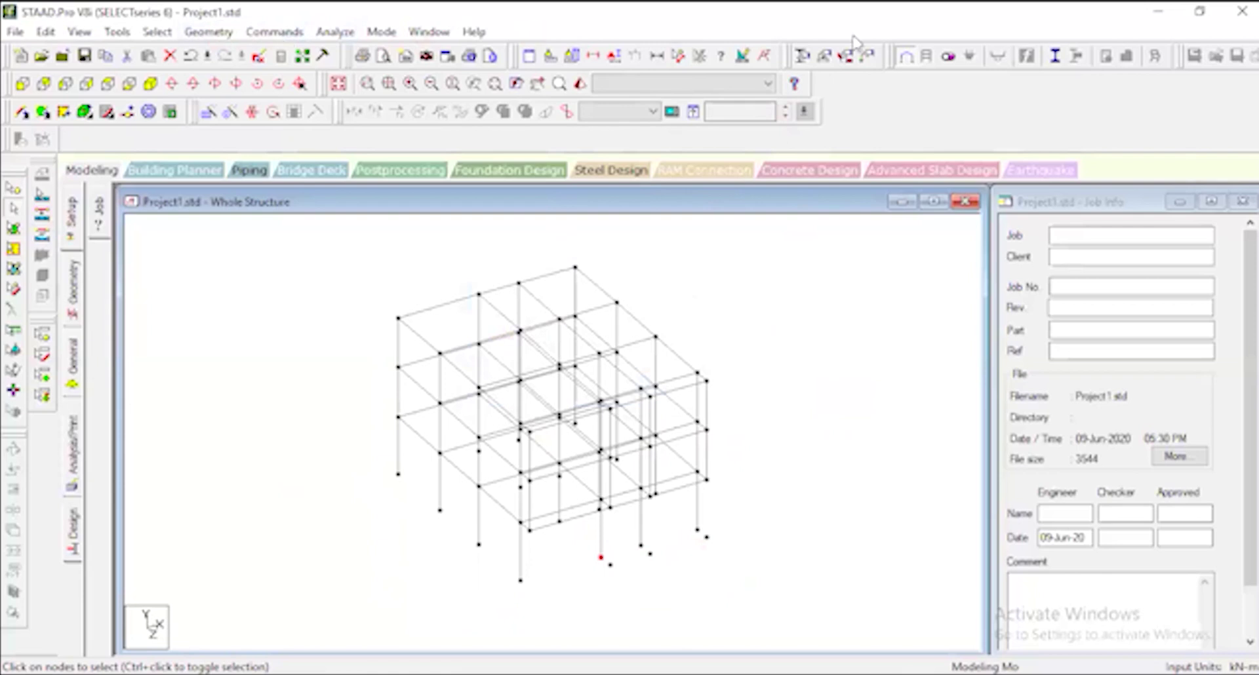
# Undo the column deletions and the earlier storey and foundation modelling back to the single-level beam grid.
pyautogui.click(242, 202)
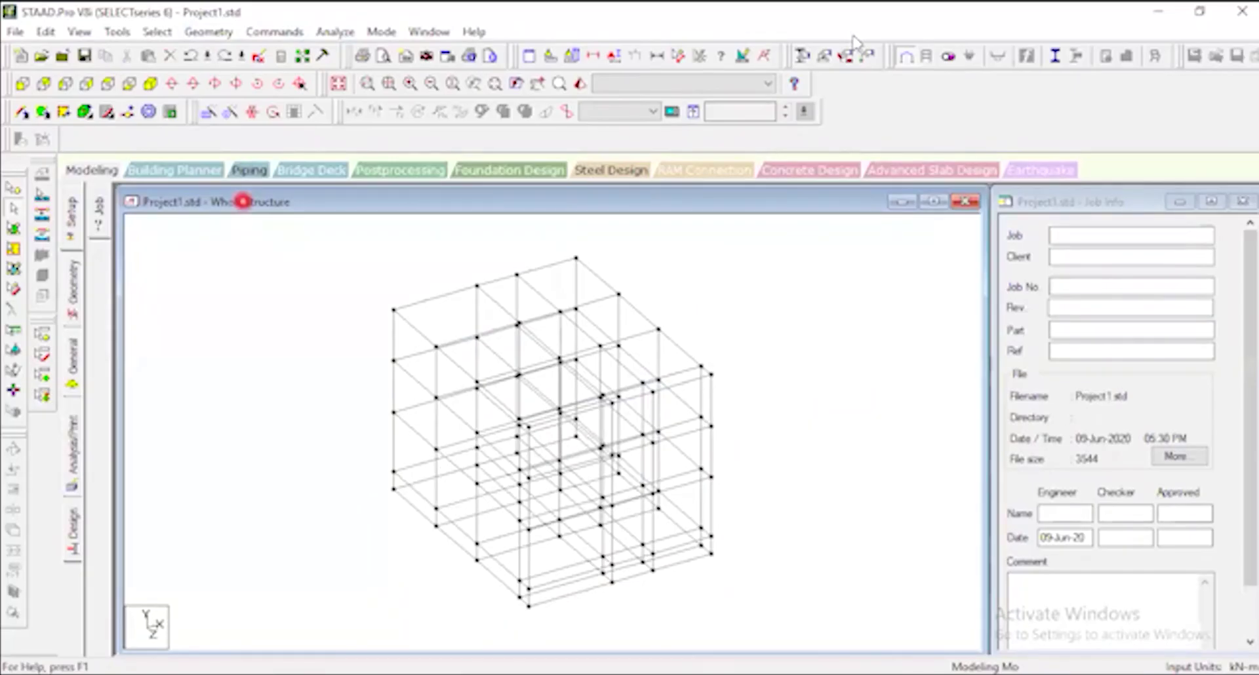
pyautogui.click(1003, 137)
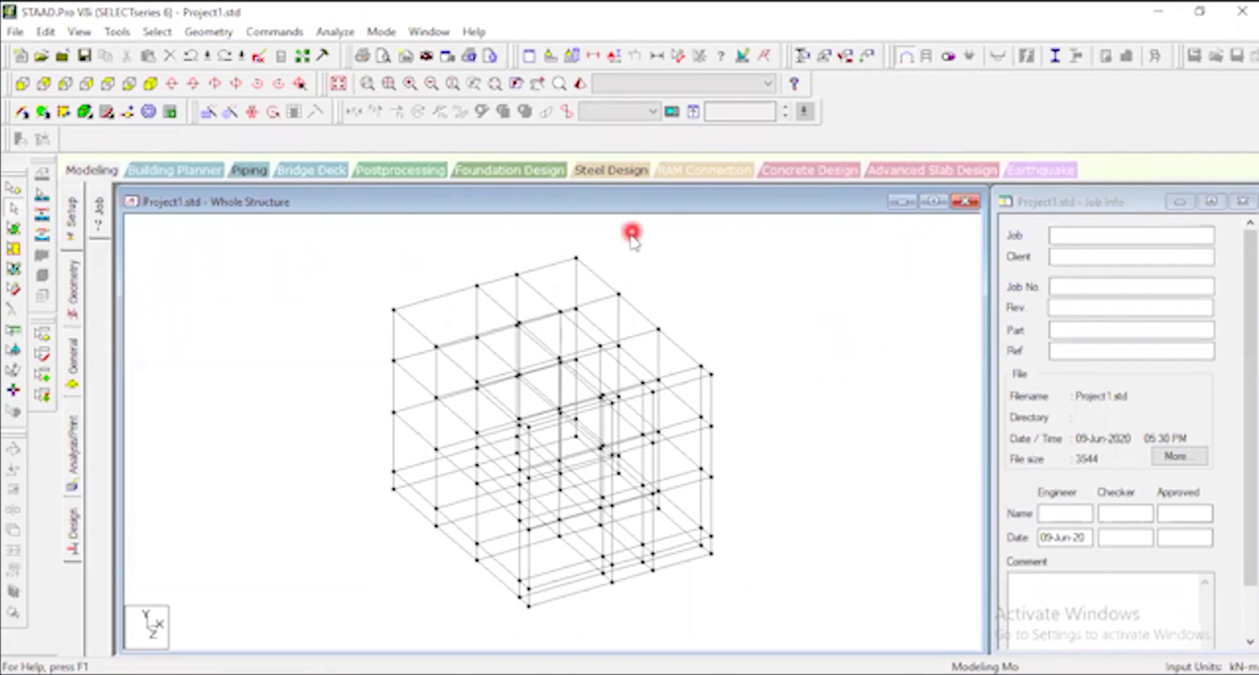
pyautogui.click(22, 84)
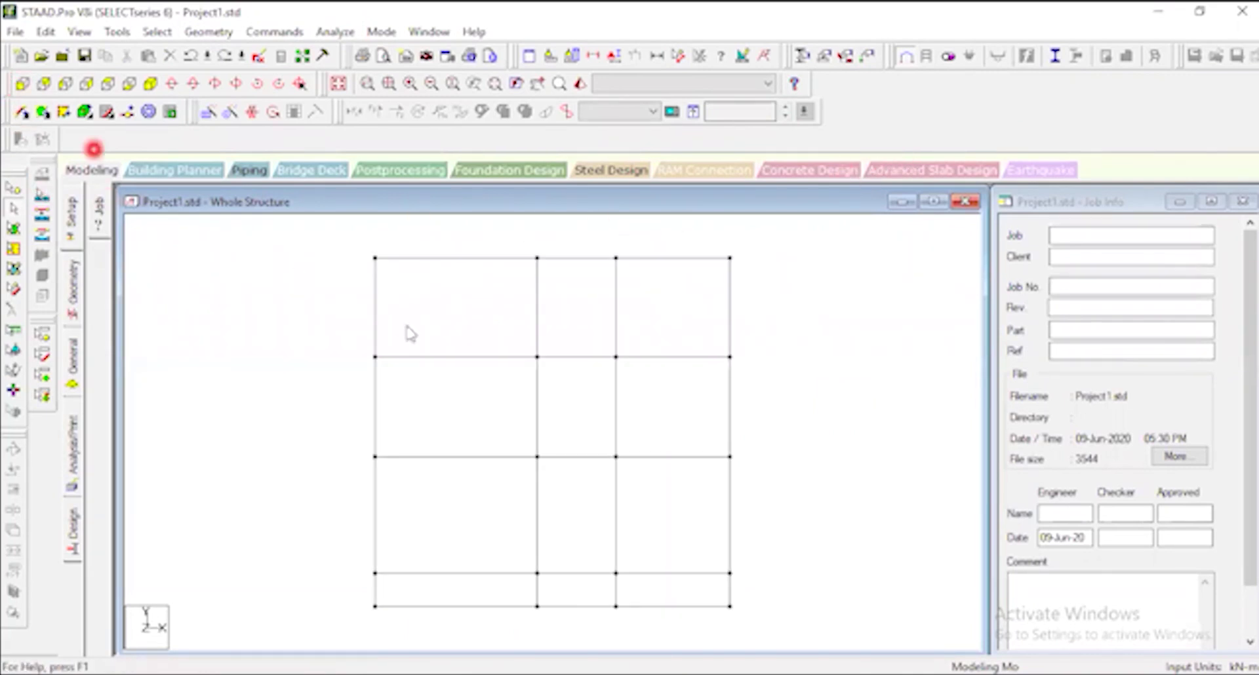
pyautogui.moveTo(344, 236); pyautogui.dragTo(806, 459)
pyautogui.click(801, 417)
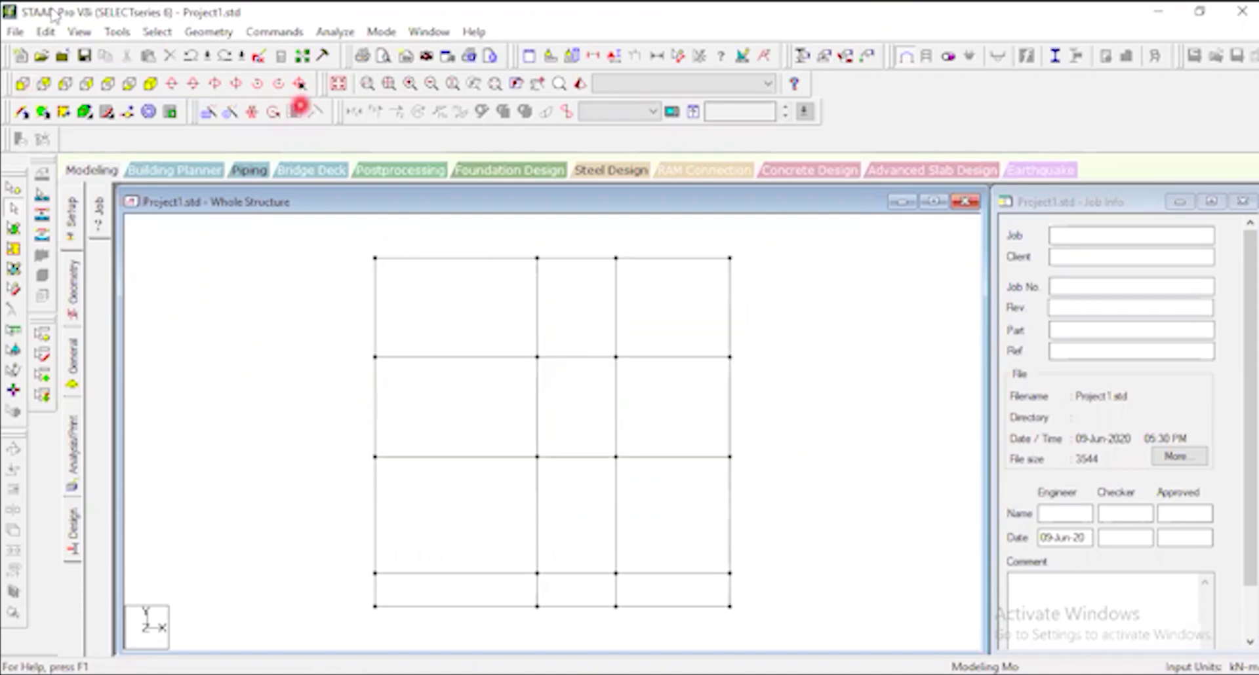
pyautogui.click(192, 53)
pyautogui.click(193, 53)
pyautogui.click(193, 53)
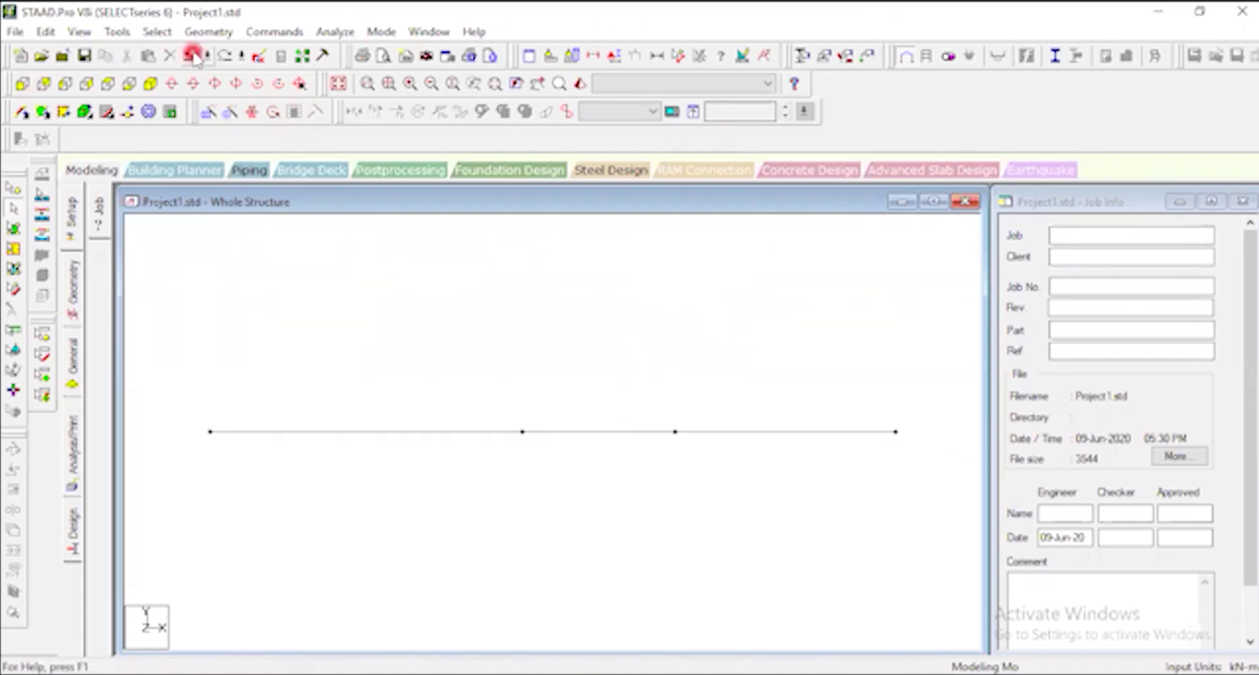
# In plan view, examine how the outermost front-edge beams are divided between their nodes.
pyautogui.click(110, 84)
pyautogui.click(297, 221)
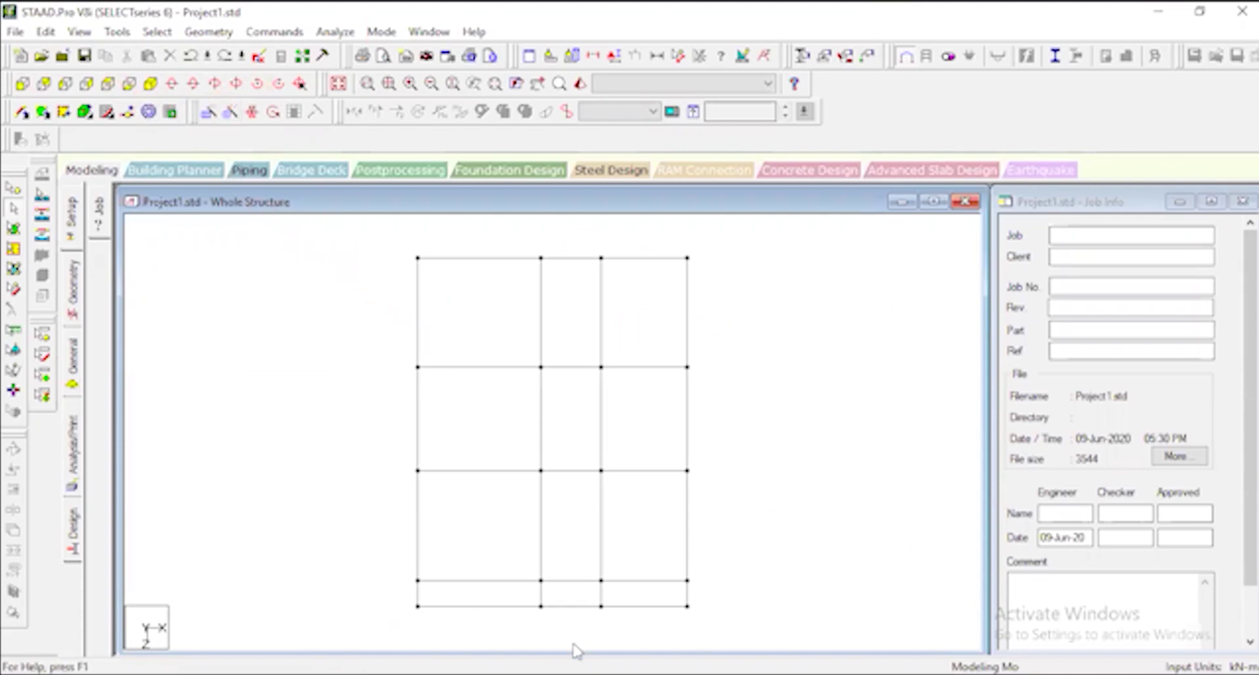
pyautogui.click(466, 607)
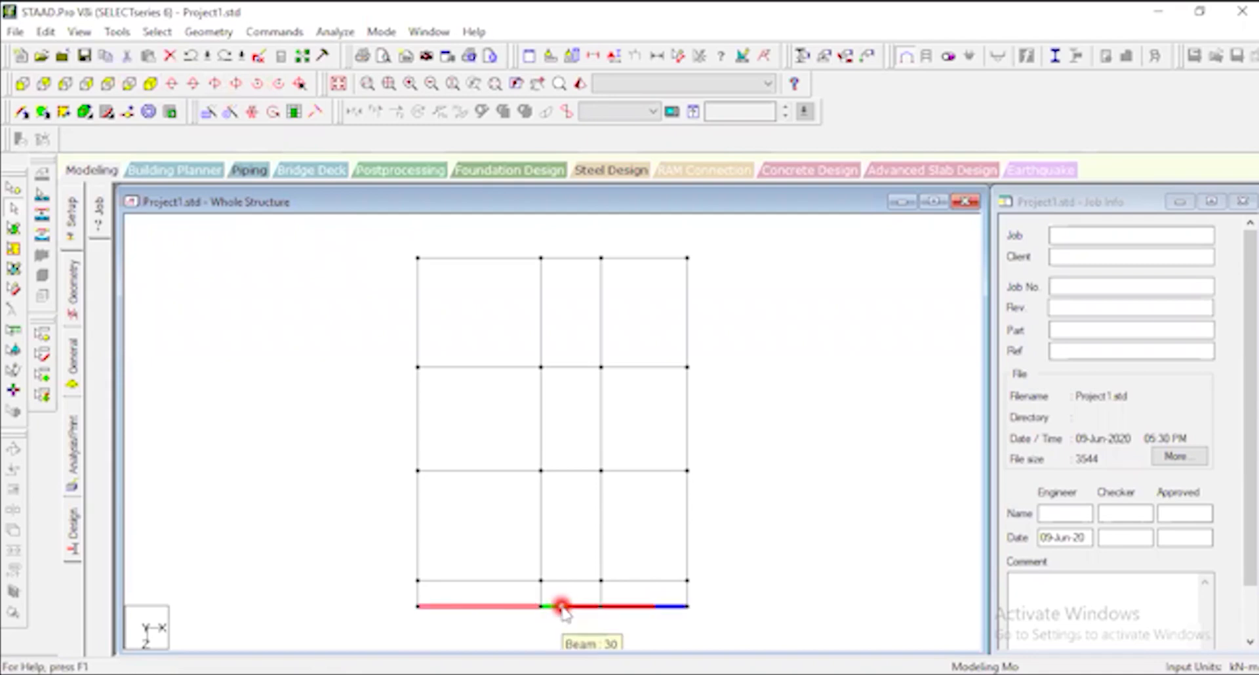
pyautogui.keyDown('ctrl'); pyautogui.click(562, 608); pyautogui.keyUp('ctrl')
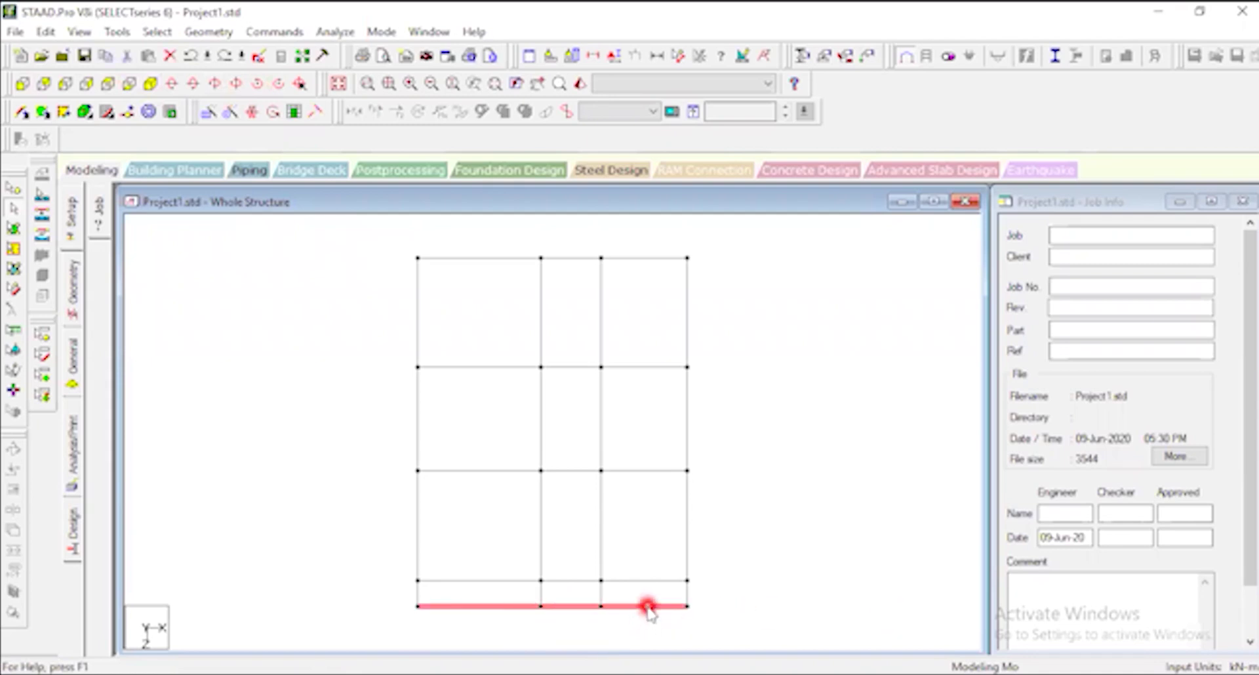
pyautogui.click(647, 608)
pyautogui.click(761, 602)
pyautogui.click(651, 608)
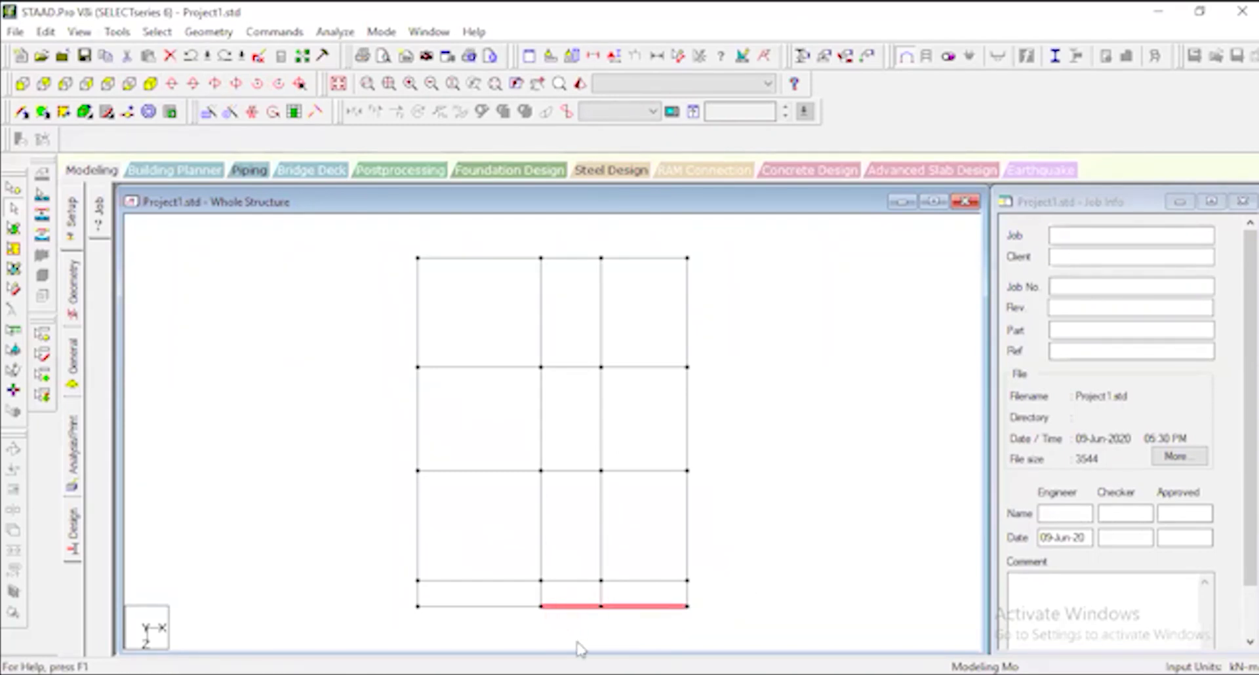
# Break the outermost front-edge beam at its nodes on the second, third and fourth longitudinal grid lines.
pyautogui.click(13, 189)
pyautogui.moveTo(513, 594); pyautogui.dragTo(721, 617)
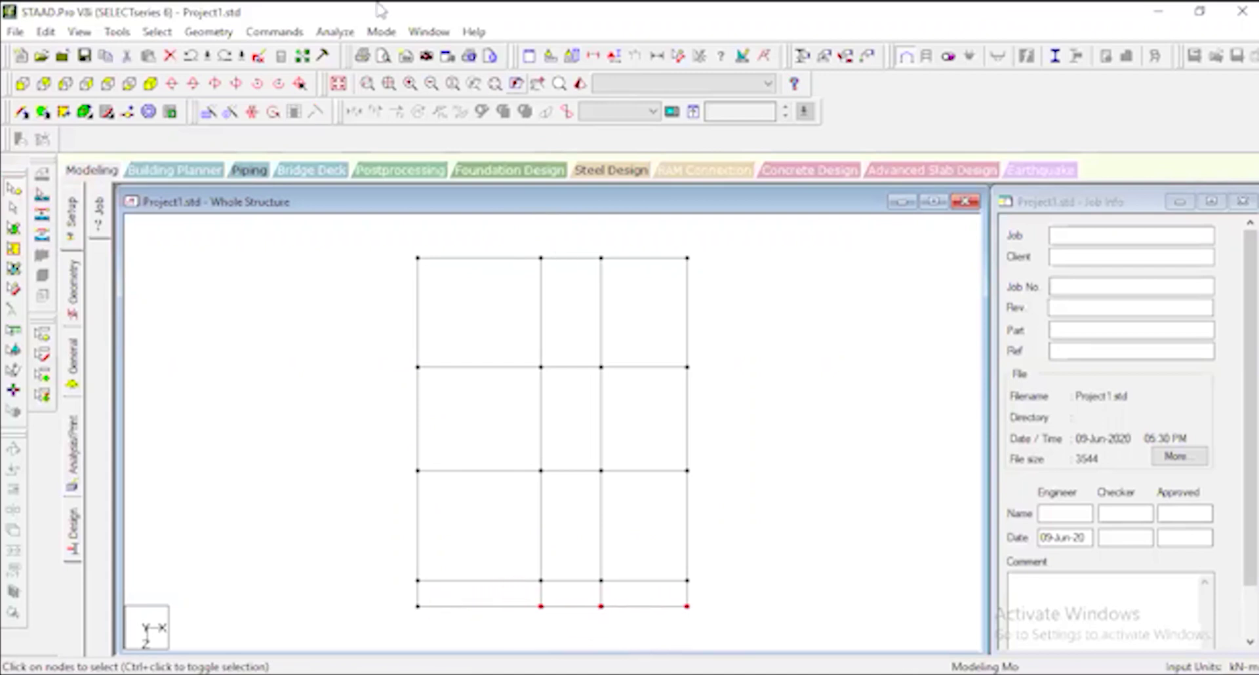
pyautogui.click(209, 32)
pyautogui.click(329, 561)
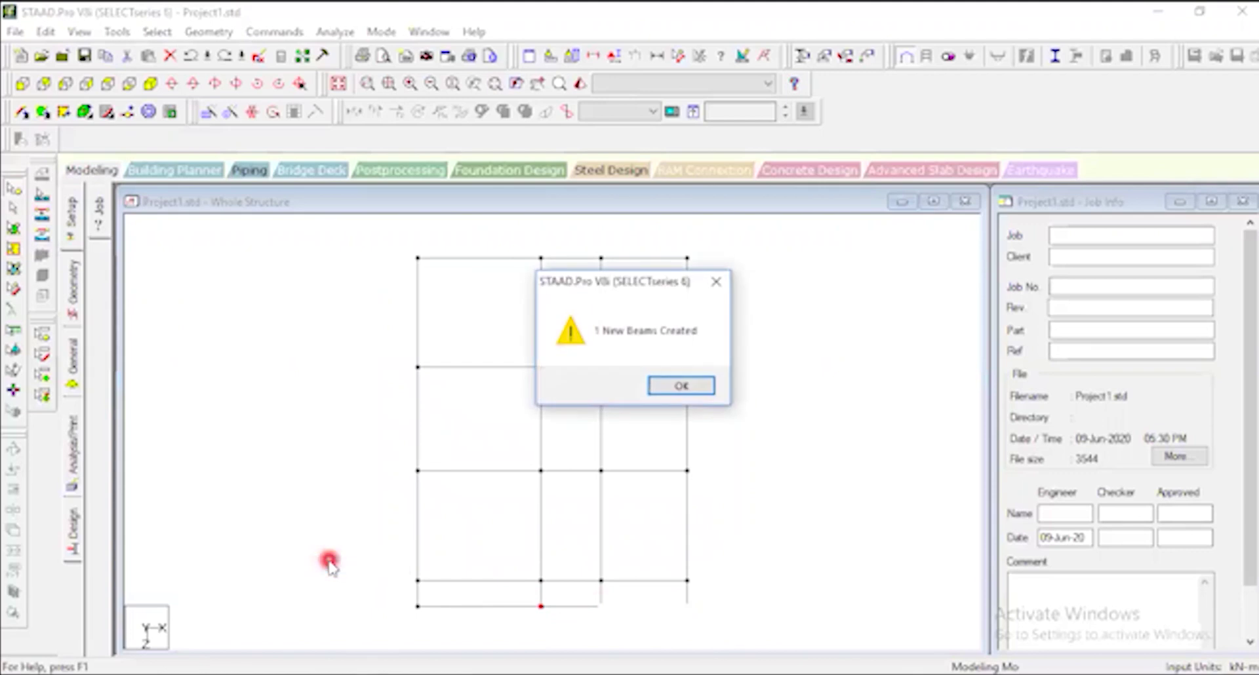
pyautogui.click(700, 391)
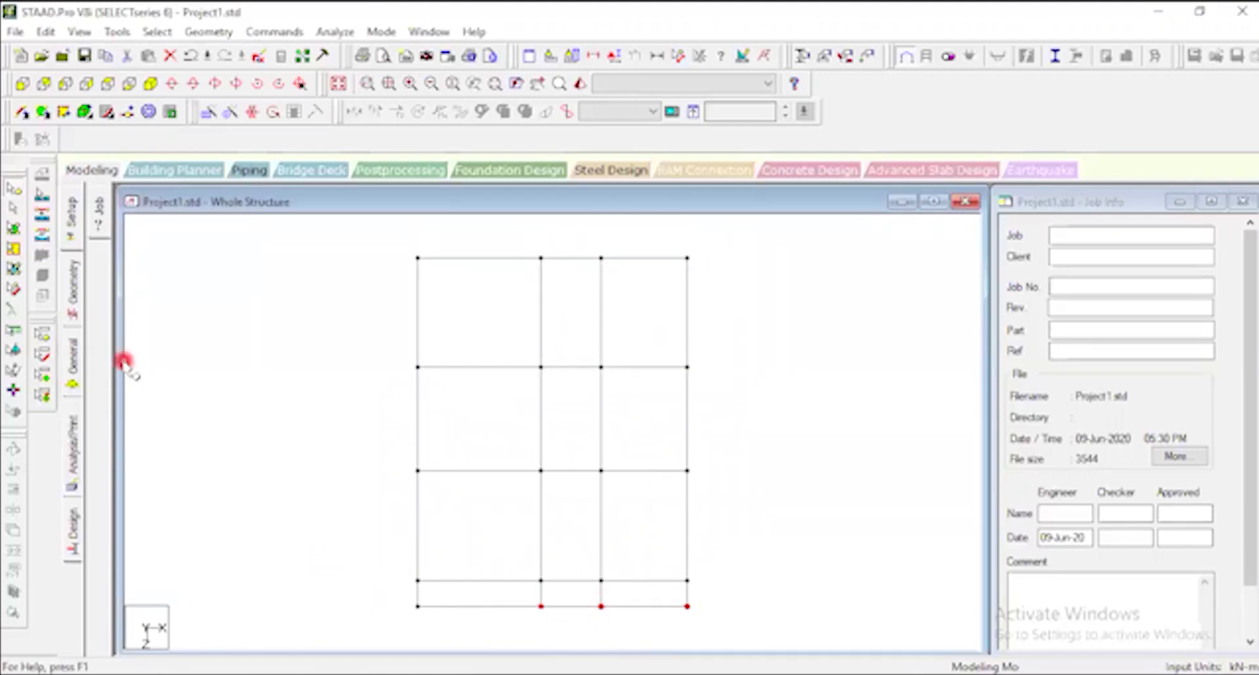
# Check the segmentation of the beams along the front edge and in the front bays by selecting them individually.
pyautogui.click(13, 208)
pyautogui.click(588, 605)
pyautogui.click(639, 606)
pyautogui.click(642, 580)
pyautogui.click(557, 580)
pyautogui.click(515, 580)
pyautogui.click(593, 477)
pyautogui.click(599, 500)
pyautogui.click(538, 522)
pyautogui.click(688, 532)
pyautogui.click(645, 471)
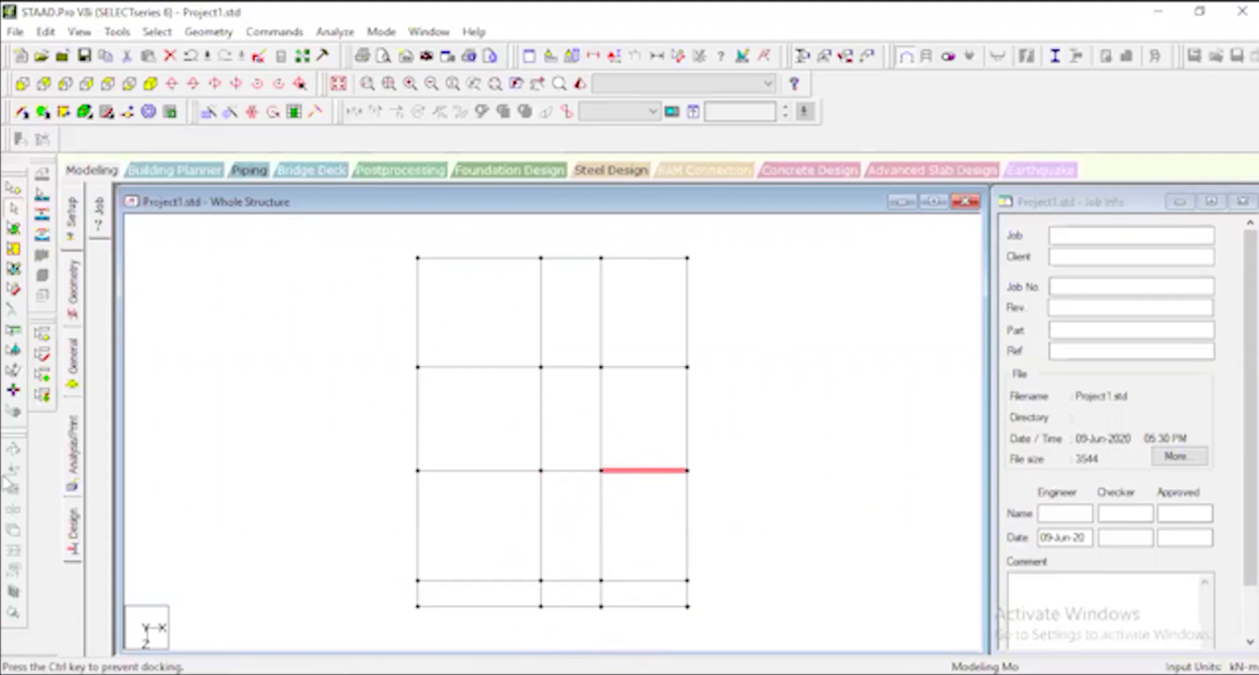
pyautogui.click(365, 582)
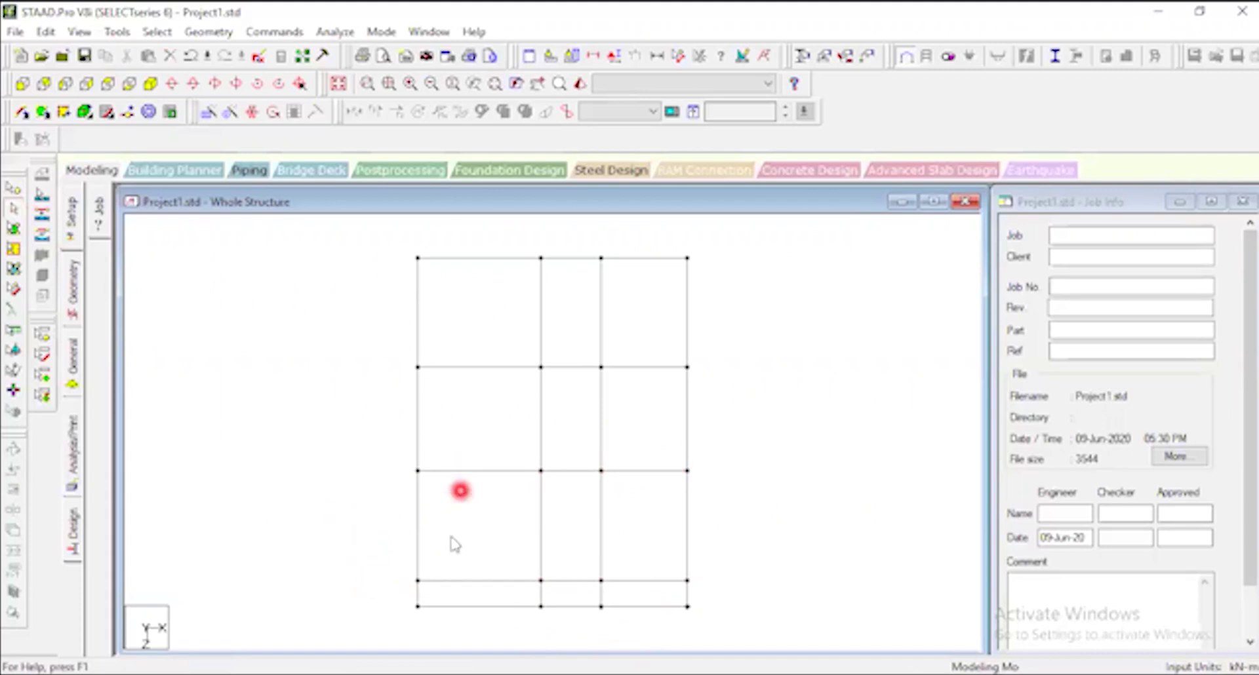
pyautogui.click(502, 607)
pyautogui.keyDown('ctrl'); pyautogui.click(577, 607); pyautogui.keyUp('ctrl')
pyautogui.keyDown('ctrl'); pyautogui.click(627, 608); pyautogui.keyUp('ctrl')
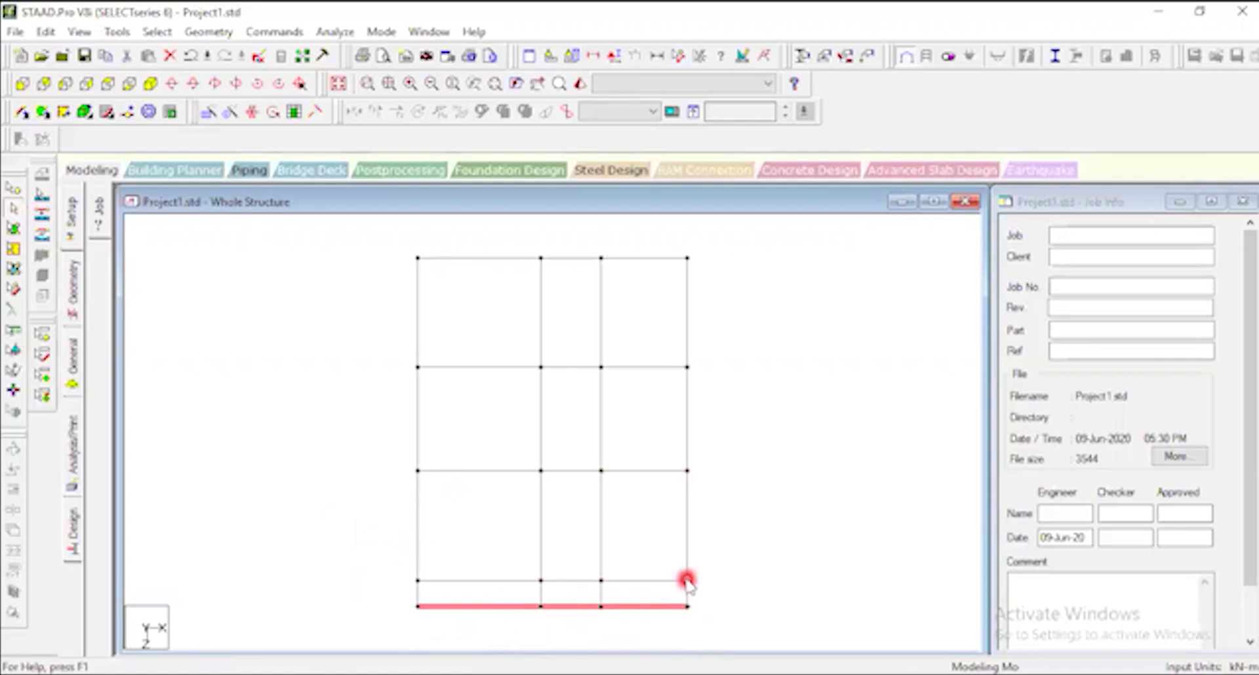
pyautogui.click(687, 582)
pyautogui.click(736, 576)
pyautogui.moveTo(658, 556)
pyautogui.mouseDown()
pyautogui.moveTo(703, 584)
pyautogui.moveTo(669, 565)
pyautogui.mouseUp()
pyautogui.click(13, 189)
pyautogui.click(688, 582)
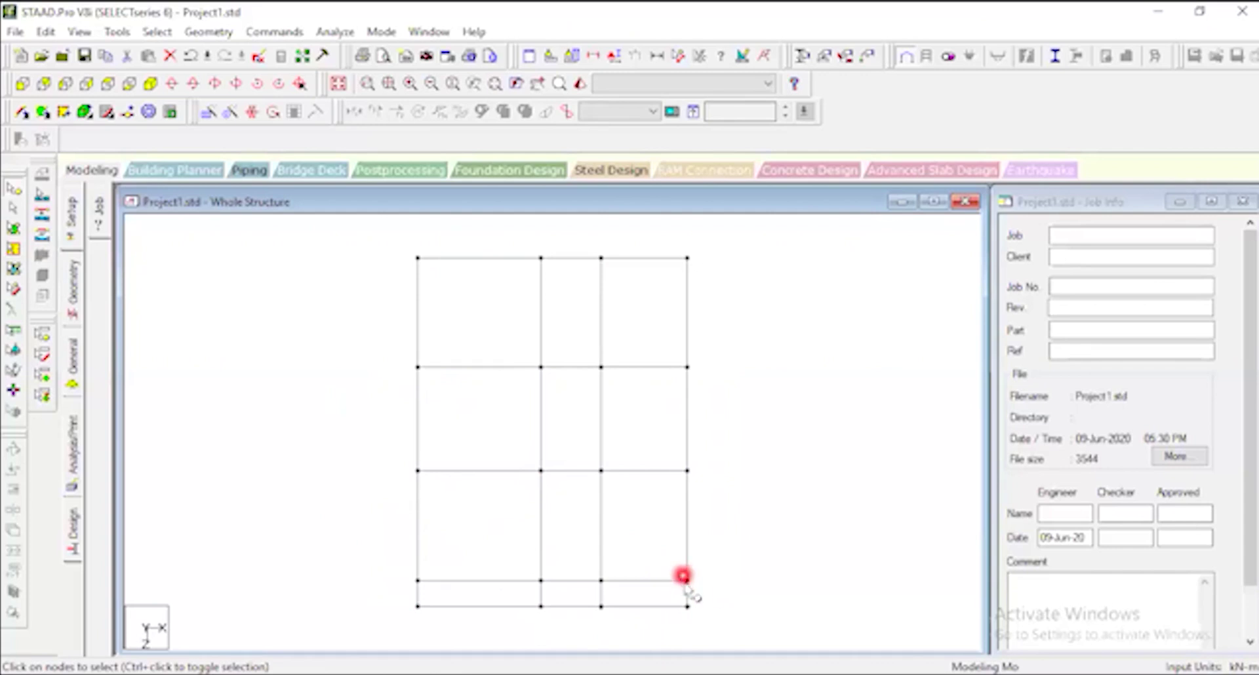
pyautogui.moveTo(401, 568); pyautogui.dragTo(456, 588)
pyautogui.moveTo(582, 565); pyautogui.dragTo(615, 588)
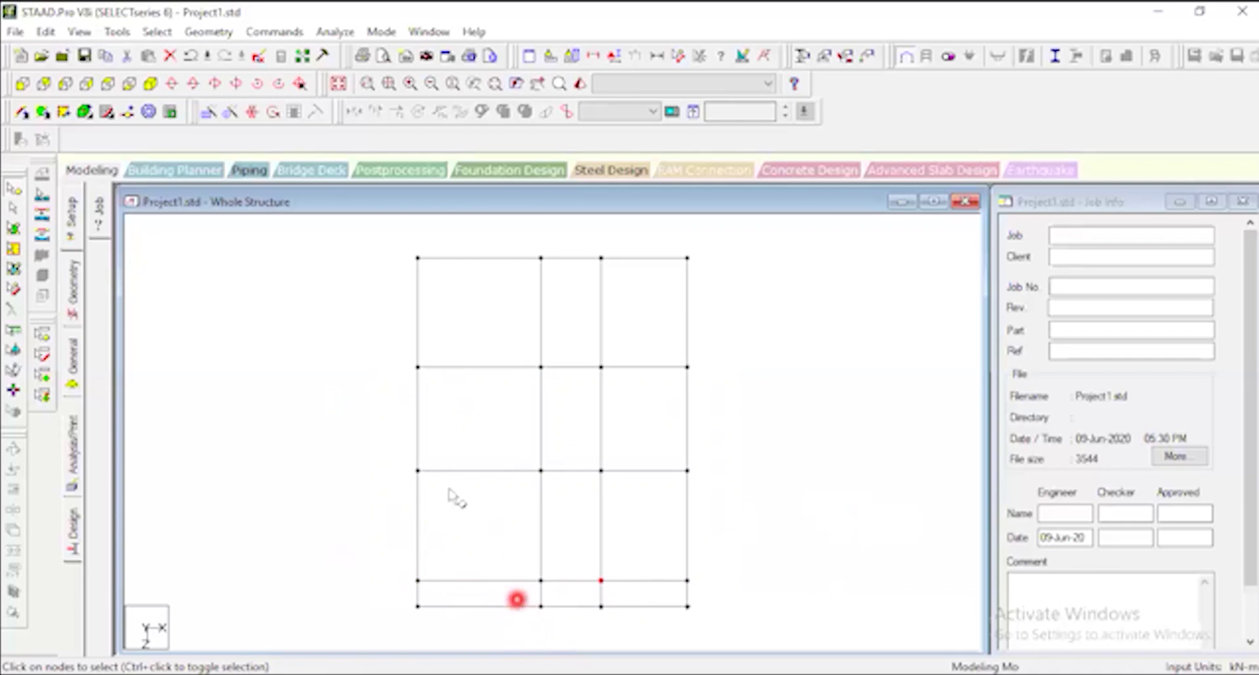
pyautogui.click(150, 84)
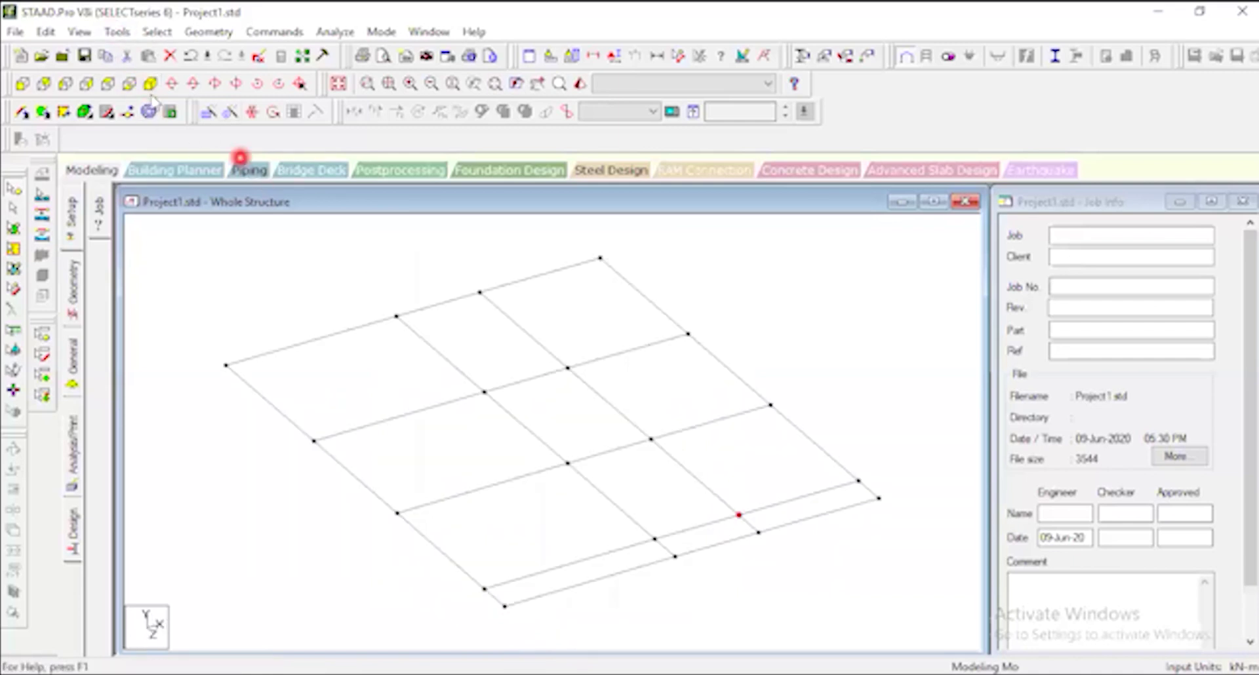
pyautogui.click(108, 84)
pyautogui.moveTo(395, 236); pyautogui.dragTo(740, 584)
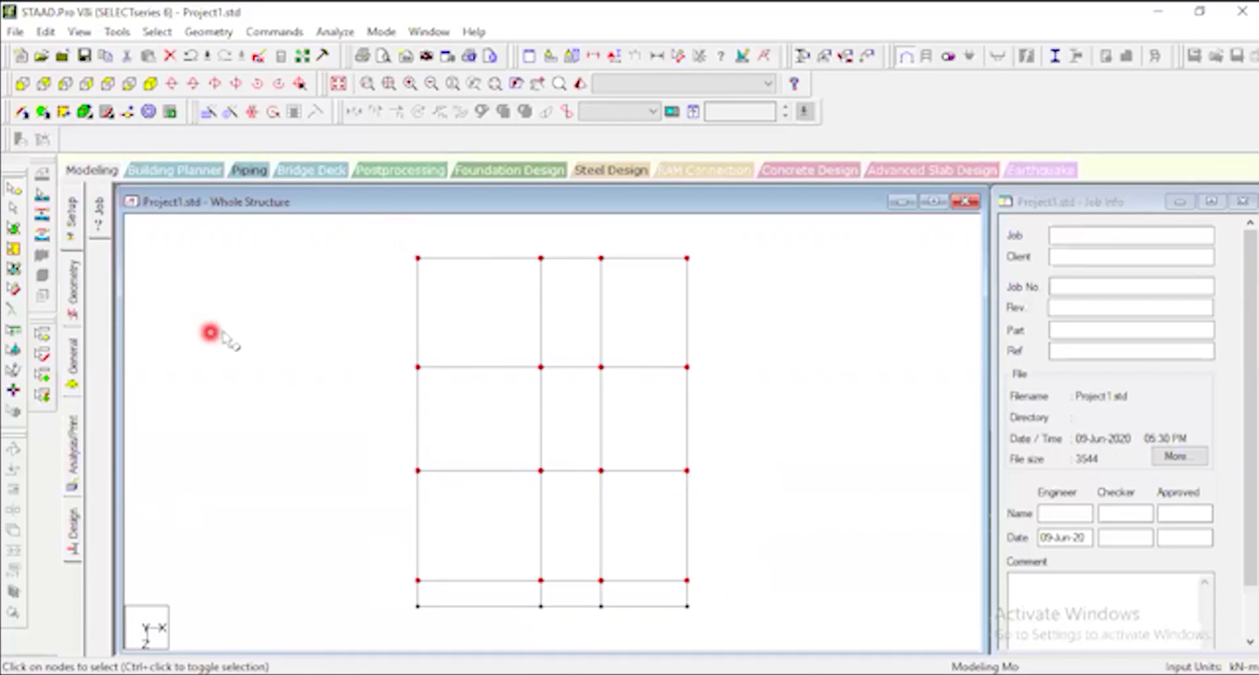
pyautogui.click(209, 113)
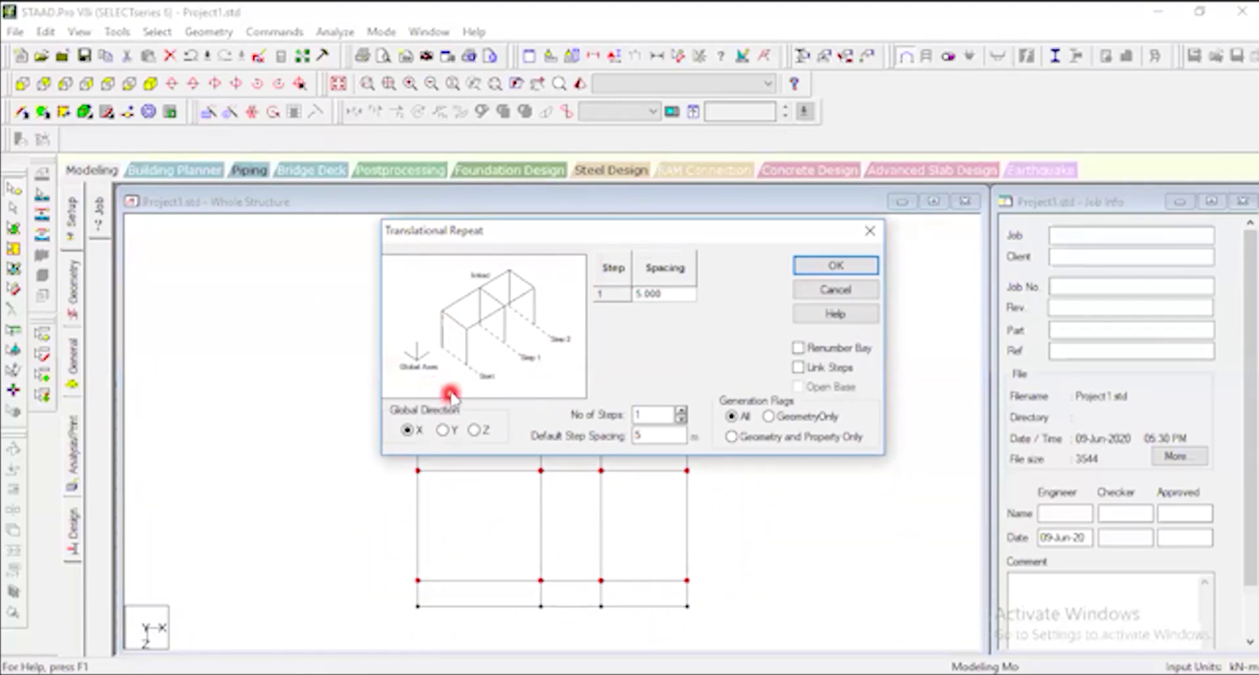
pyautogui.click(869, 231)
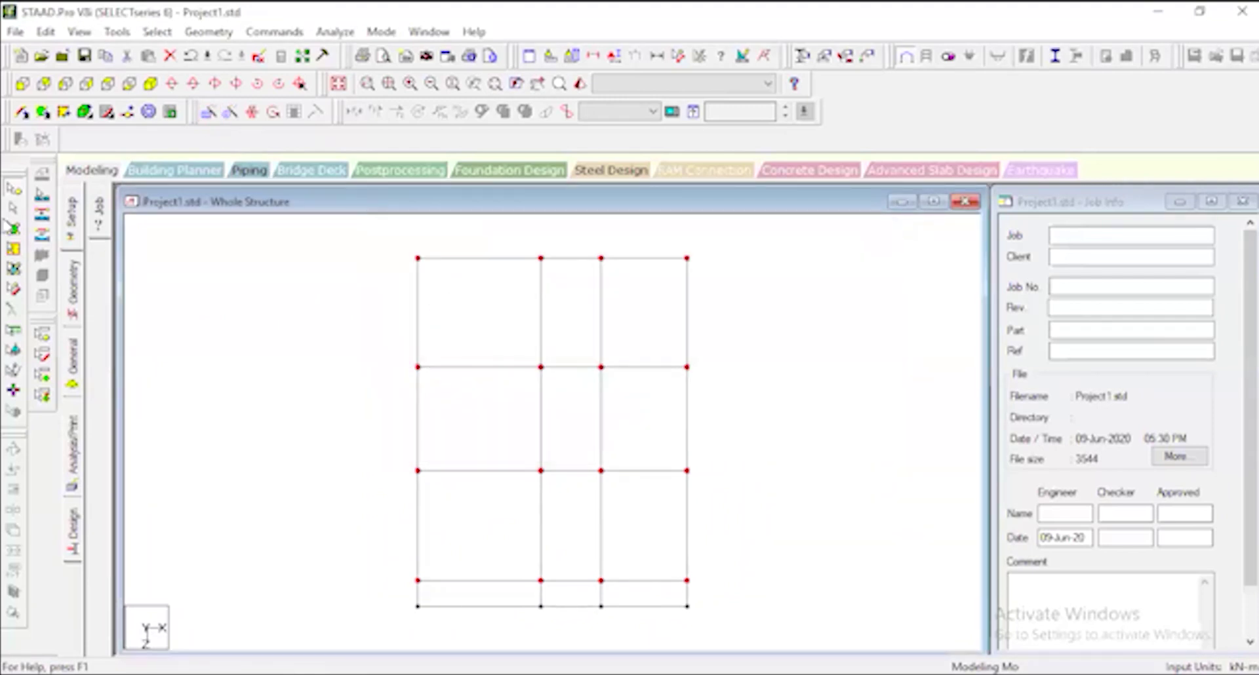
# Repeat the main grid beams, excluding the front overhang, upward along Y in 3 linked steps of 3.5, 3 and 3 m.
pyautogui.click(391, 232)
pyautogui.moveTo(405, 277); pyautogui.dragTo(781, 594)
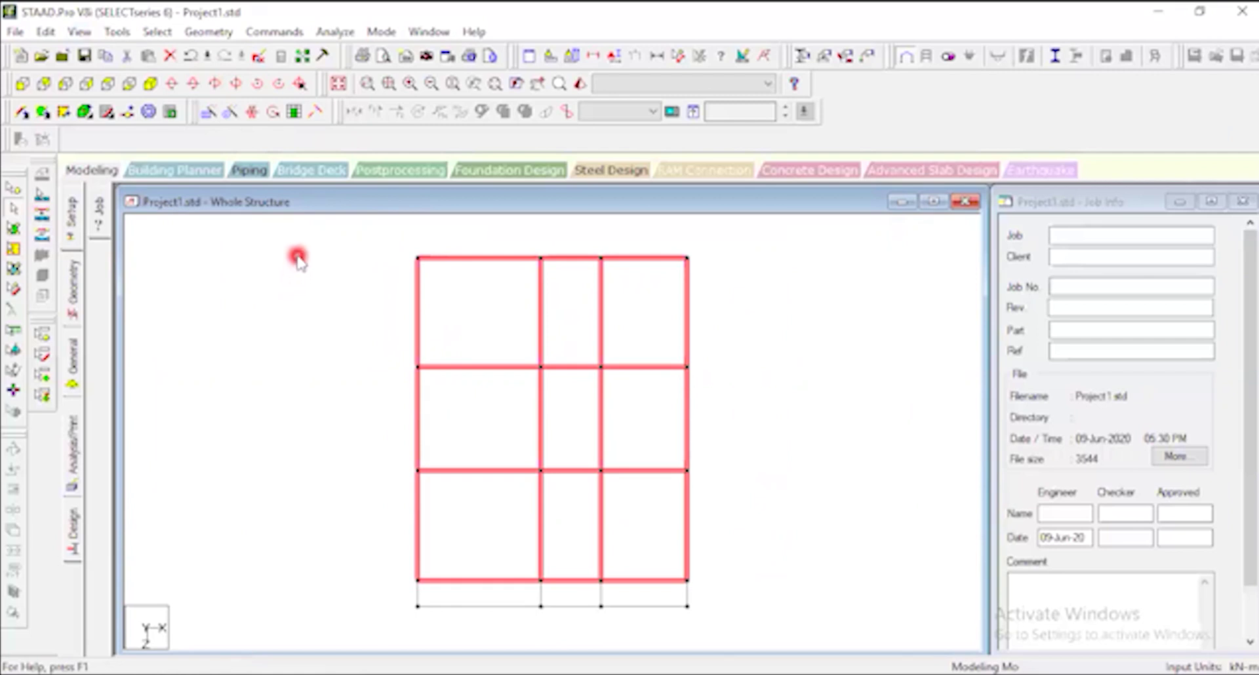
pyautogui.click(206, 113)
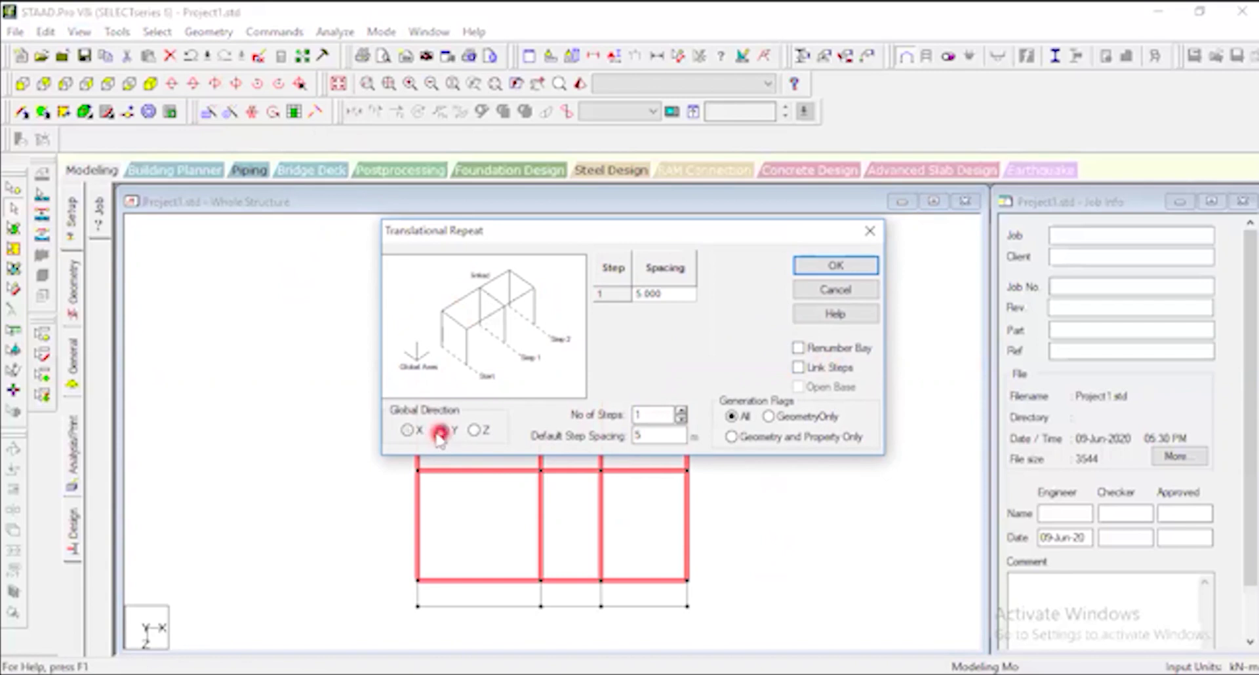
pyautogui.click(150, 84)
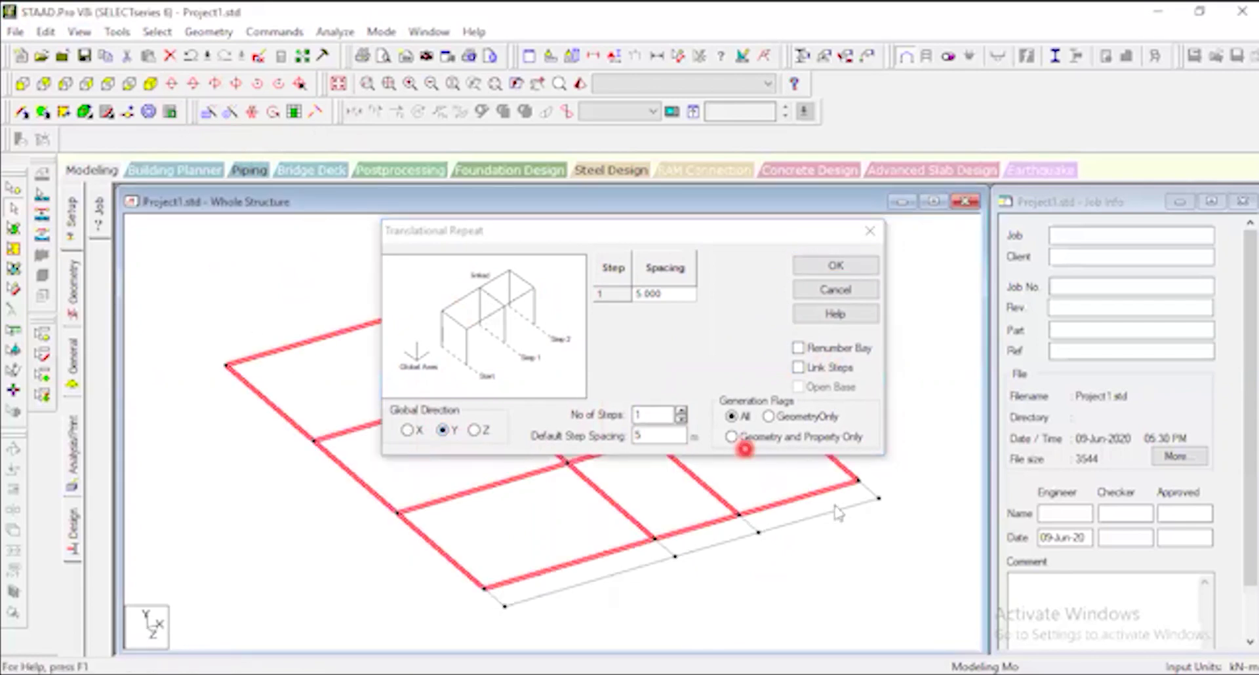
pyautogui.moveTo(662, 414); pyautogui.dragTo(631, 415)
pyautogui.write('3')
pyautogui.moveTo(667, 435); pyautogui.dragTo(619, 442)
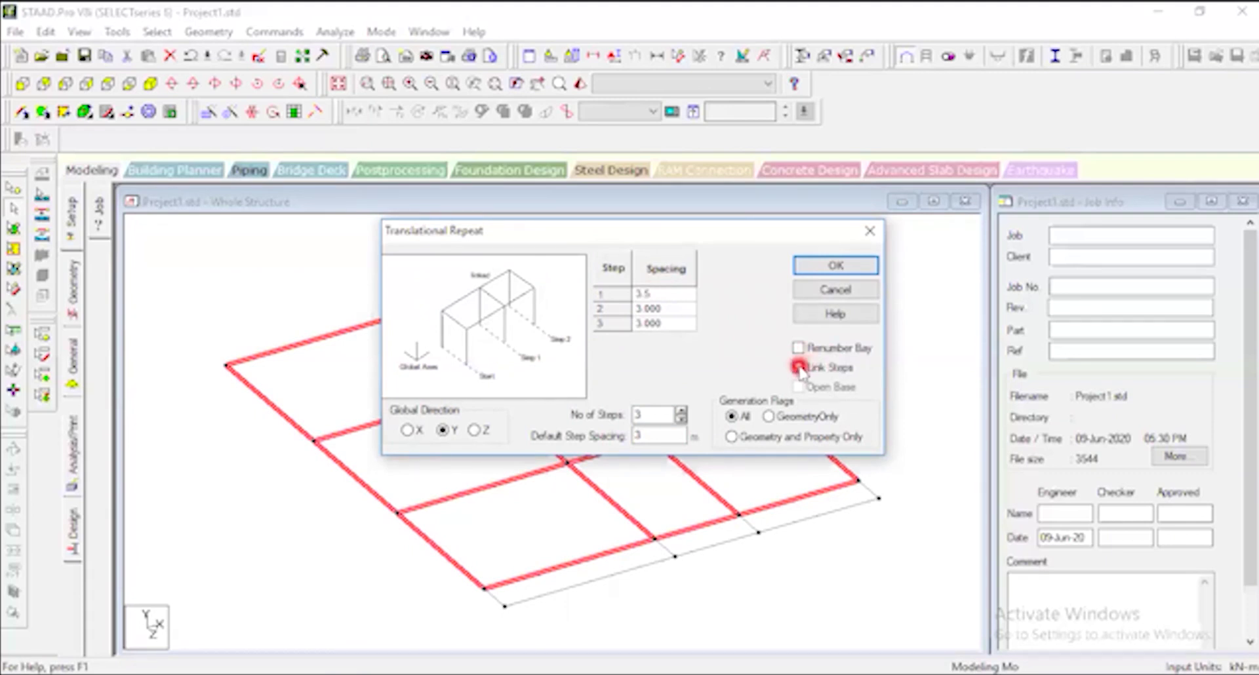
pyautogui.click(852, 265)
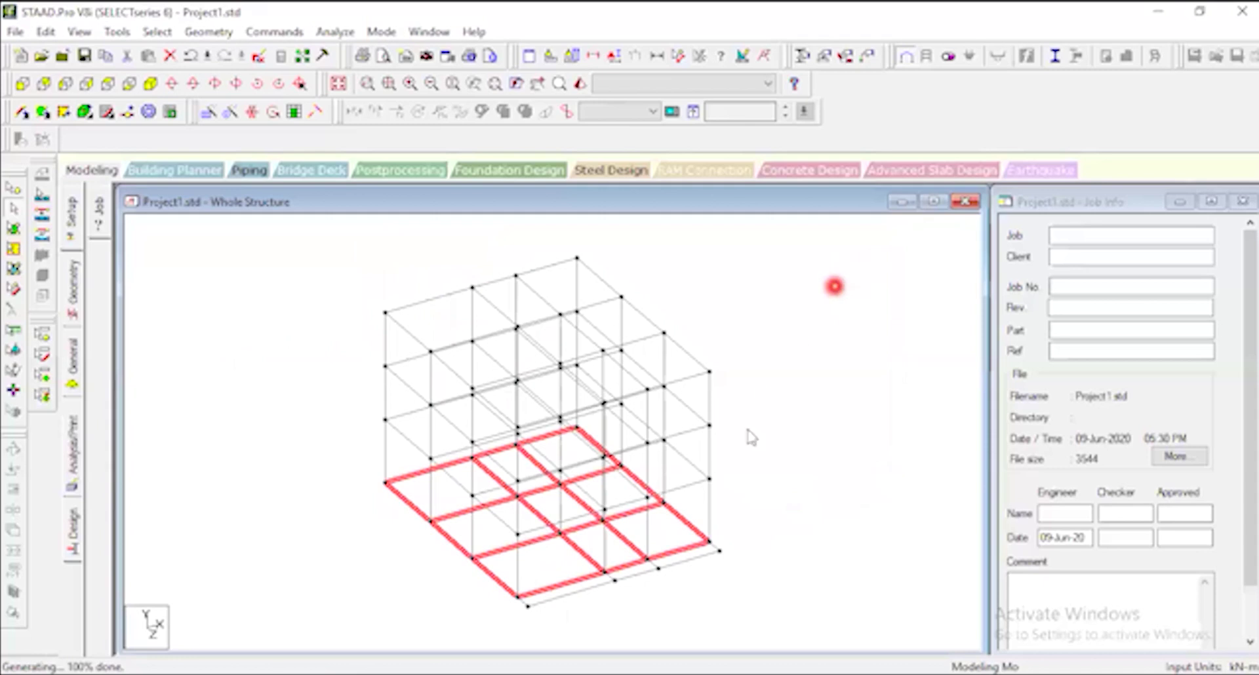
pyautogui.click(871, 454)
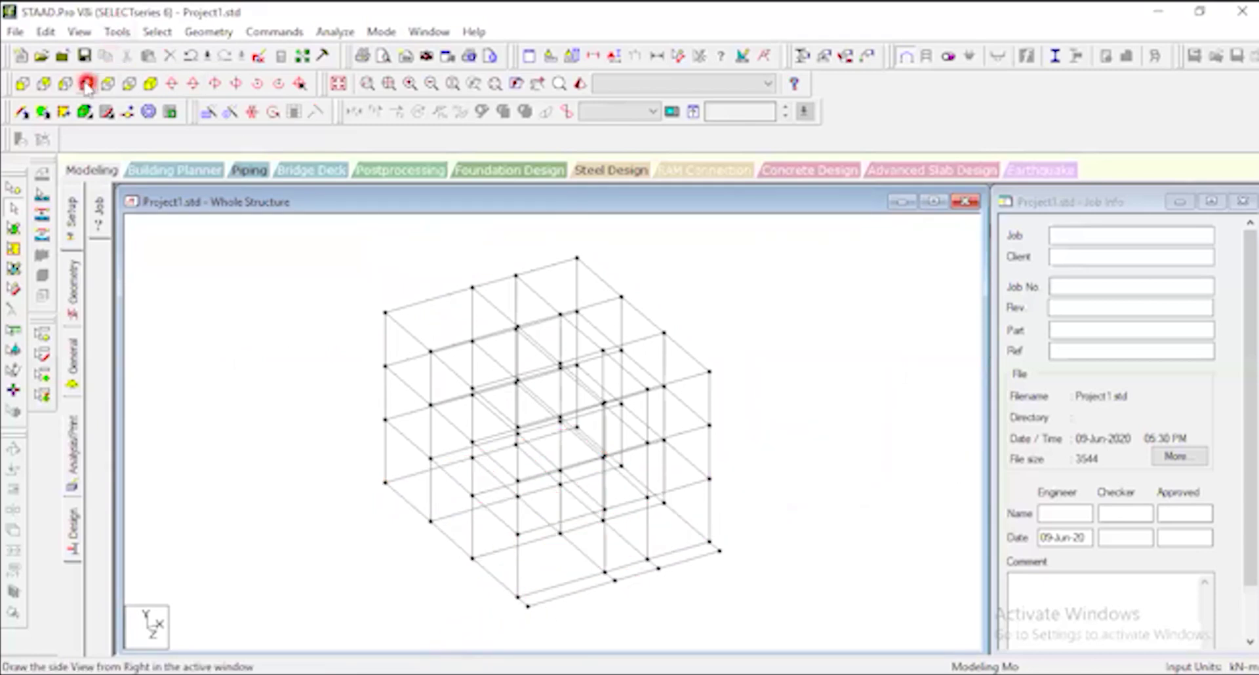
# Repeat only the outermost front-edge beams upward along Y in 3 unlinked steps of 3.5, 3 and 3 m.
pyautogui.click(109, 83)
pyautogui.hotkey('shift', 'k')
pyautogui.moveTo(399, 552); pyautogui.dragTo(751, 596)
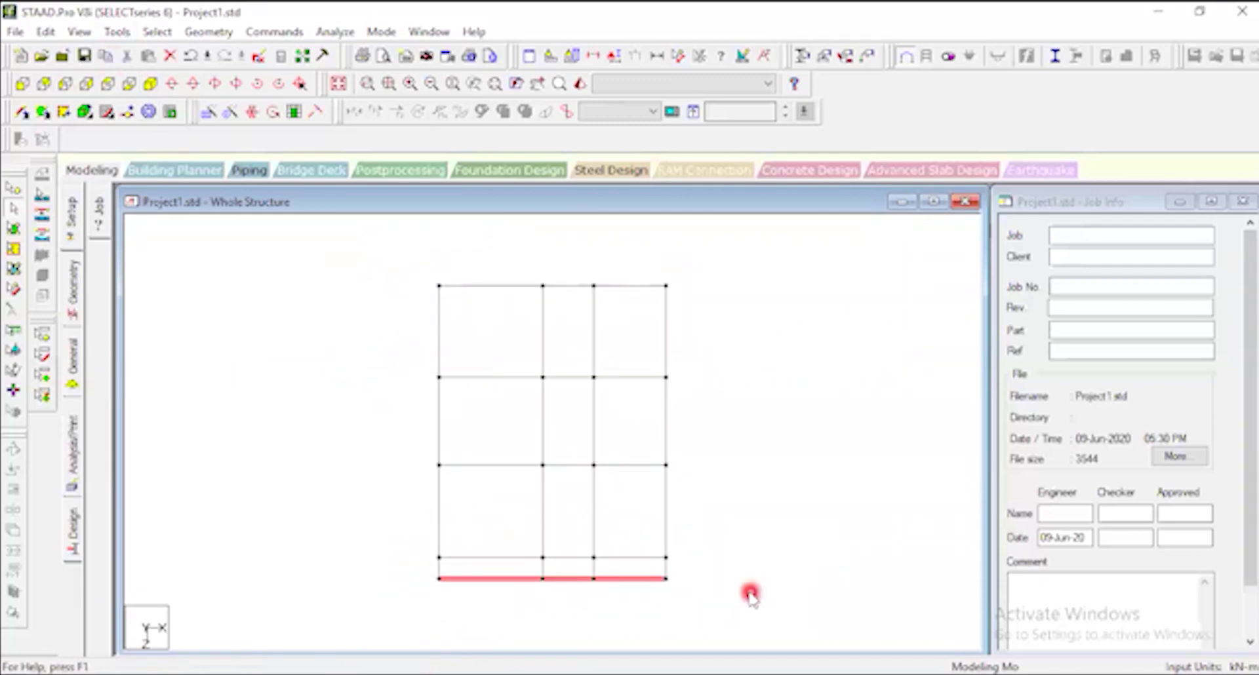
pyautogui.click(208, 112)
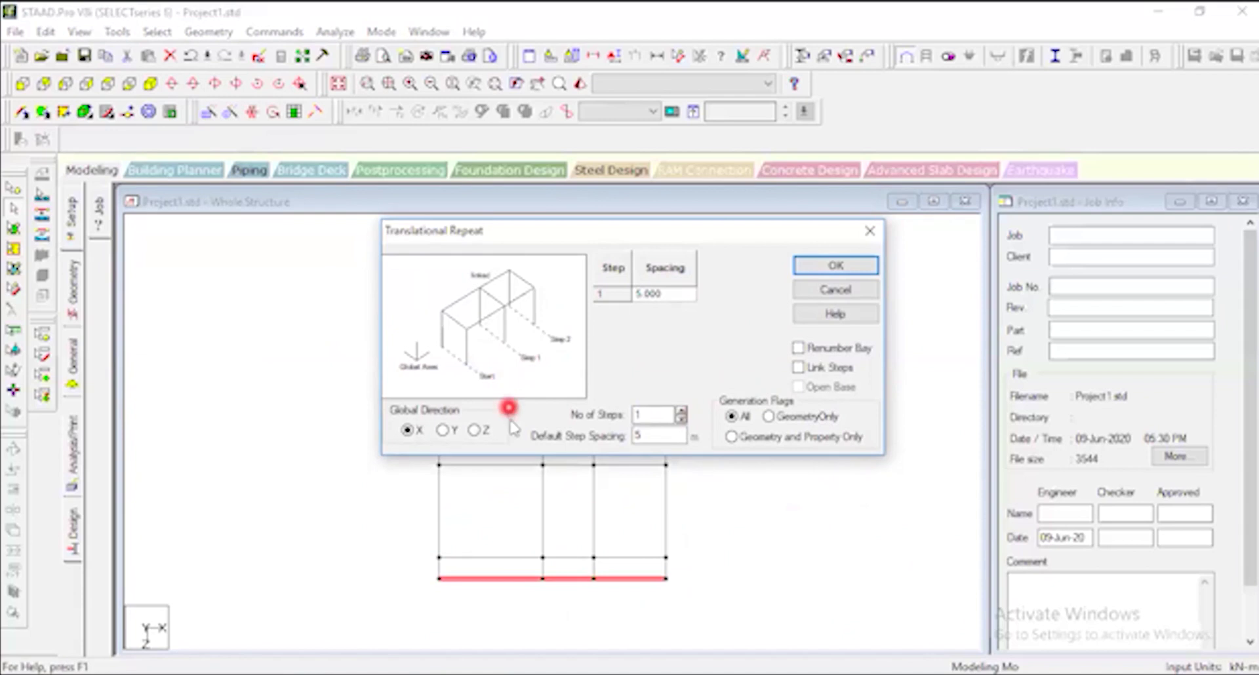
pyautogui.click(443, 431)
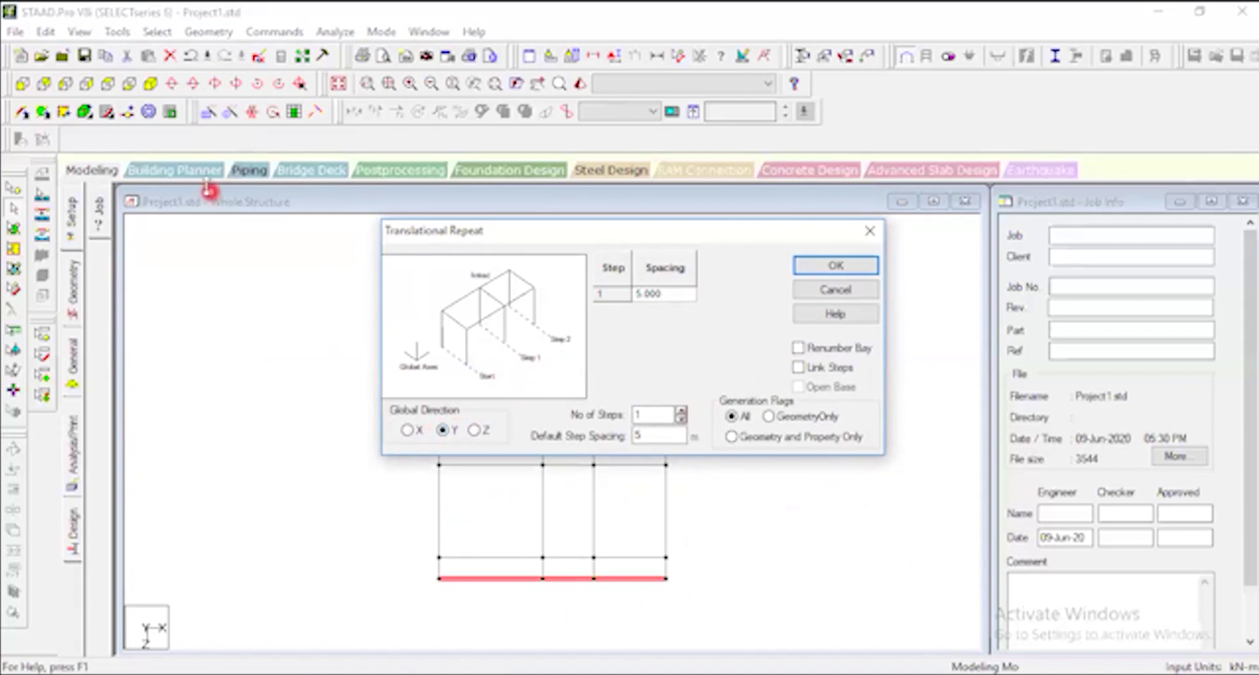
pyautogui.click(148, 92)
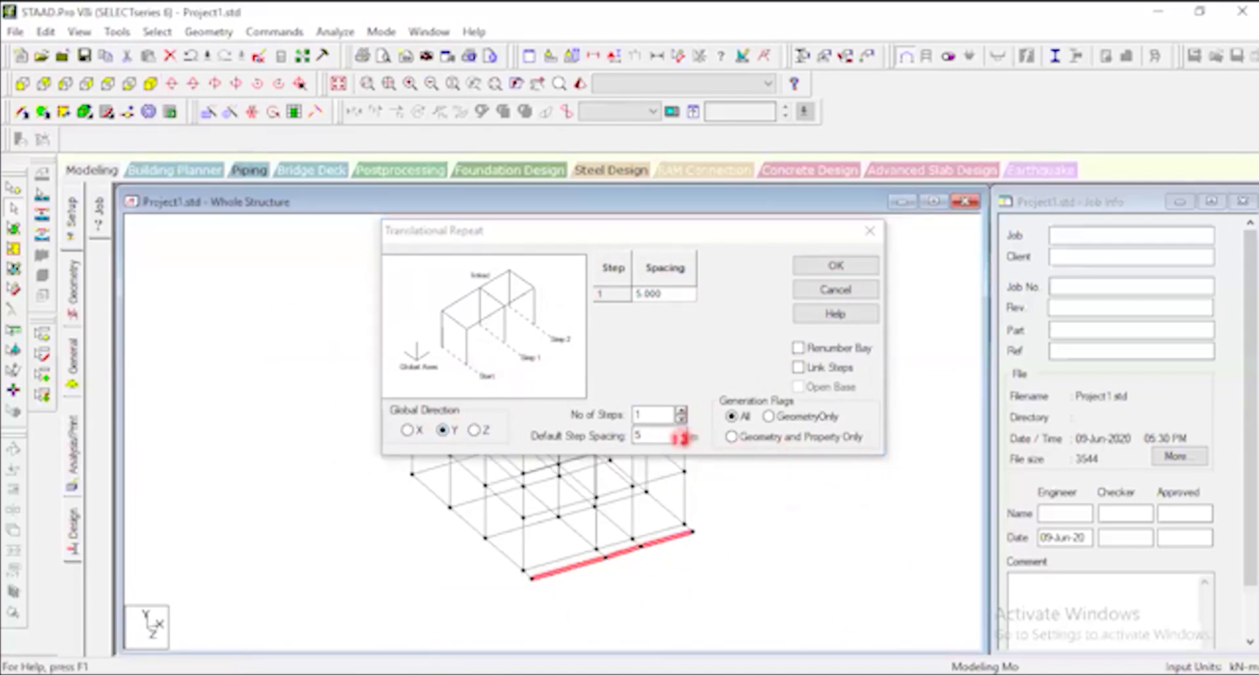
pyautogui.moveTo(668, 439); pyautogui.dragTo(626, 438)
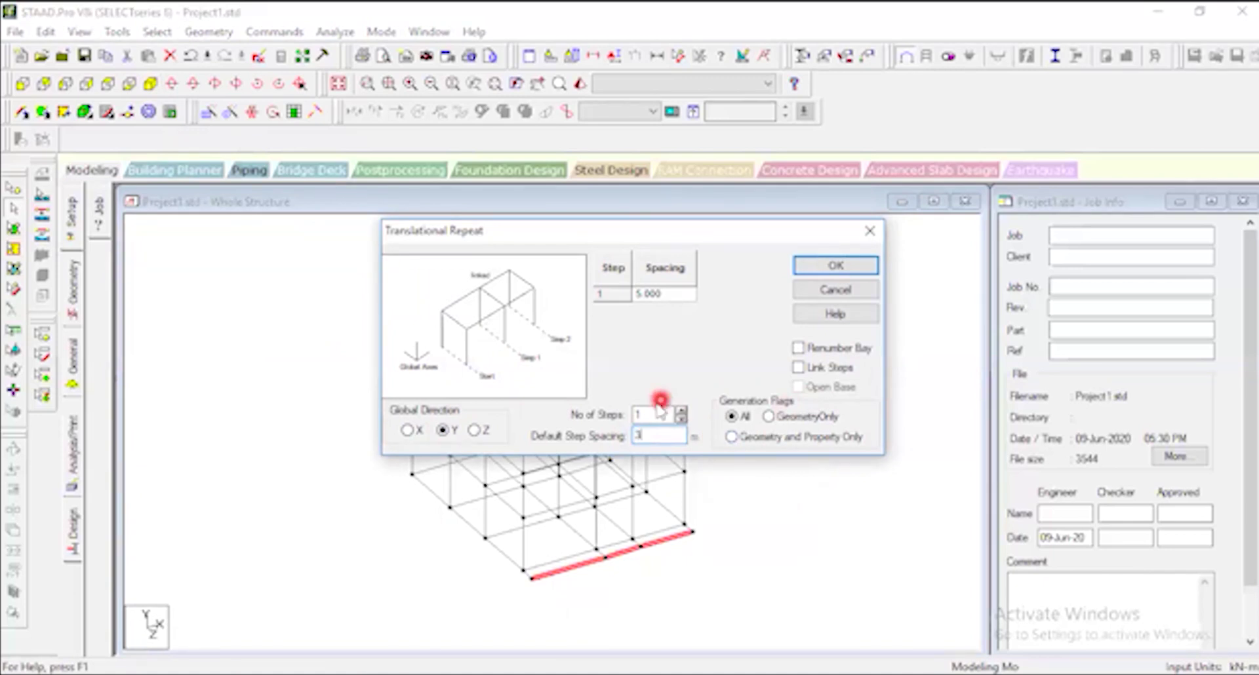
pyautogui.write('3')
pyautogui.click(650, 292)
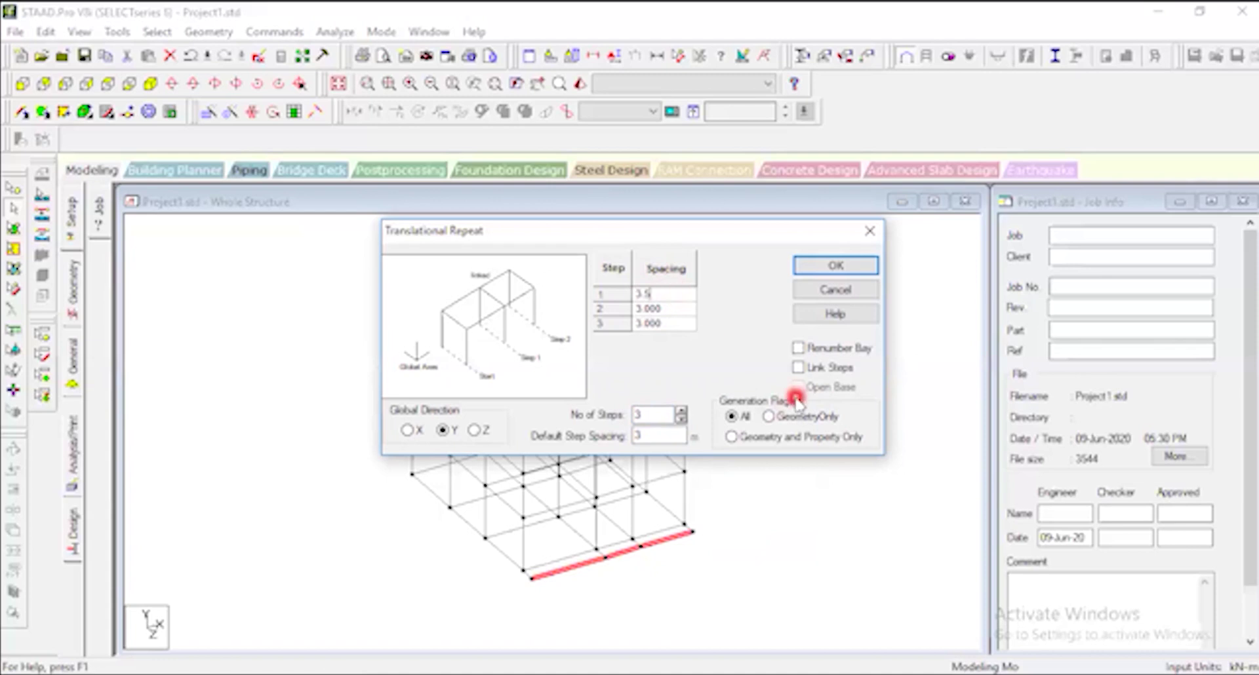
pyautogui.click(855, 266)
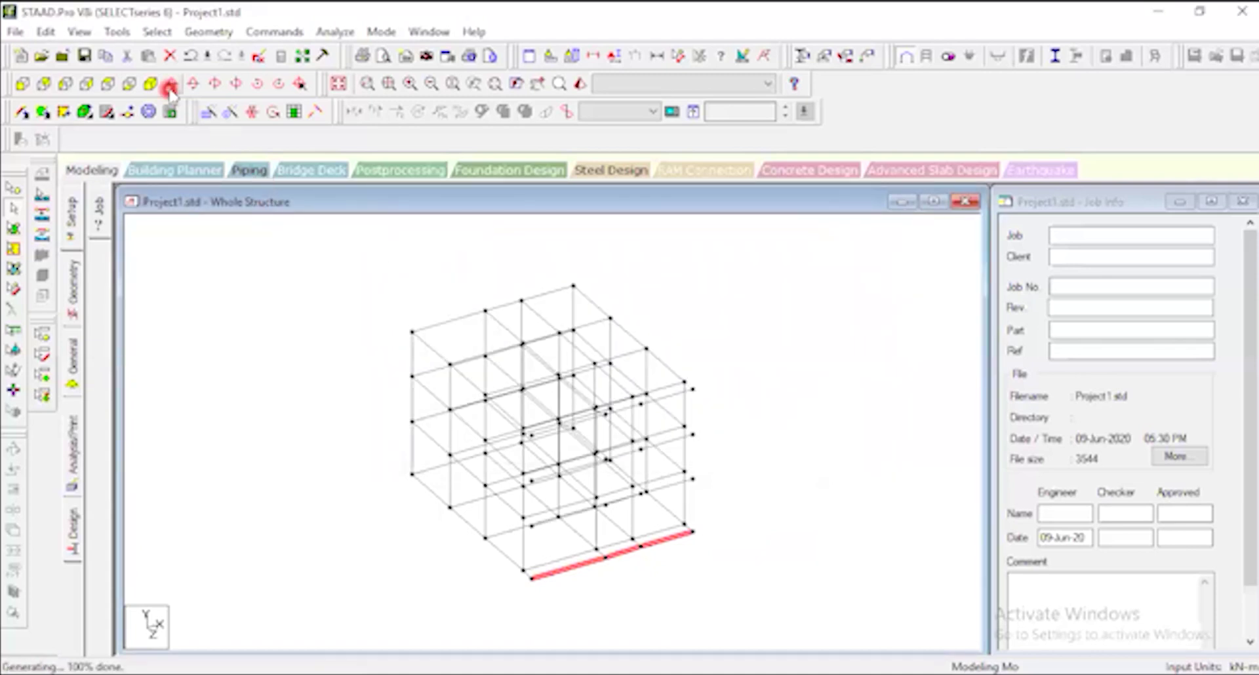
# Check the frame in plan and isometric views, and save the modified structure.
pyautogui.click(111, 86)
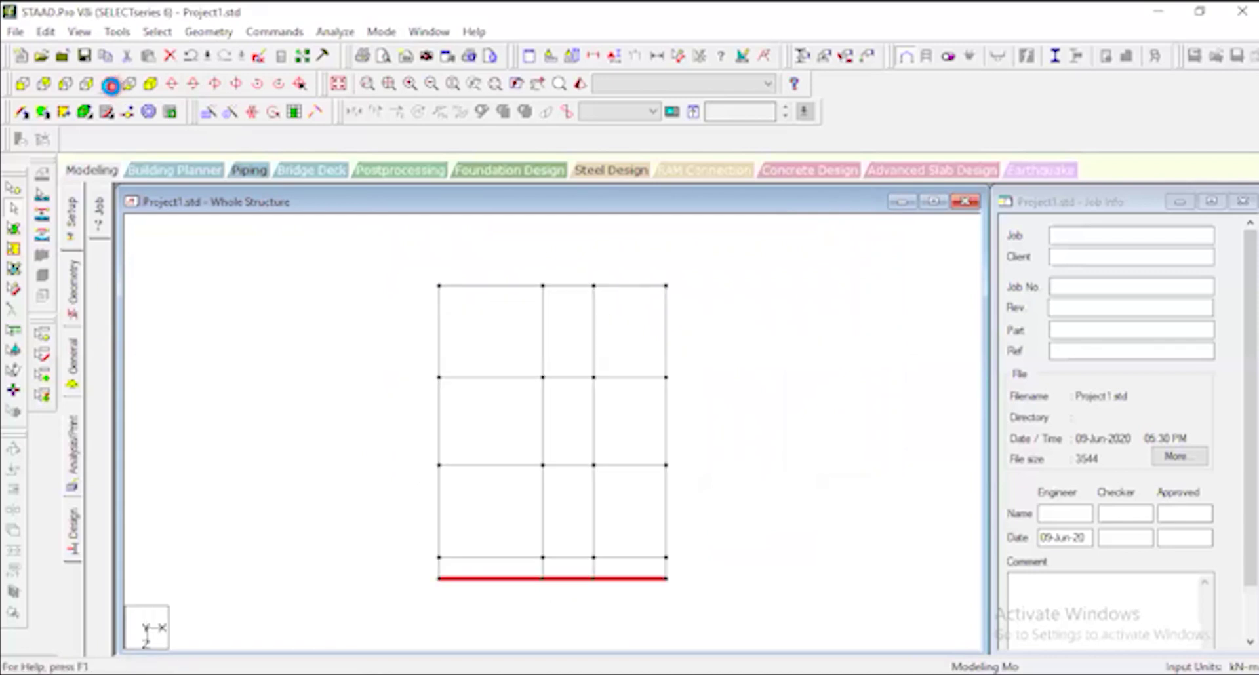
pyautogui.click(129, 84)
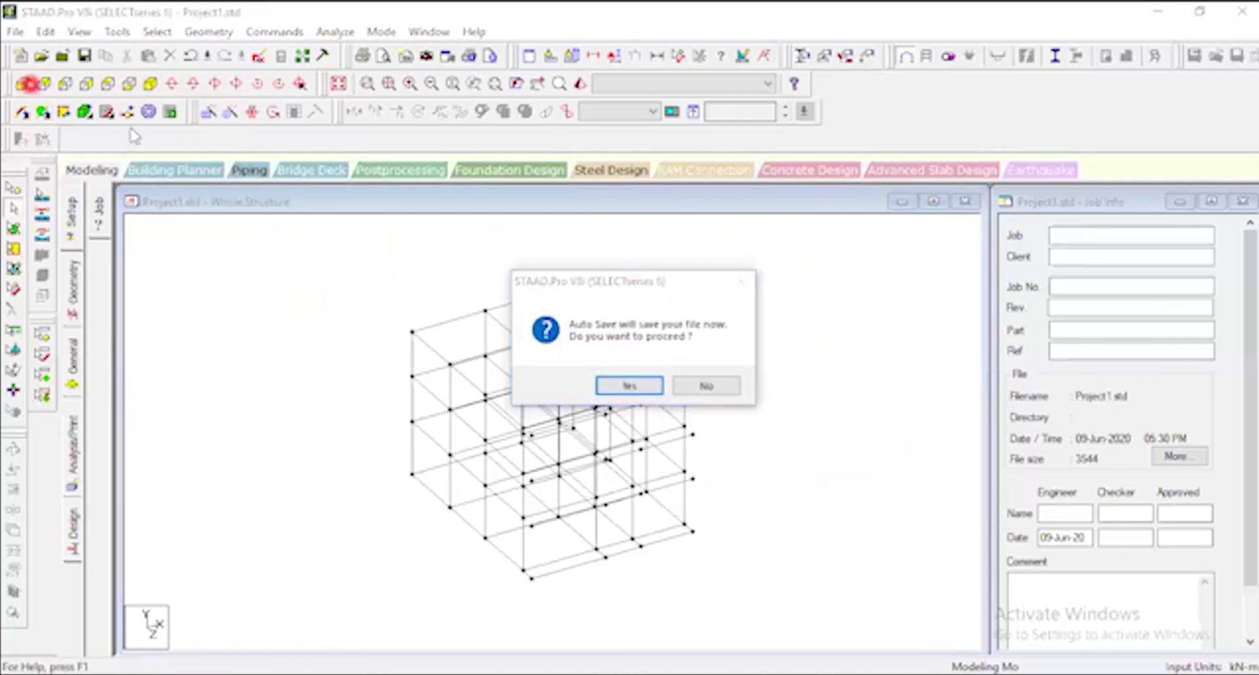
pyautogui.click(641, 385)
pyautogui.click(514, 366)
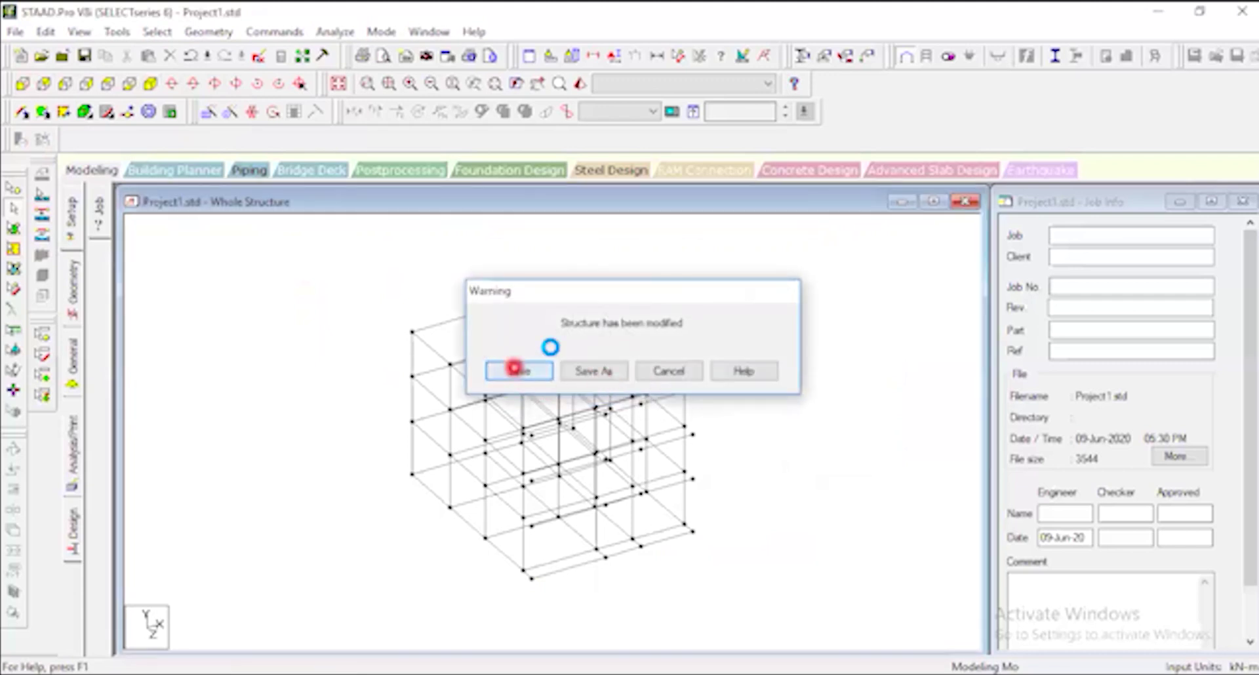
# In front view, select the beams of the first level above the base and display only those members.
pyautogui.click(19, 84)
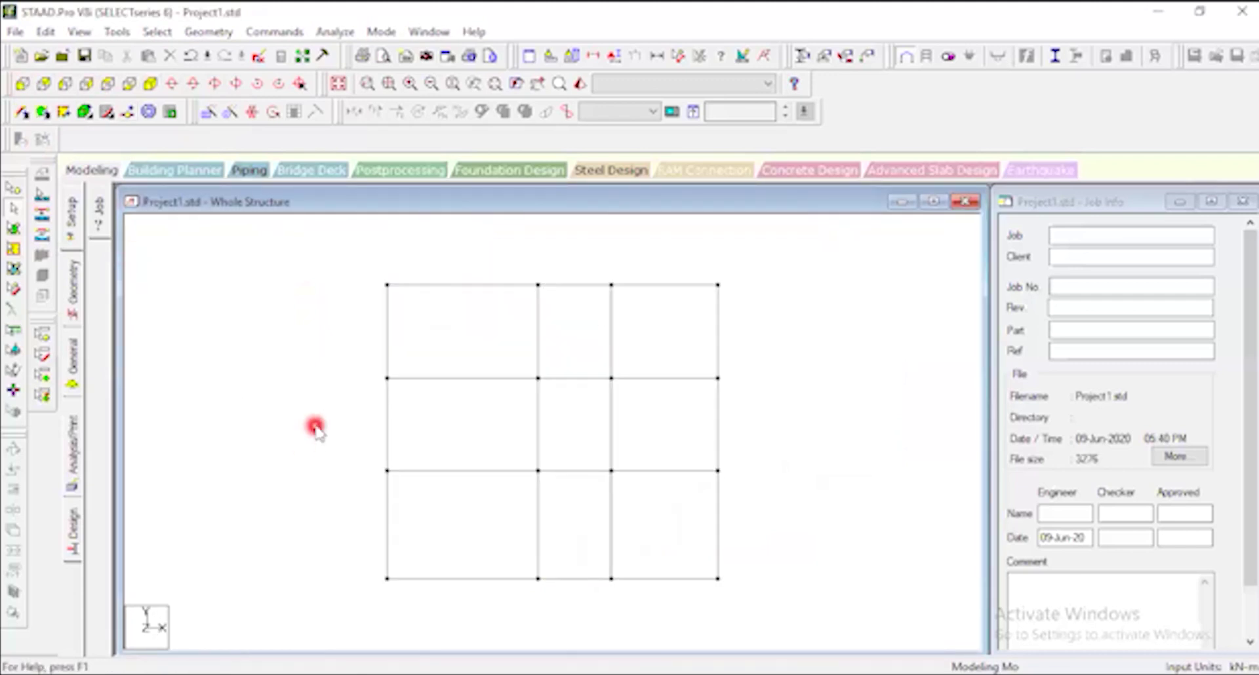
pyautogui.moveTo(349, 452); pyautogui.dragTo(797, 485)
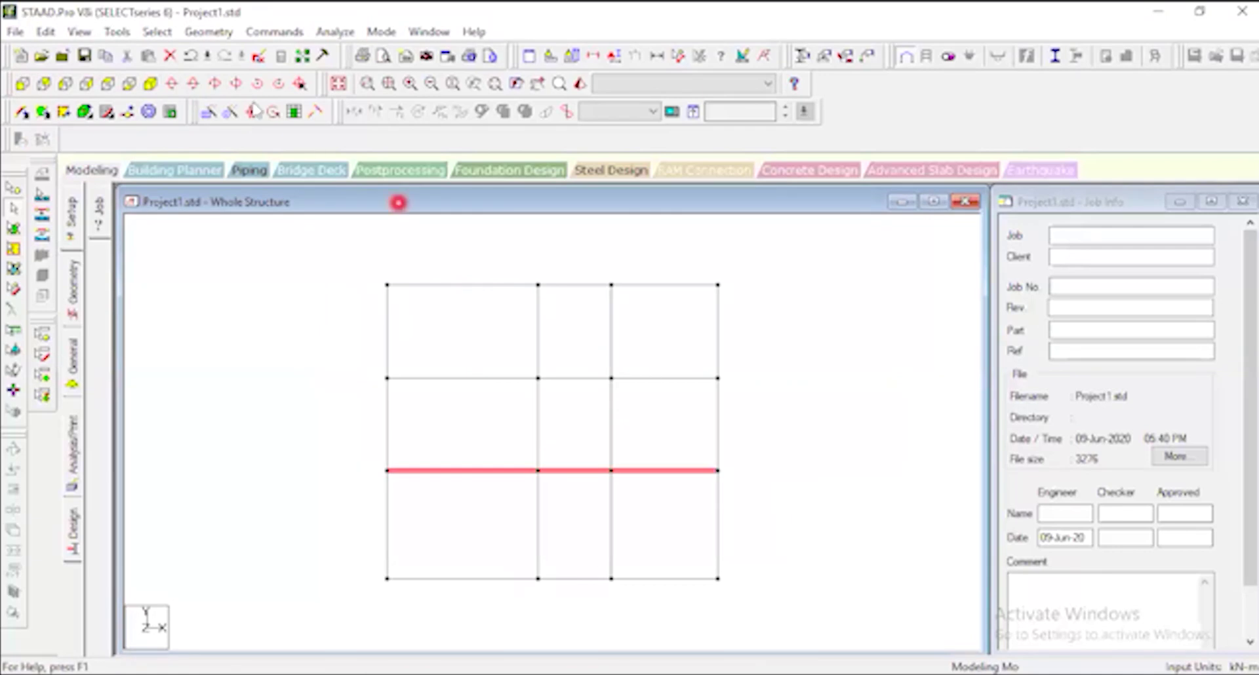
pyautogui.click(78, 31)
pyautogui.click(138, 91)
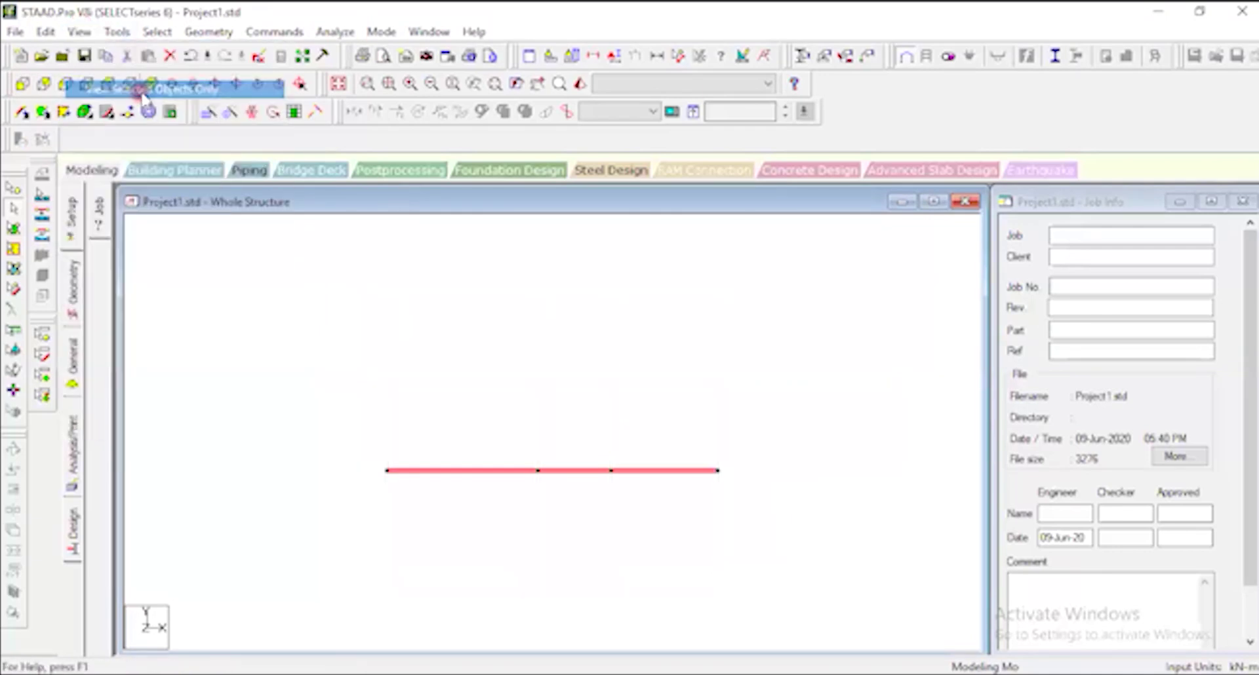
# In plan view, add the short beams joining the front-edge nodes to the main grid, and redisplay the whole structure.
pyautogui.click(110, 86)
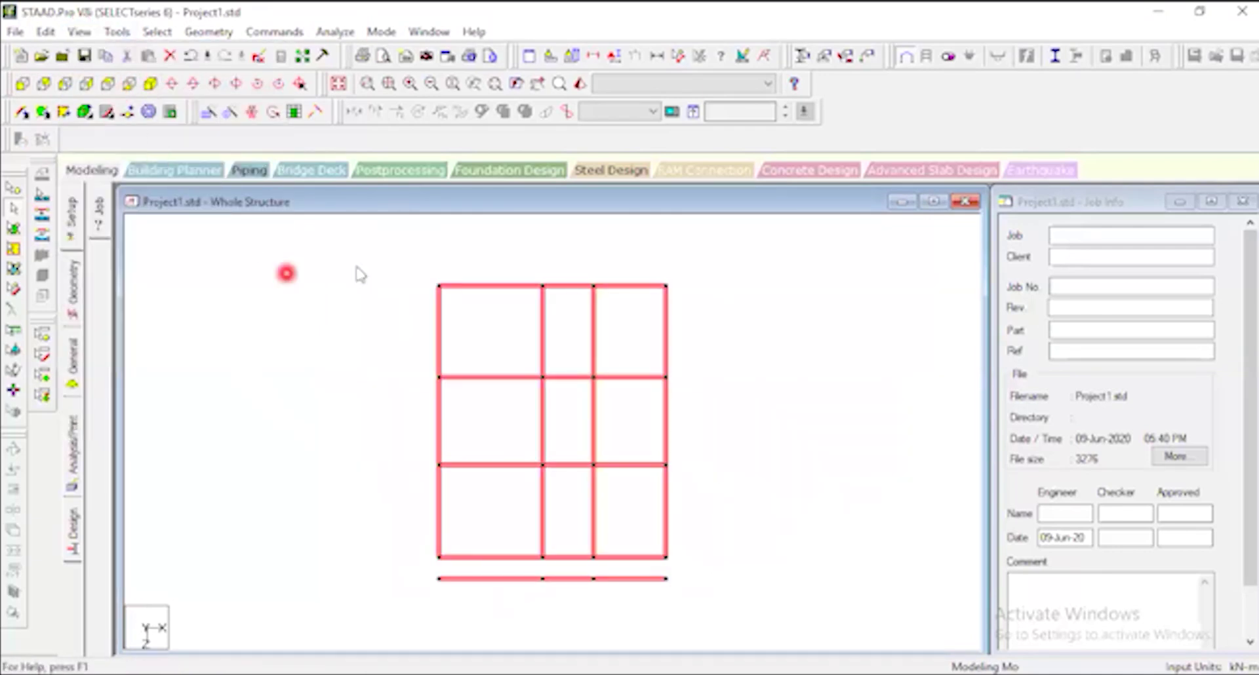
pyautogui.click(305, 338)
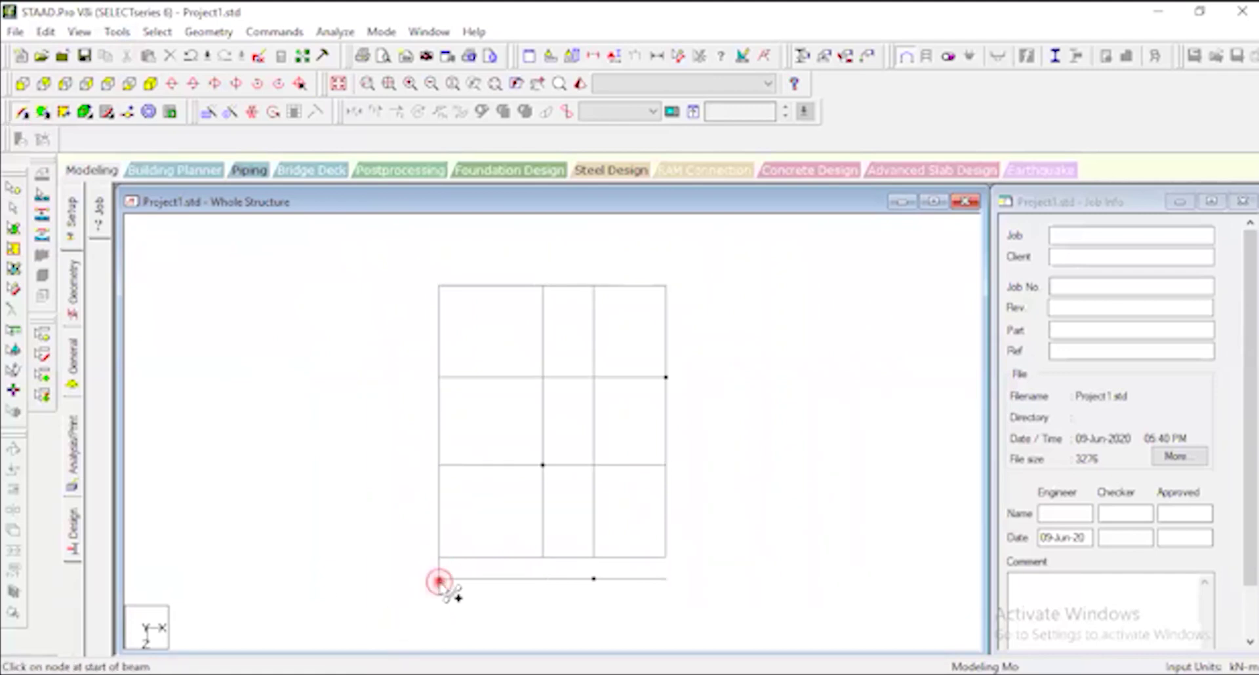
pyautogui.moveTo(665, 558); pyautogui.dragTo(666, 578)
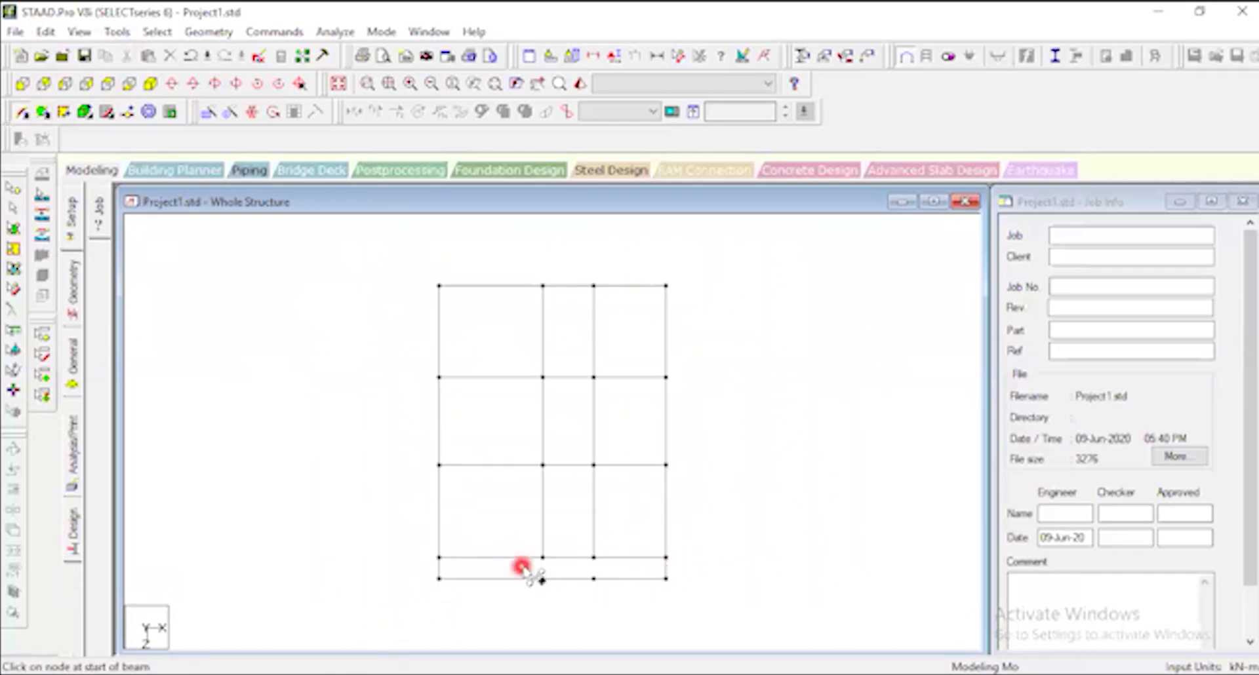
pyautogui.moveTo(542, 557); pyautogui.dragTo(594, 578)
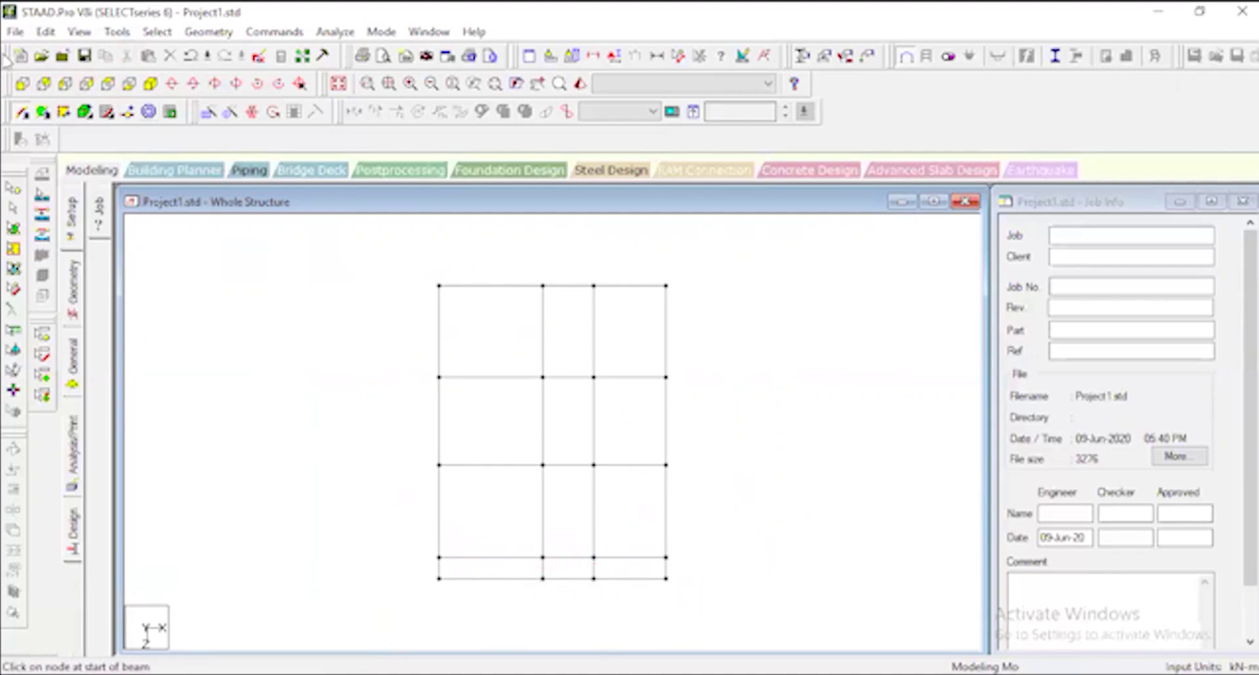
pyautogui.click(23, 84)
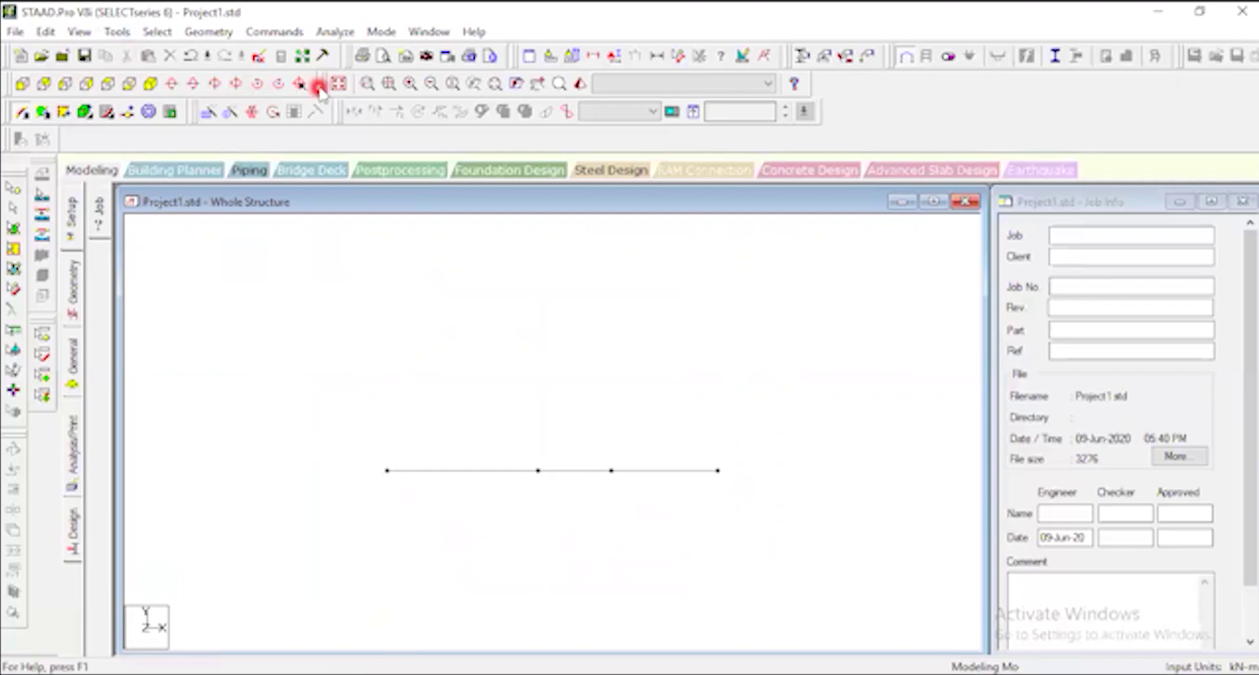
pyautogui.click(341, 86)
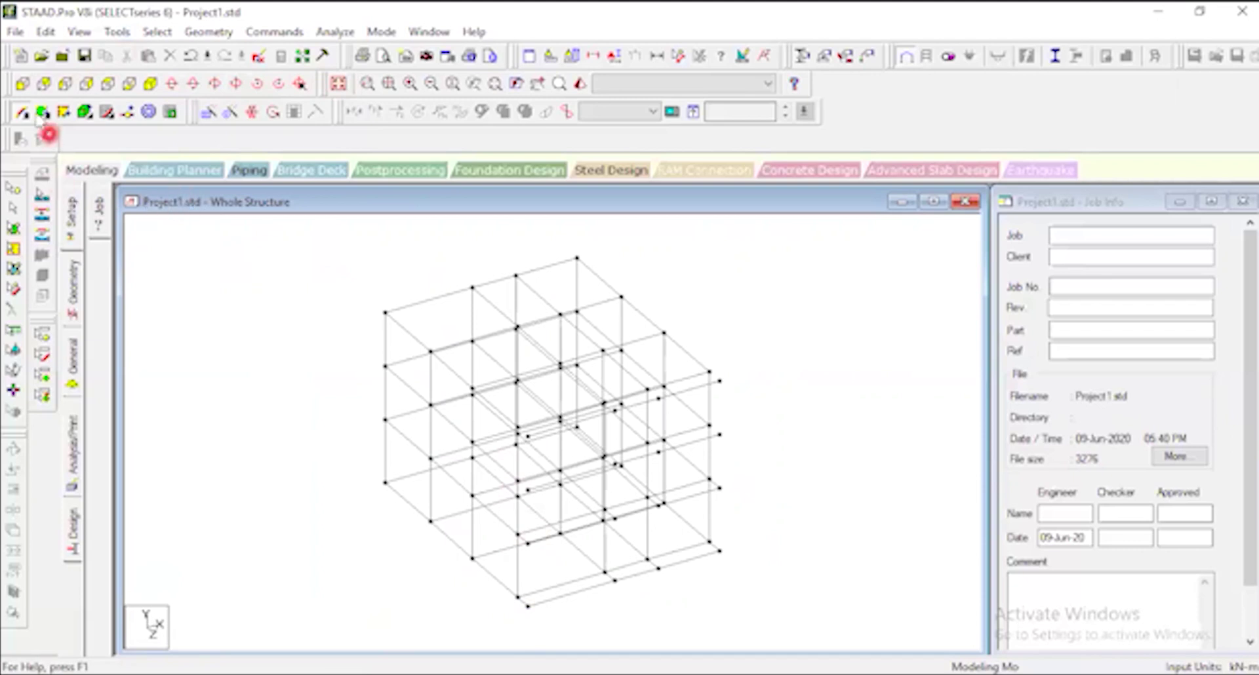
# In front view, select the beams of the topmost level, display only those members and switch to plan view.
pyautogui.click(24, 86)
pyautogui.scroll(-1, 497, 256)
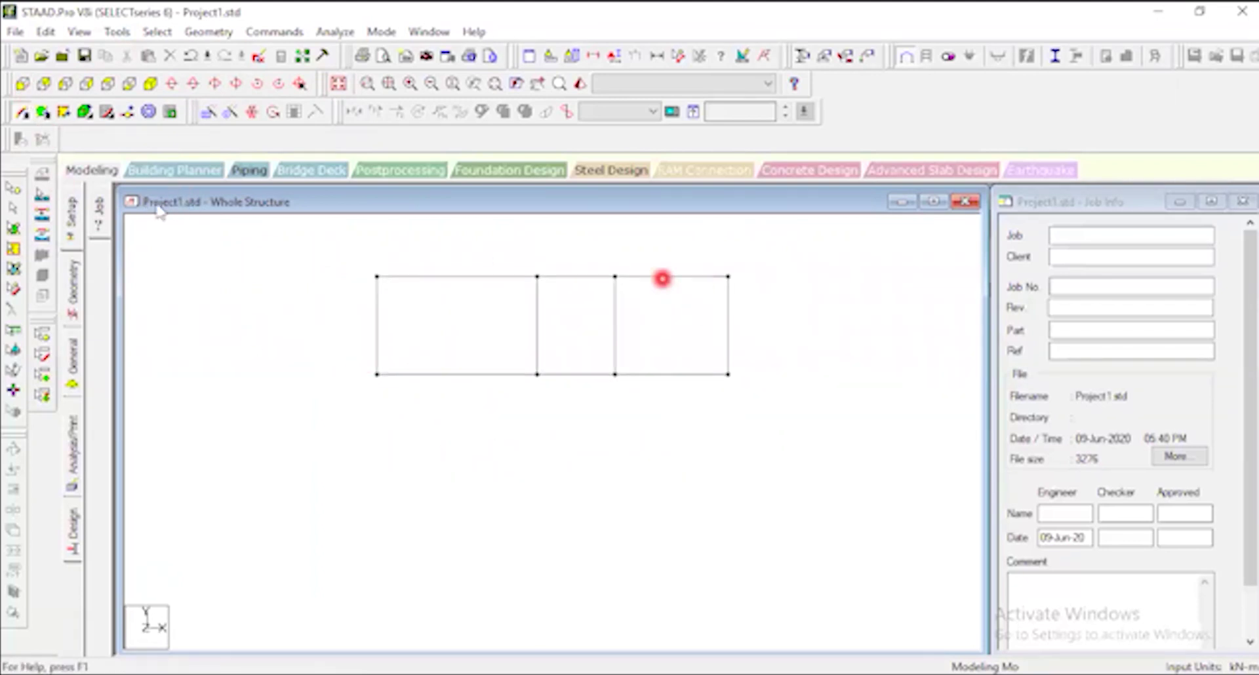
pyautogui.moveTo(296, 248); pyautogui.dragTo(802, 300)
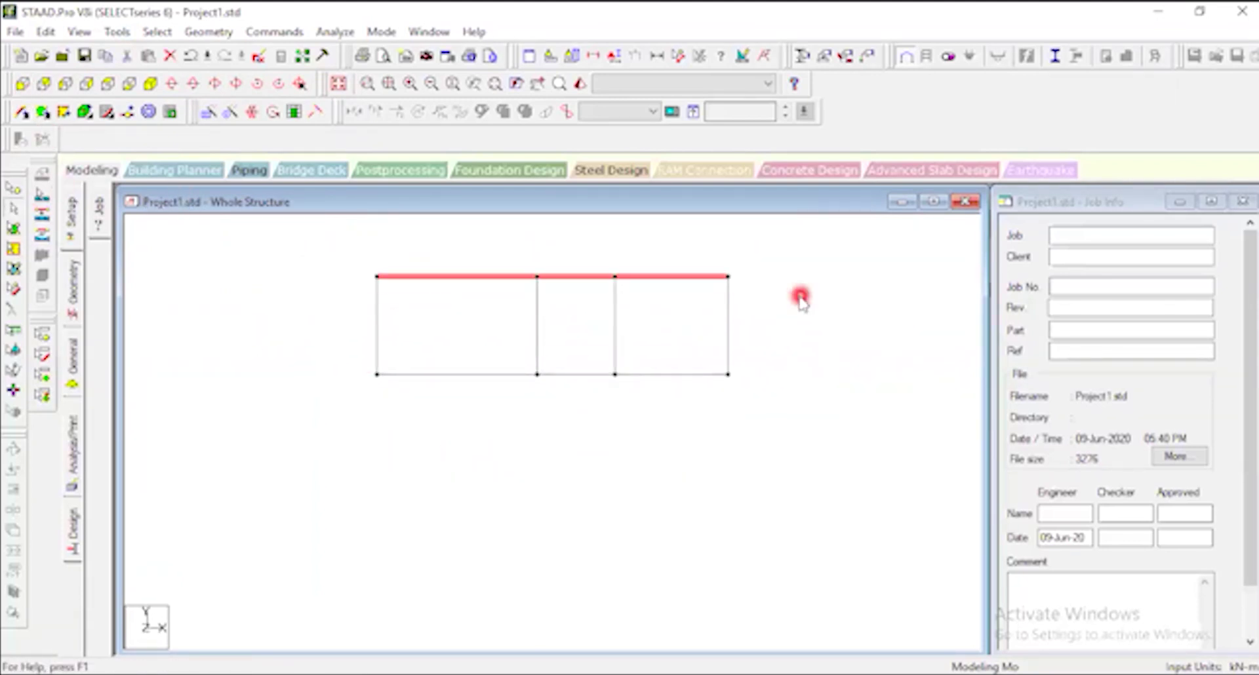
pyautogui.click(78, 31)
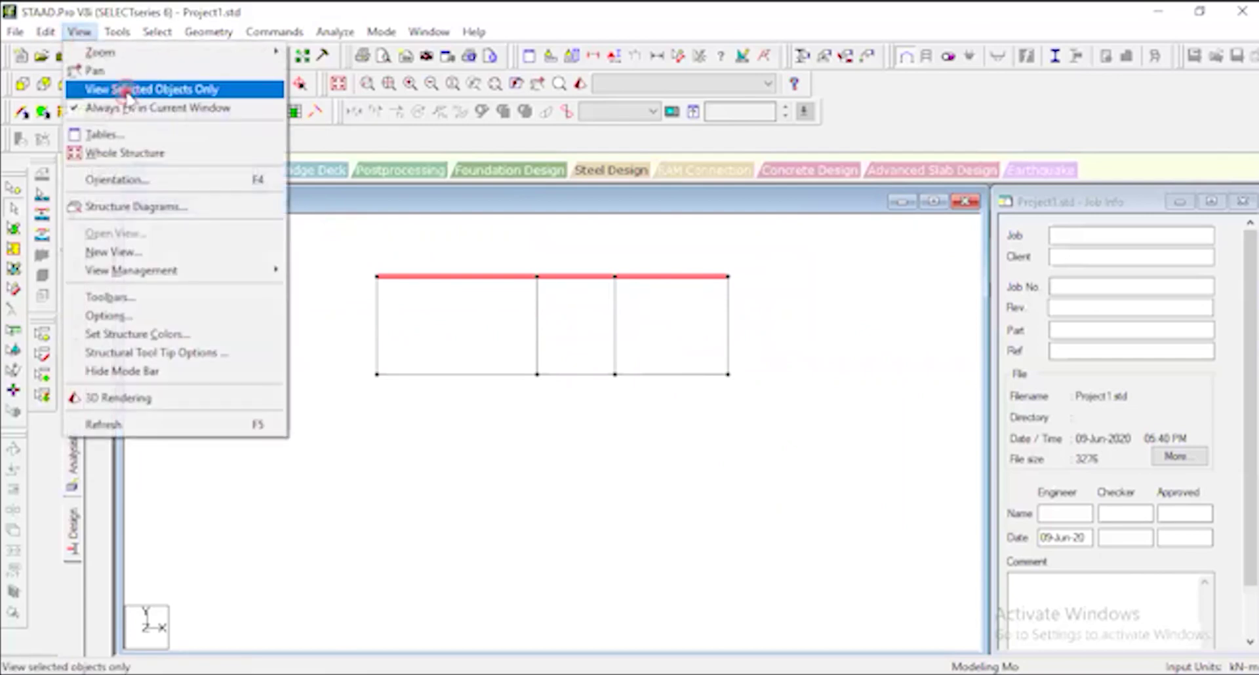
pyautogui.click(126, 90)
pyautogui.click(108, 84)
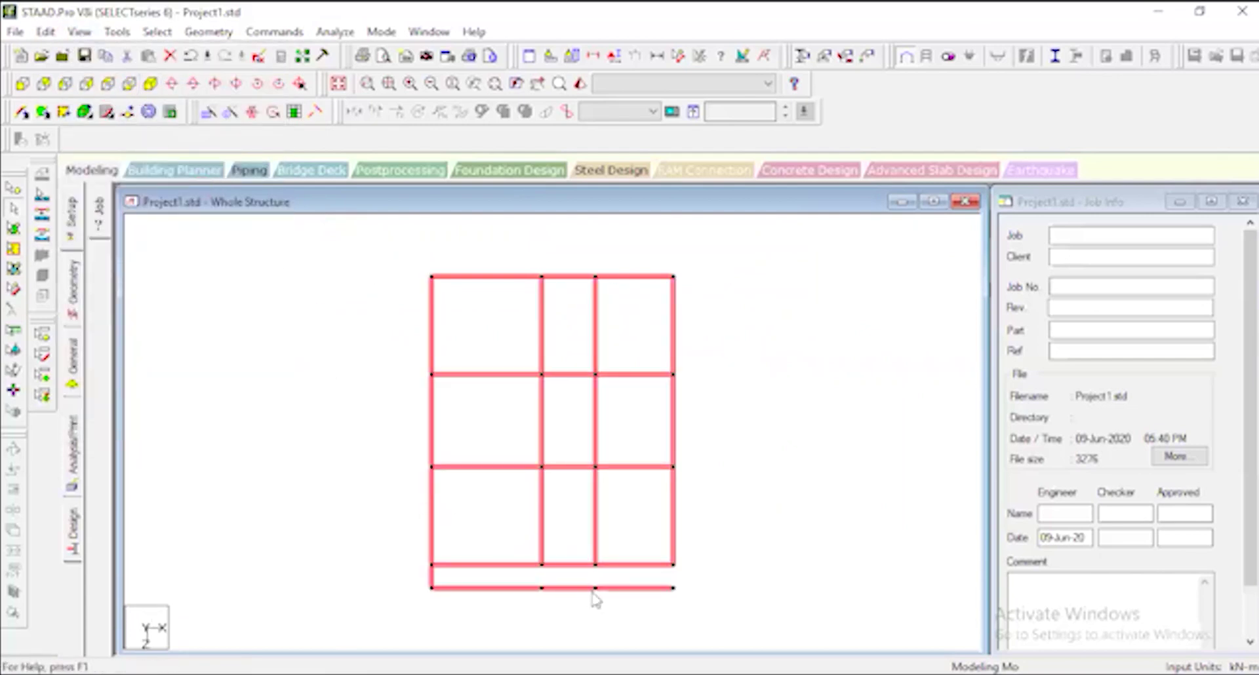
# Add the missing short beams between the main grid and the front edge at the topmost level, and restore the whole structure.
pyautogui.click(22, 113)
pyautogui.moveTo(673, 564)
pyautogui.mouseDown()
pyautogui.moveTo(675, 610)
pyautogui.moveTo(675, 588)
pyautogui.mouseUp()
pyautogui.moveTo(542, 564); pyautogui.dragTo(596, 587)
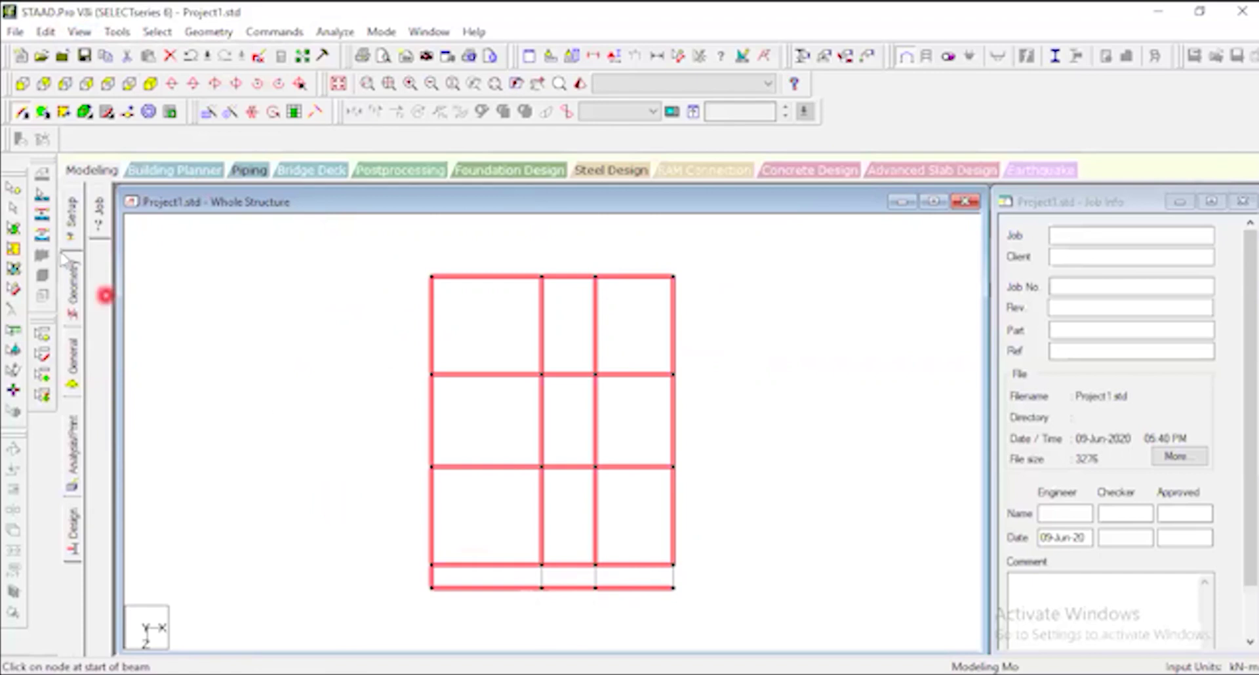
pyautogui.click(14, 208)
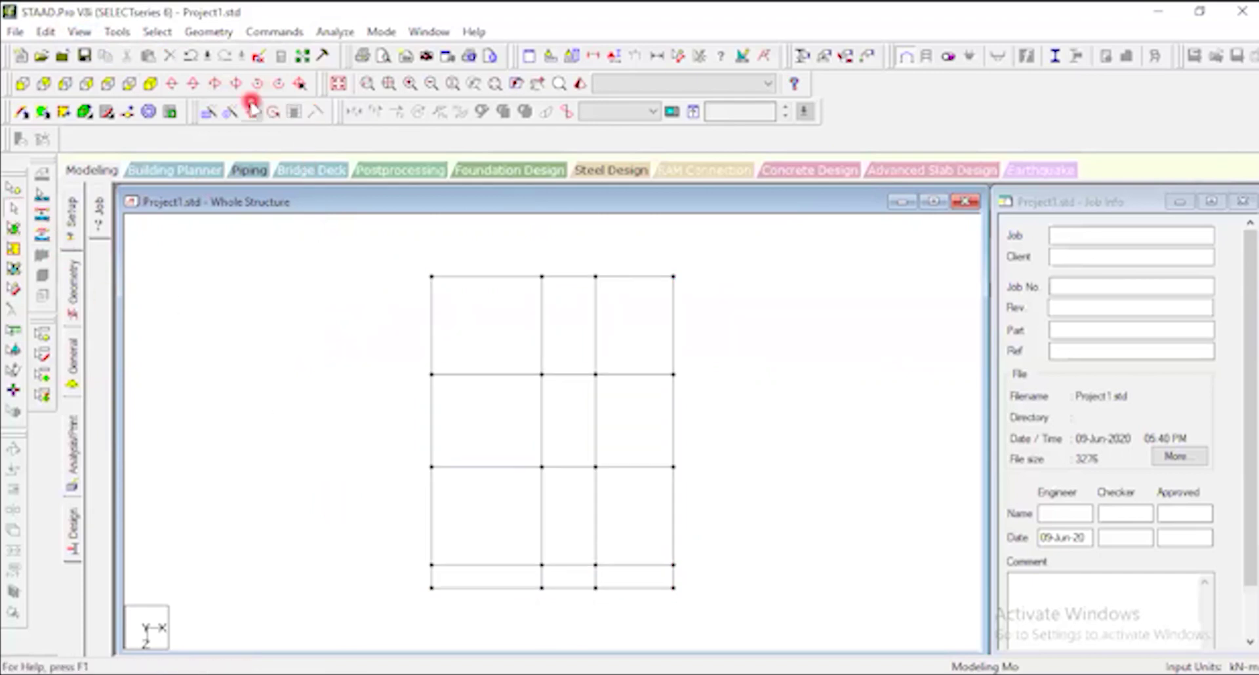
pyautogui.click(341, 84)
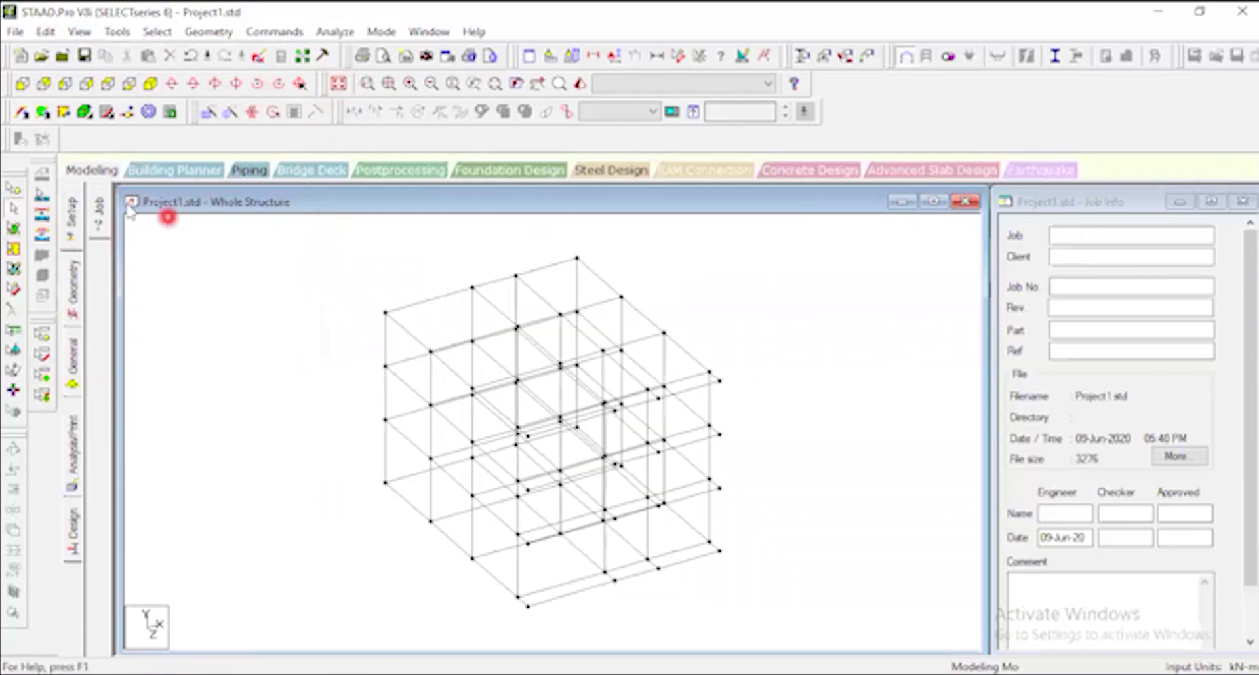
# In front view, select the base-level beams, display only those members and switch to plan view.
pyautogui.click(23, 84)
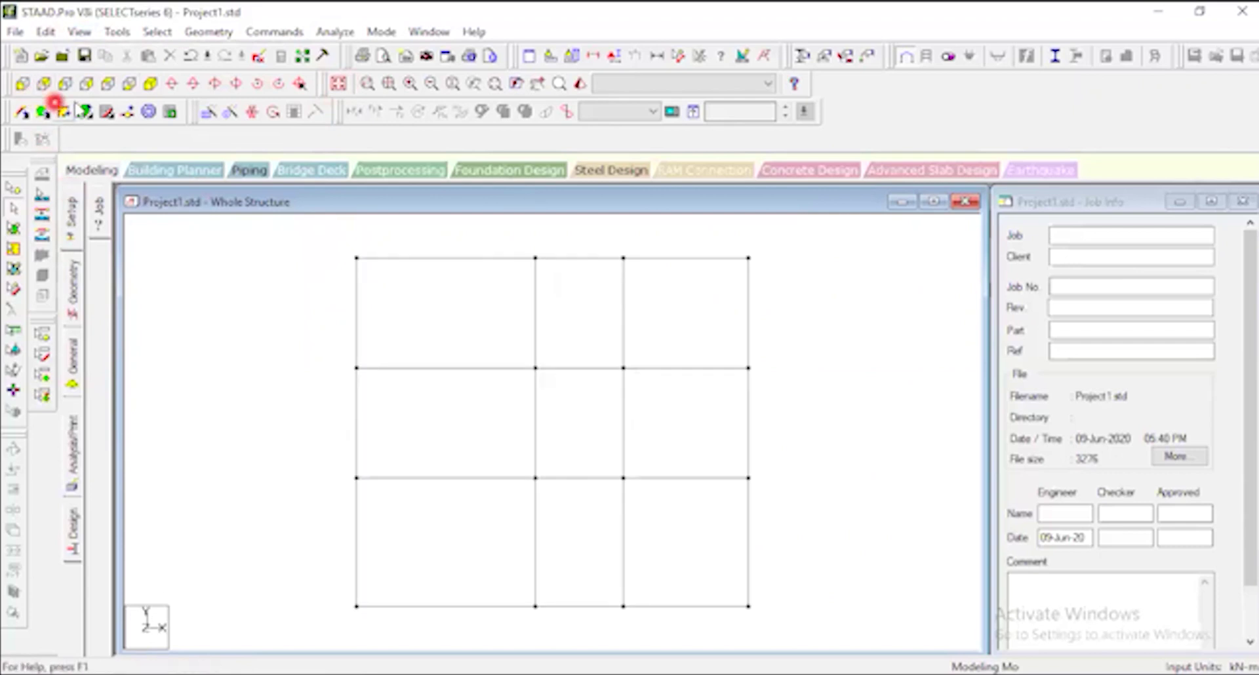
pyautogui.click(152, 84)
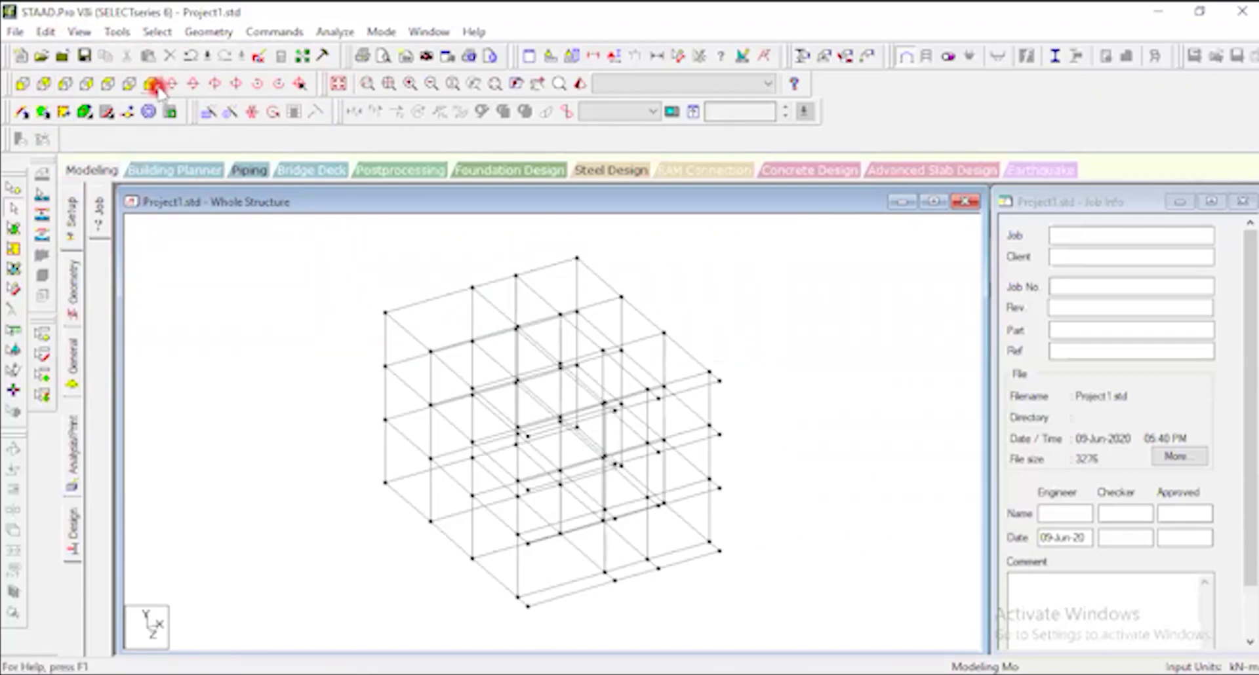
pyautogui.click(21, 84)
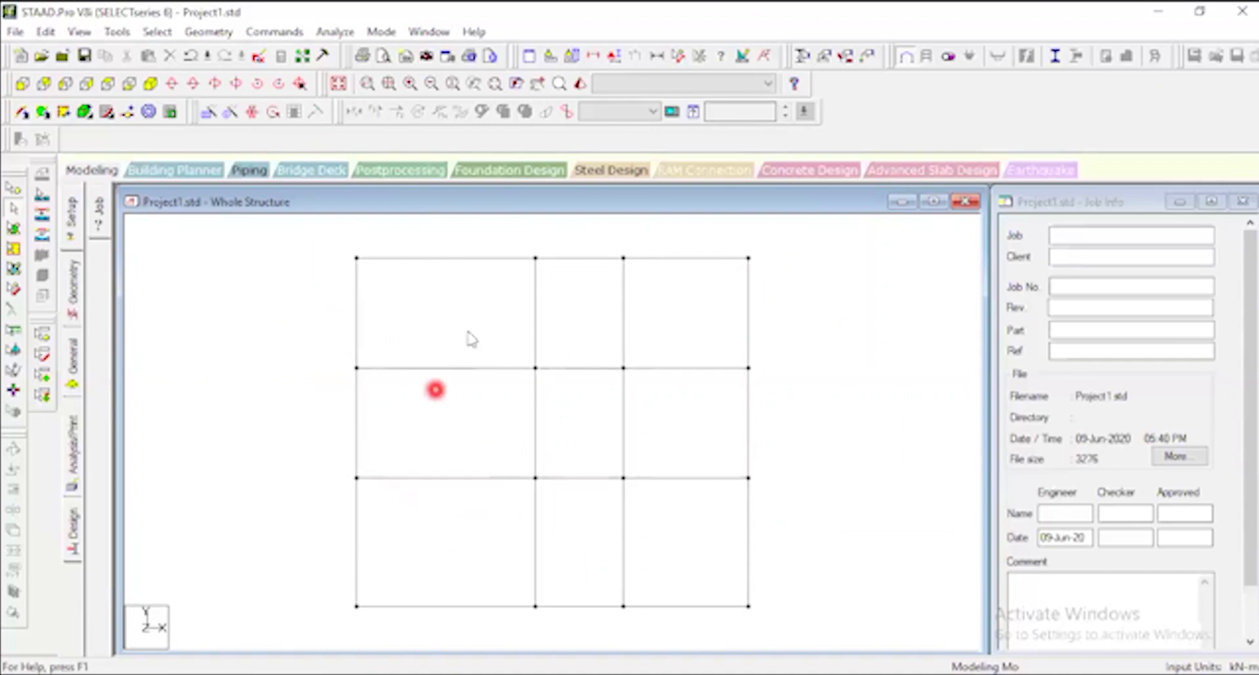
pyautogui.moveTo(340, 587); pyautogui.dragTo(826, 616)
pyautogui.click(80, 31)
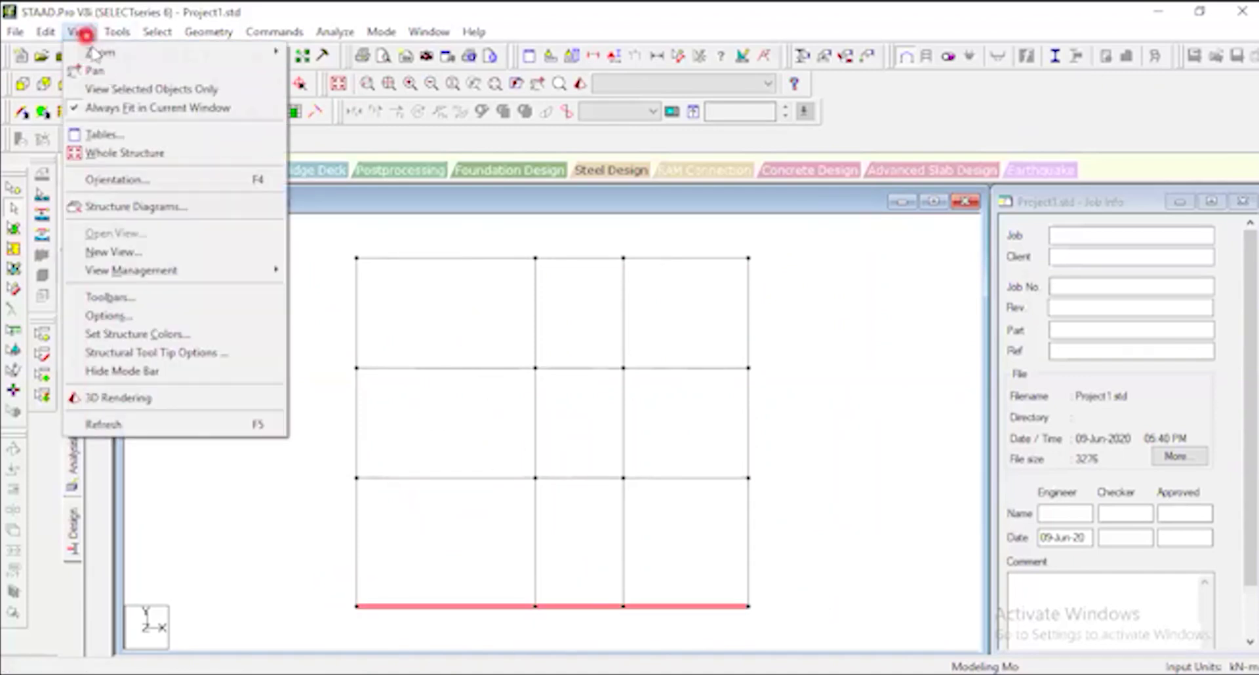
pyautogui.click(117, 89)
pyautogui.click(108, 83)
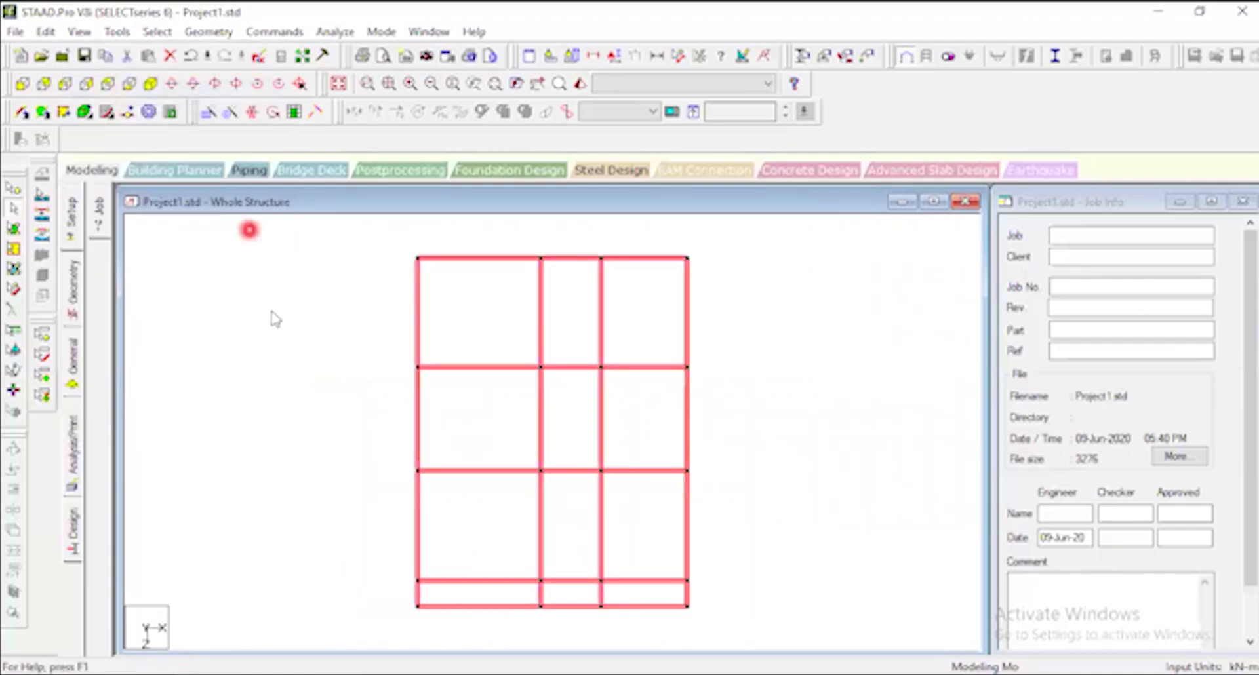
# Delete the front overhang beams of the base level together with the nodes left unattached.
pyautogui.click(216, 364)
pyautogui.moveTo(361, 589); pyautogui.dragTo(743, 619)
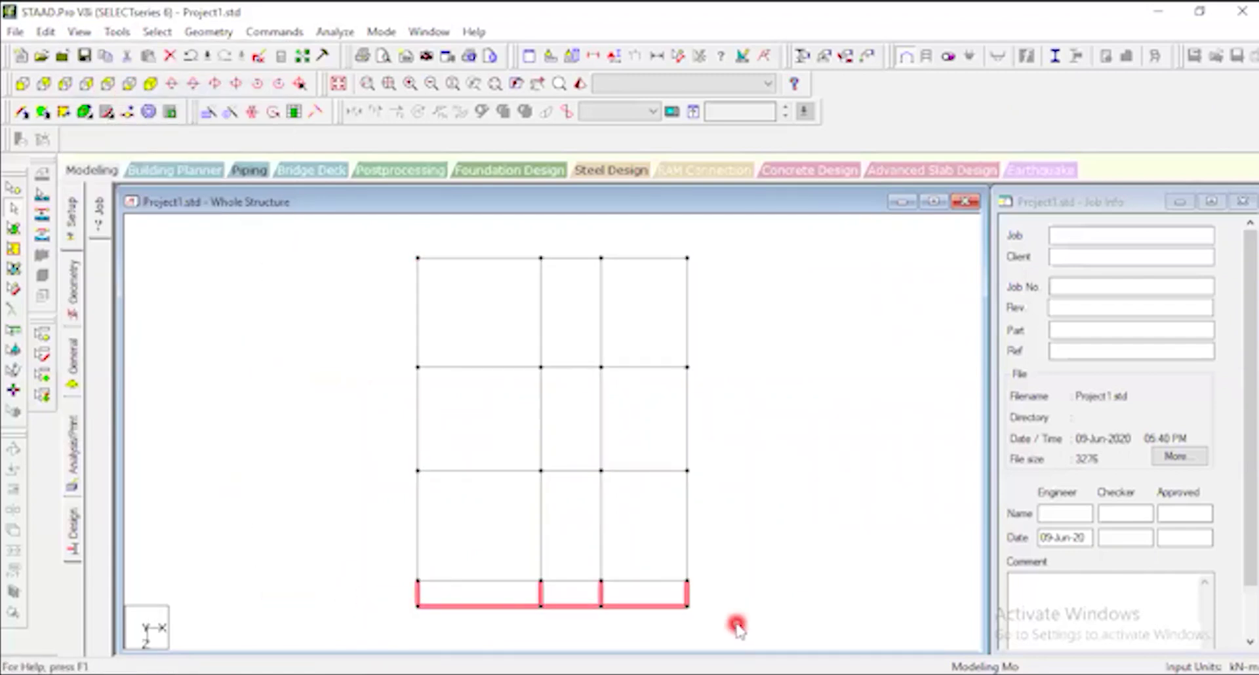
pyautogui.press('Delete')
pyautogui.press('Return')
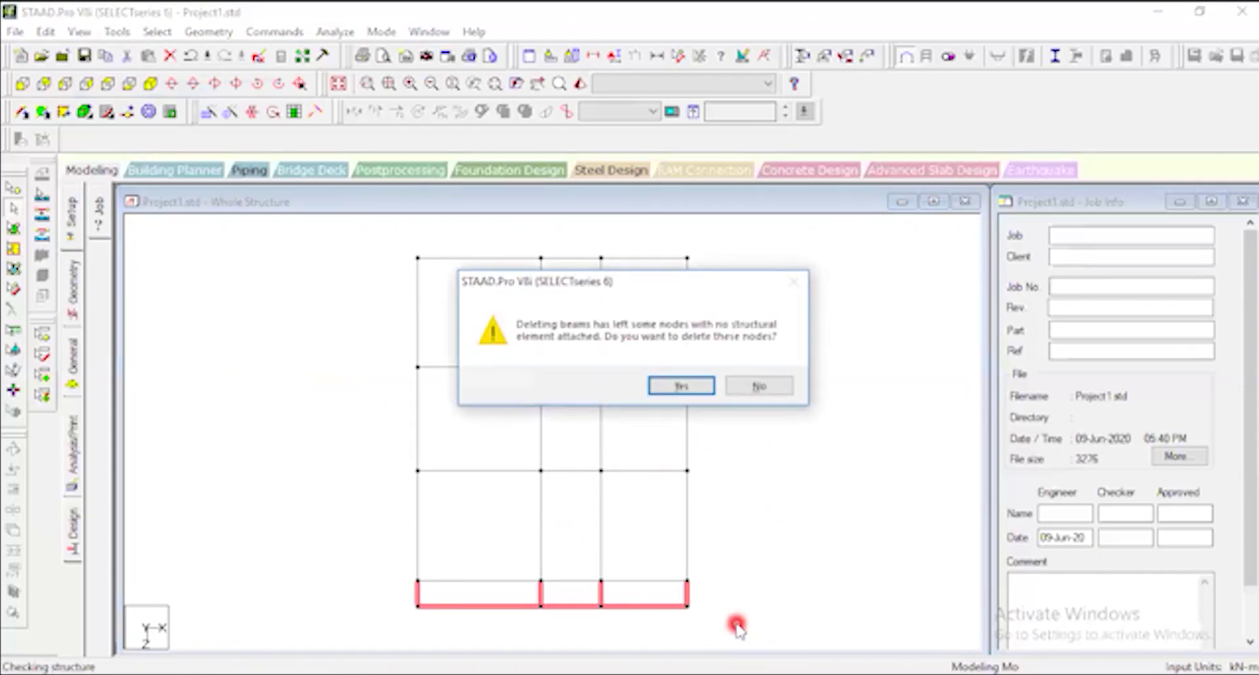
pyautogui.press('Return')
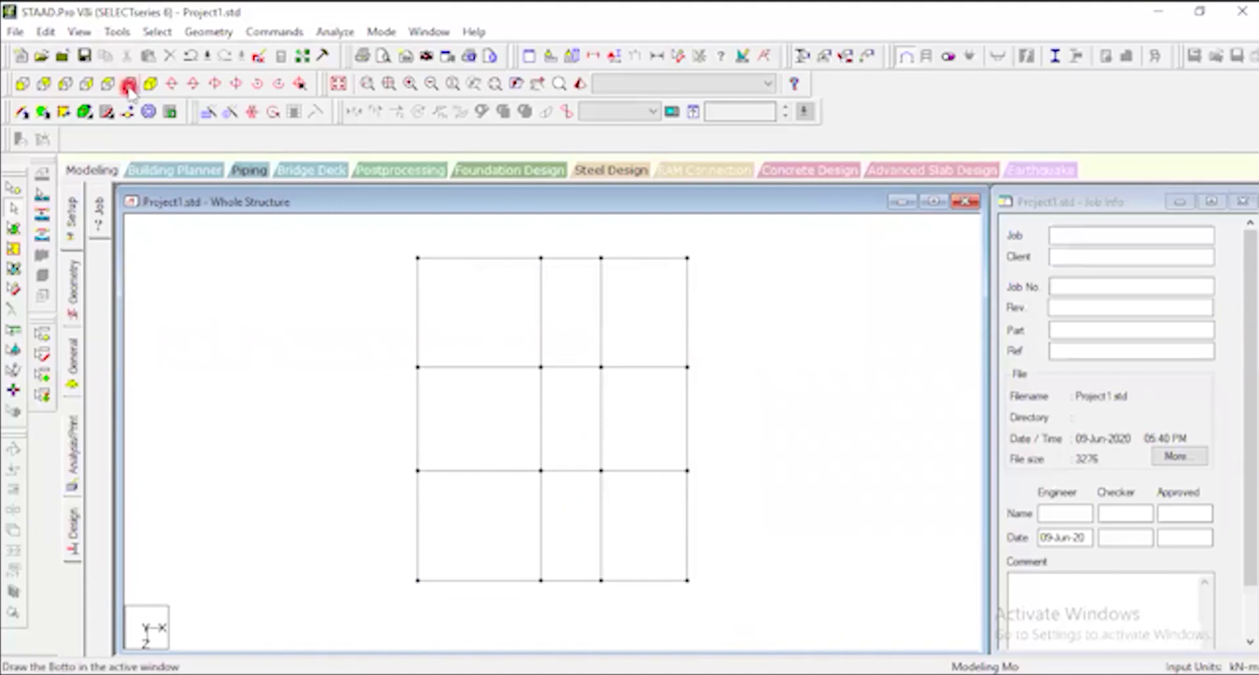
# In plan view, select all nodes of the remaining base-level grid with the nodes cursor.
pyautogui.click(170, 105)
pyautogui.click(207, 111)
pyautogui.click(151, 85)
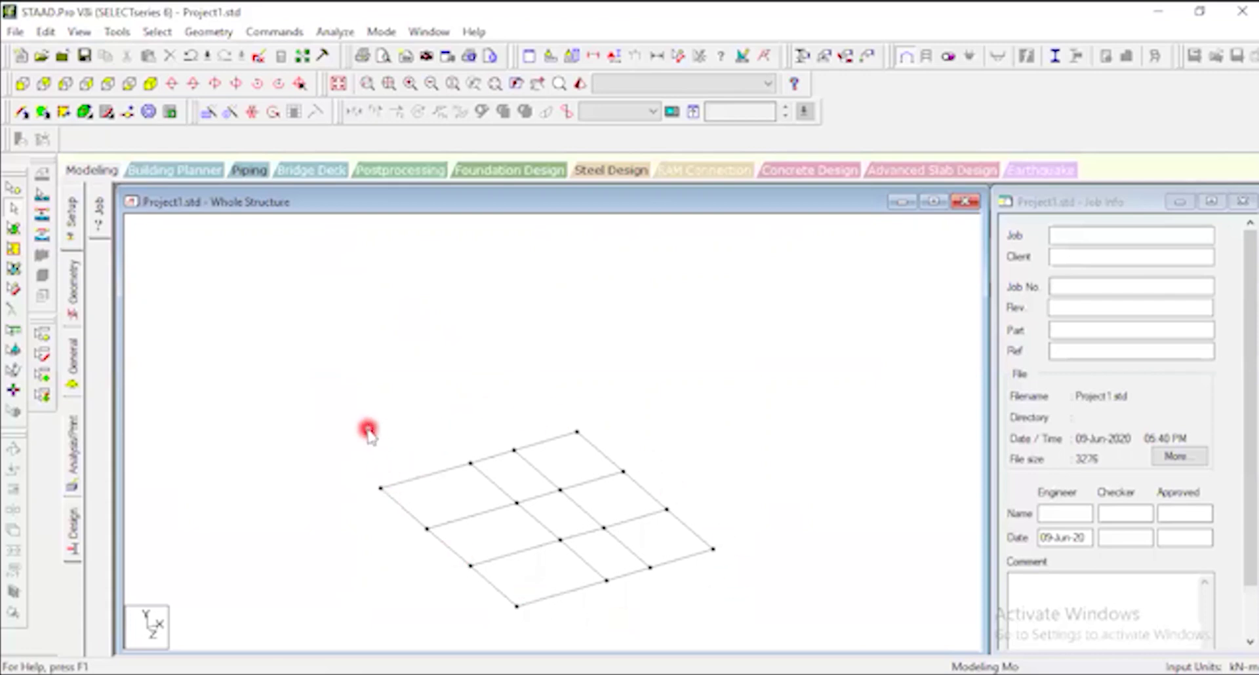
pyautogui.scroll(-3, 500, 369)
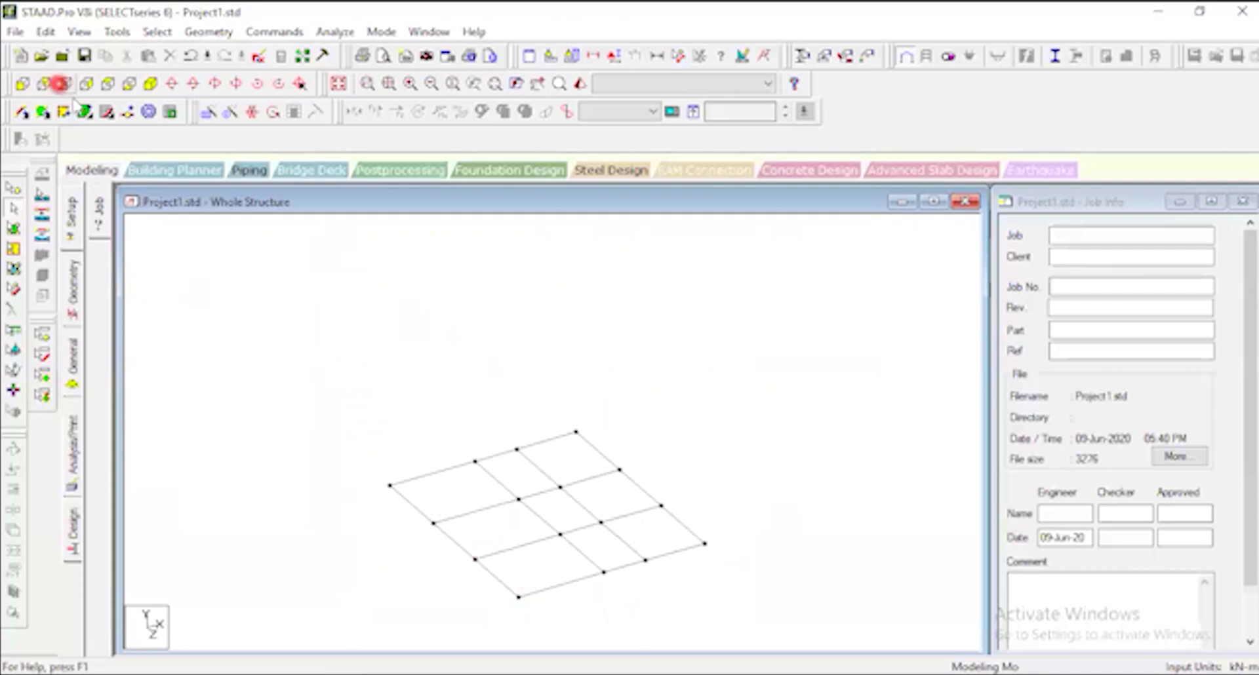
pyautogui.click(130, 114)
pyautogui.moveTo(387, 226); pyautogui.dragTo(812, 628)
pyautogui.click(320, 325)
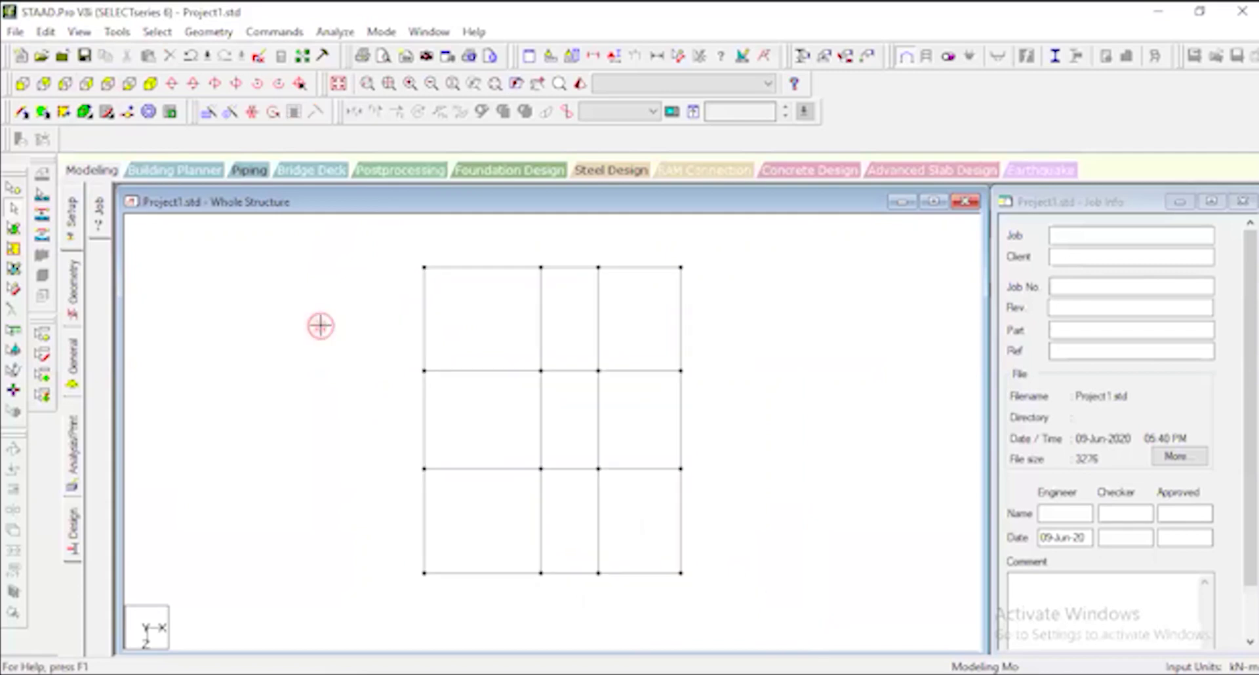
pyautogui.click(13, 188)
pyautogui.moveTo(398, 247); pyautogui.dragTo(731, 610)
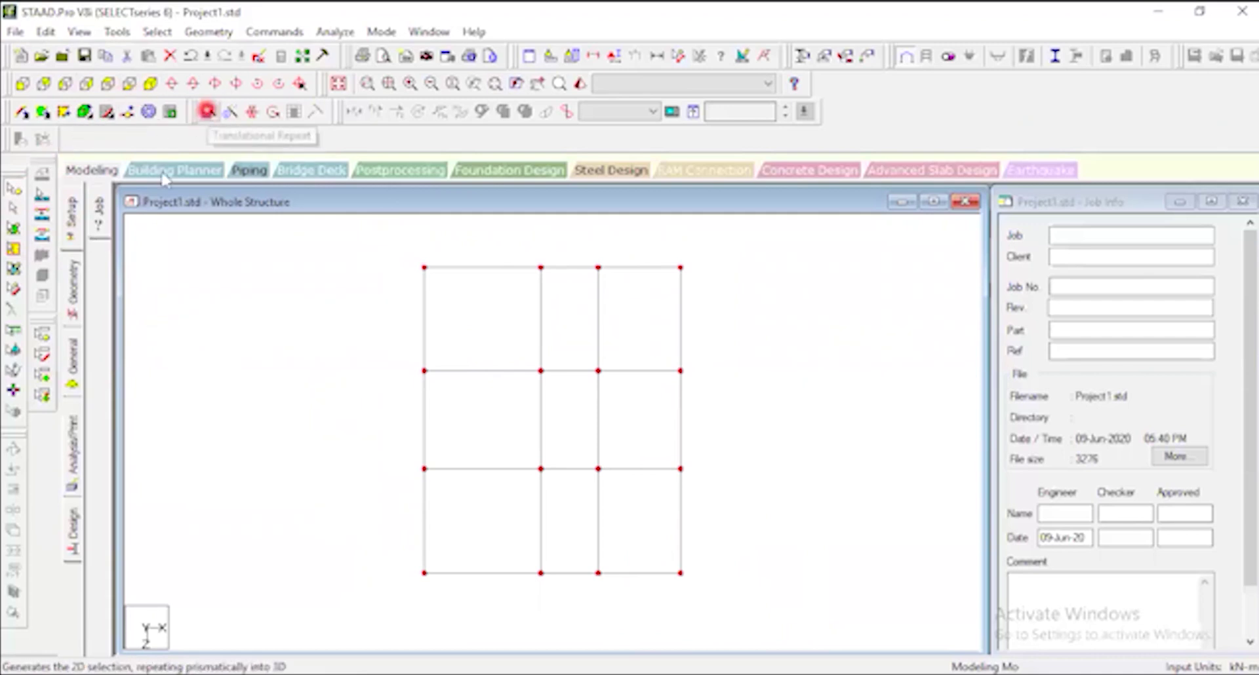
# Apply a Translational Repeat to the selected base nodes along Y with one linked step of -1 m.
pyautogui.click(210, 113)
pyautogui.moveTo(624, 227); pyautogui.dragTo(994, 214)
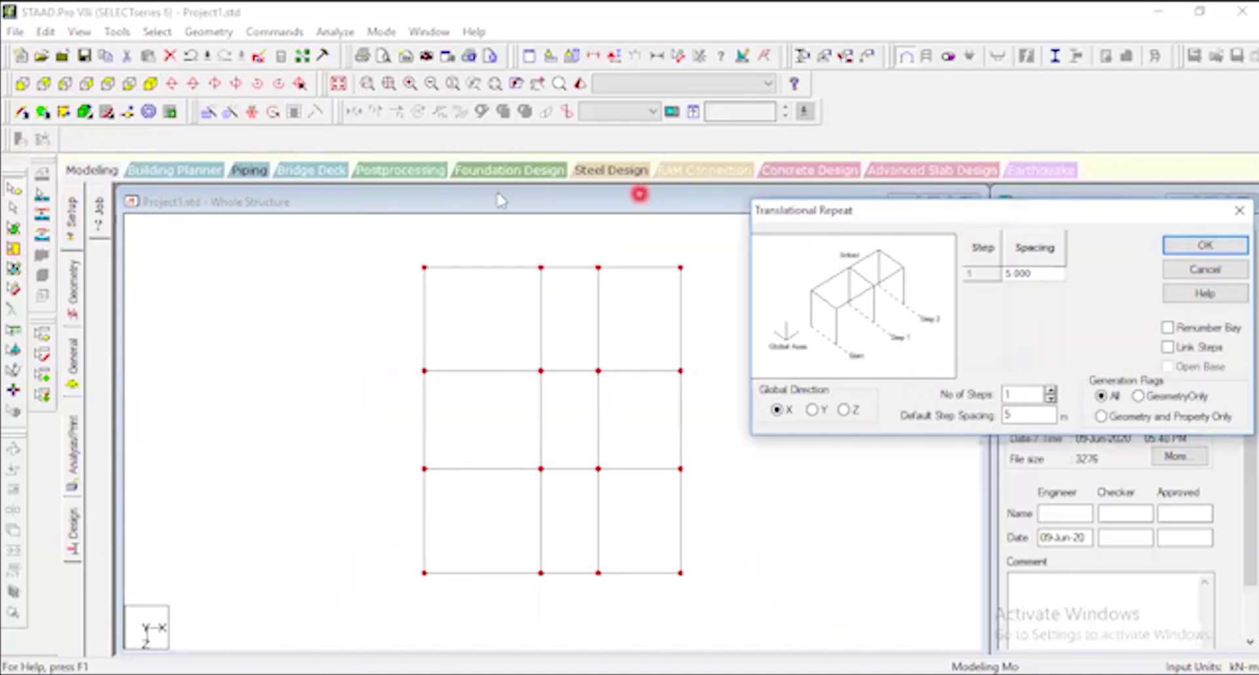
pyautogui.click(148, 112)
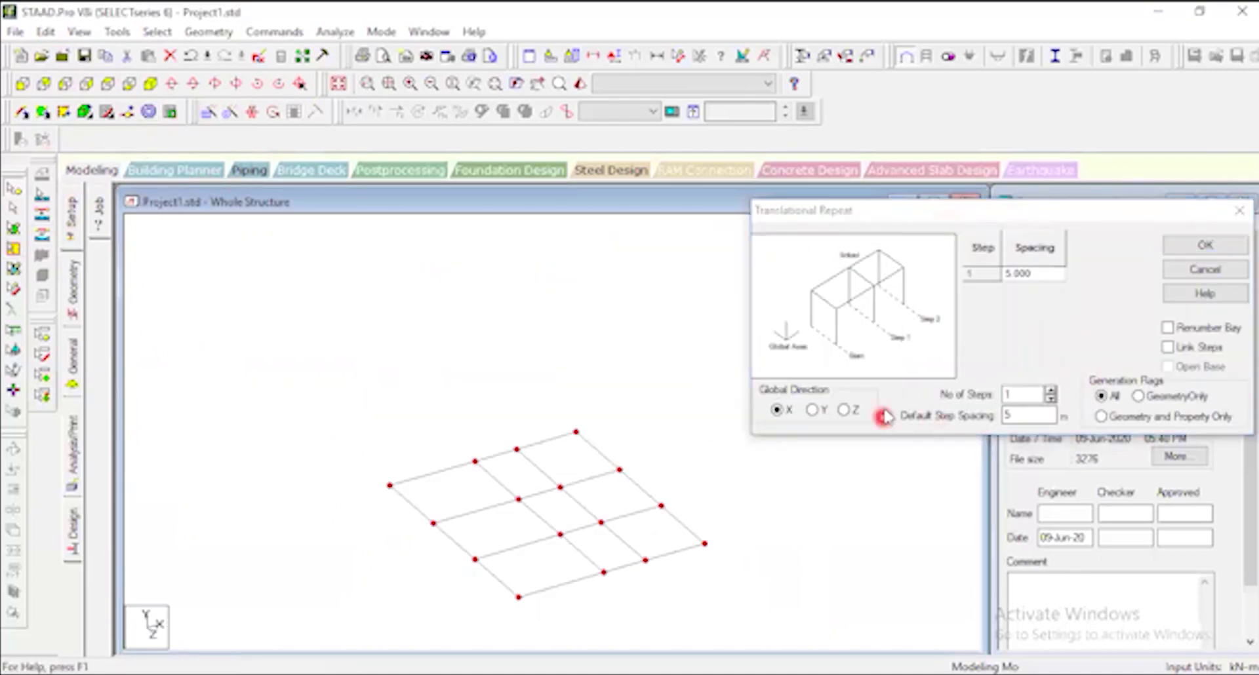
pyautogui.click(817, 410)
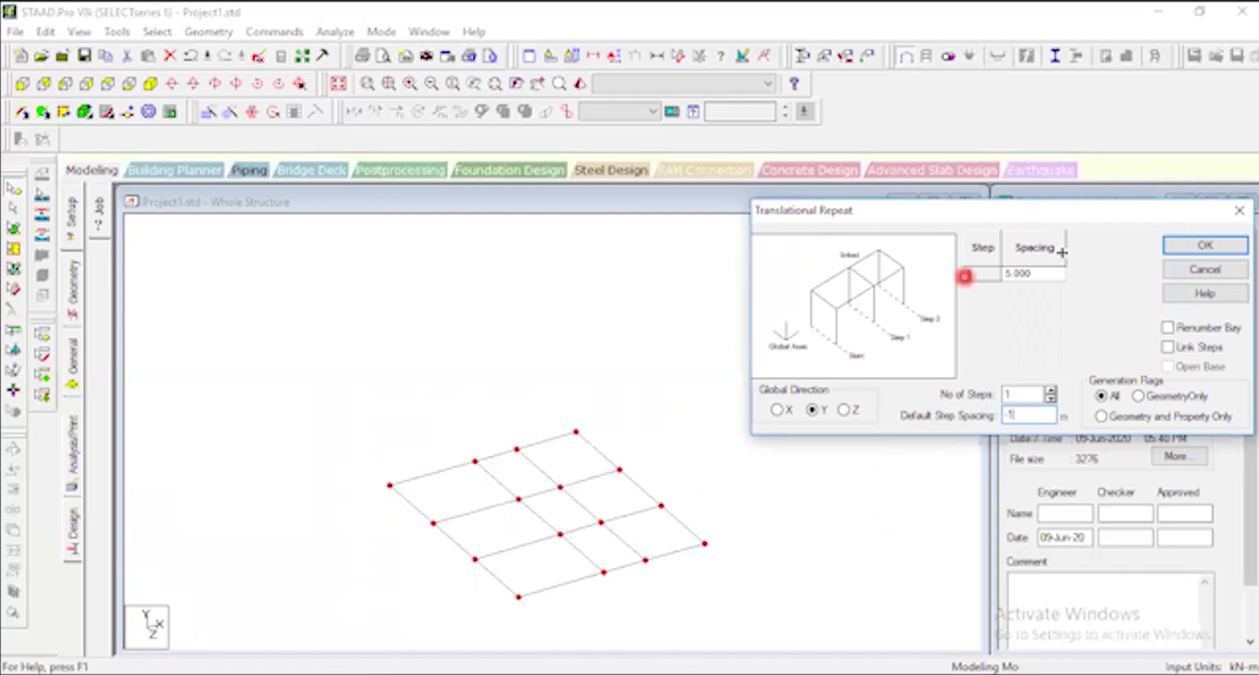
pyautogui.click(1040, 274)
pyautogui.click(1032, 272)
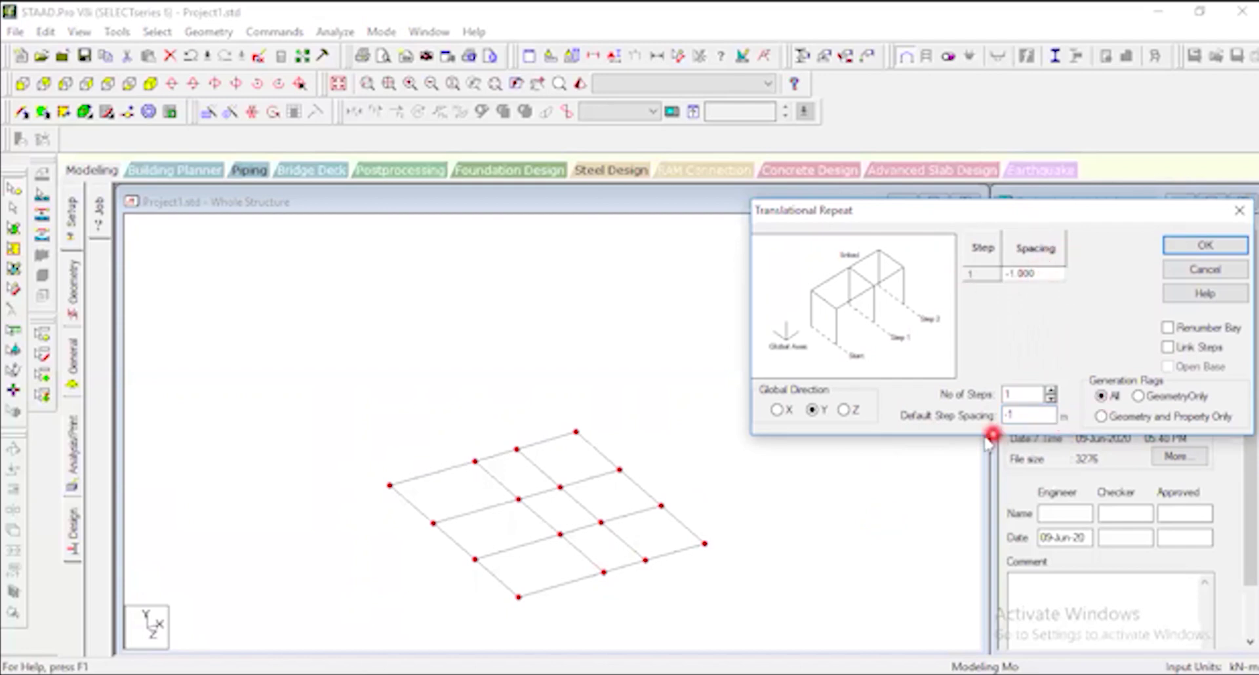
pyautogui.click(1170, 349)
pyautogui.click(1214, 247)
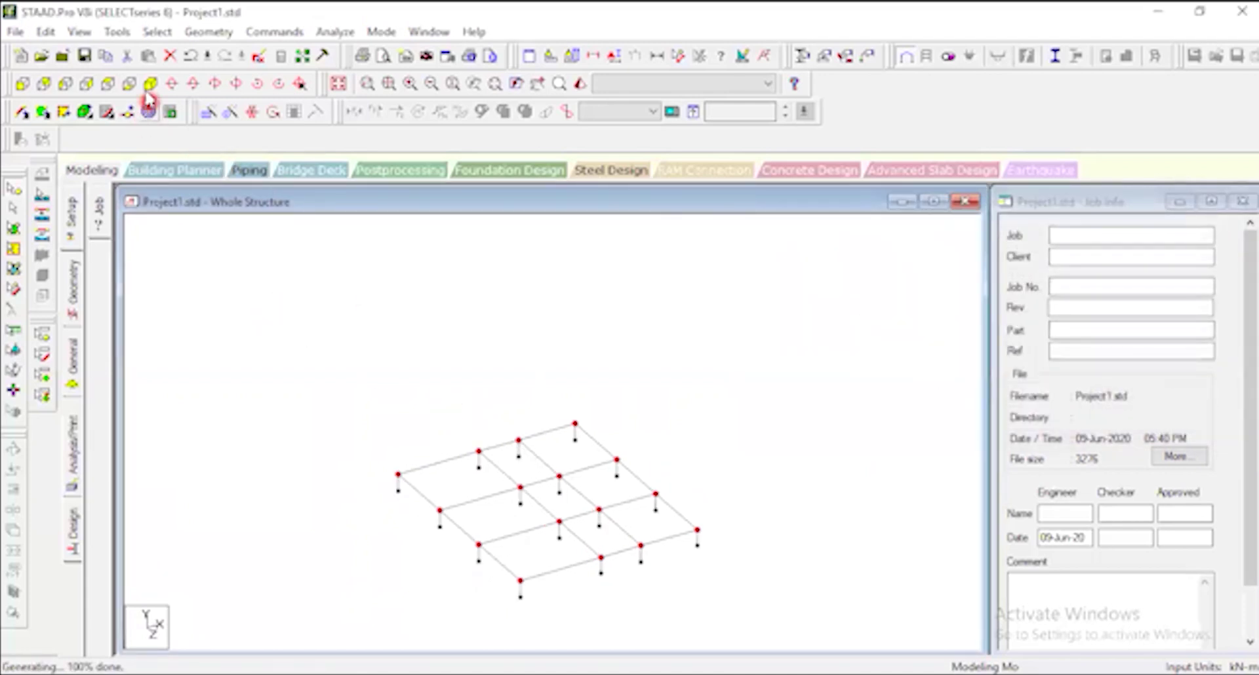
# Check the generated stub columns in front and isometric views, and undo the downward repeat.
pyautogui.click(22, 83)
pyautogui.scroll(3, 556, 633)
pyautogui.scroll(-6, 611, 499)
pyautogui.click(539, 83)
pyautogui.moveTo(529, 546); pyautogui.dragTo(534, 399)
pyautogui.scroll(5, 577, 398)
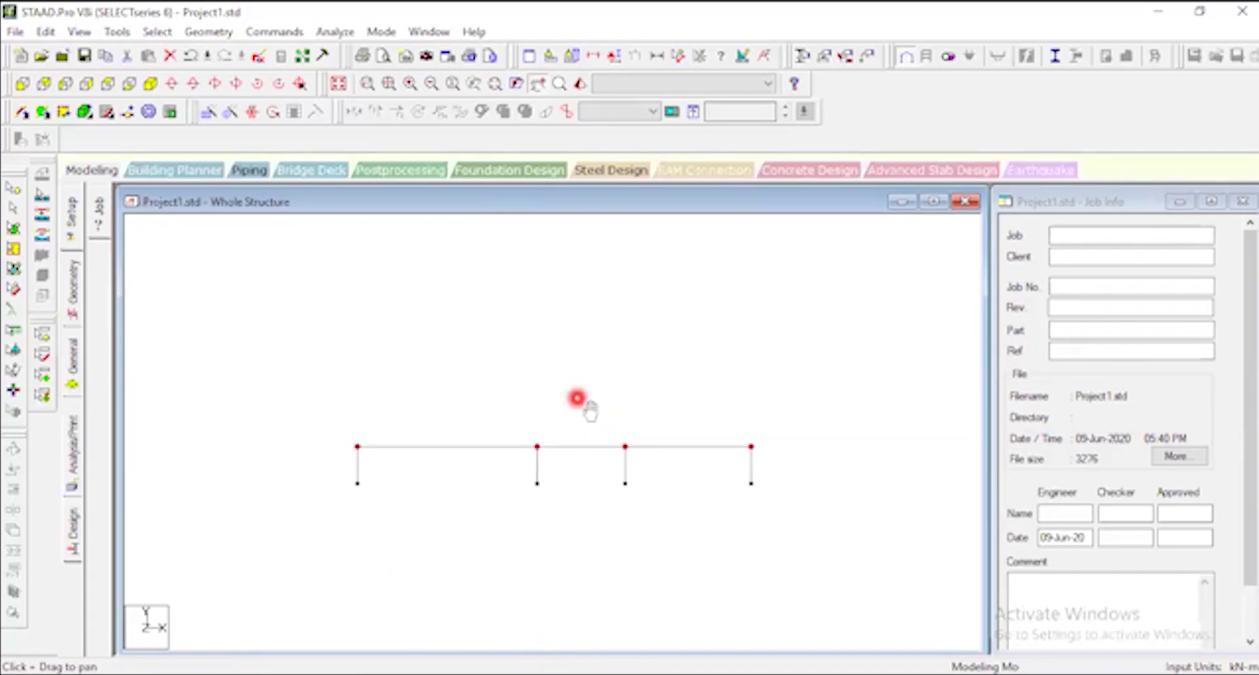
pyautogui.click(150, 83)
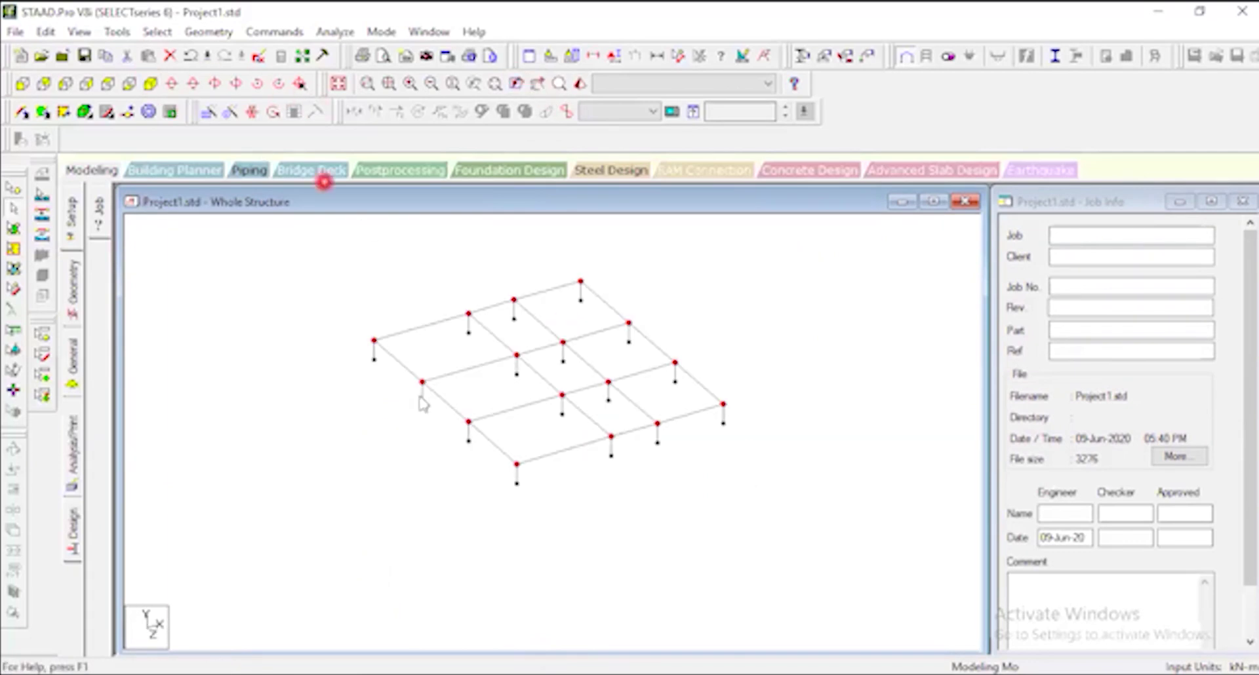
pyautogui.click(821, 399)
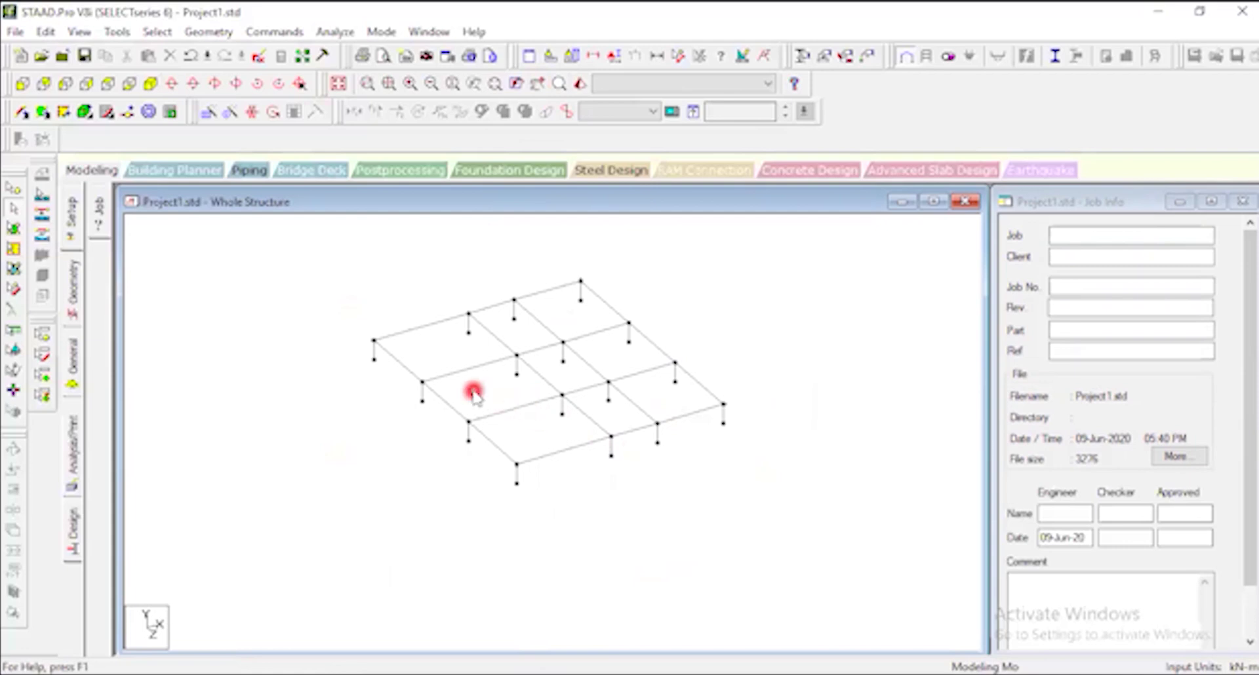
pyautogui.hotkey('ctrl', 'z')
# Try a Translational Repeat of all base-level beams along Y with one unlinked step of -1 m, and undo it.
pyautogui.moveTo(267, 284); pyautogui.dragTo(786, 534)
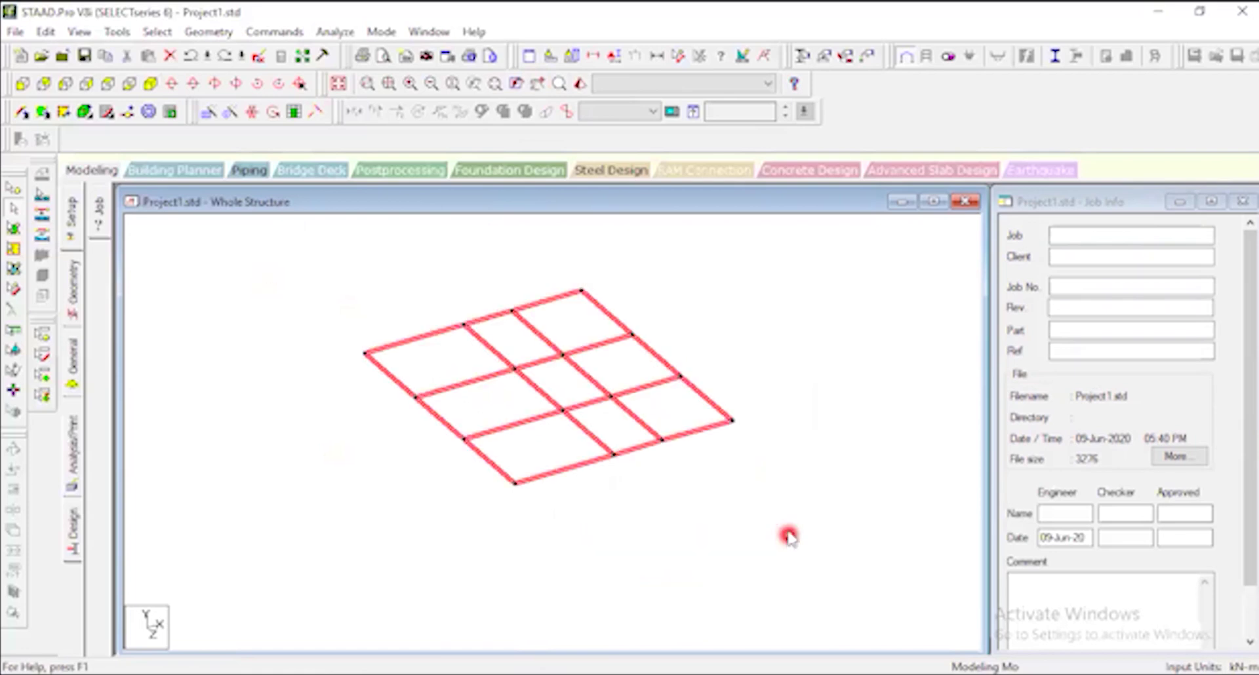
pyautogui.click(207, 113)
pyautogui.moveTo(652, 437); pyautogui.dragTo(629, 437)
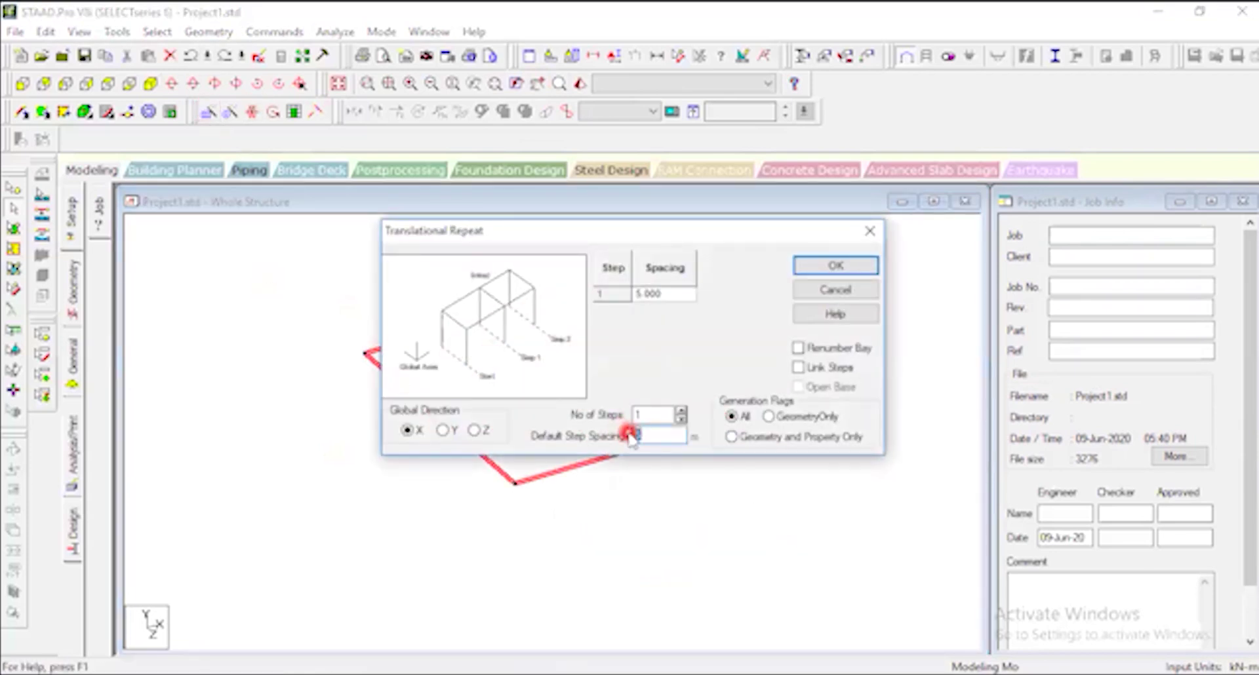
pyautogui.click(448, 432)
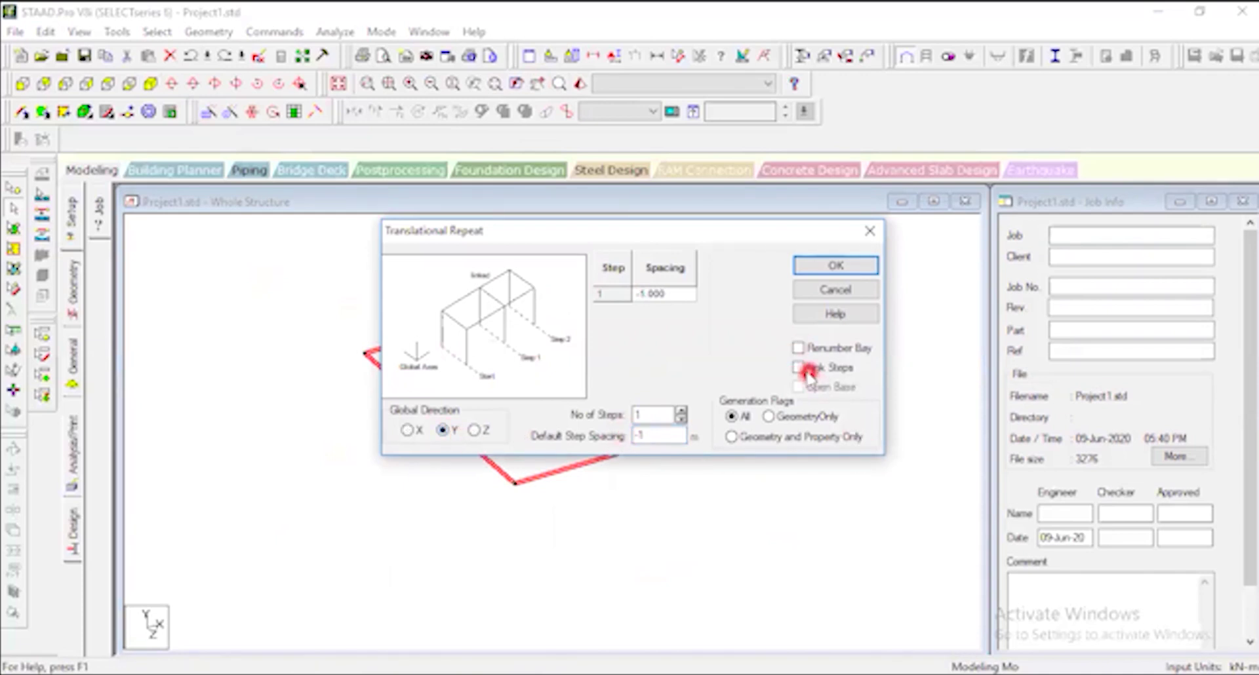
pyautogui.click(836, 265)
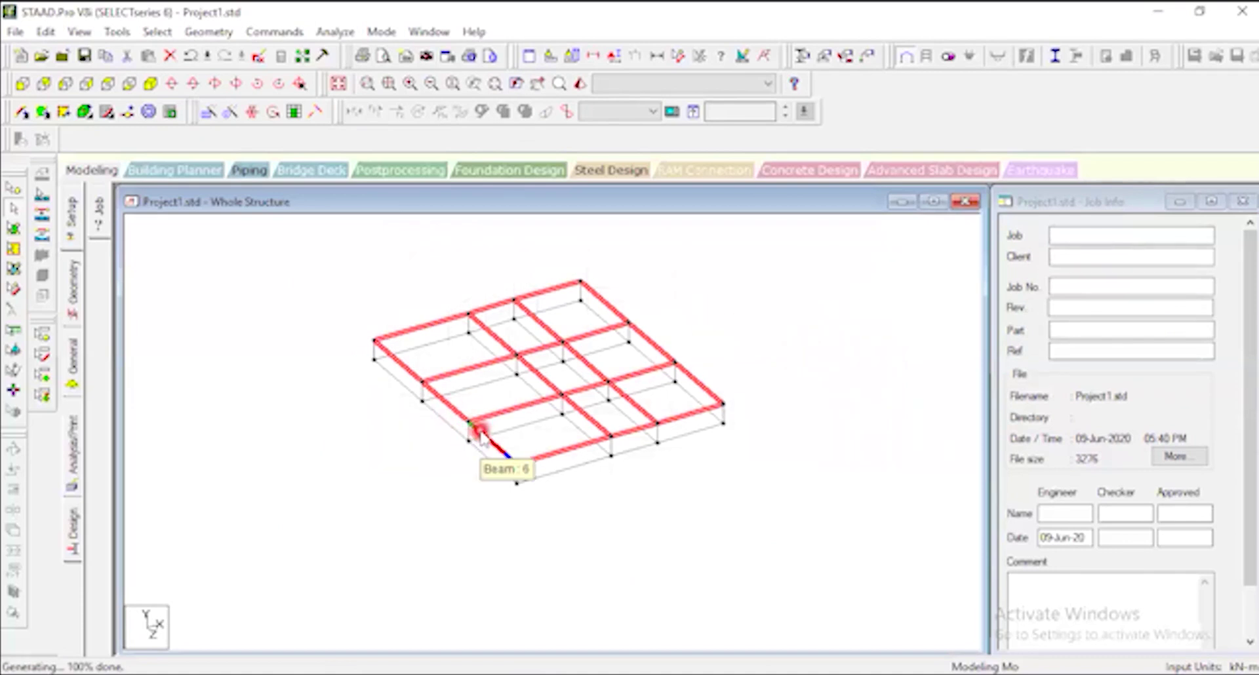
pyautogui.hotkey('ctrl', 'z')
pyautogui.click(306, 357)
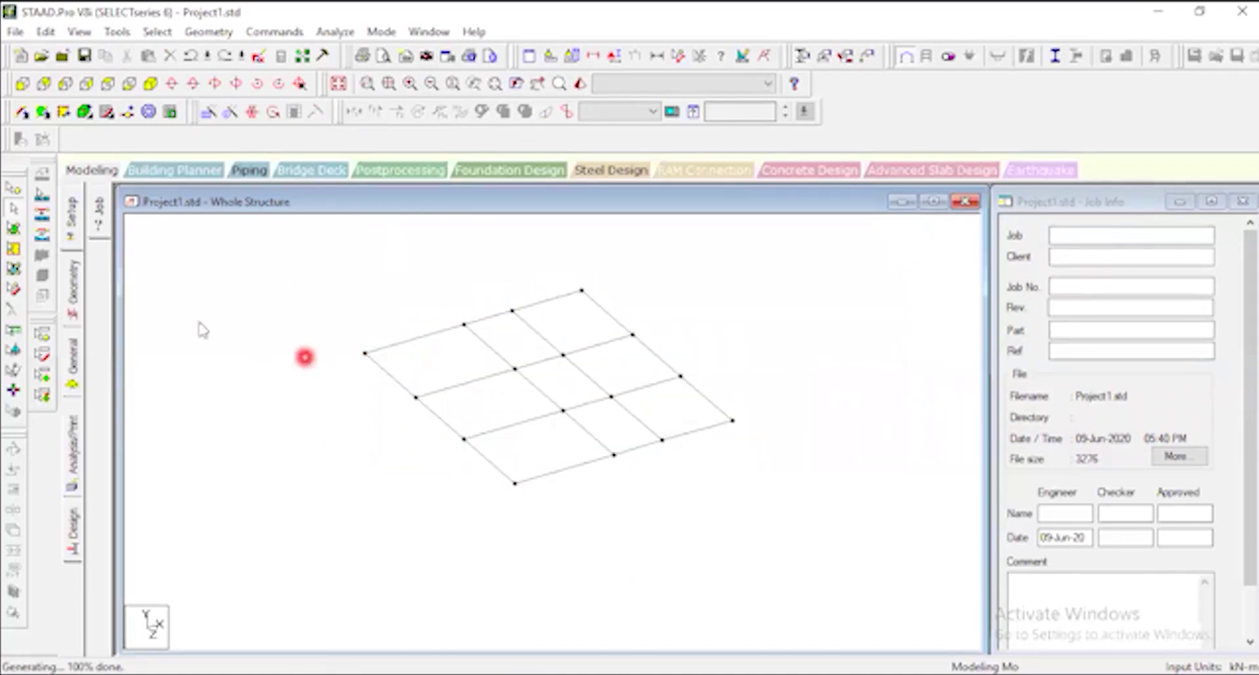
# Select all base-level nodes with the nodes cursor and repeat them along Y with one linked step of -1 m.
pyautogui.click(12, 190)
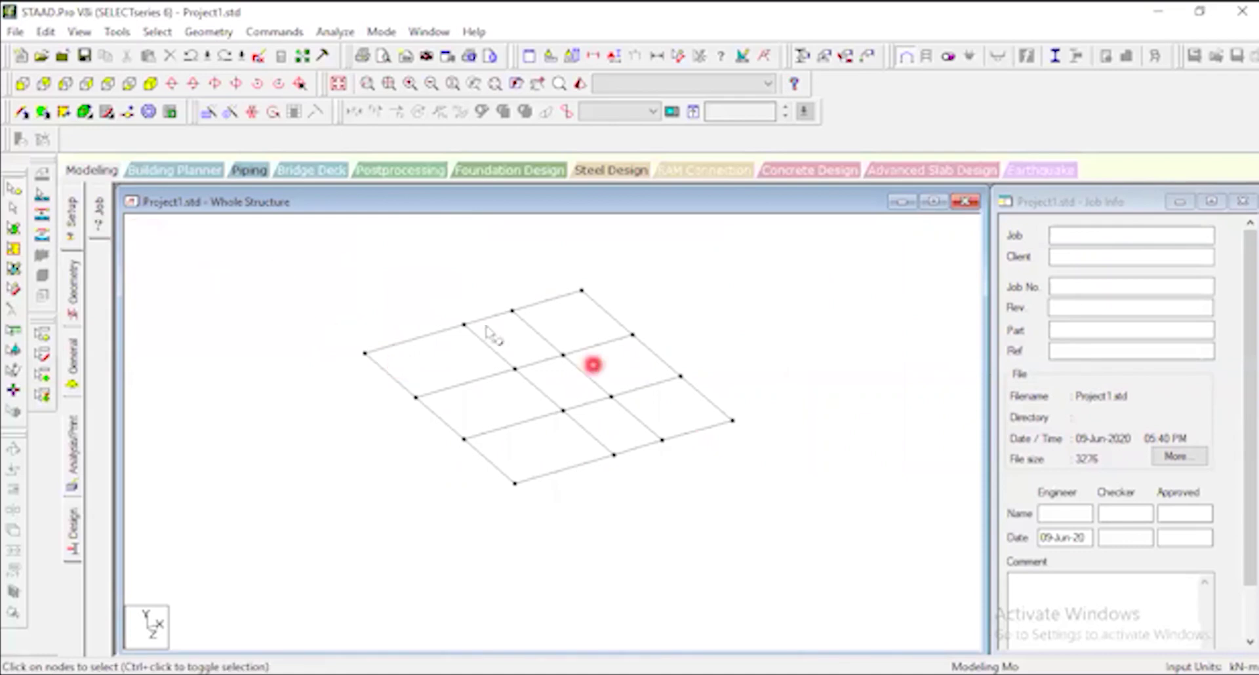
pyautogui.moveTo(293, 287); pyautogui.dragTo(839, 561)
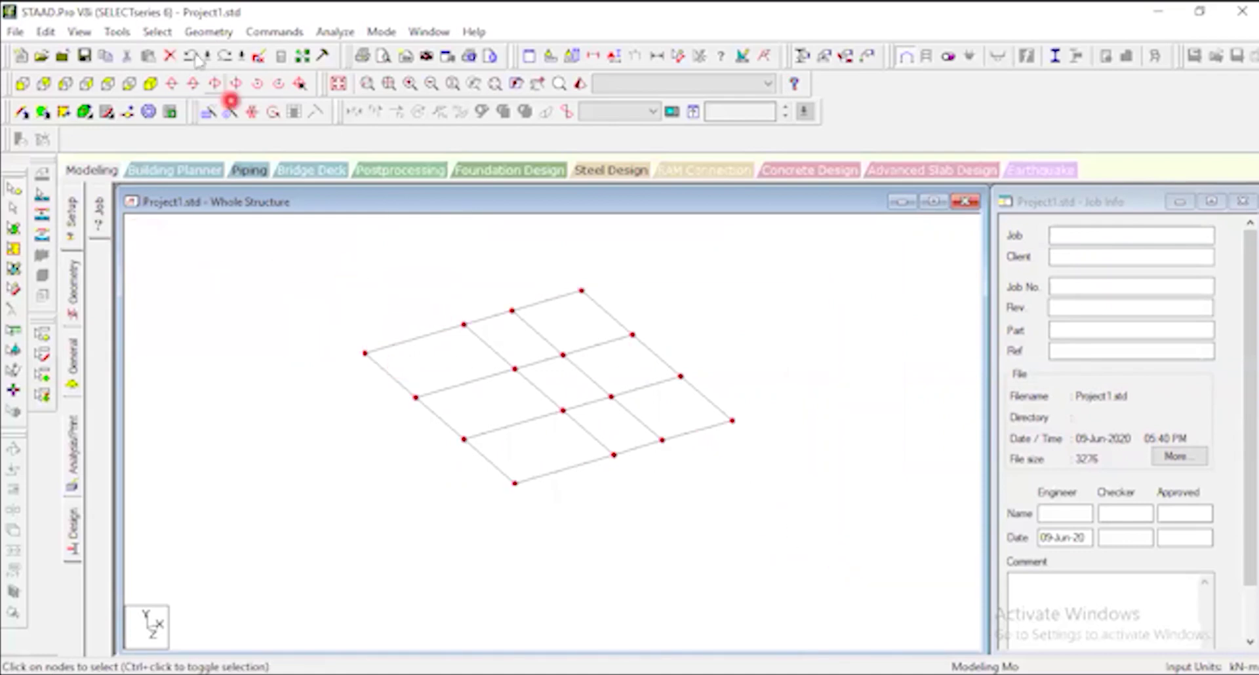
pyautogui.click(208, 113)
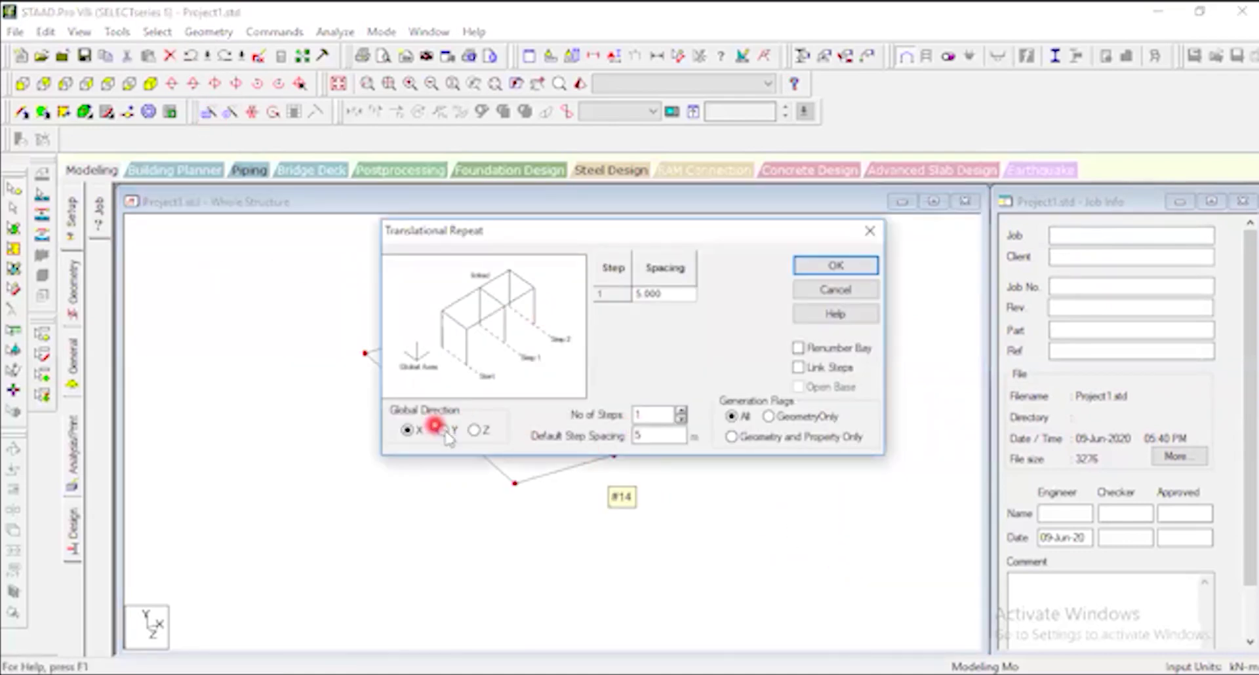
pyautogui.moveTo(657, 437); pyautogui.dragTo(629, 432)
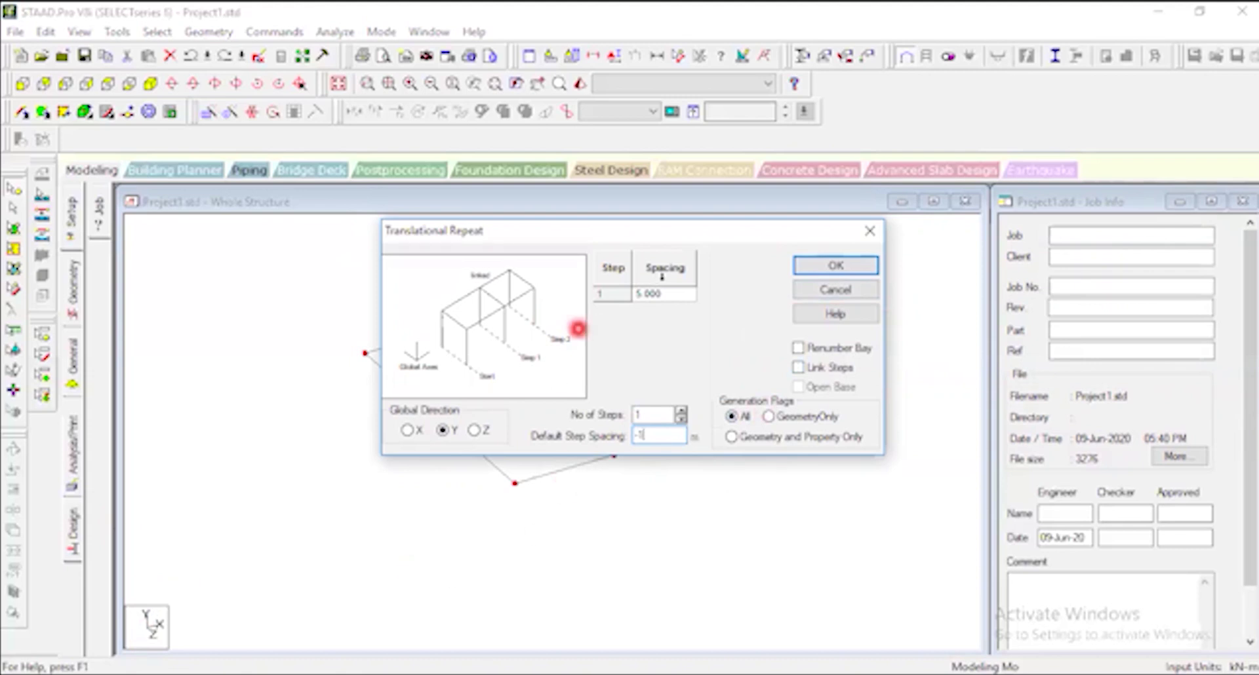
pyautogui.click(673, 293)
pyautogui.click(799, 367)
pyautogui.click(837, 267)
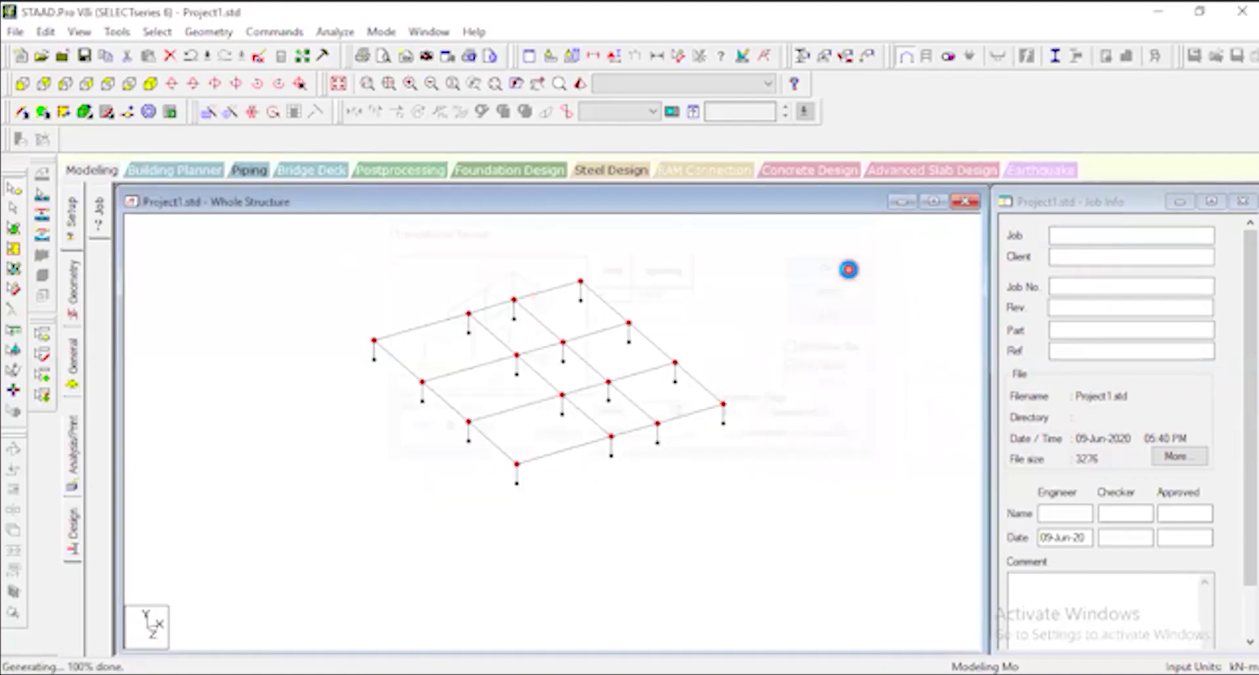
# Display the whole structure again and examine the complete frame from several sides in a 3D rendered view.
pyautogui.click(316, 199)
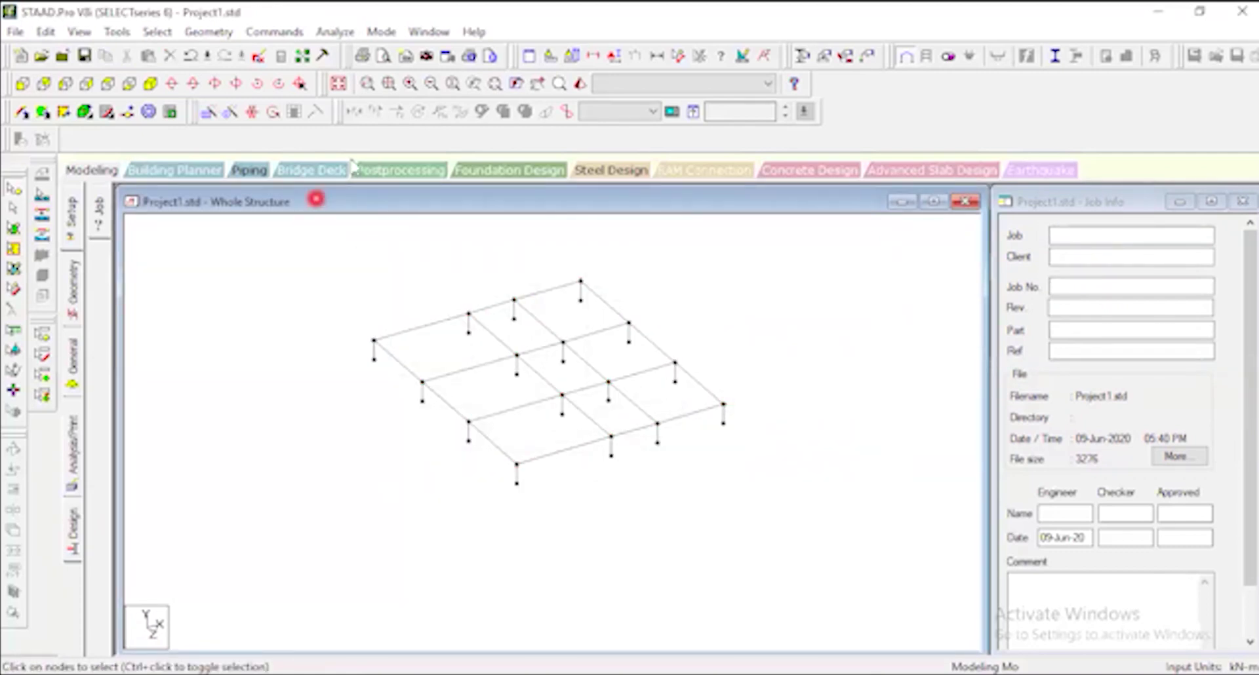
pyautogui.click(338, 87)
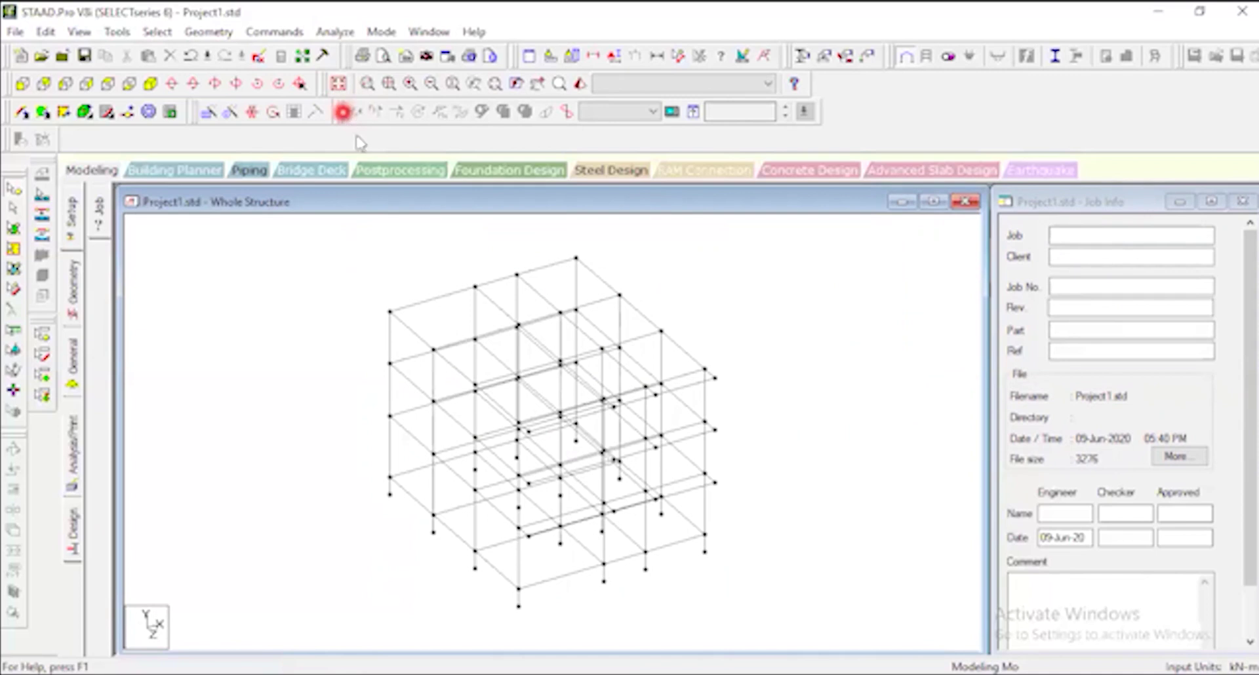
pyautogui.click(580, 83)
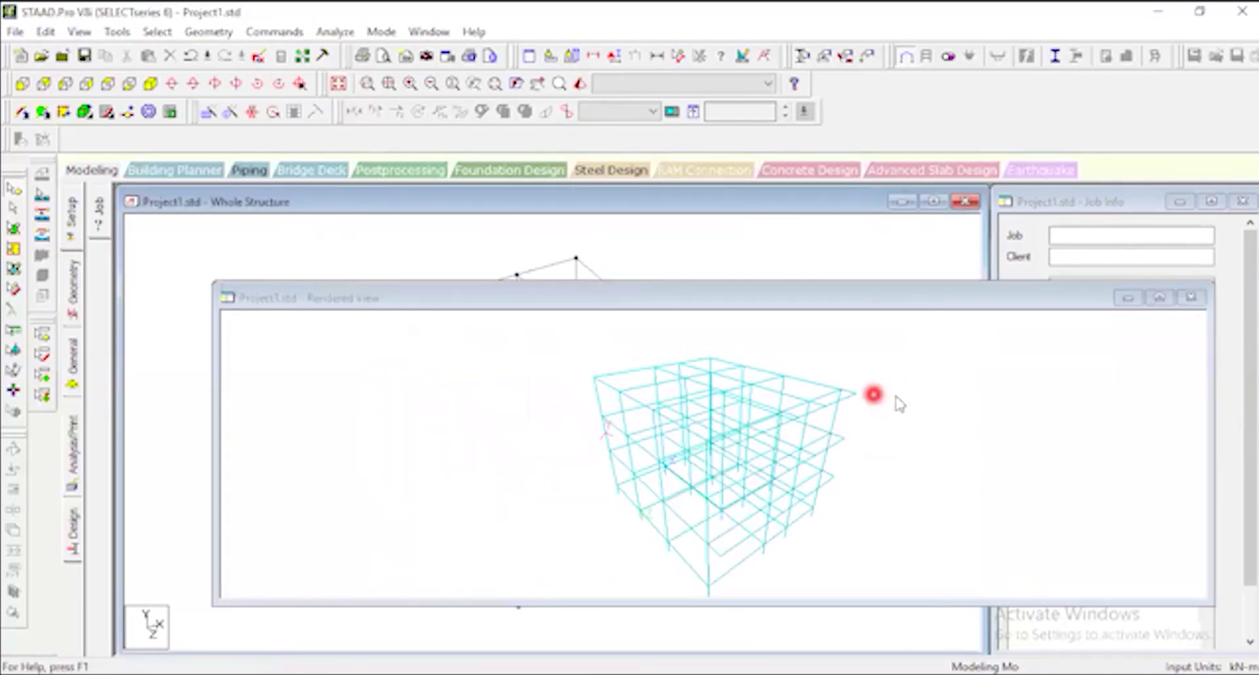
pyautogui.click(1160, 297)
pyautogui.moveTo(937, 339); pyautogui.dragTo(656, 564)
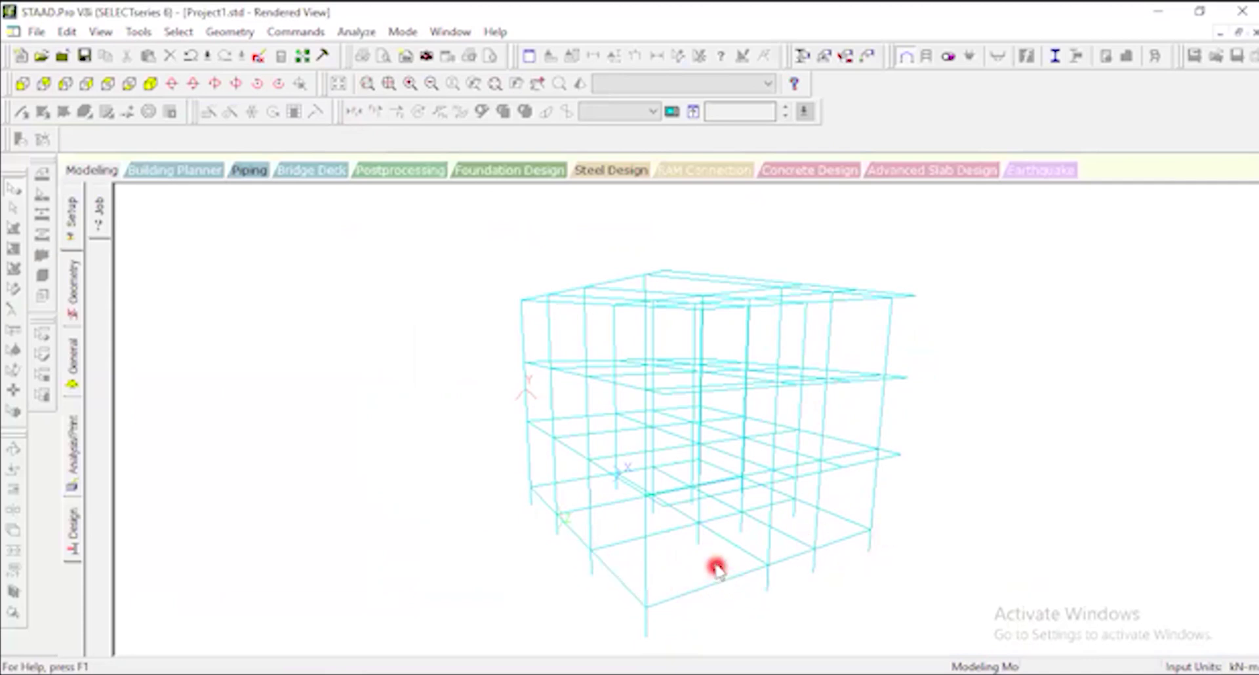
pyautogui.moveTo(613, 457); pyautogui.dragTo(974, 467)
pyautogui.moveTo(687, 381); pyautogui.dragTo(581, 394)
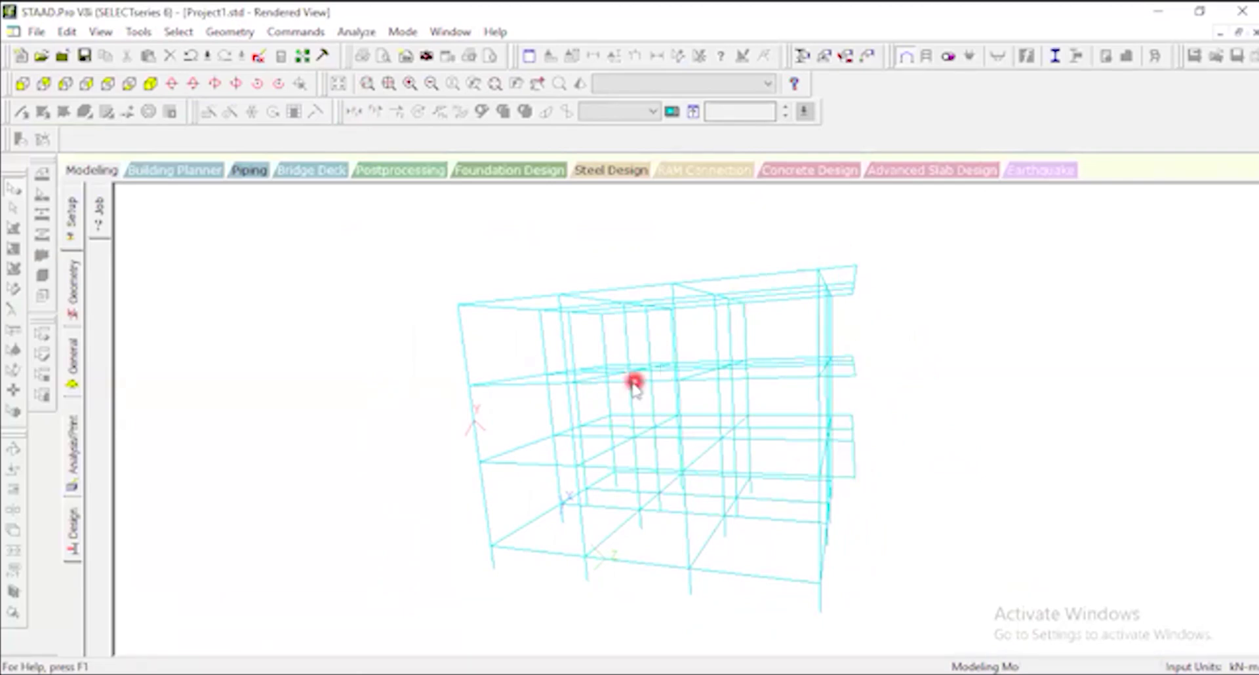
pyautogui.moveTo(821, 468); pyautogui.dragTo(563, 445)
pyautogui.moveTo(782, 409); pyautogui.dragTo(712, 454)
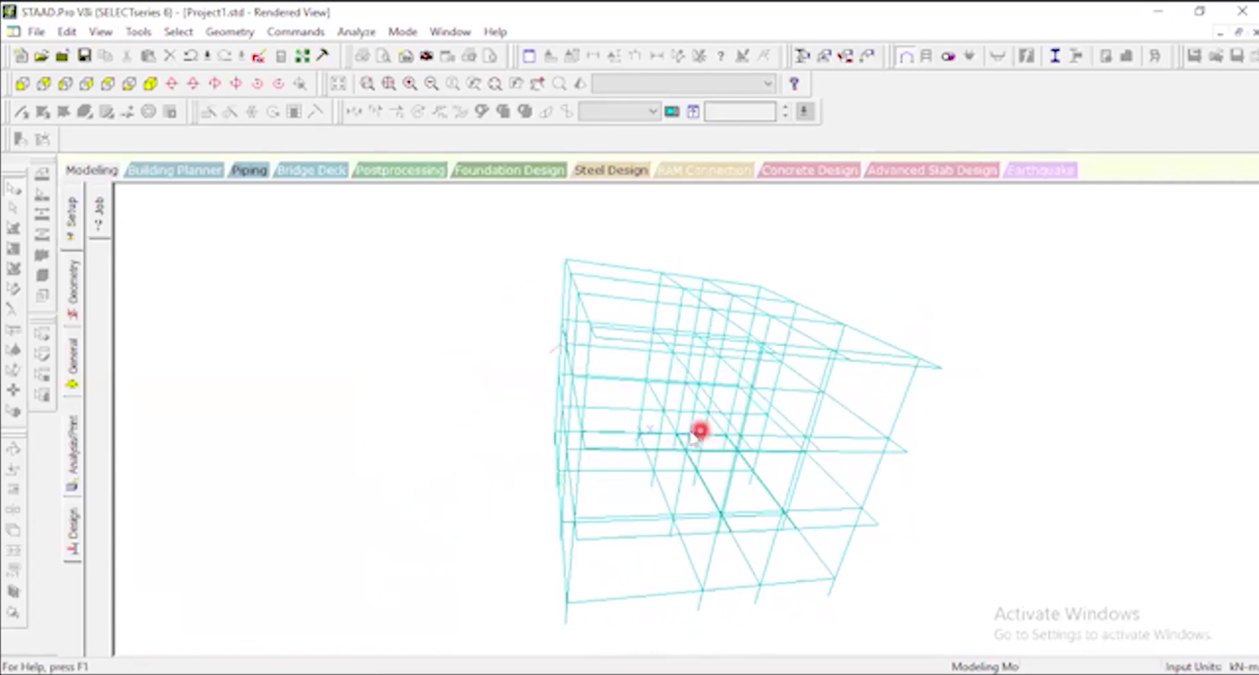
pyautogui.click(104, 170)
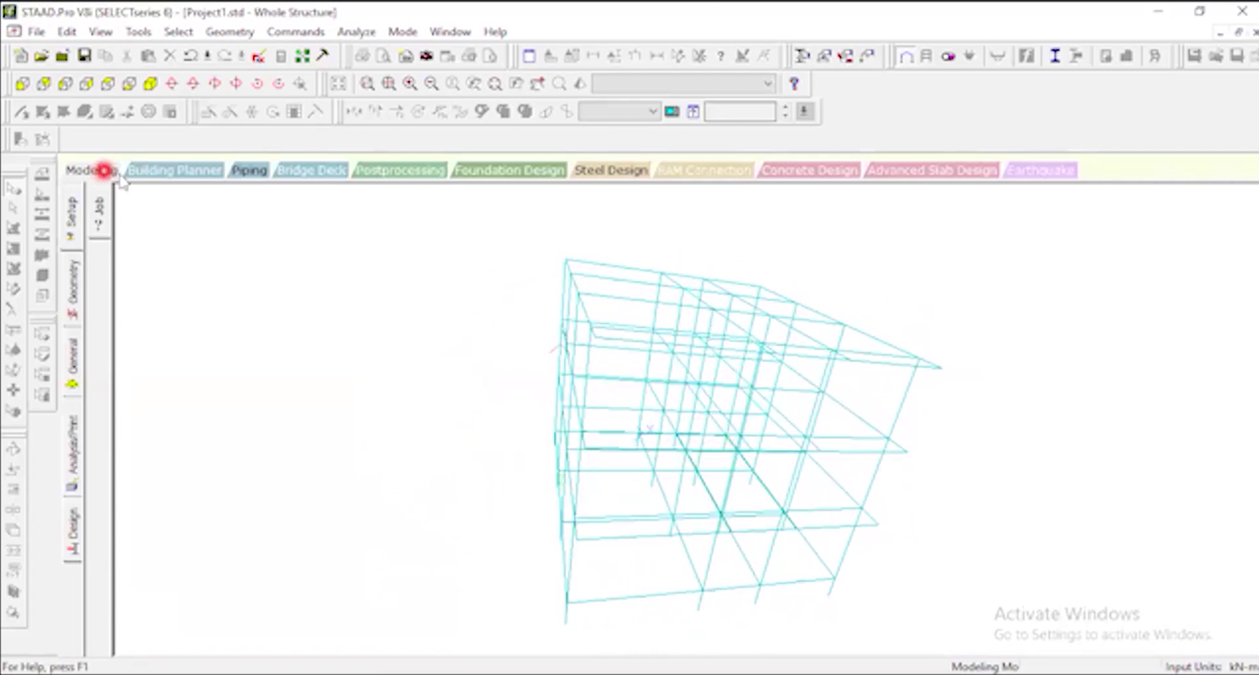
pyautogui.moveTo(534, 360); pyautogui.dragTo(571, 426)
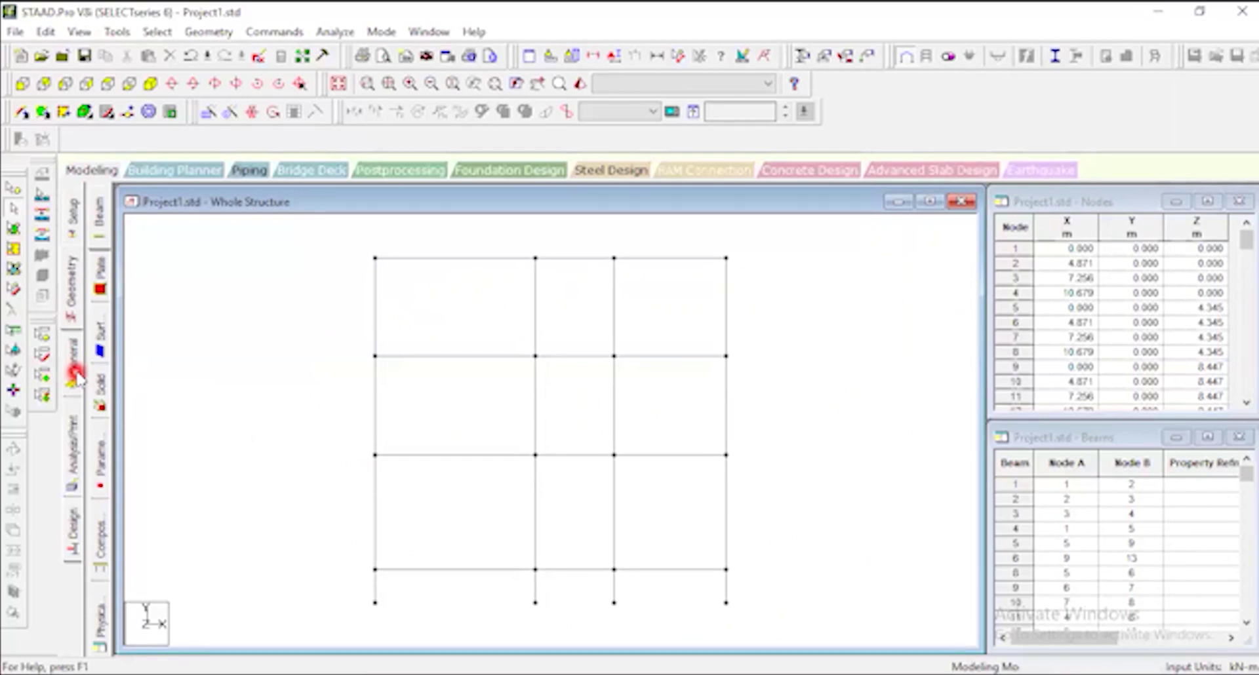
# Open the structure's support definitions and create a new fixed support.
pyautogui.click(76, 377)
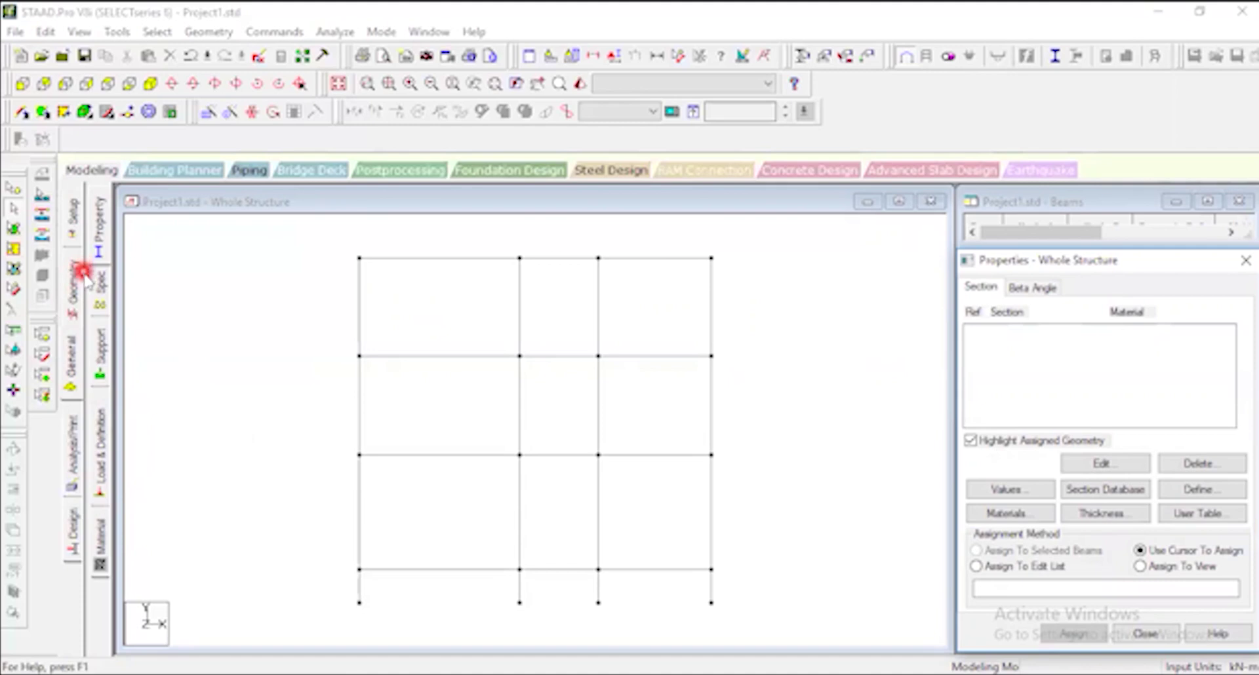
pyautogui.click(72, 359)
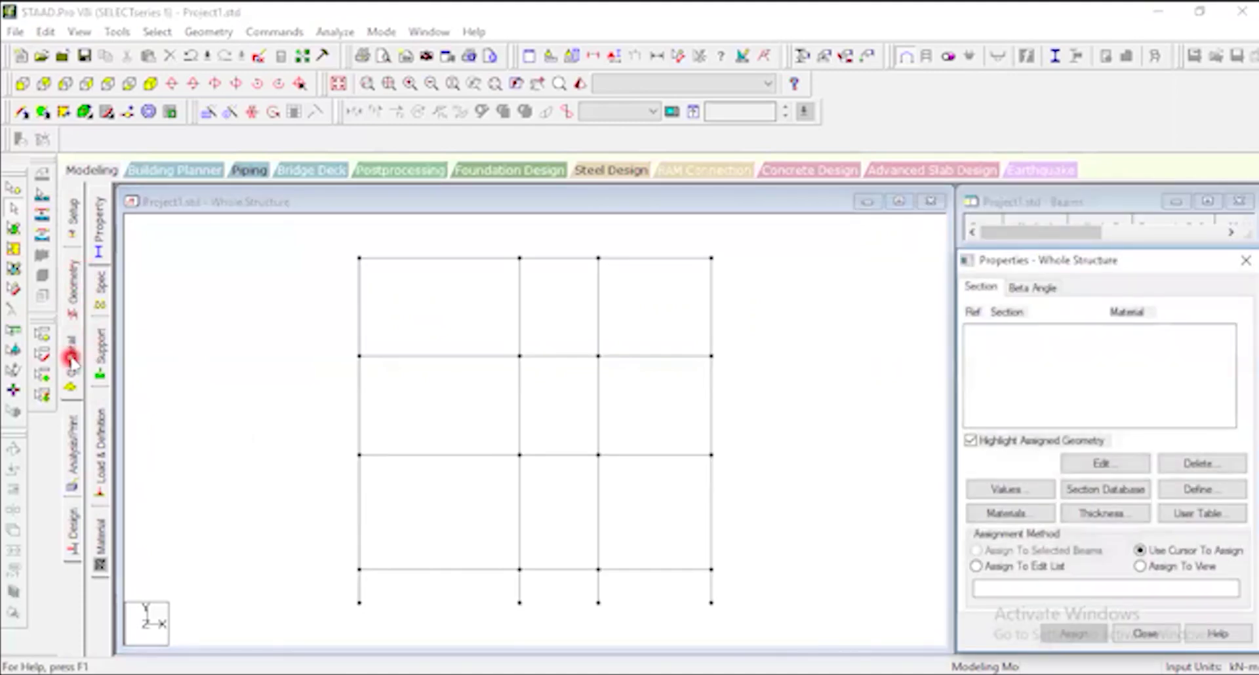
pyautogui.click(100, 358)
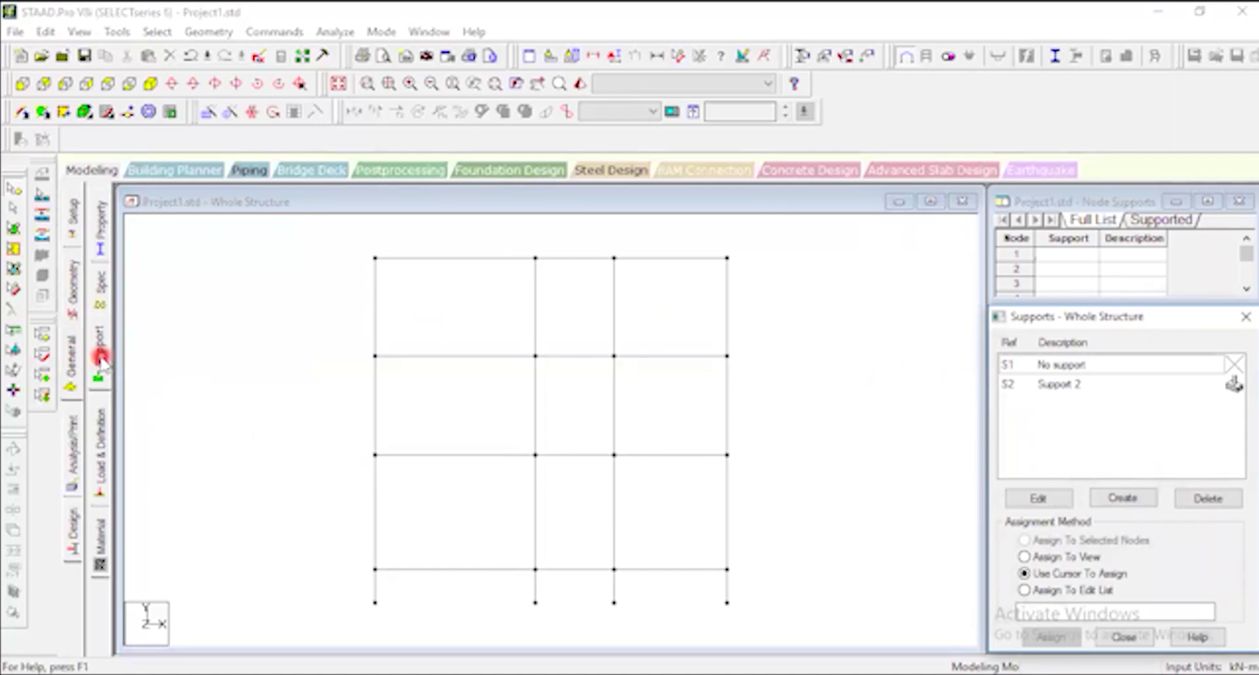
pyautogui.moveTo(1189, 323); pyautogui.dragTo(1187, 198)
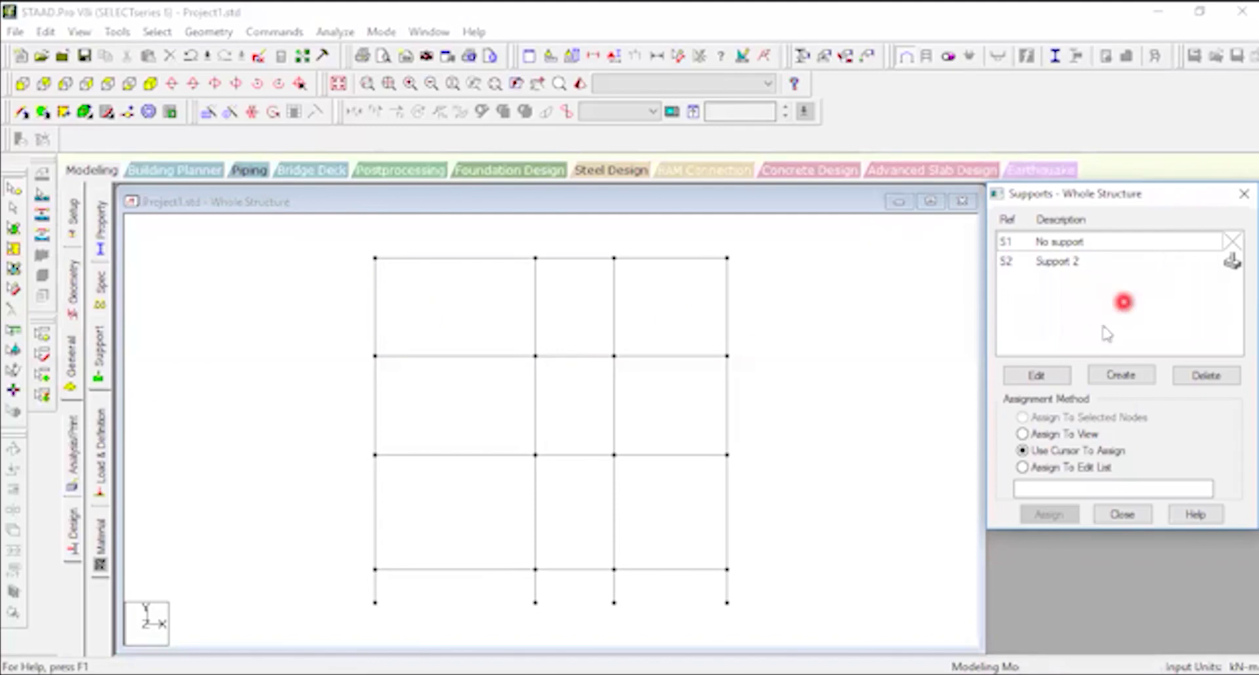
pyautogui.click(1140, 373)
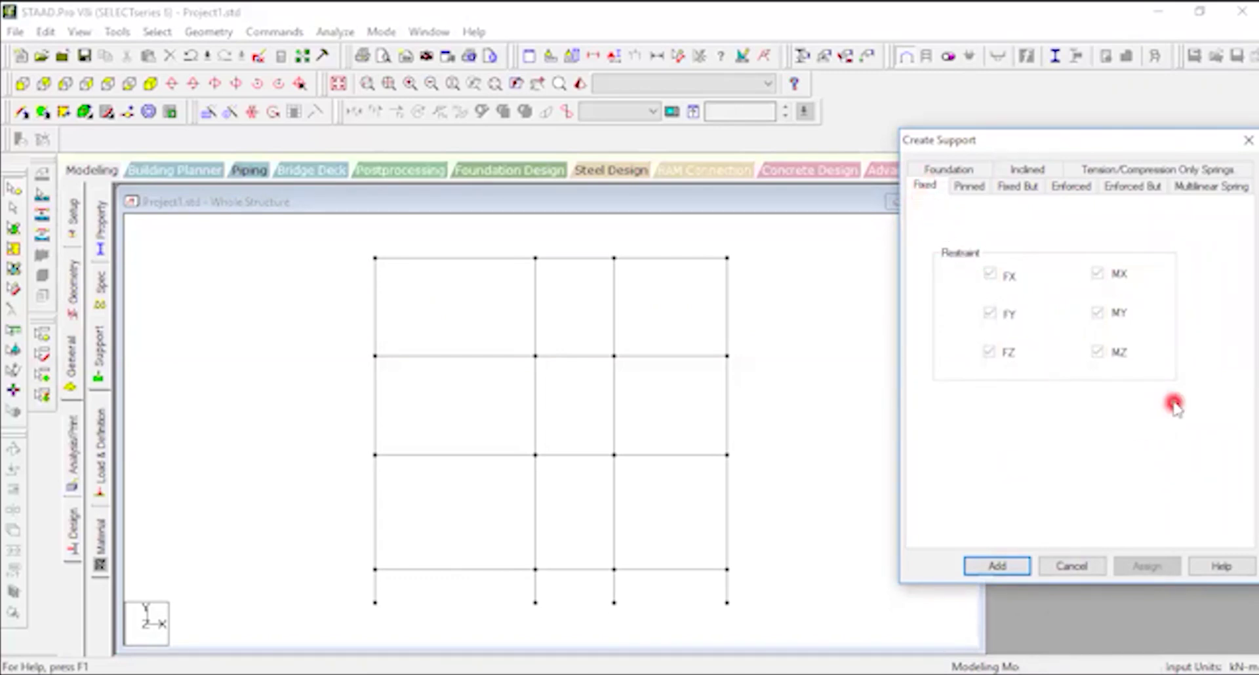
pyautogui.click(998, 566)
# Select the lowest row of nodes in front view and assign the new fixed support to the selected nodes.
pyautogui.click(1060, 284)
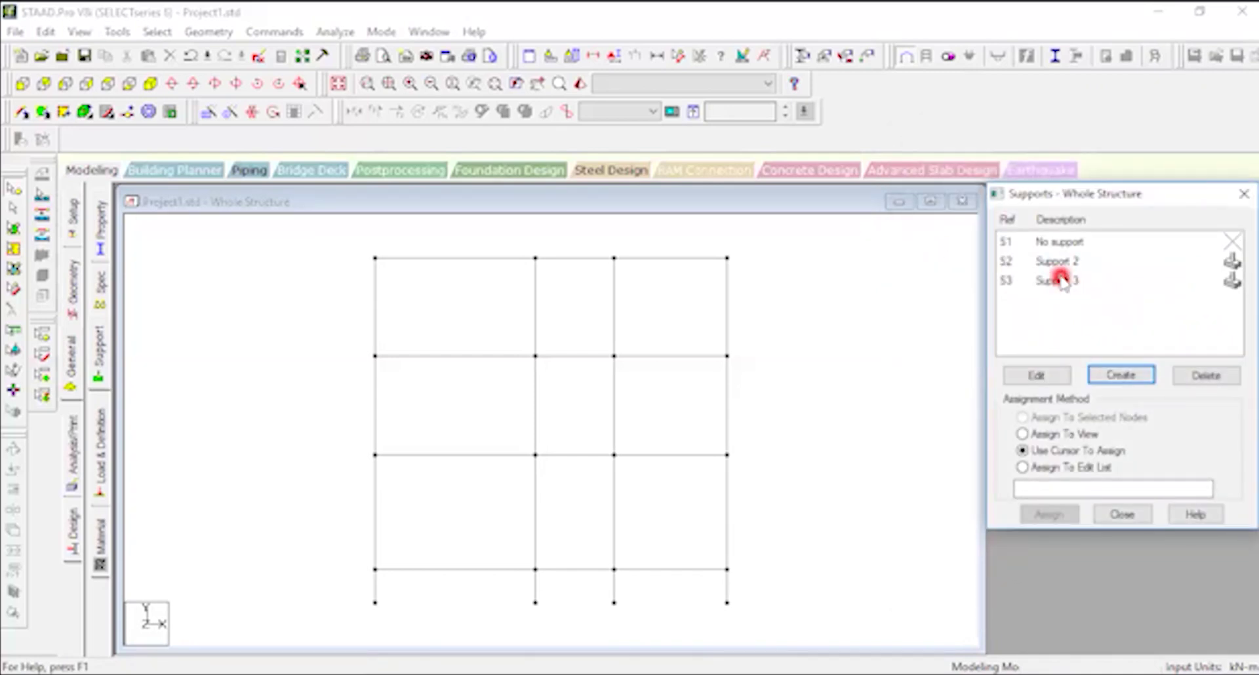
pyautogui.click(1060, 282)
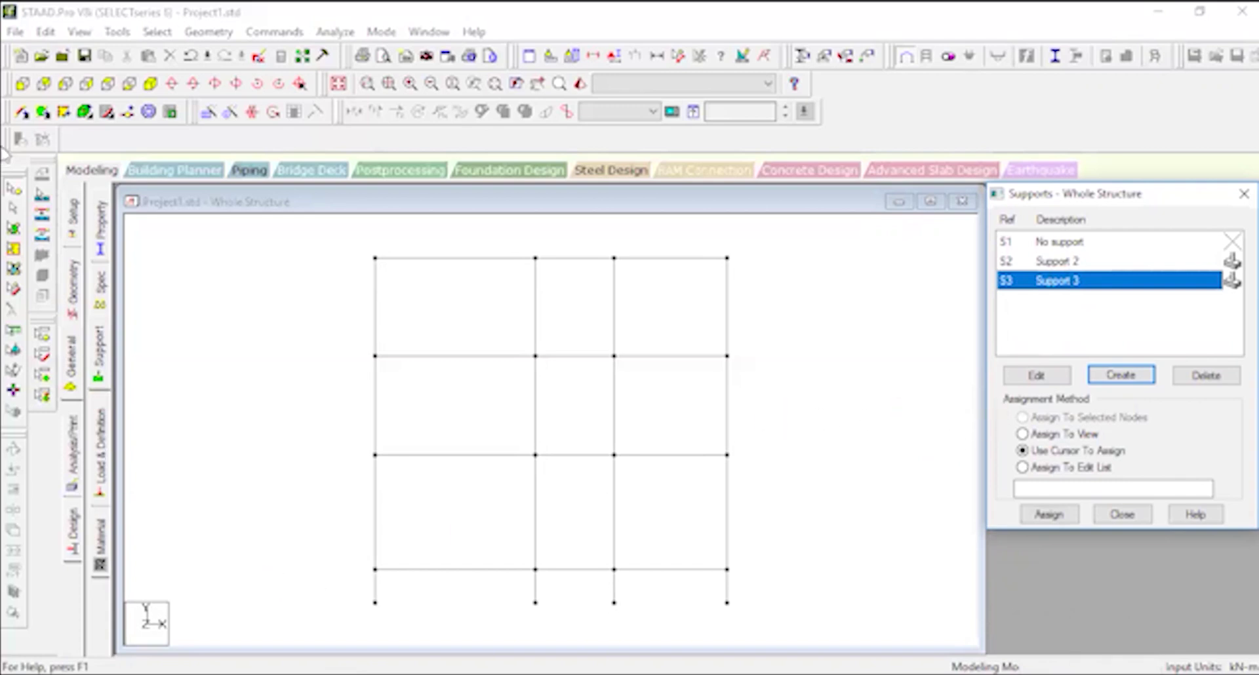
pyautogui.click(15, 190)
pyautogui.moveTo(338, 585); pyautogui.dragTo(784, 614)
pyautogui.click(152, 84)
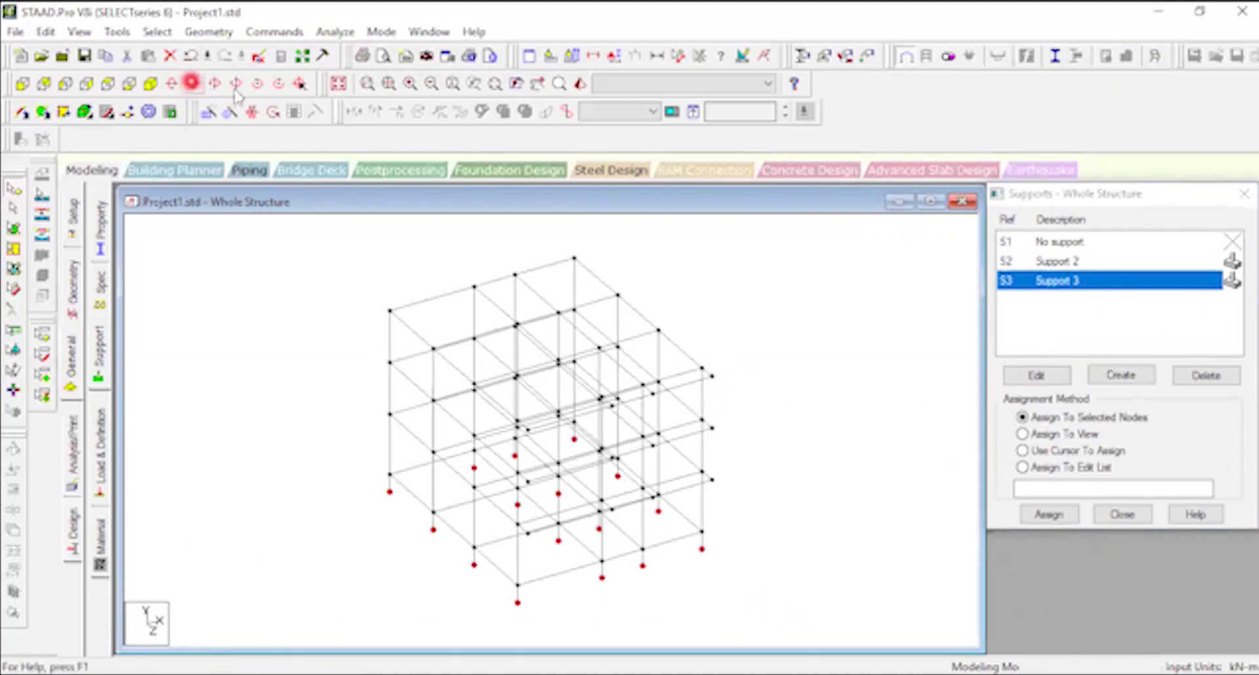
pyautogui.click(24, 85)
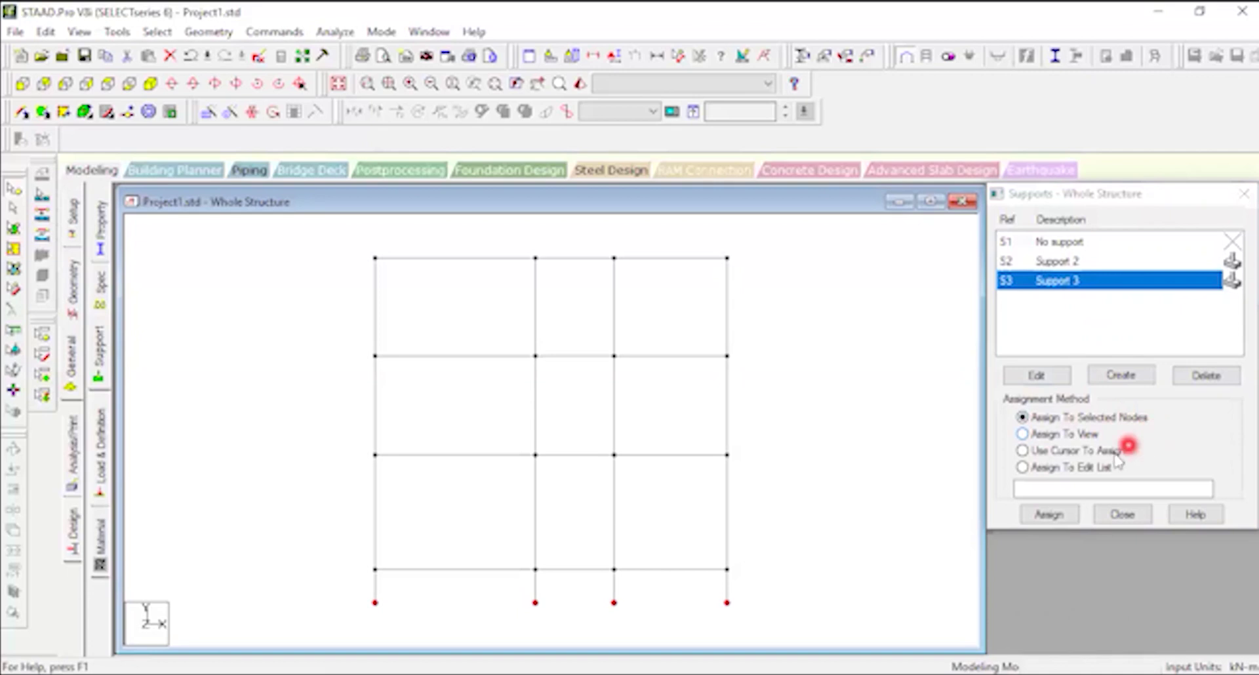
pyautogui.click(1049, 515)
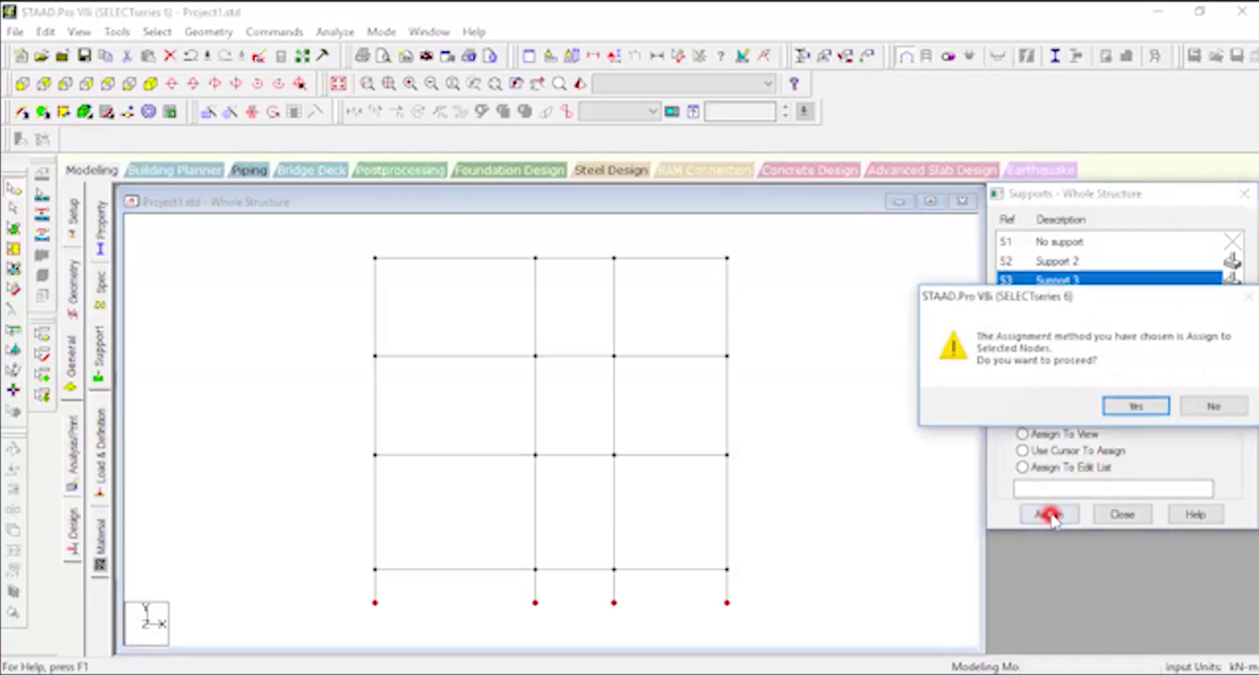
pyautogui.click(1134, 405)
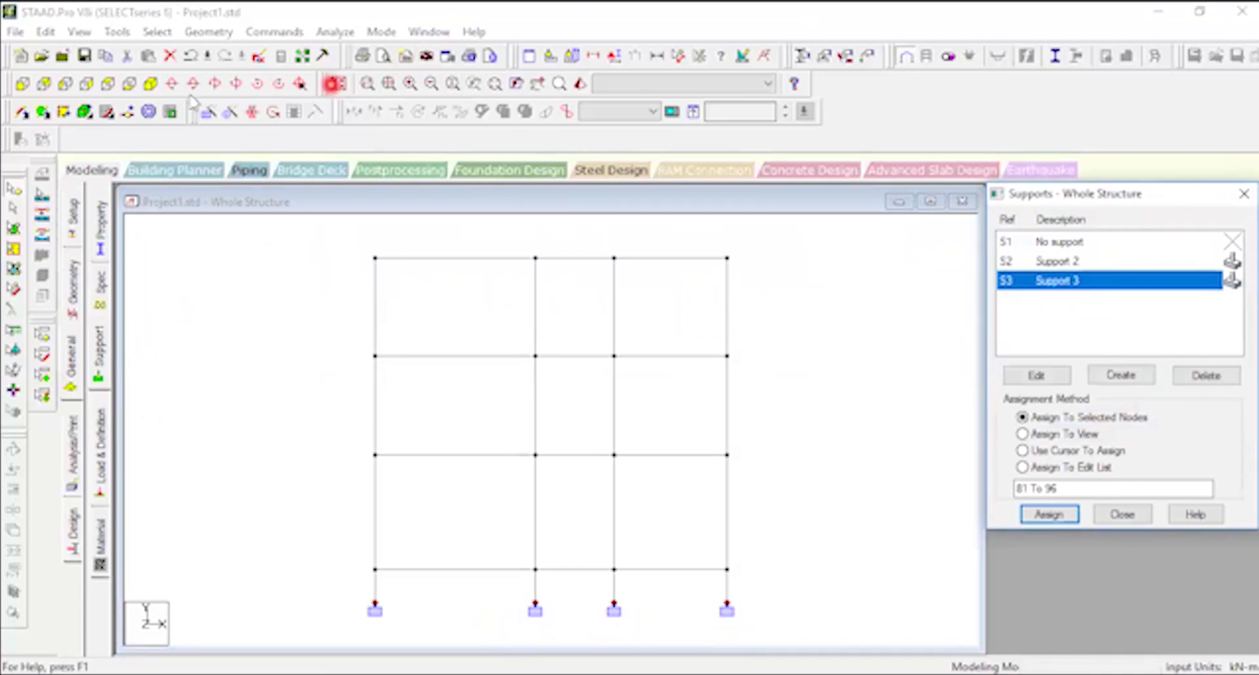
# Check the assigned supports under all the columns in isometric and plan views.
pyautogui.click(151, 83)
pyautogui.scroll(1, 603, 583)
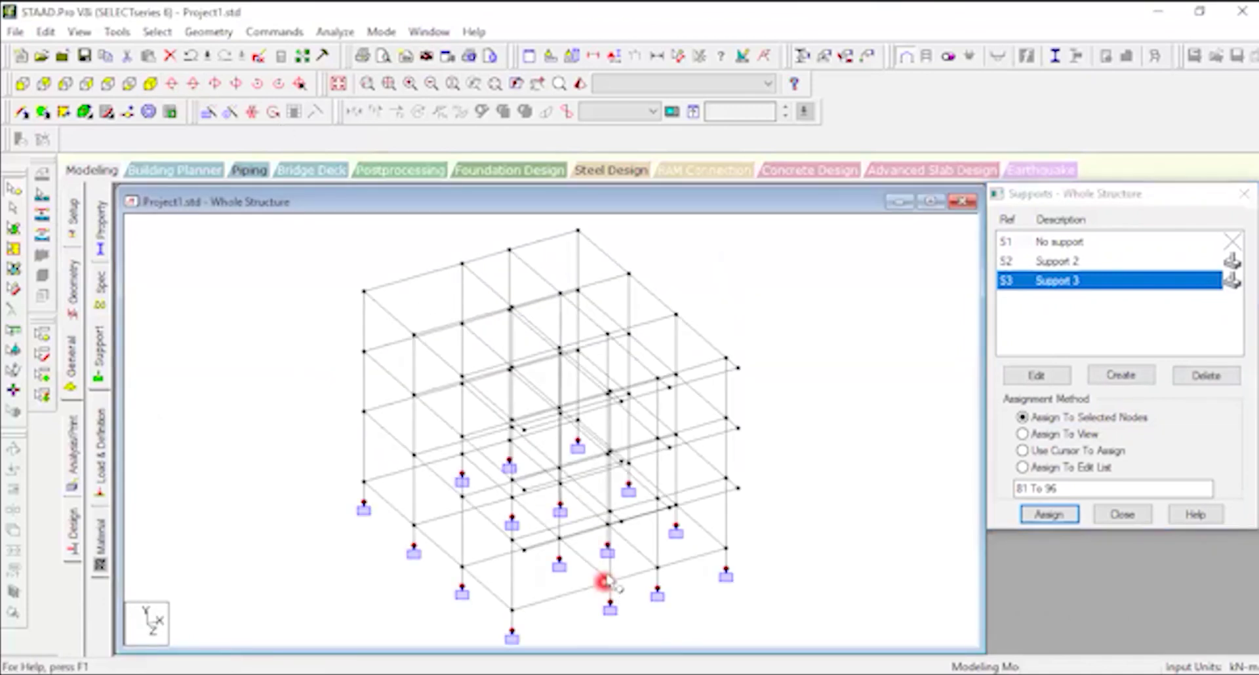
pyautogui.click(537, 83)
pyautogui.moveTo(485, 404); pyautogui.dragTo(500, 326)
pyautogui.scroll(3, 576, 456)
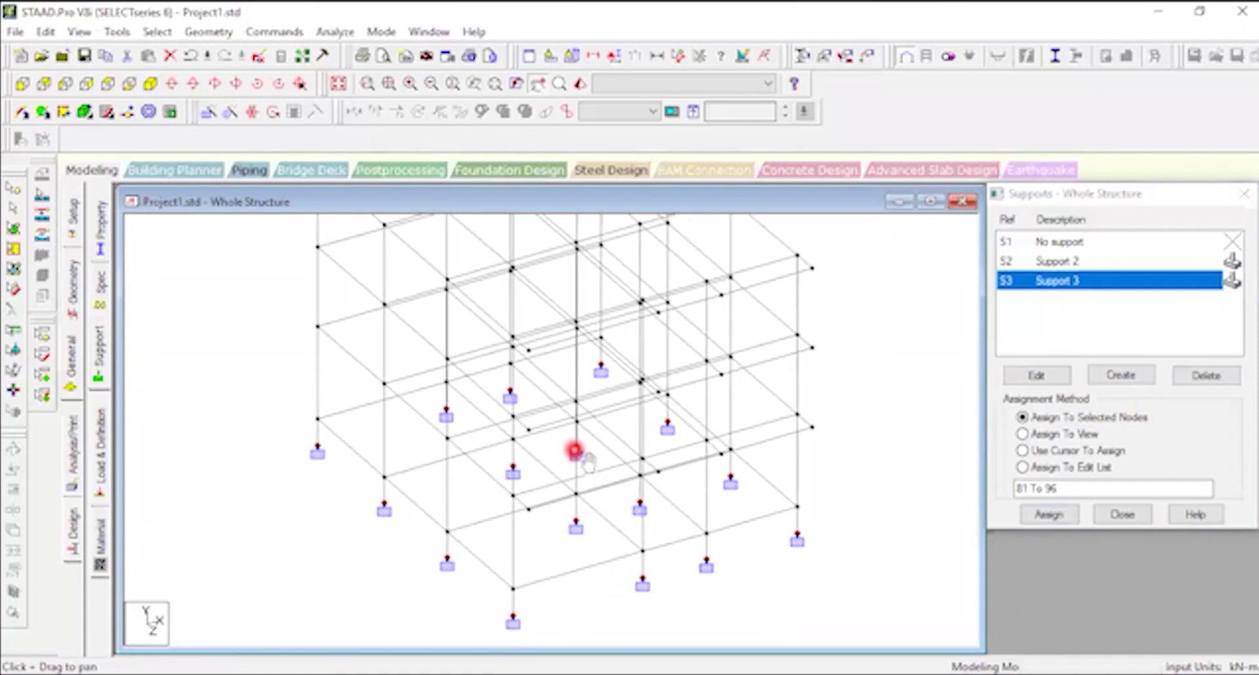
pyautogui.scroll(-3, 574, 448)
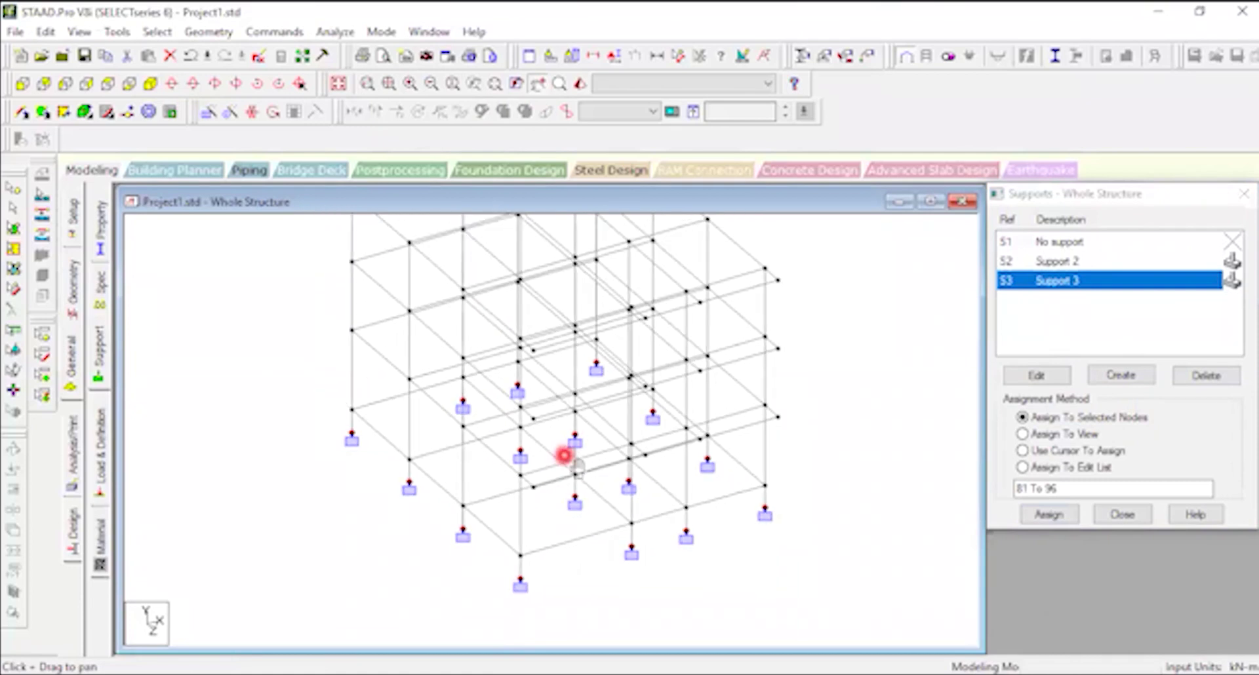
pyautogui.click(109, 84)
pyautogui.scroll(-4, 518, 426)
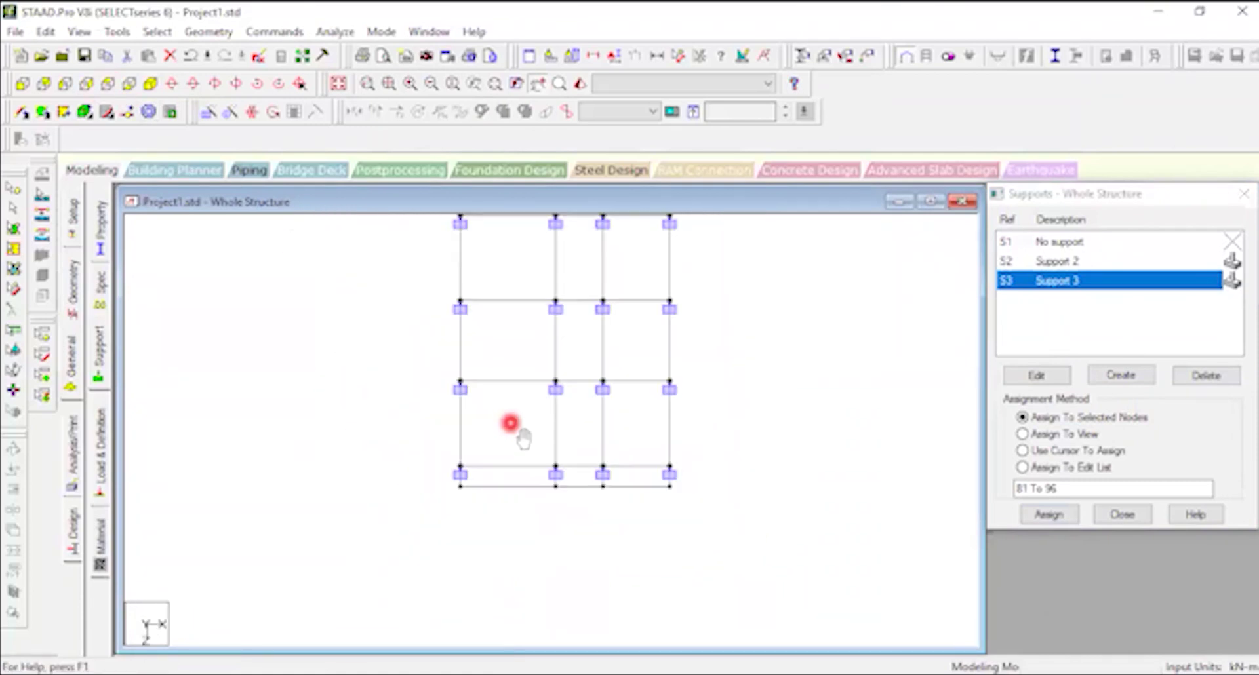
pyautogui.scroll(3, 571, 354)
pyautogui.moveTo(582, 267); pyautogui.dragTo(559, 322)
pyautogui.scroll(6, 542, 272)
pyautogui.scroll(-3, 530, 403)
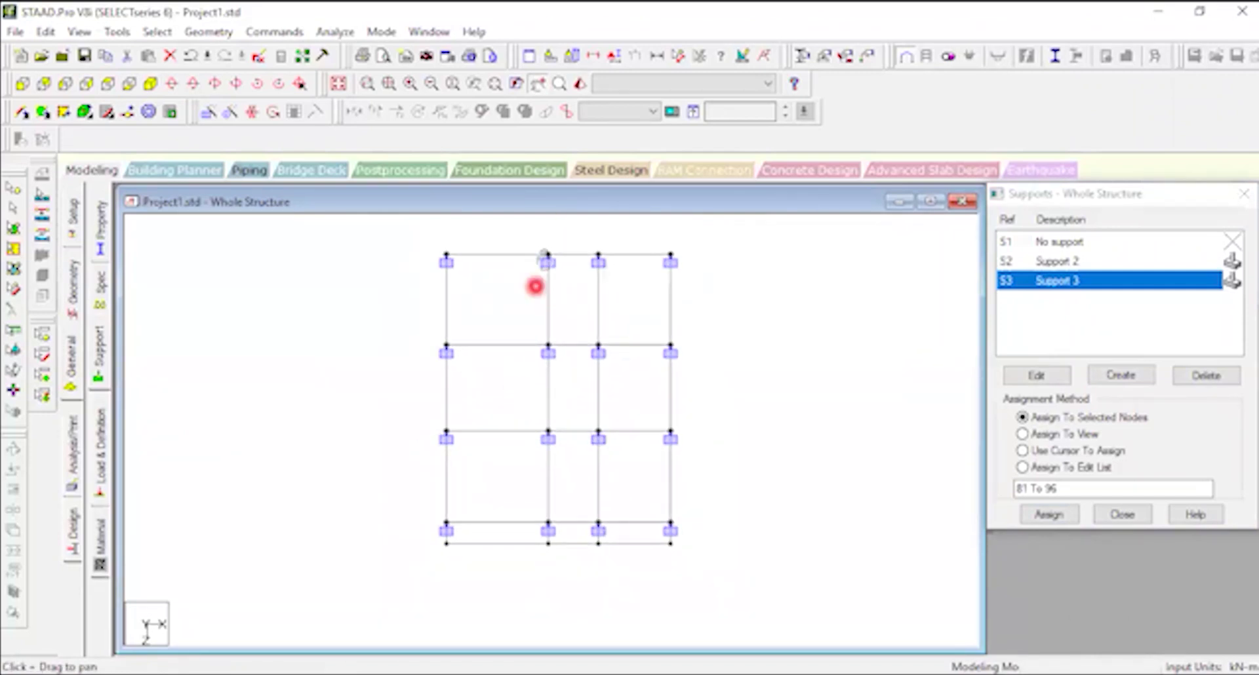
pyautogui.scroll(2, 529, 263)
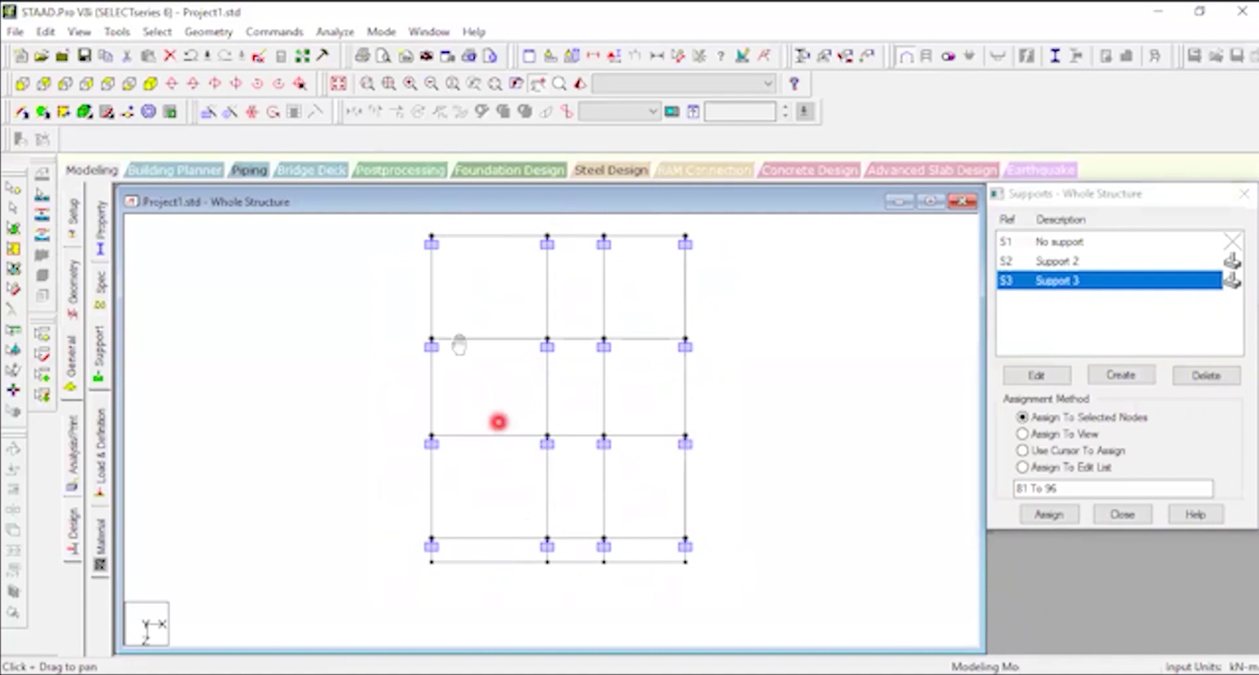
pyautogui.click(148, 88)
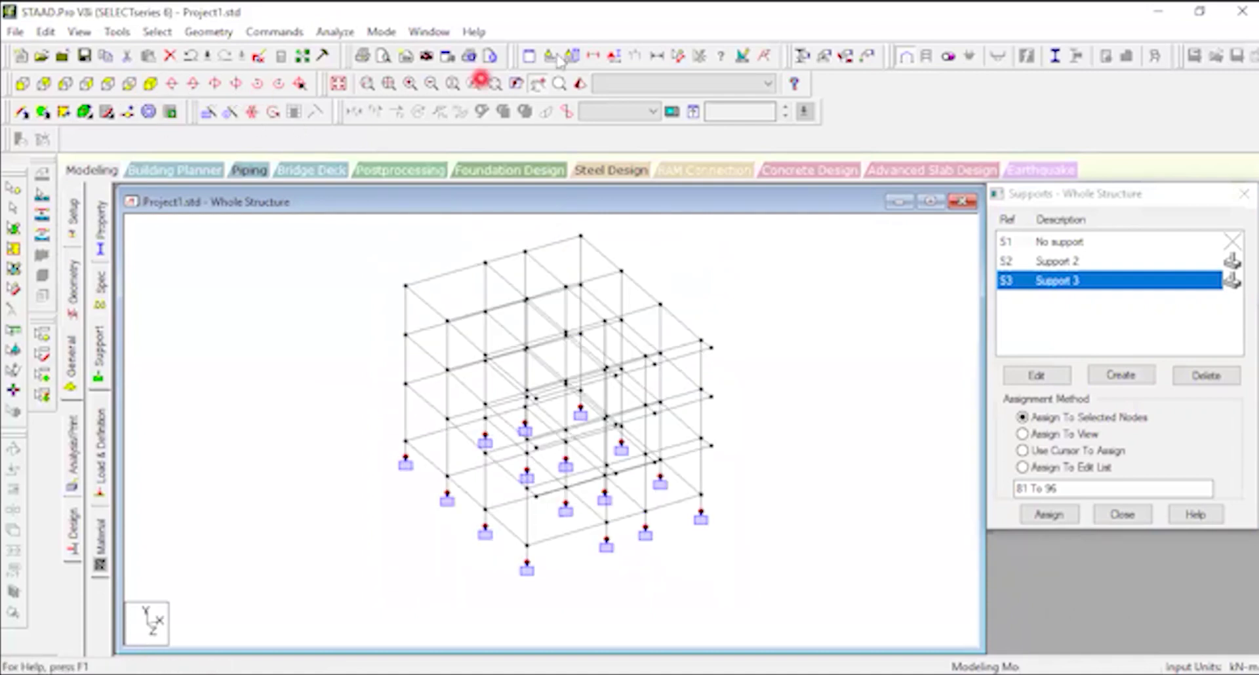